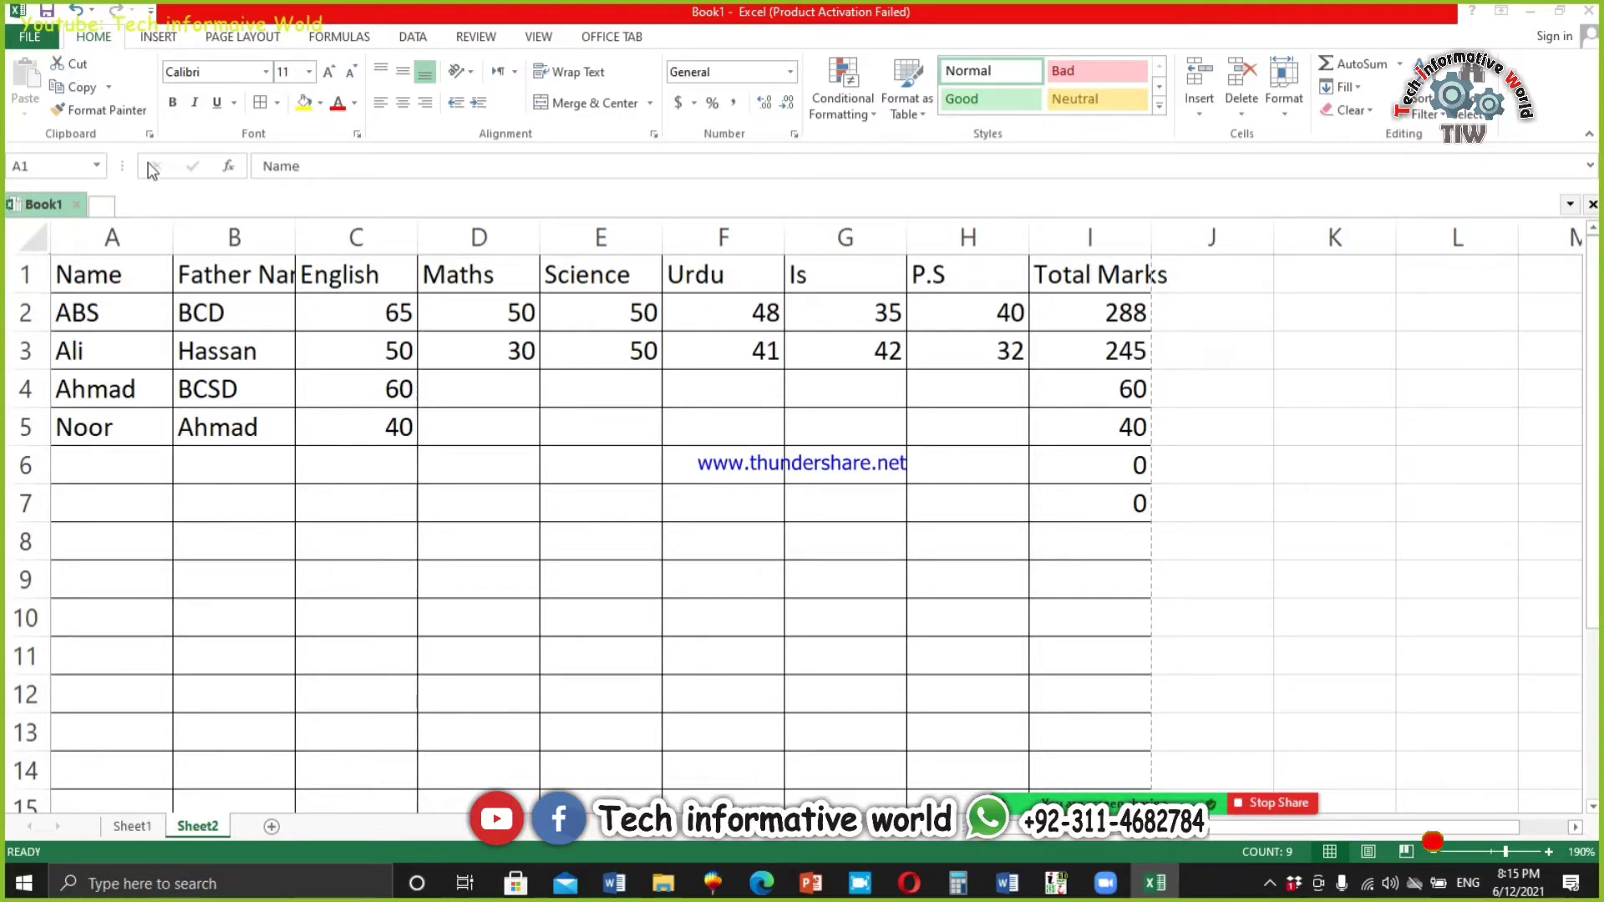
# Step: Move the 40 in the English column, cell C5, to cell H9 by cutting and pasting it
pyautogui.click(243, 280)
pyautogui.click(243, 280)
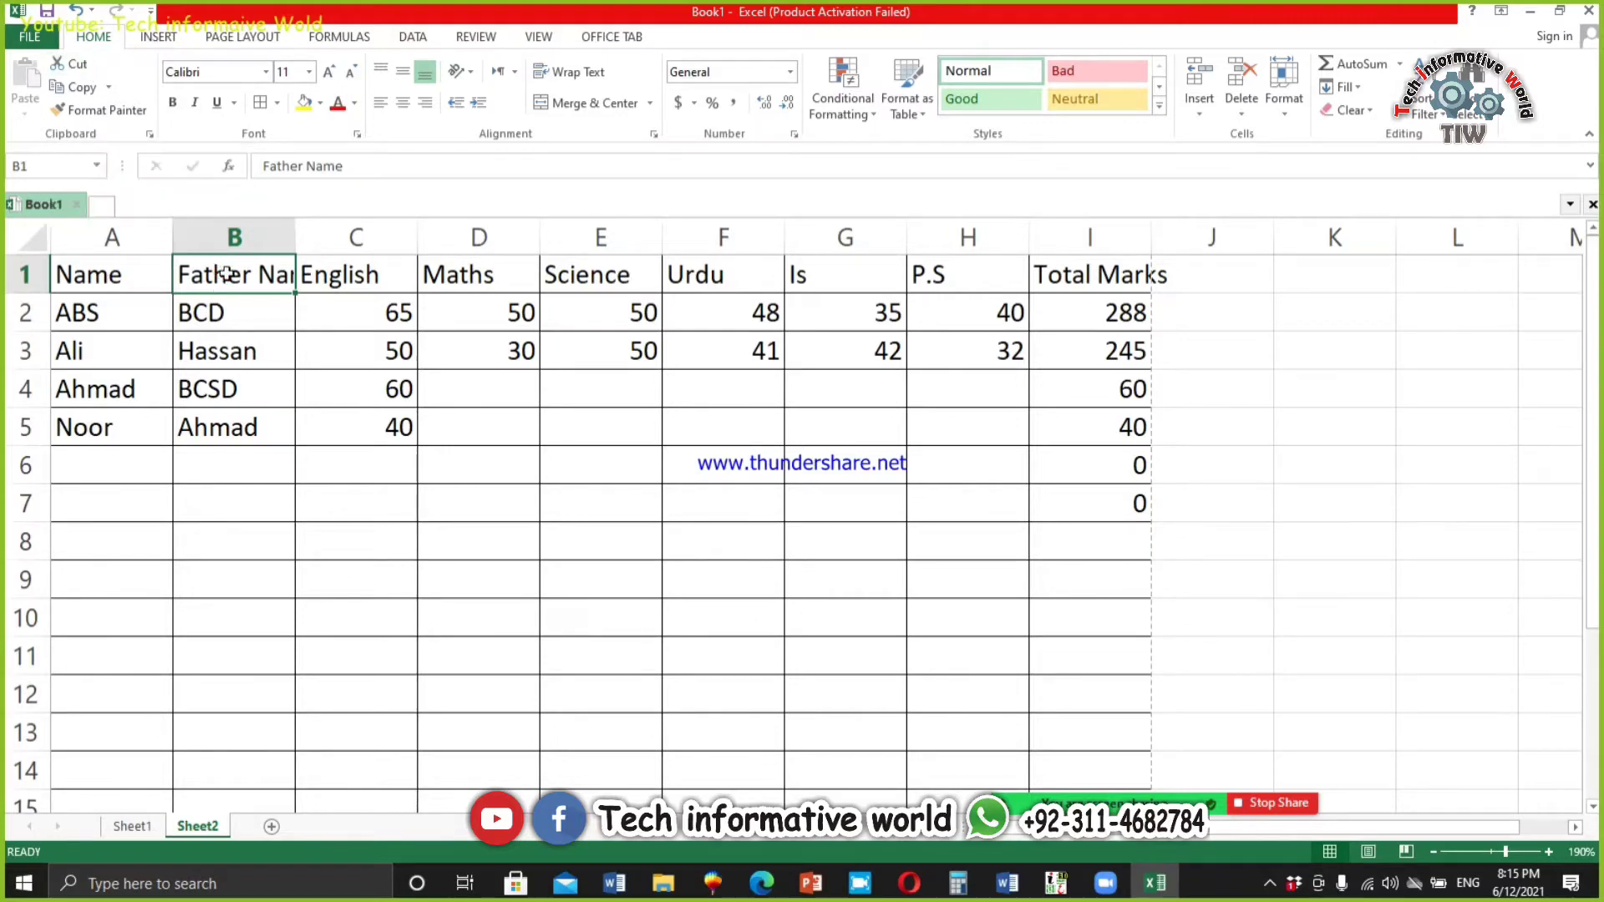
pyautogui.click(380, 426)
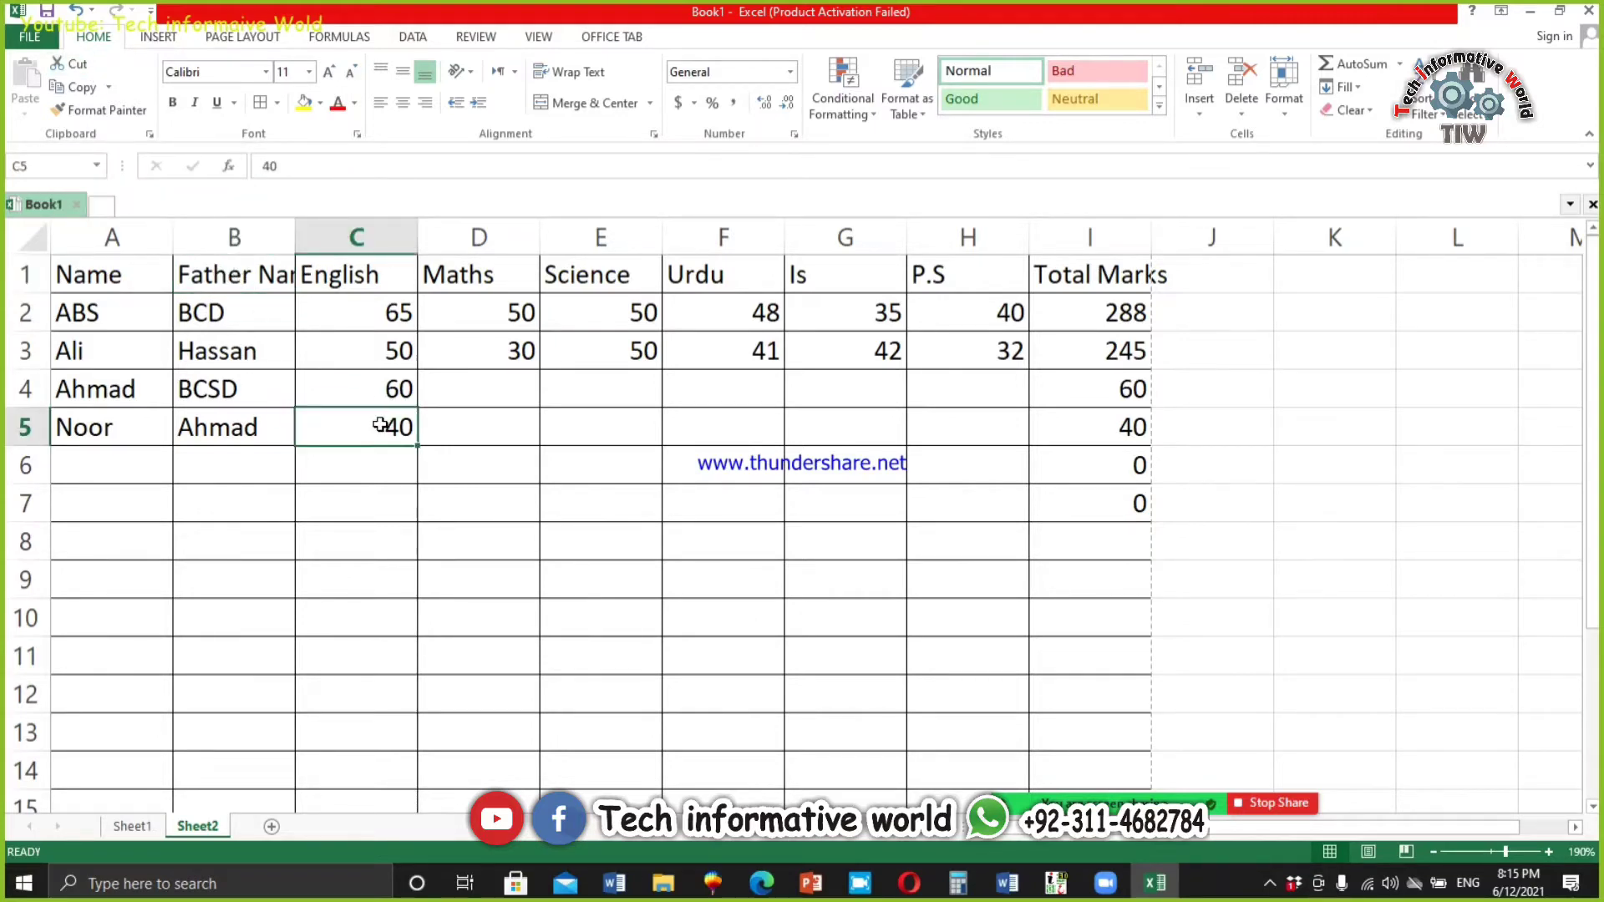
pyautogui.click(74, 67)
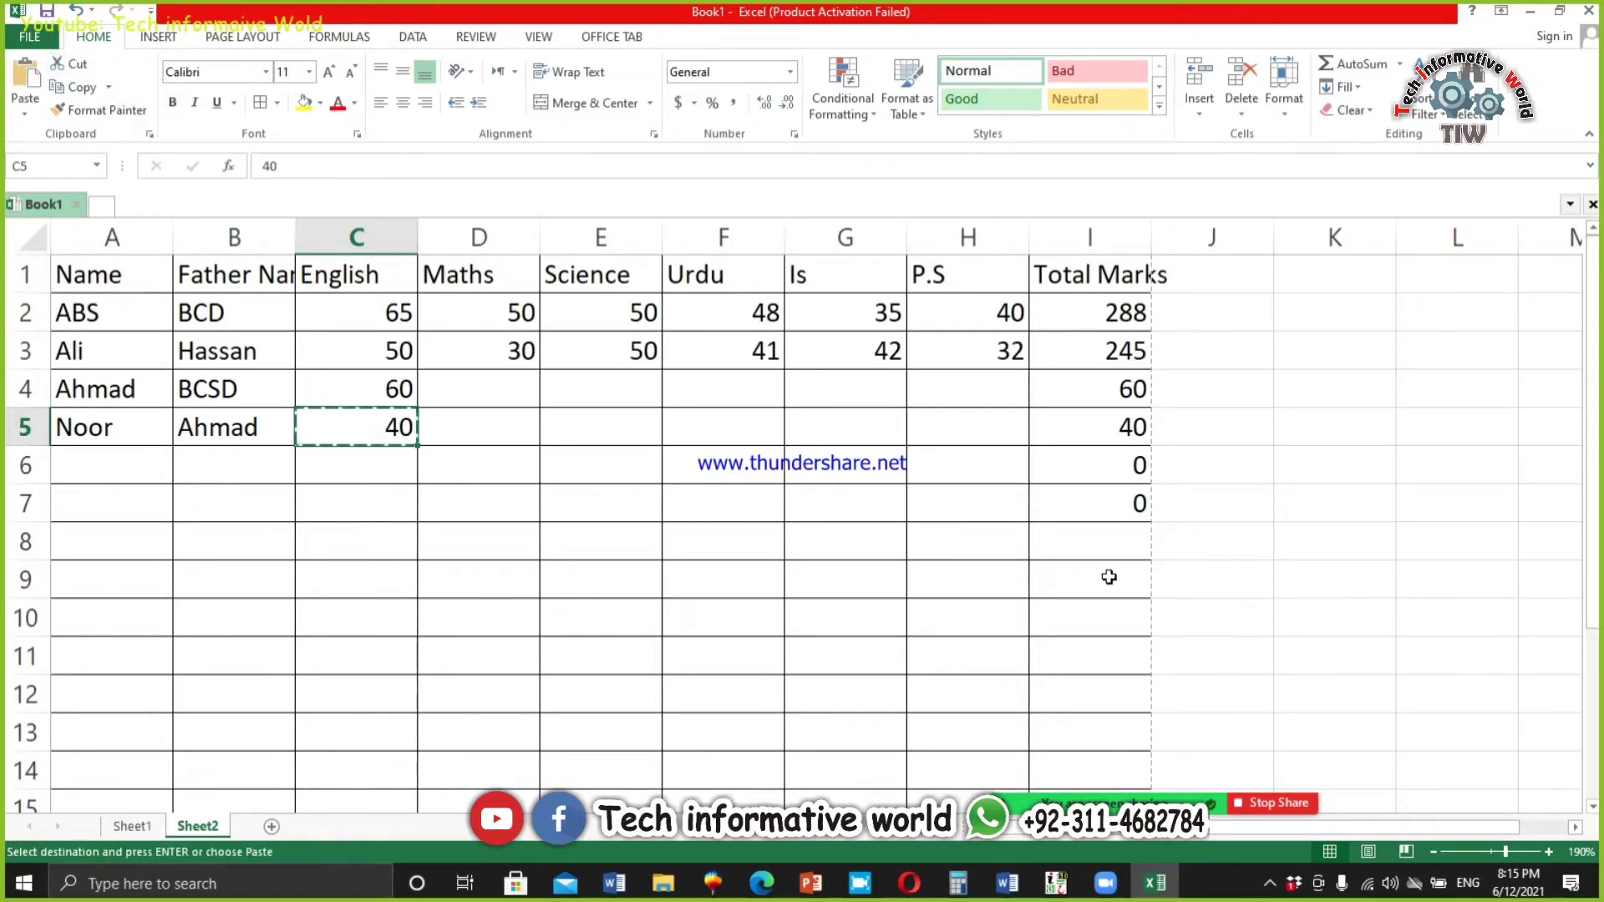
pyautogui.click(912, 591)
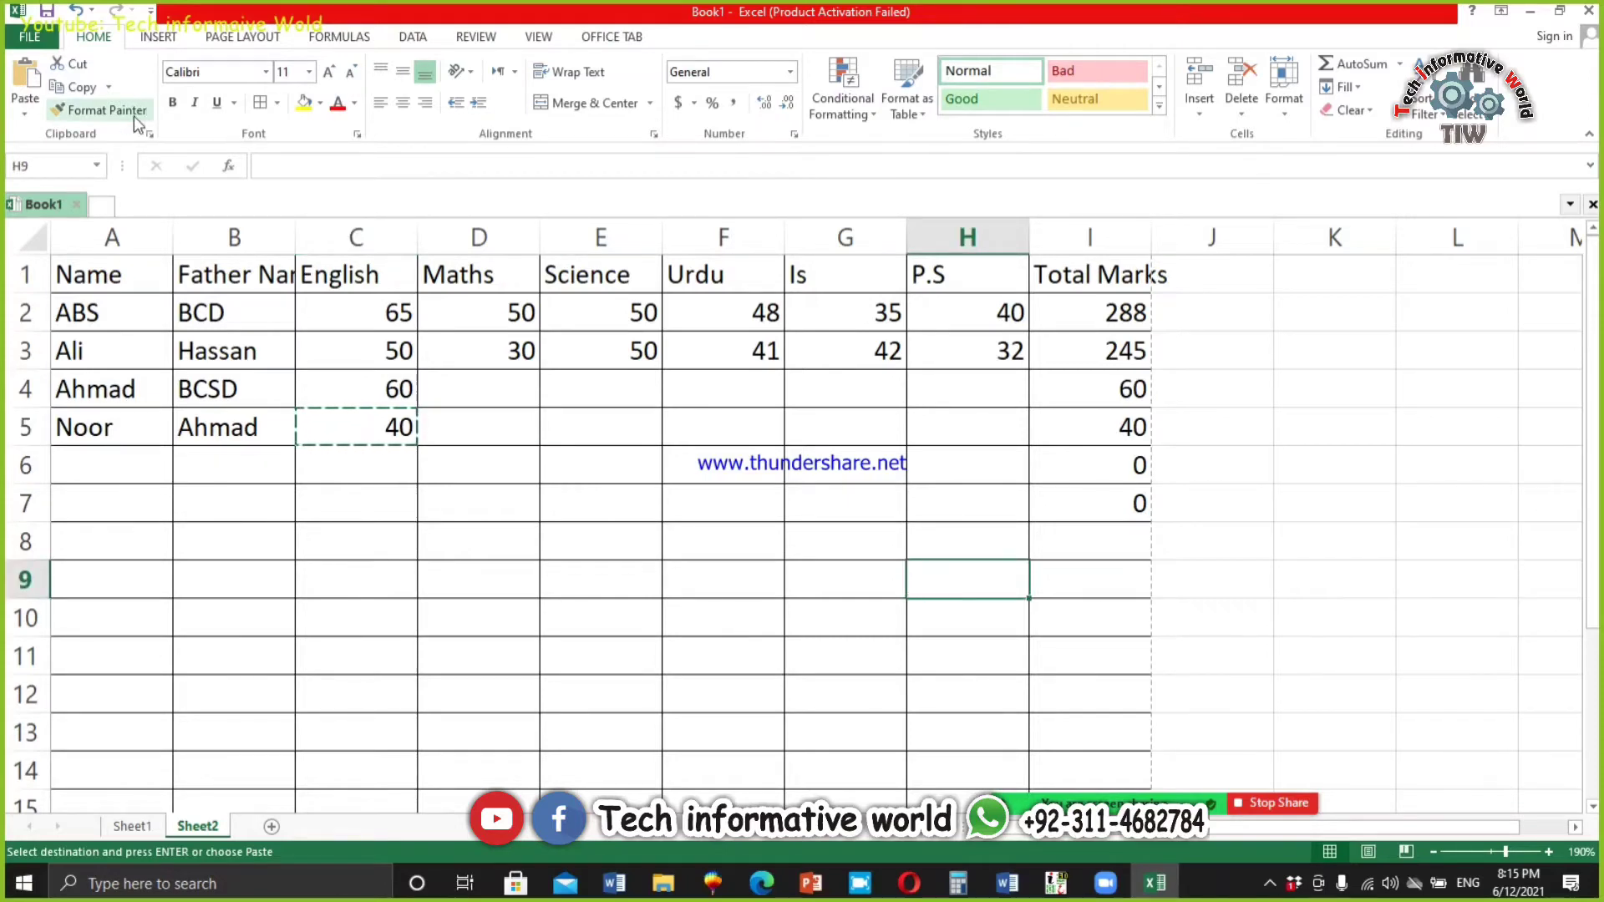
pyautogui.click(27, 77)
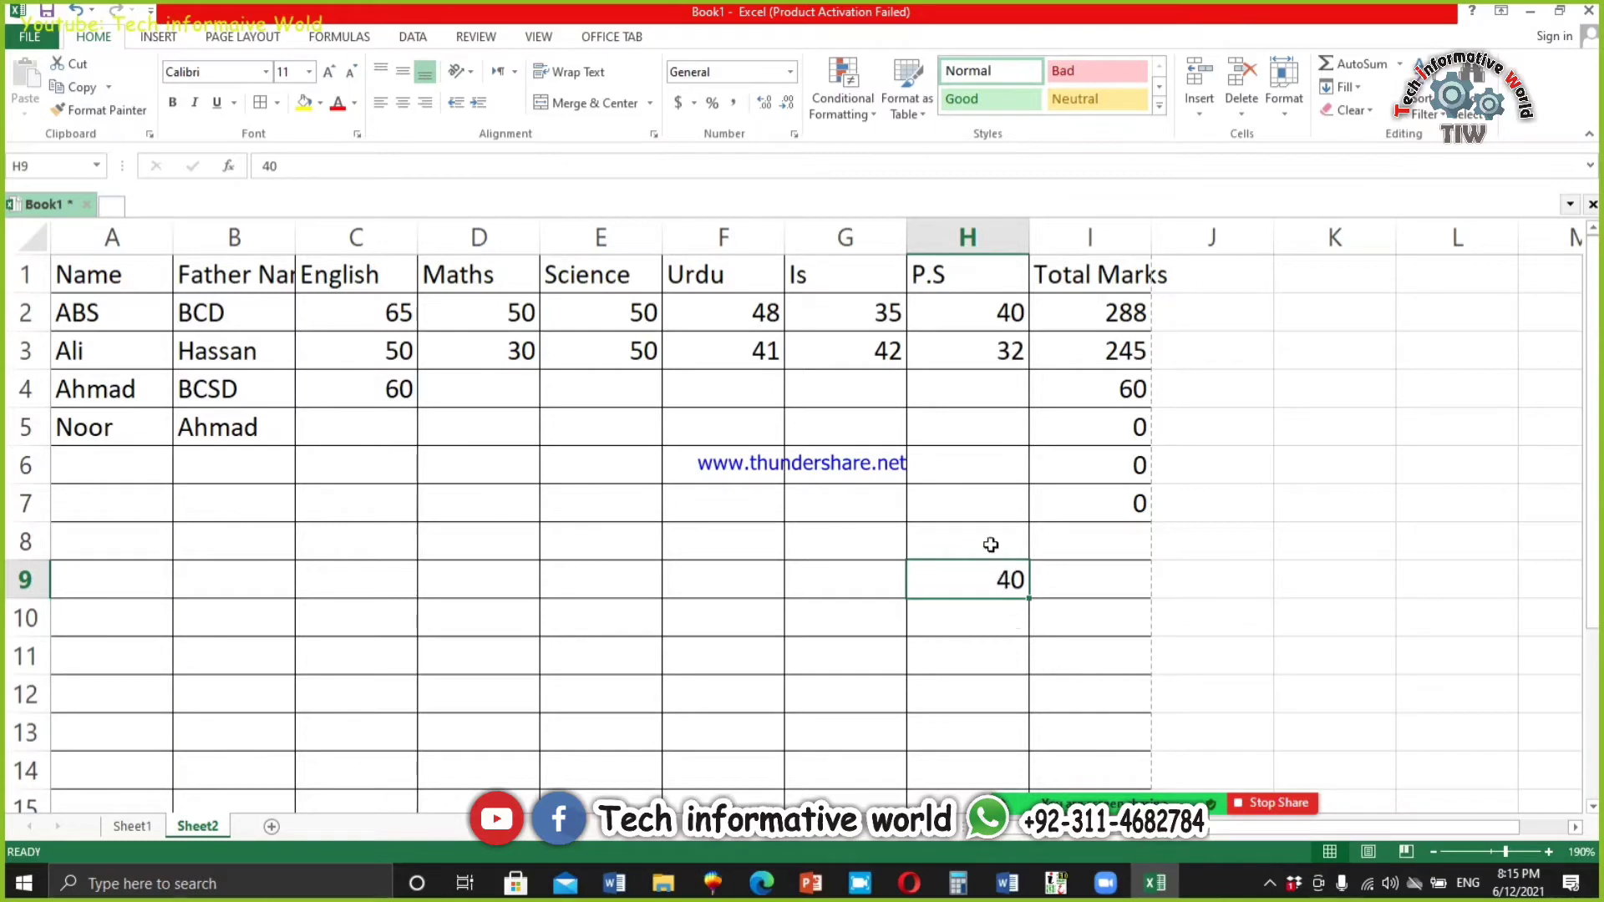
# Step: Enter the note "ctrl+x= cut" in cell H7
pyautogui.click(981, 499)
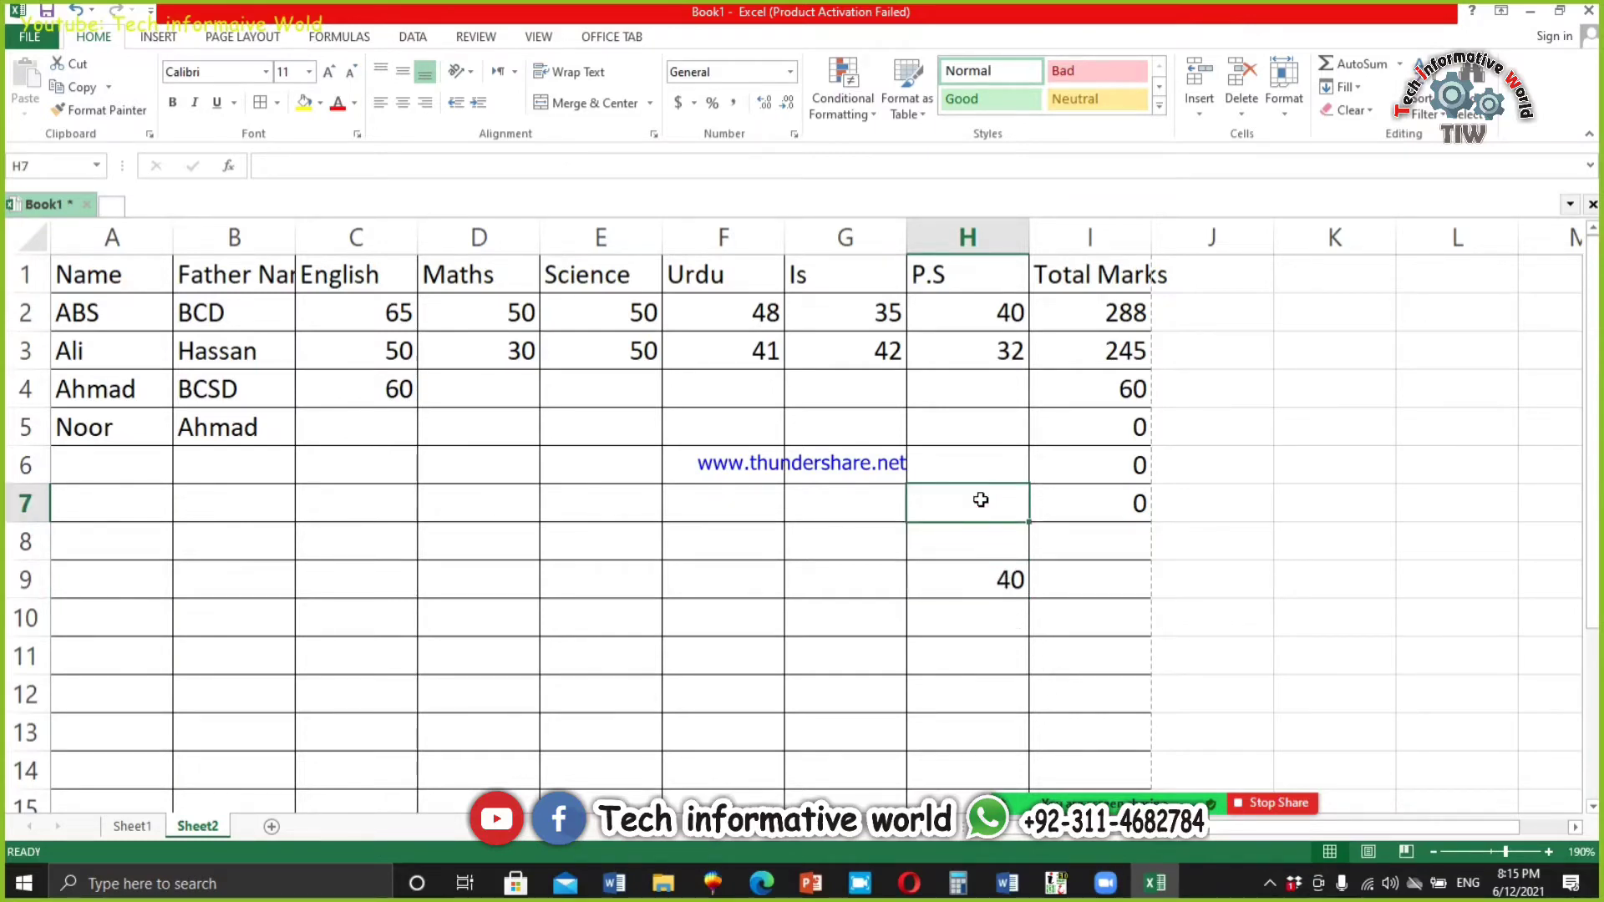
pyautogui.write('ctrl+x')
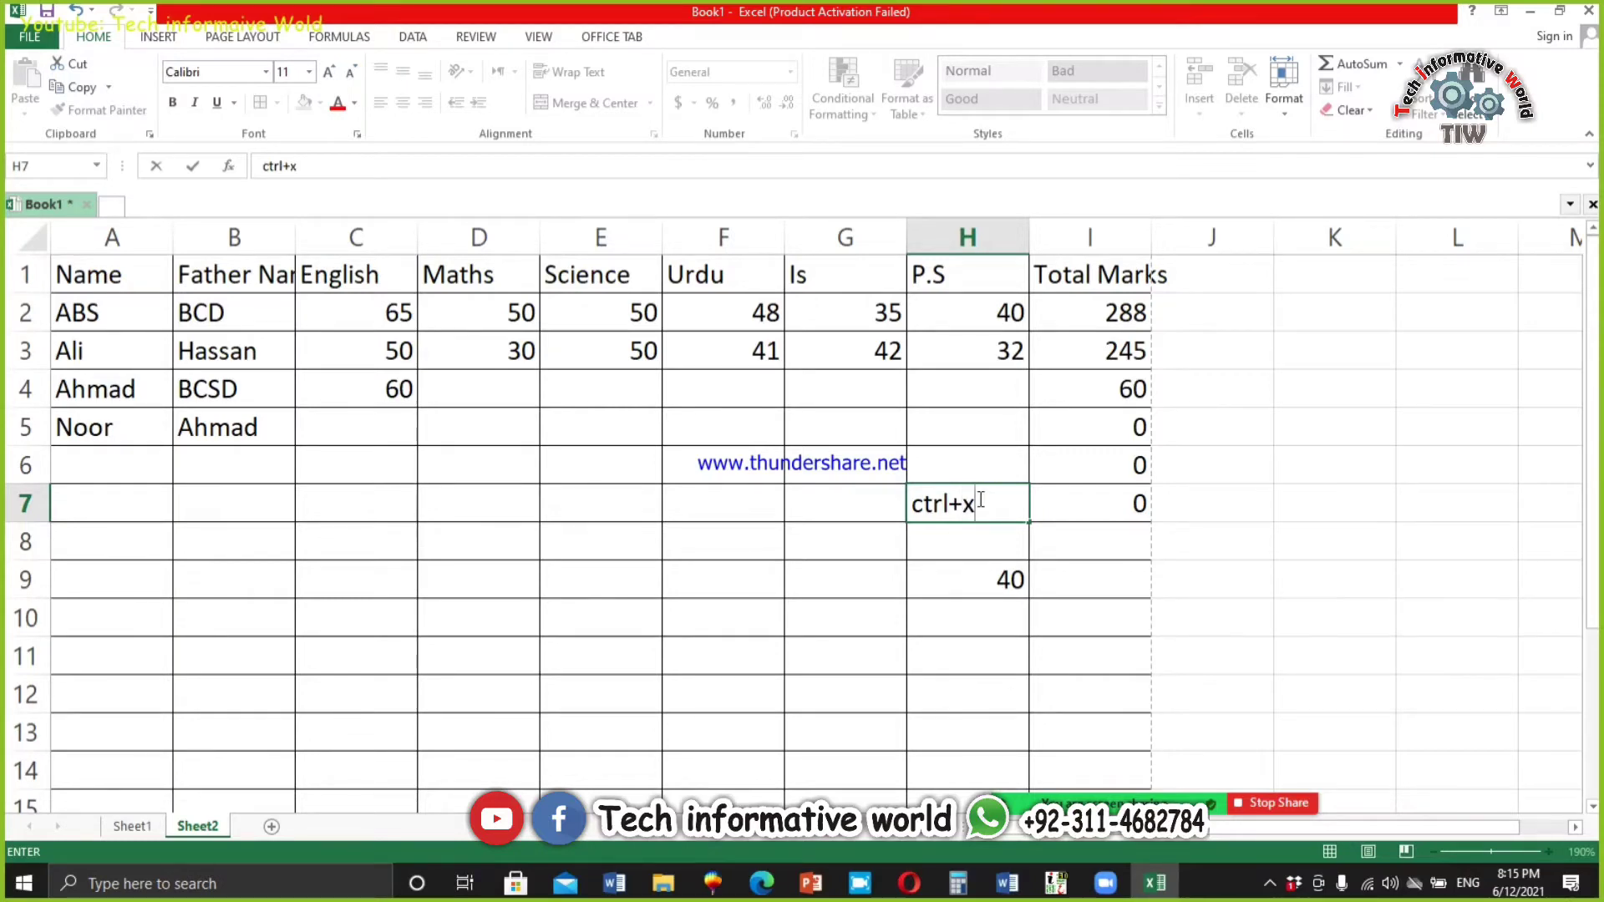
pyautogui.write('= cut')
# Step: Copy the 40 in cell H9 and paste it into cell C5
pyautogui.click(1000, 580)
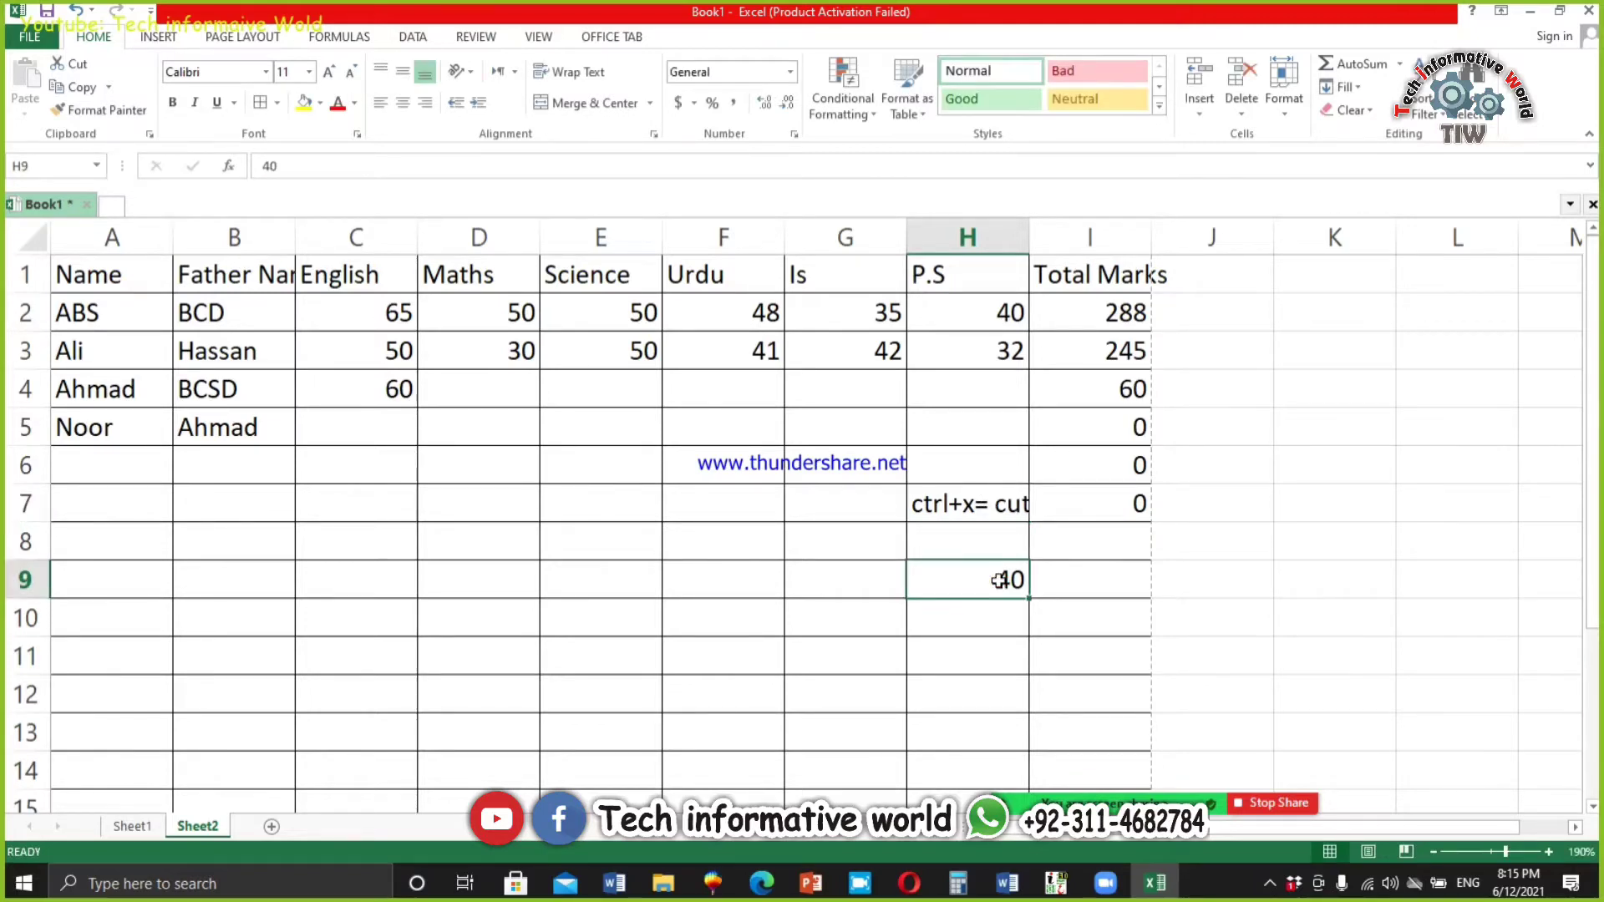
pyautogui.hotkey('ctrl', 'x')
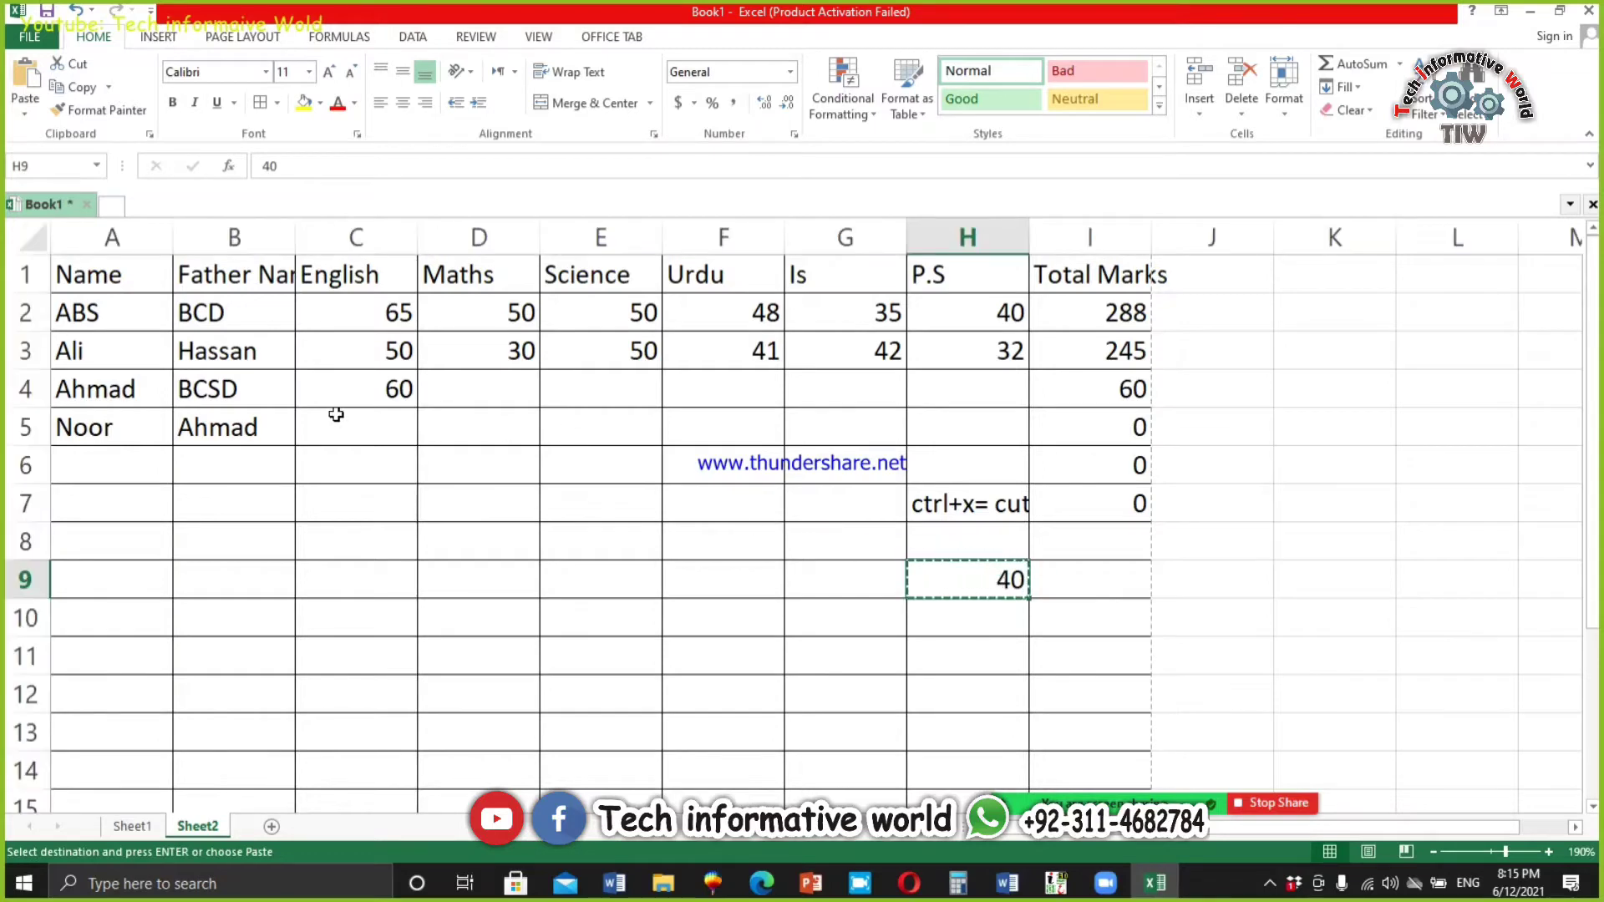
pyautogui.click(336, 415)
pyautogui.hotkey('ctrl', 'v')
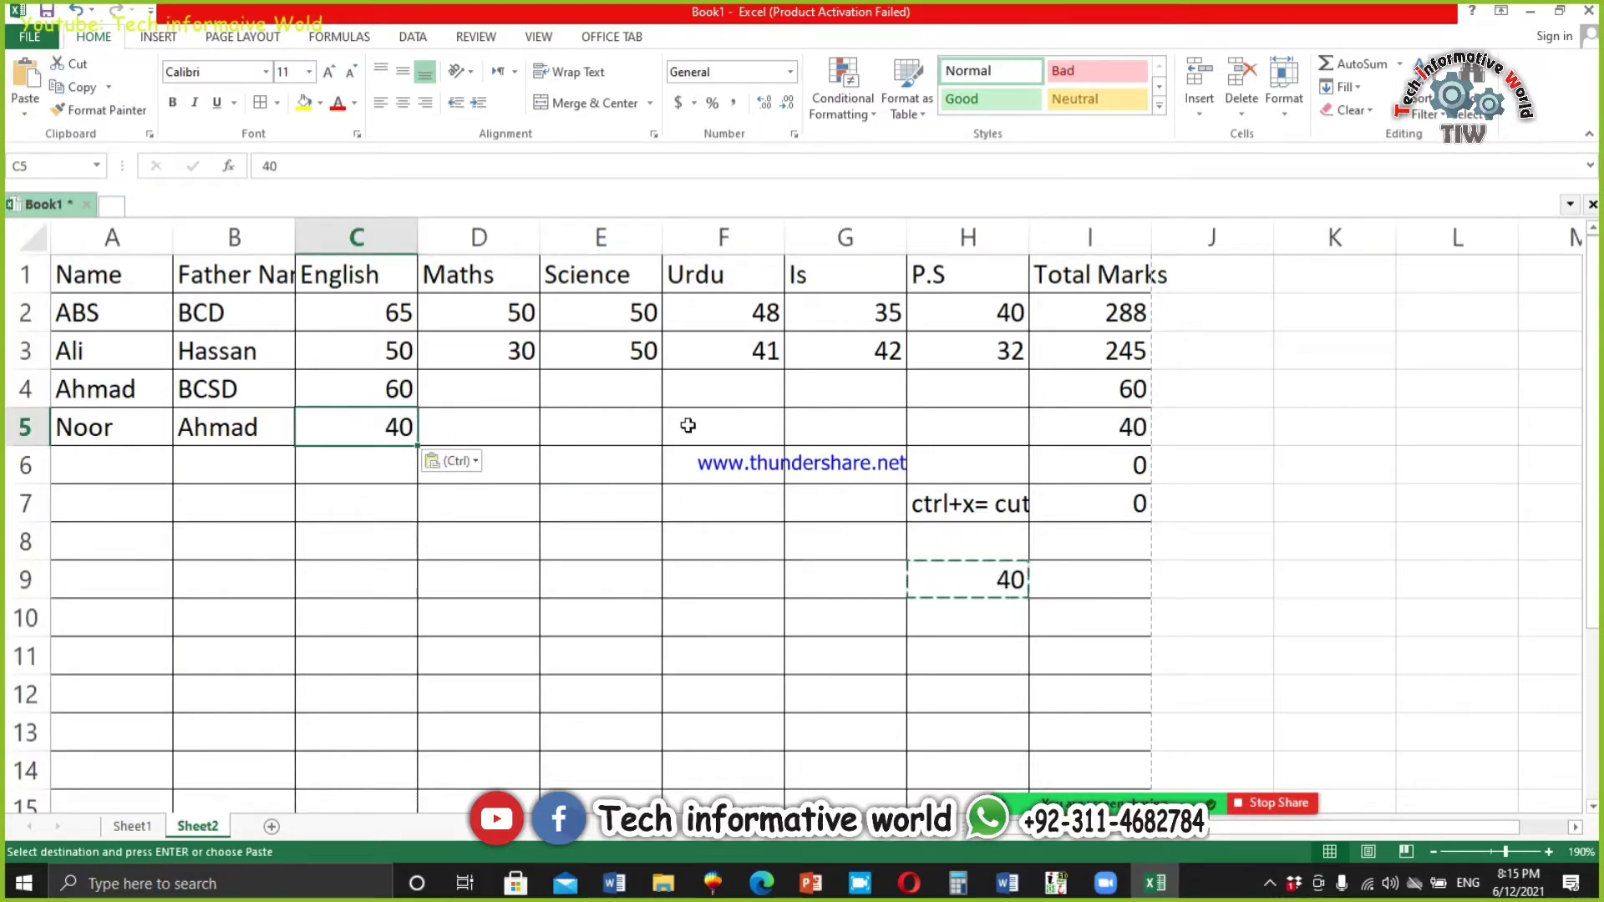
# Step: Enter the note "Ctrl+C=Copy" in cell H6
pyautogui.click(996, 462)
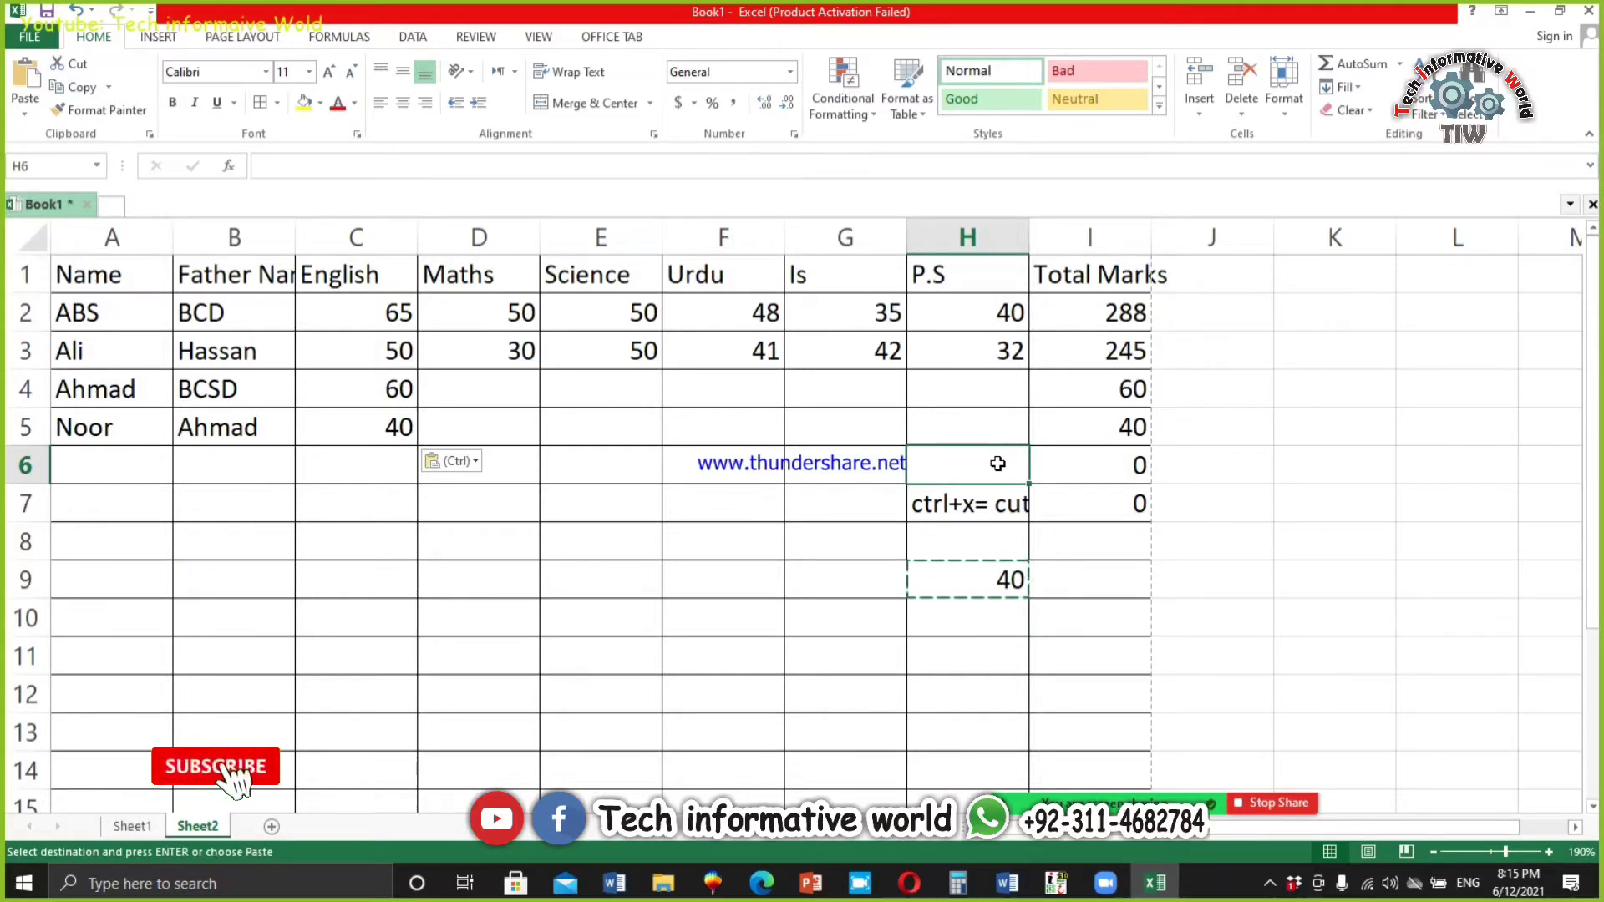
pyautogui.write('Ctr')
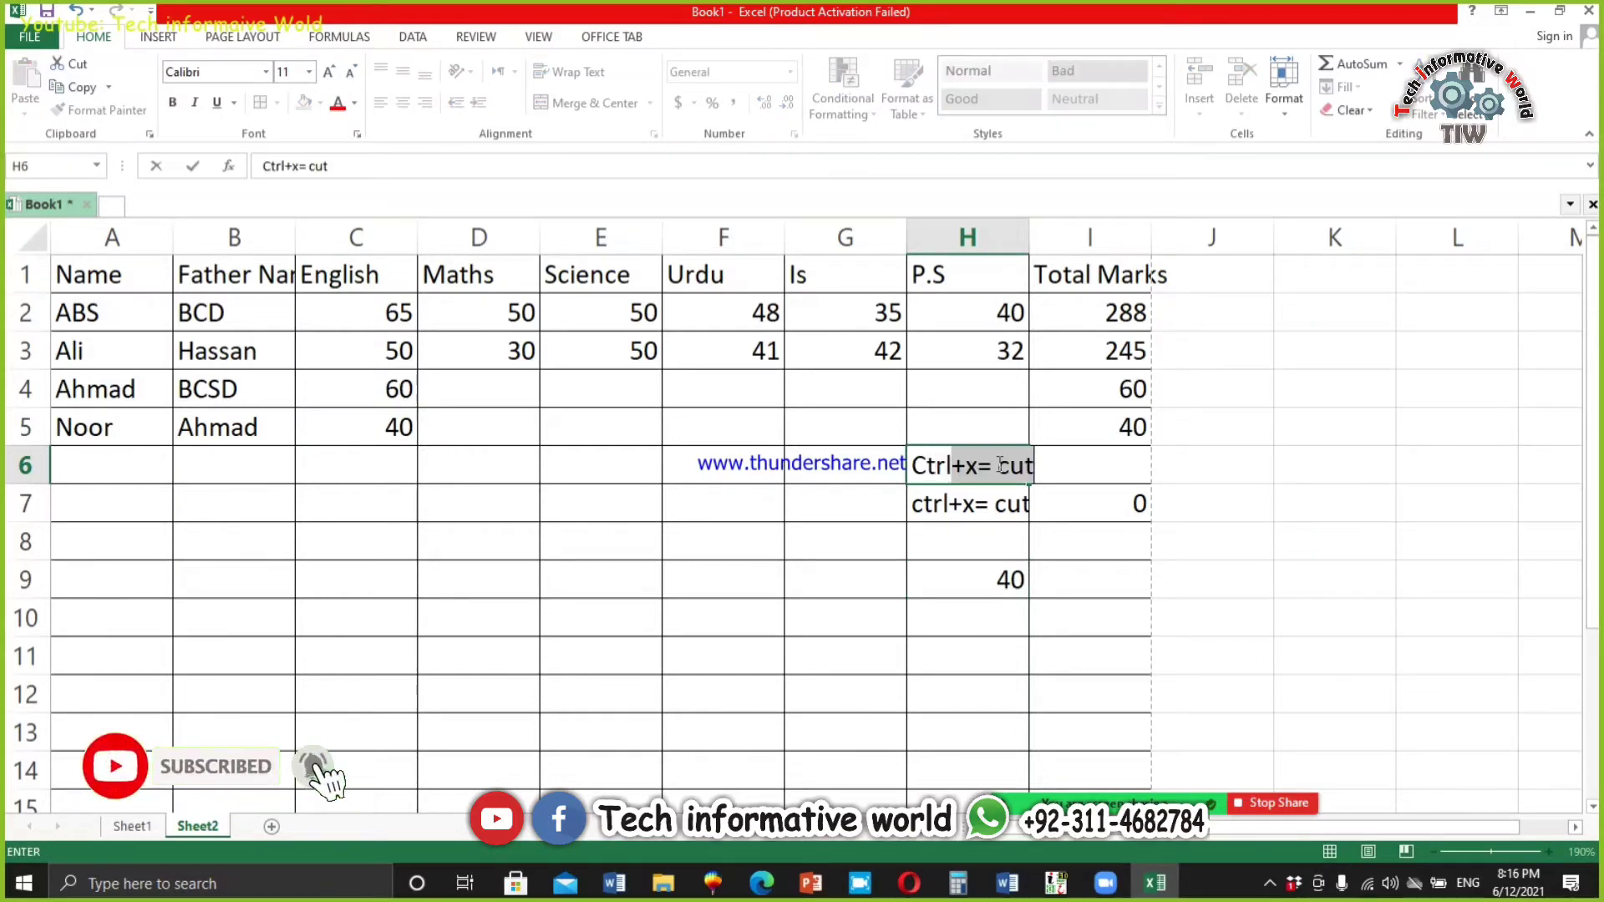
pyautogui.write('l+C')
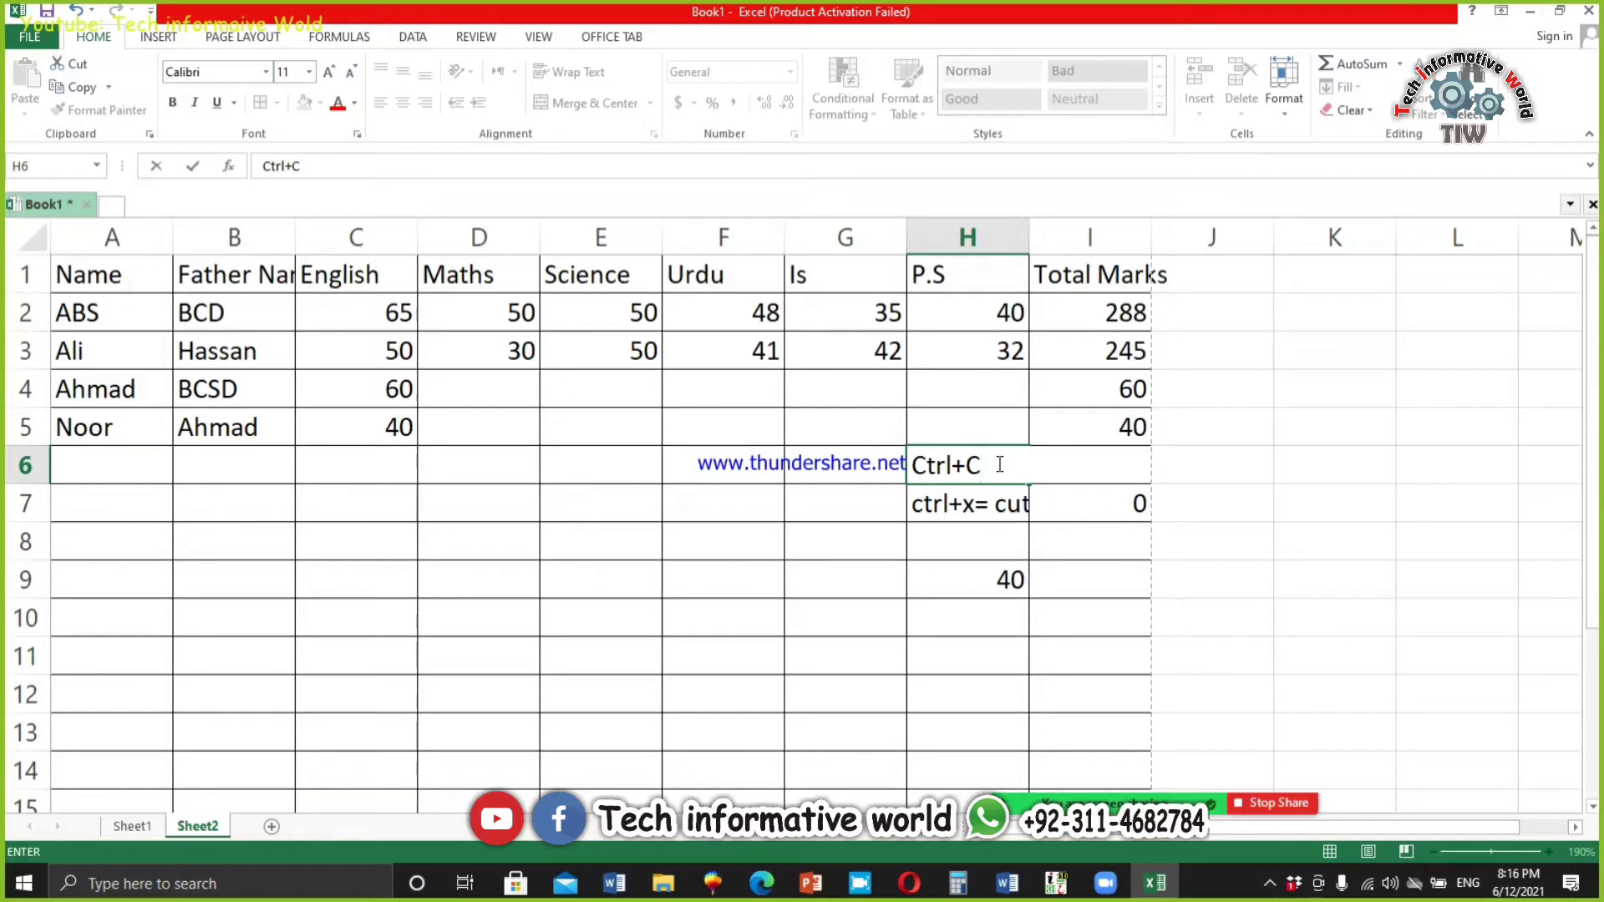
pyautogui.write('=Copy')
# Step: Enter the note "Ctrl+V= PASTE" in cell H5, correcting the misspelled last word
pyautogui.press('Up')
pyautogui.write('Ctrl+')
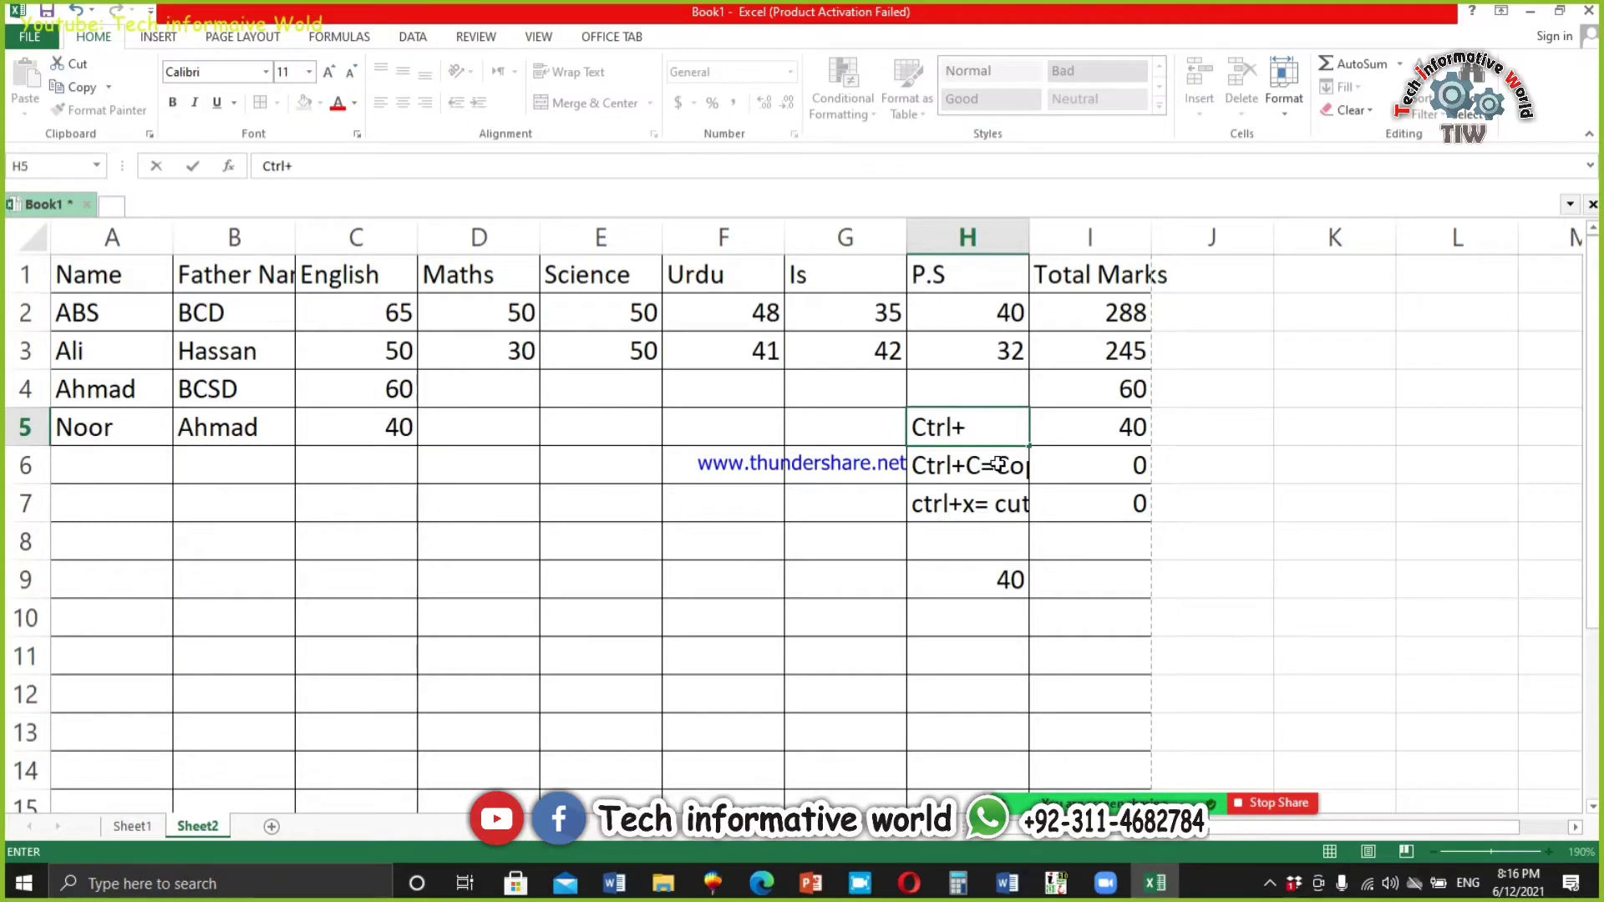
pyautogui.write('V= Psste')
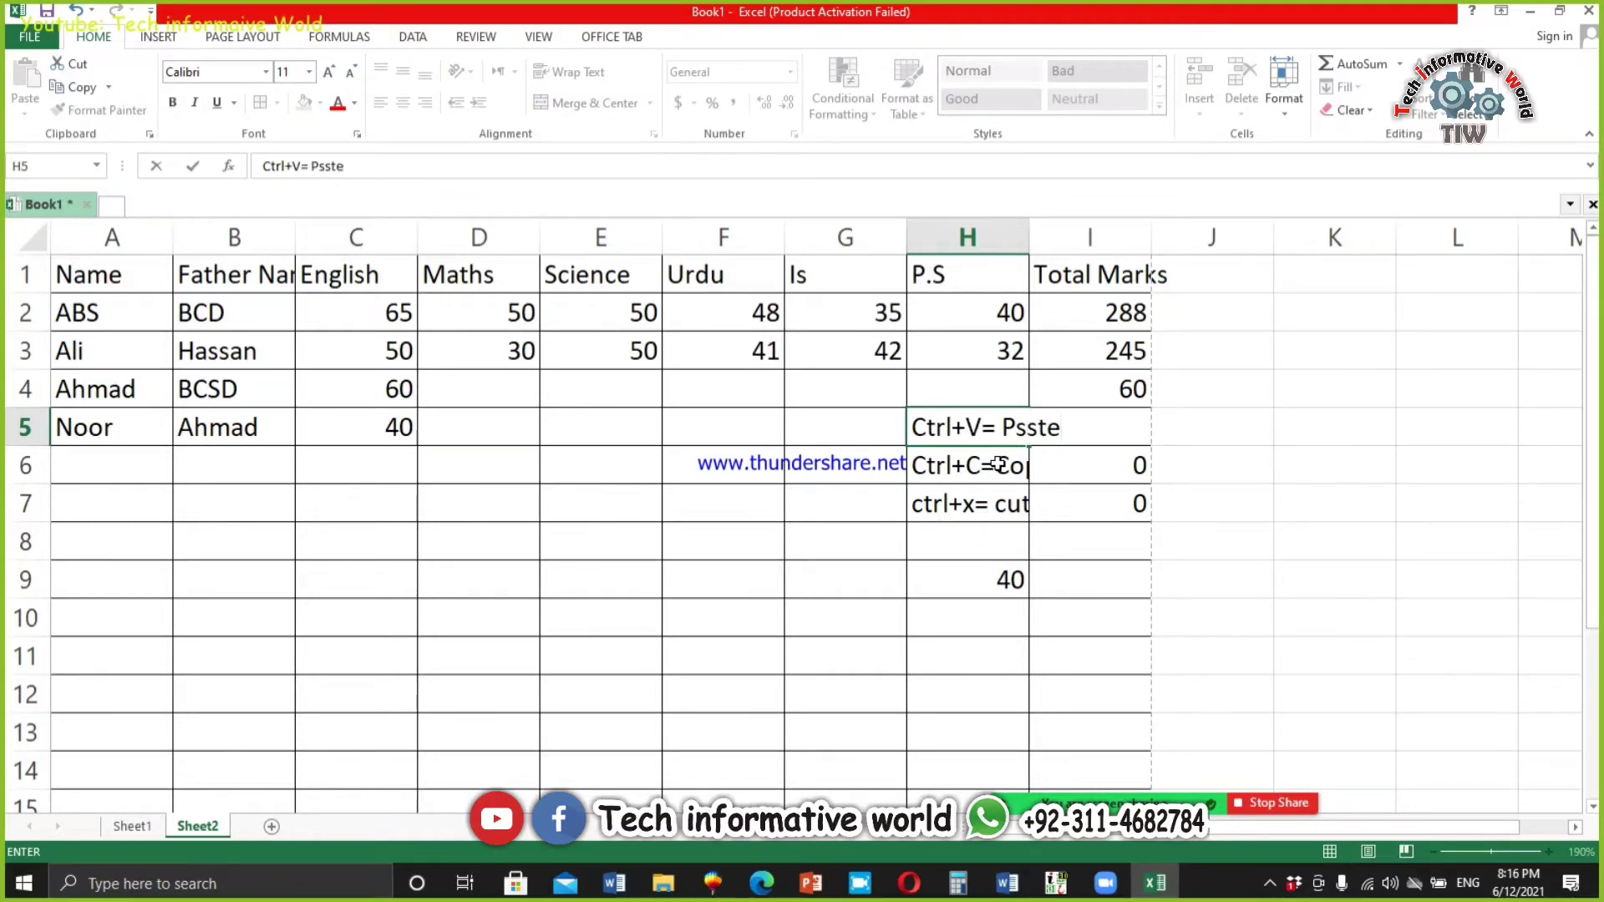
pyautogui.press('BackSpace')
pyautogui.press('BackSpace')
pyautogui.press('BackSpace')
pyautogui.press('BackSpace')
pyautogui.write('STE')
pyautogui.click(1016, 427)
pyautogui.write('A')
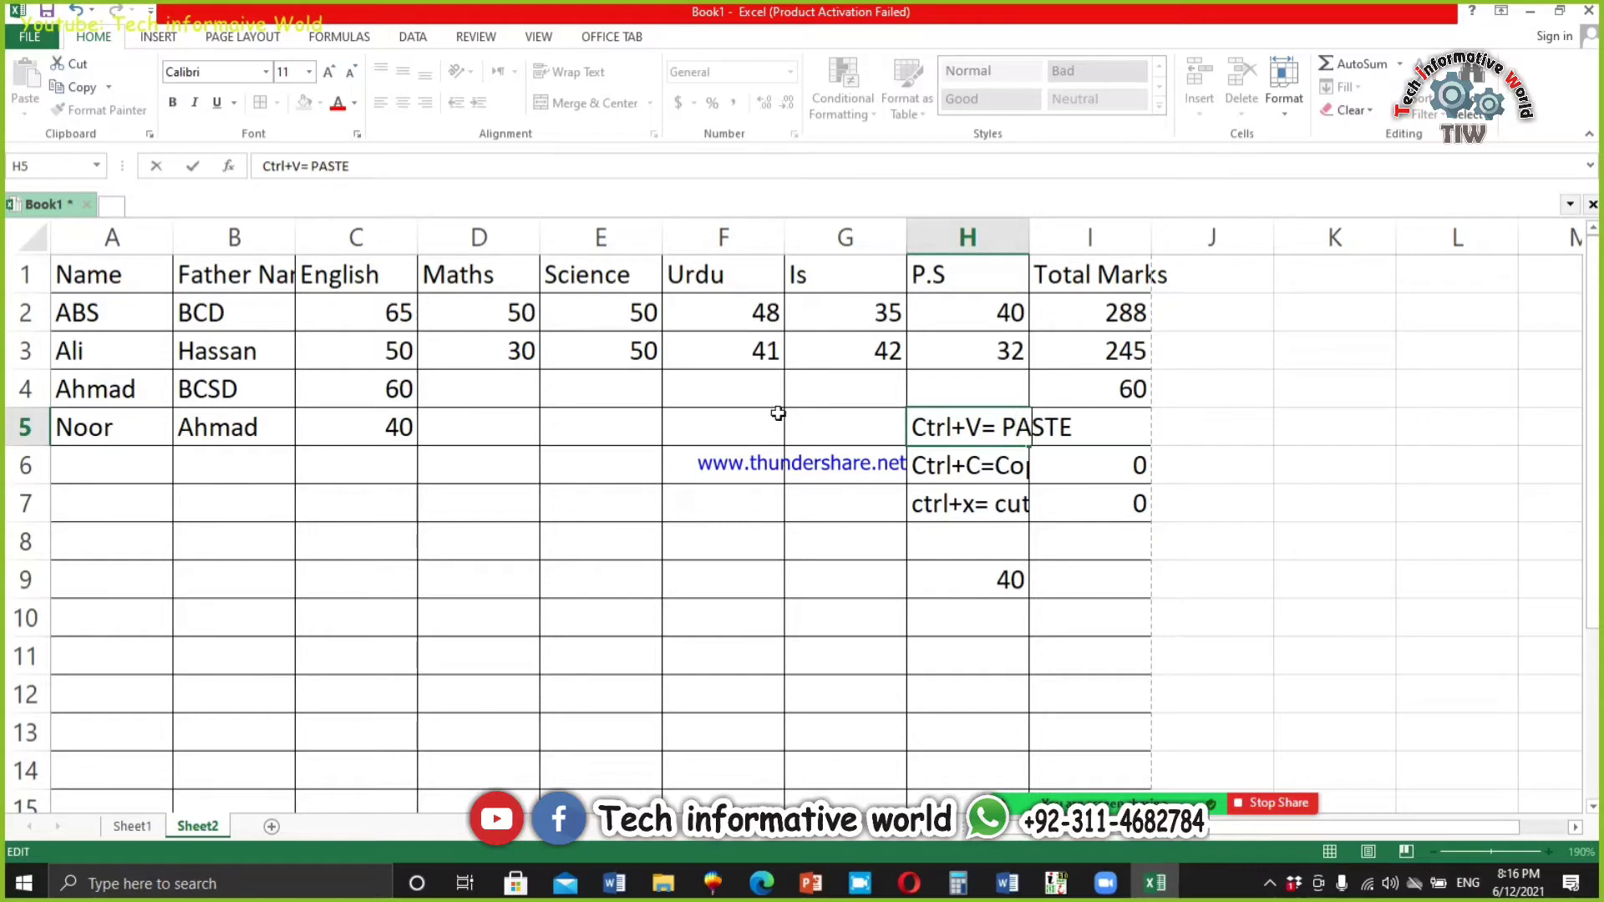
pyautogui.click(775, 418)
# Step: Clear the three shortcut notes from cells H5:H7
pyautogui.moveTo(998, 435); pyautogui.dragTo(1006, 504)
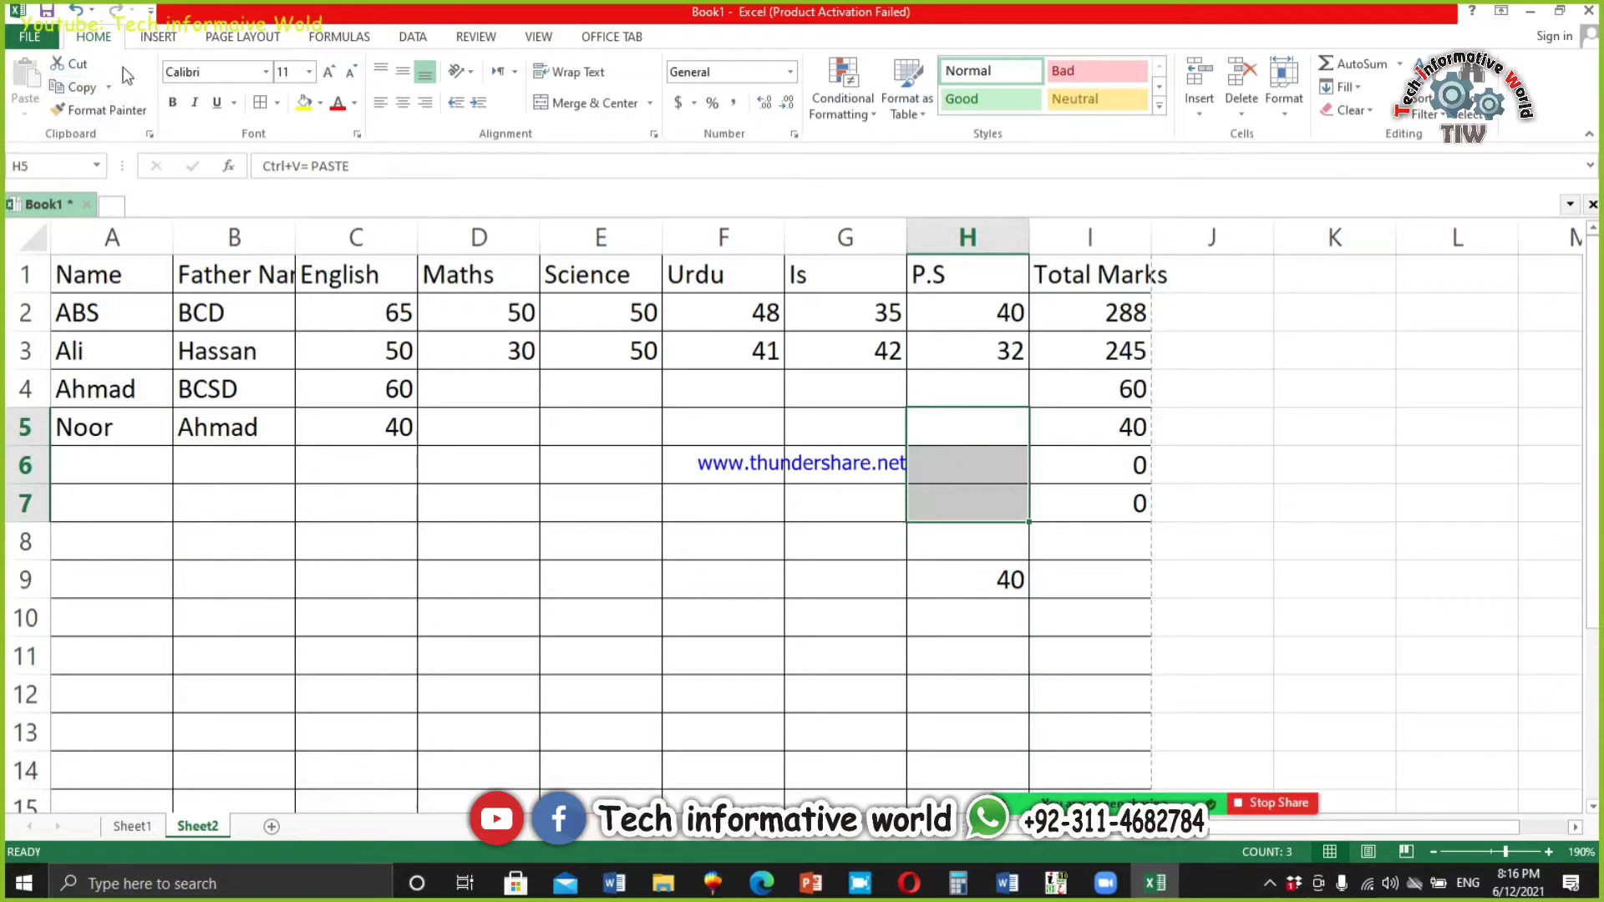
pyautogui.press('Delete')
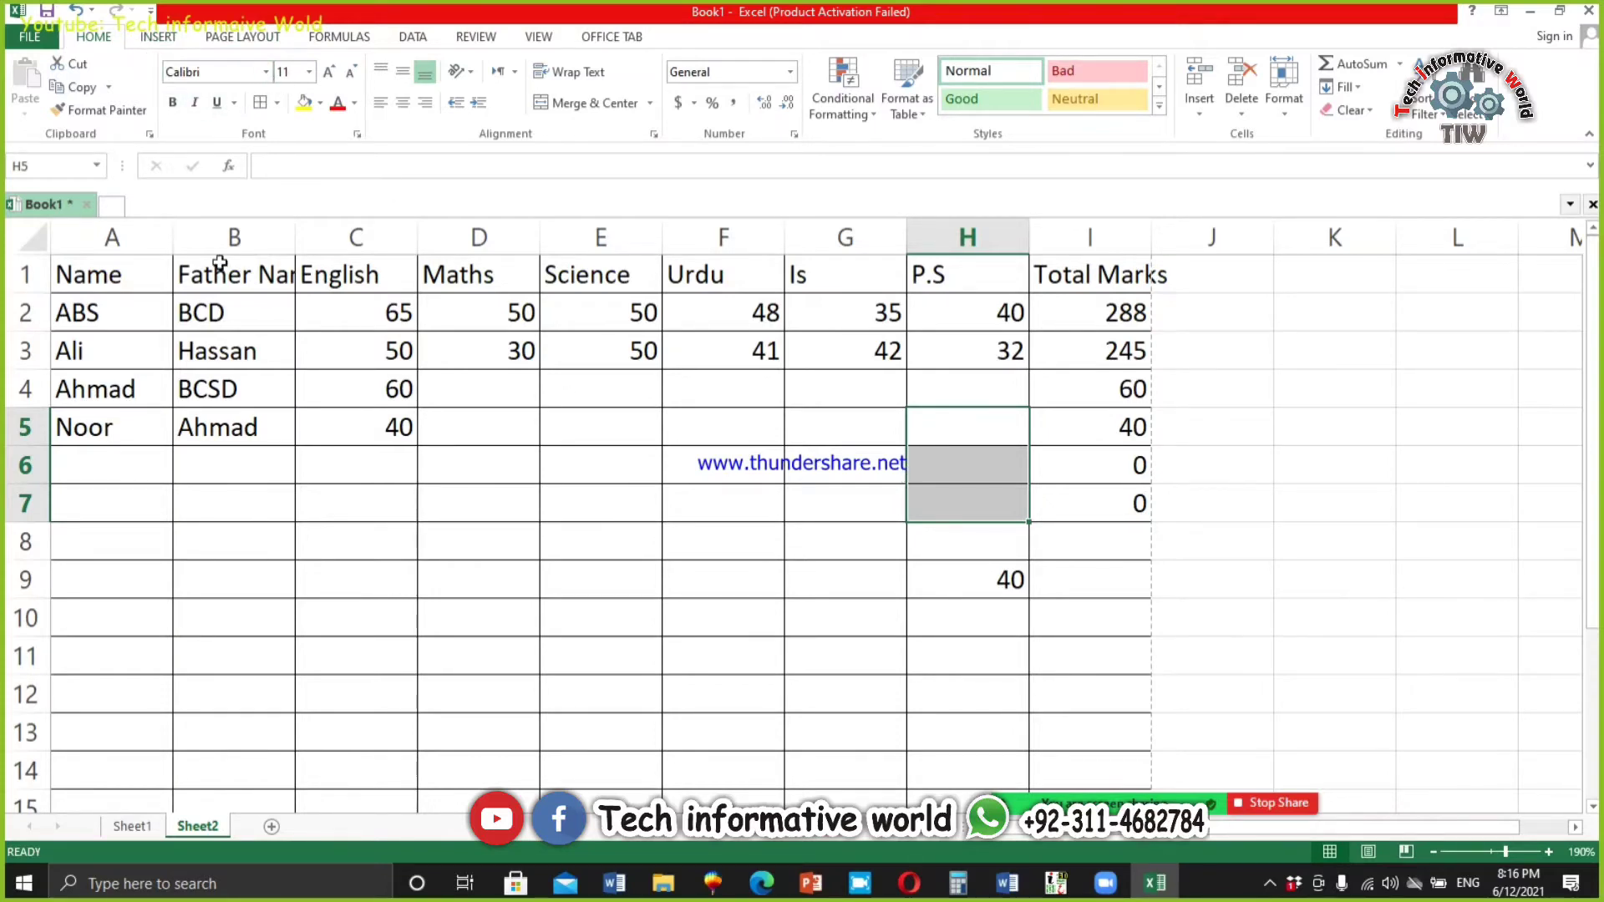
# Step: Set the font of the marks table, cells A1:I7, to Agency FB
pyautogui.moveTo(109, 275); pyautogui.dragTo(1027, 472)
pyautogui.moveTo(1123, 273); pyautogui.dragTo(92, 505)
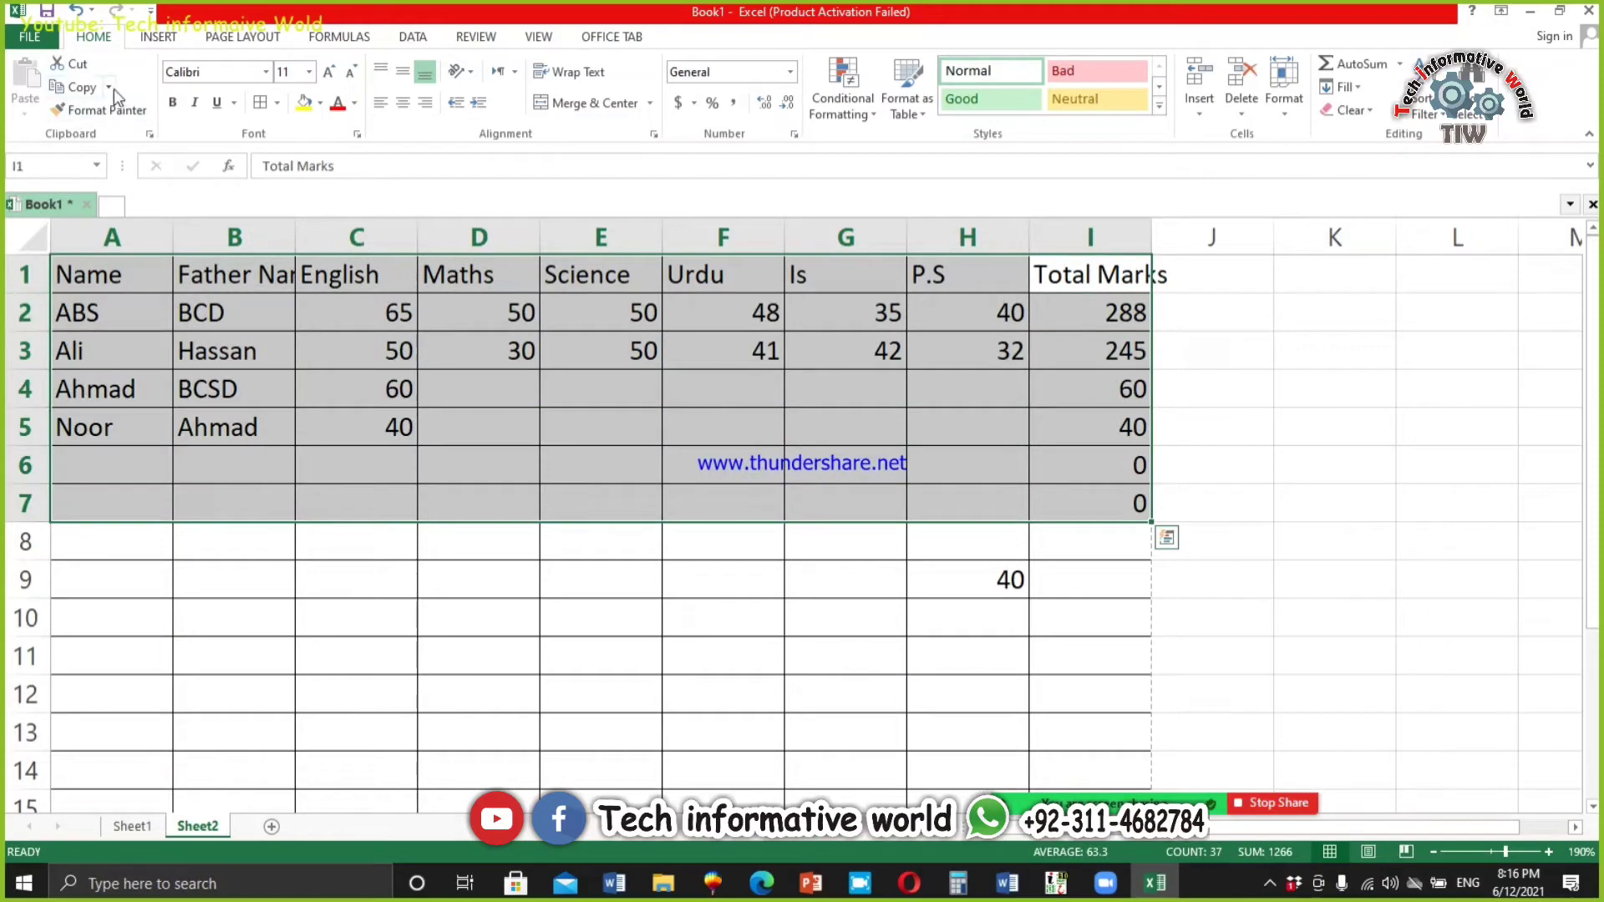
pyautogui.click(266, 72)
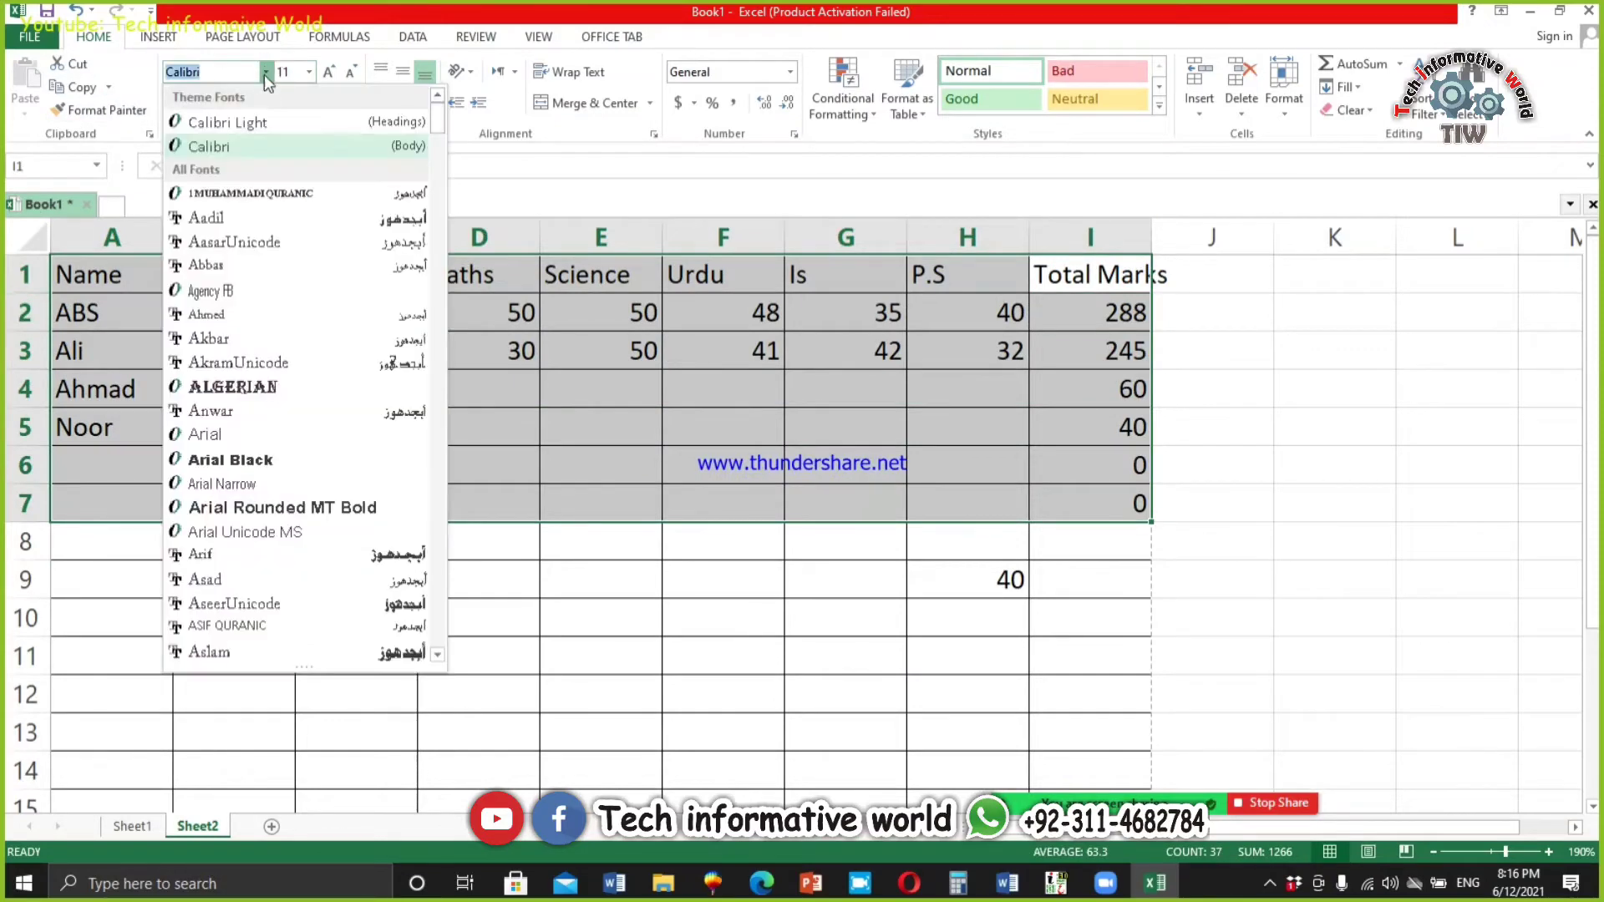
pyautogui.click(304, 297)
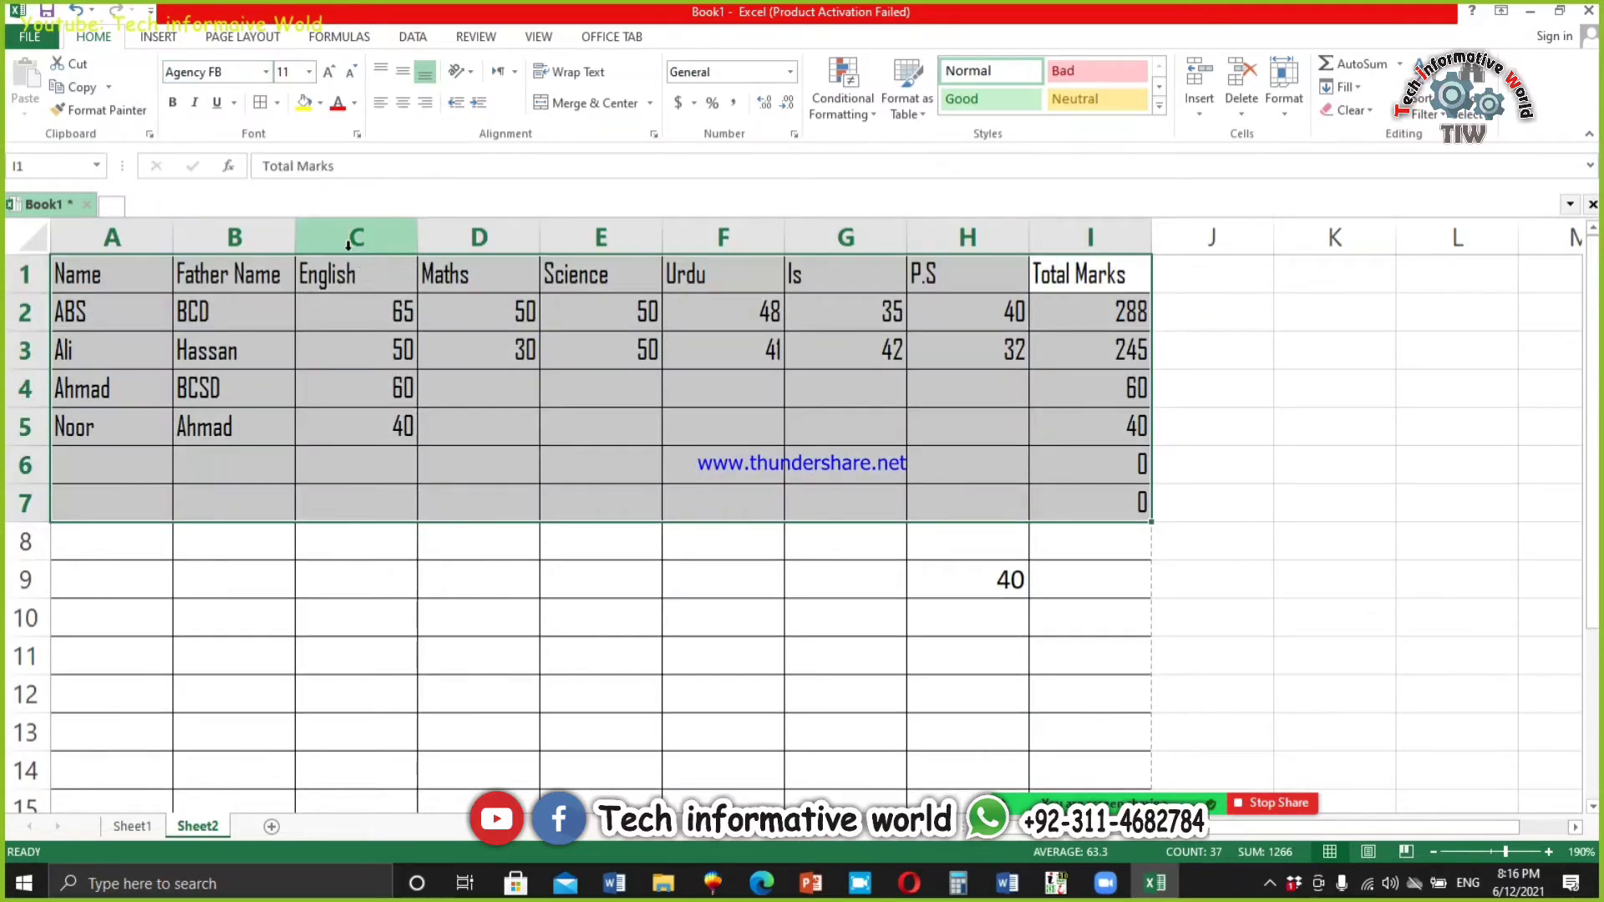
# Step: Make the text in cells A1:I7 bold, italic and underlined
pyautogui.click(173, 101)
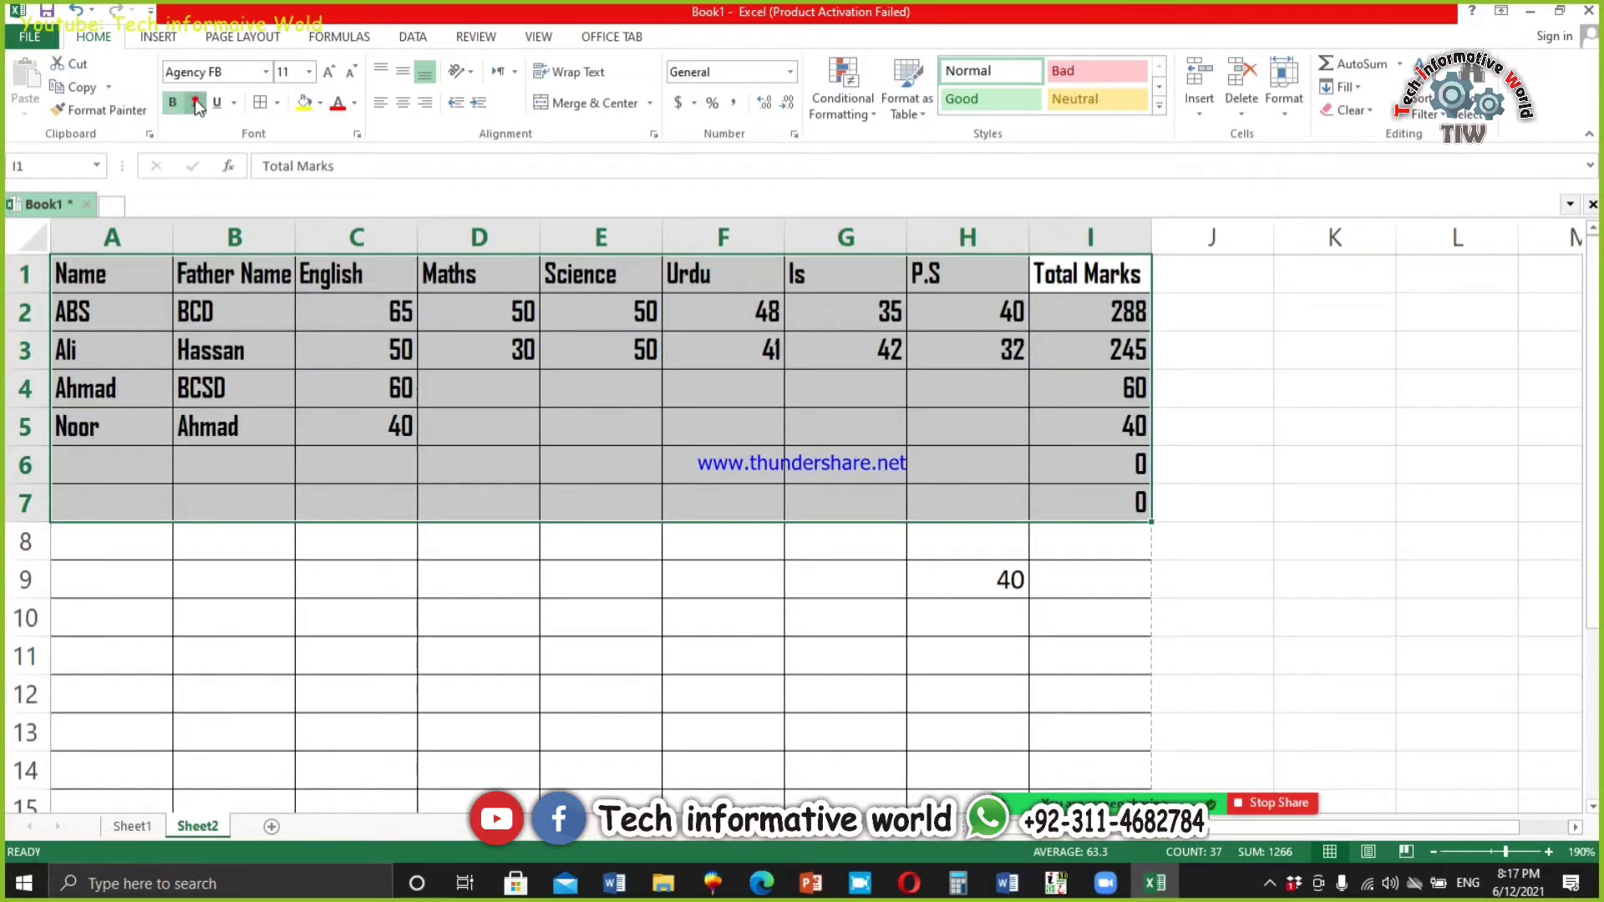
pyautogui.click(195, 102)
pyautogui.click(219, 103)
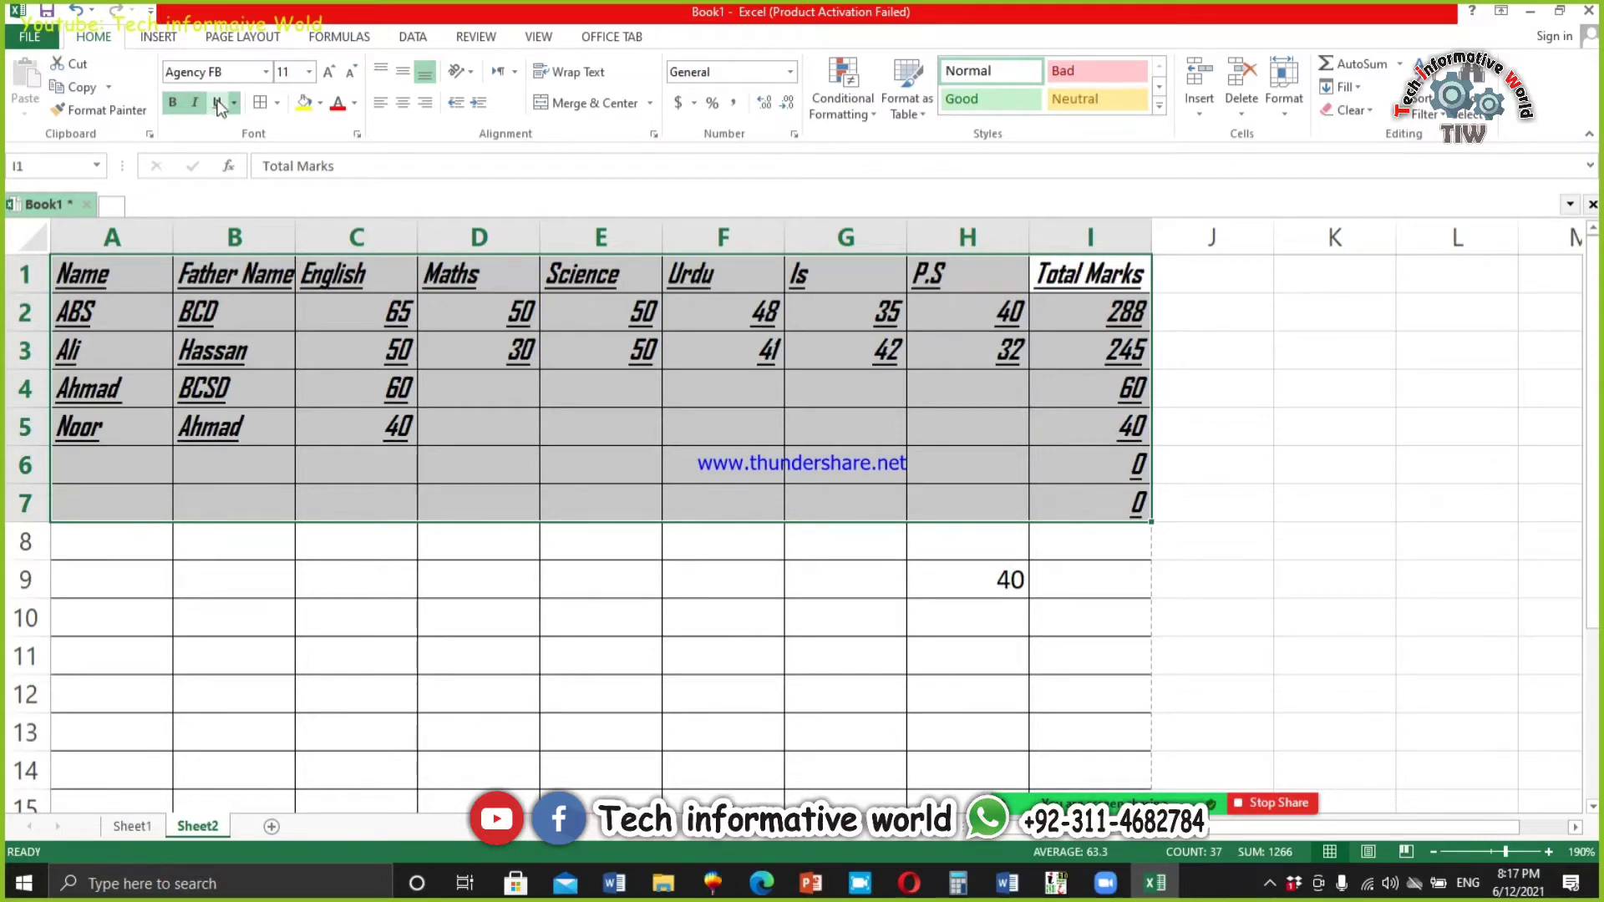
# Step: Try the No Border option on cells A1:I7 and undo it
pyautogui.click(276, 103)
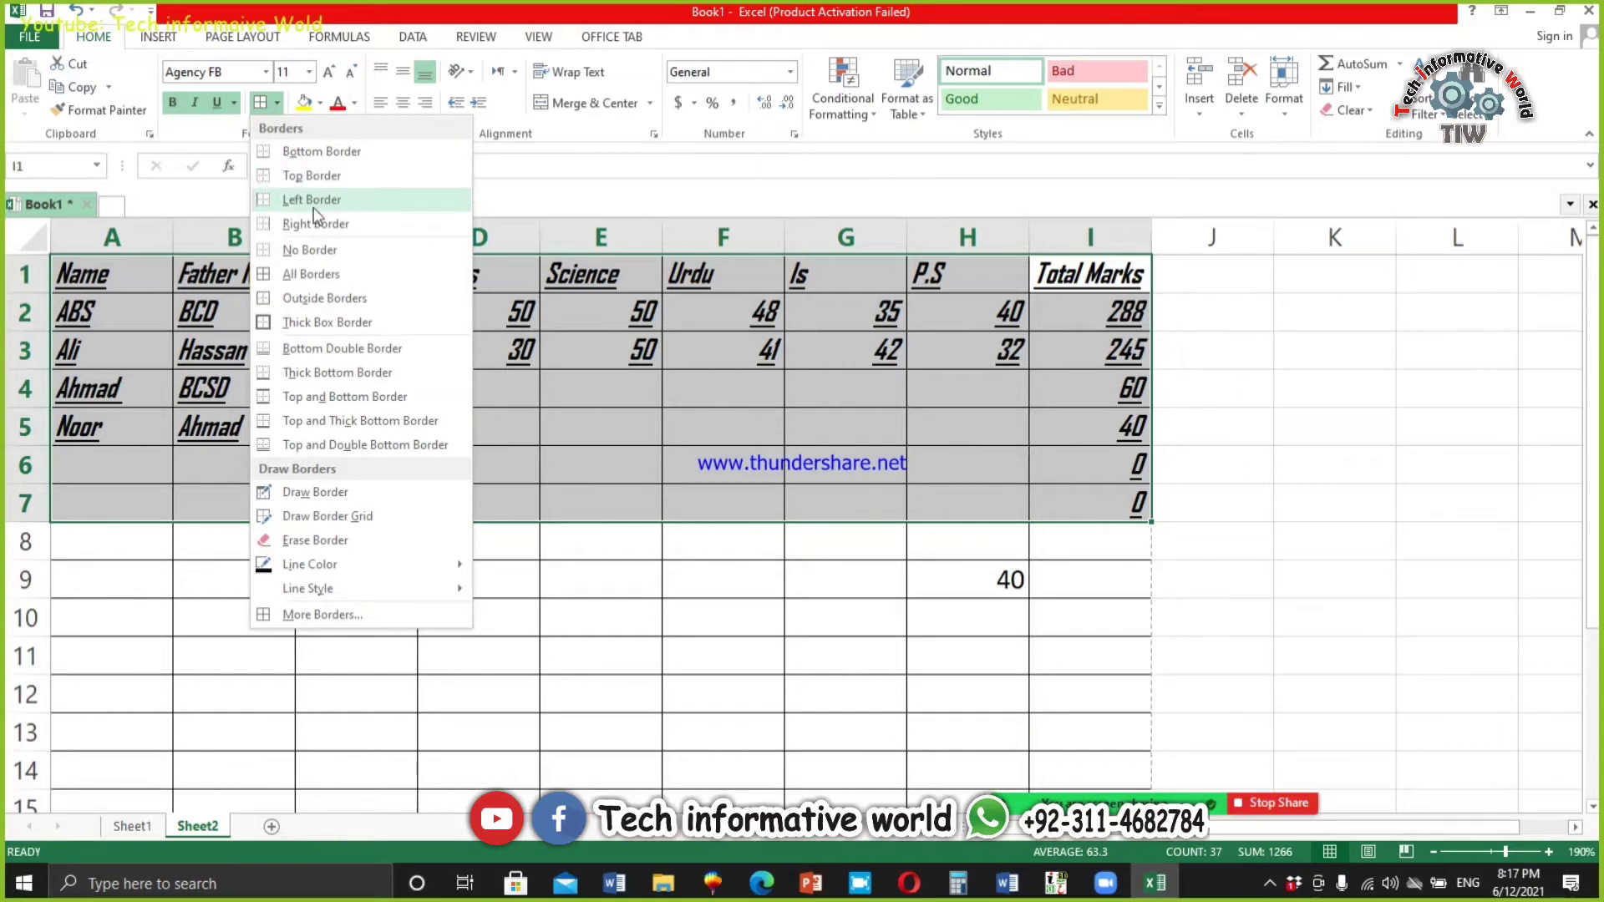
pyautogui.click(320, 249)
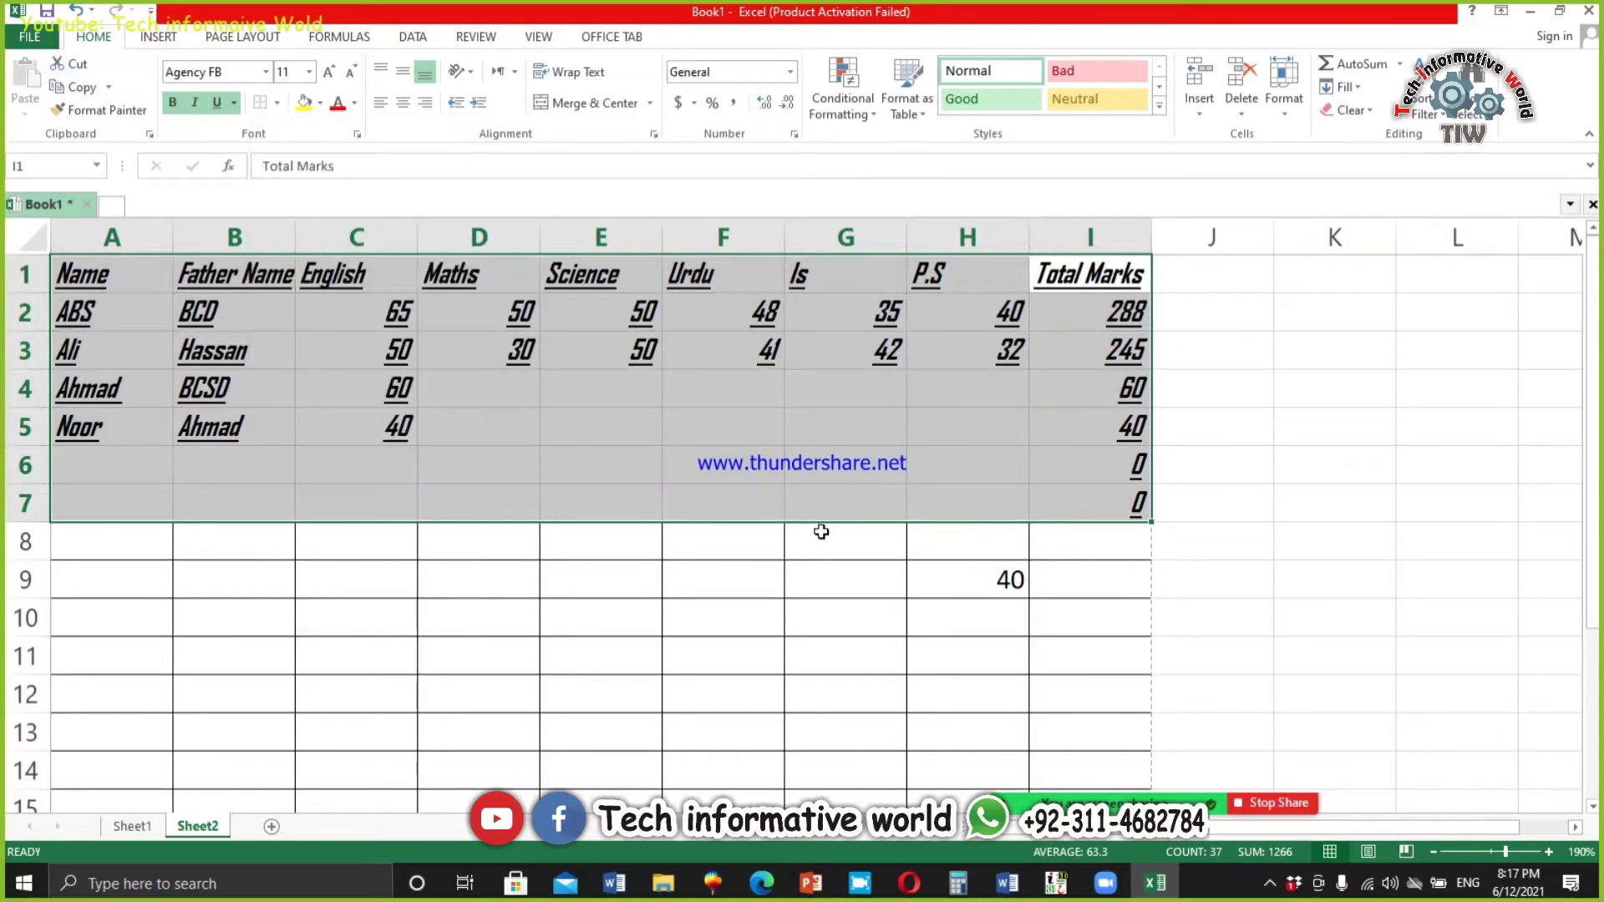
pyautogui.click(653, 565)
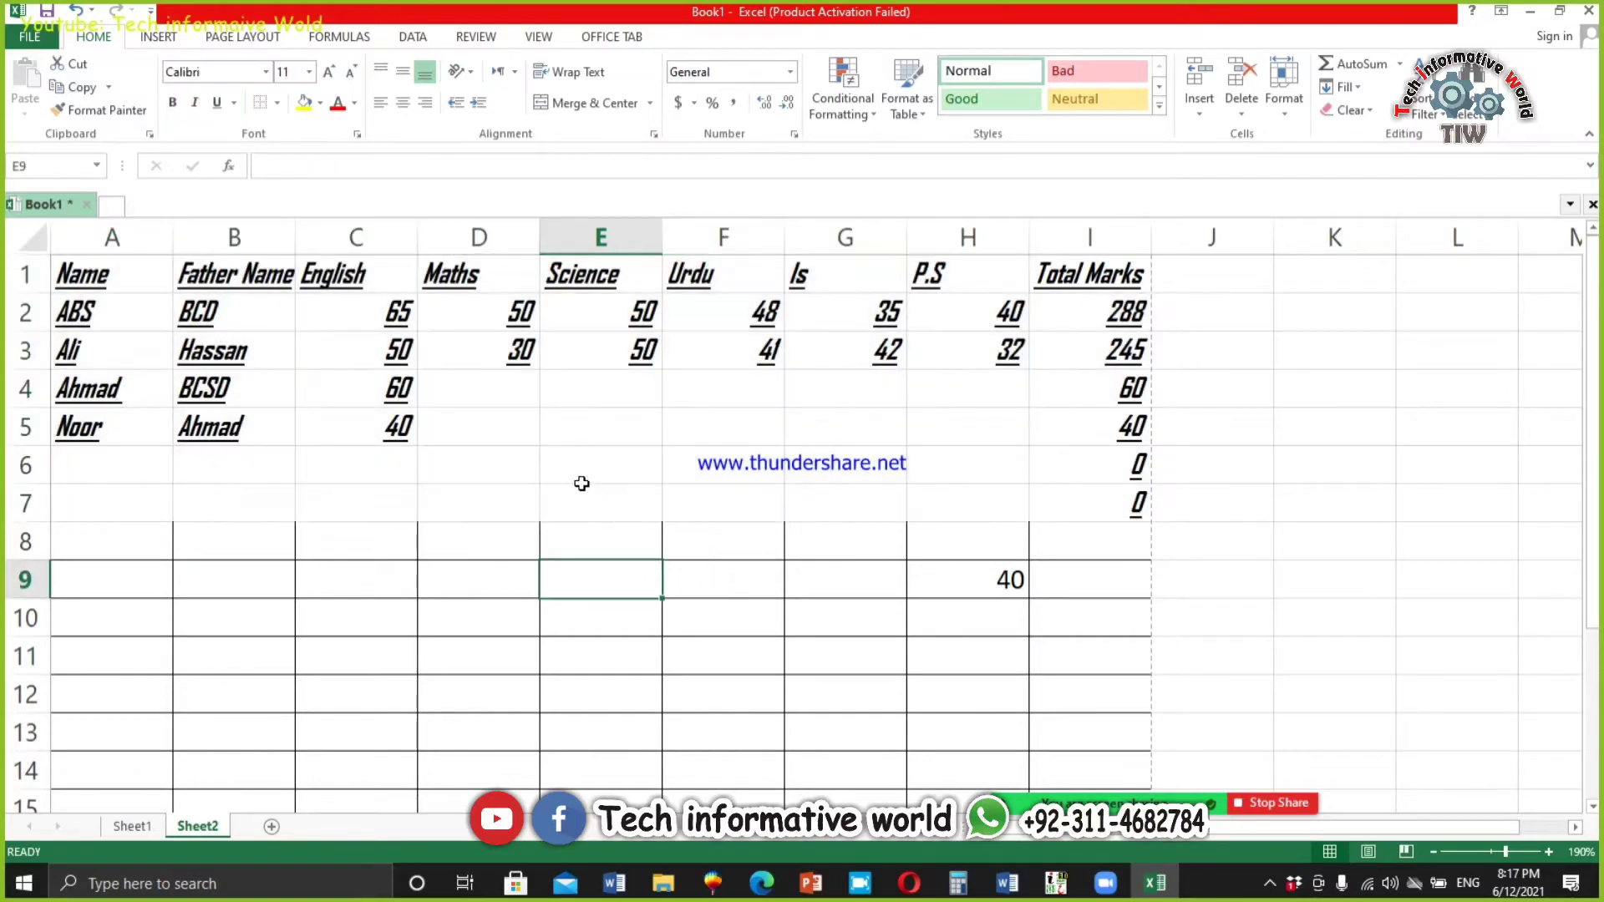
pyautogui.hotkey('ctrl', 'z')
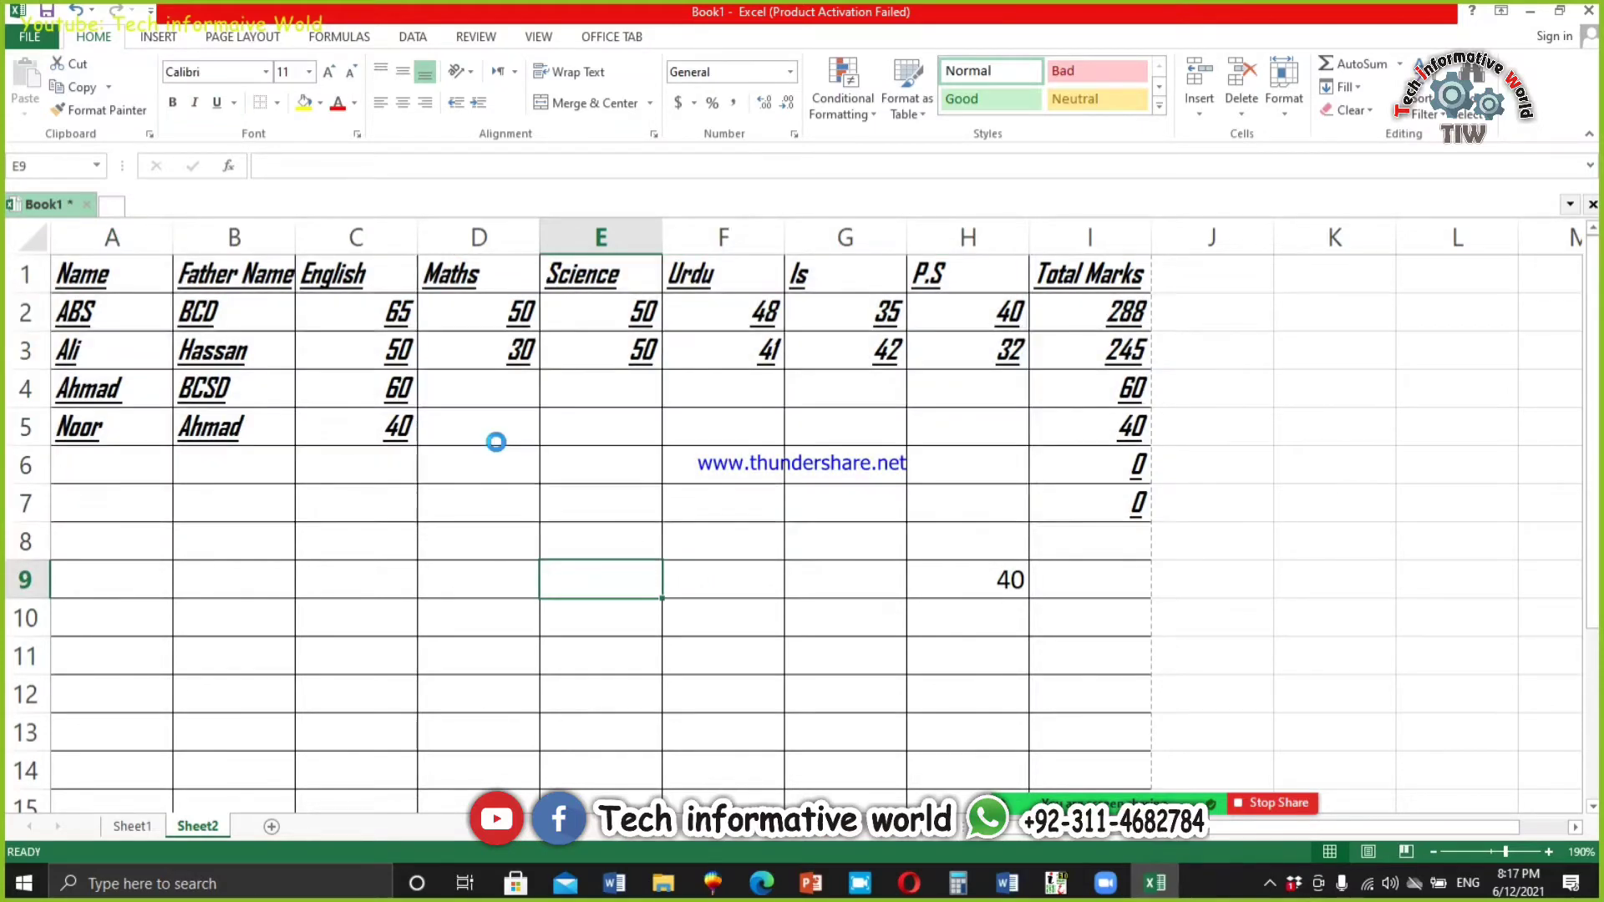
# Step: Fill cells A1:I7 with standard yellow and set their font colour to standard purple
pyautogui.click(320, 103)
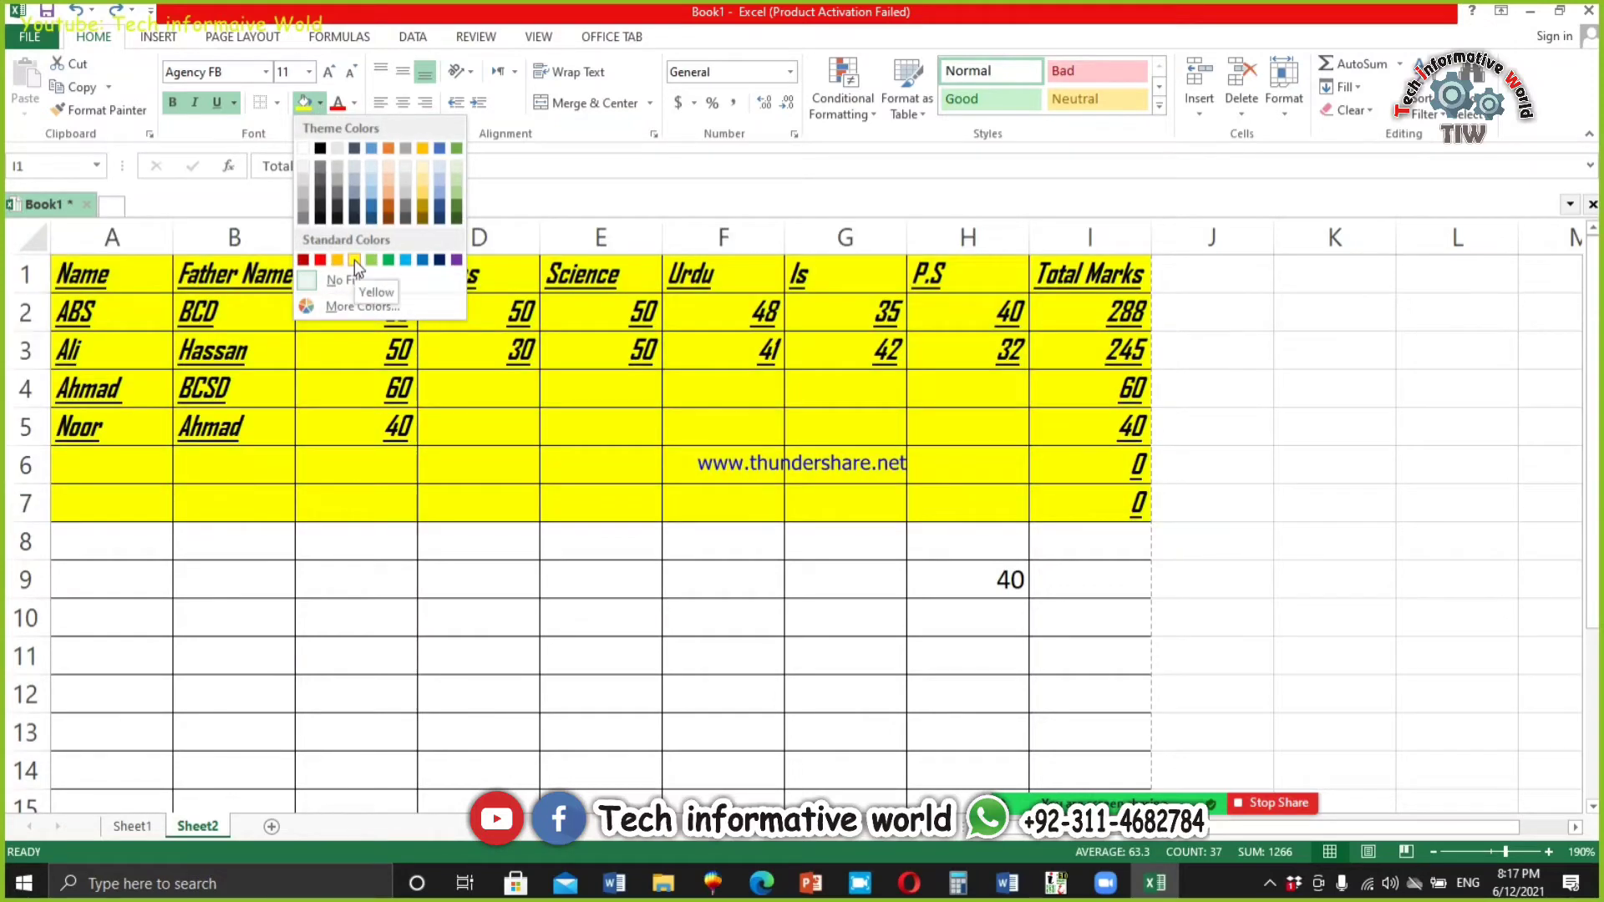
pyautogui.click(354, 259)
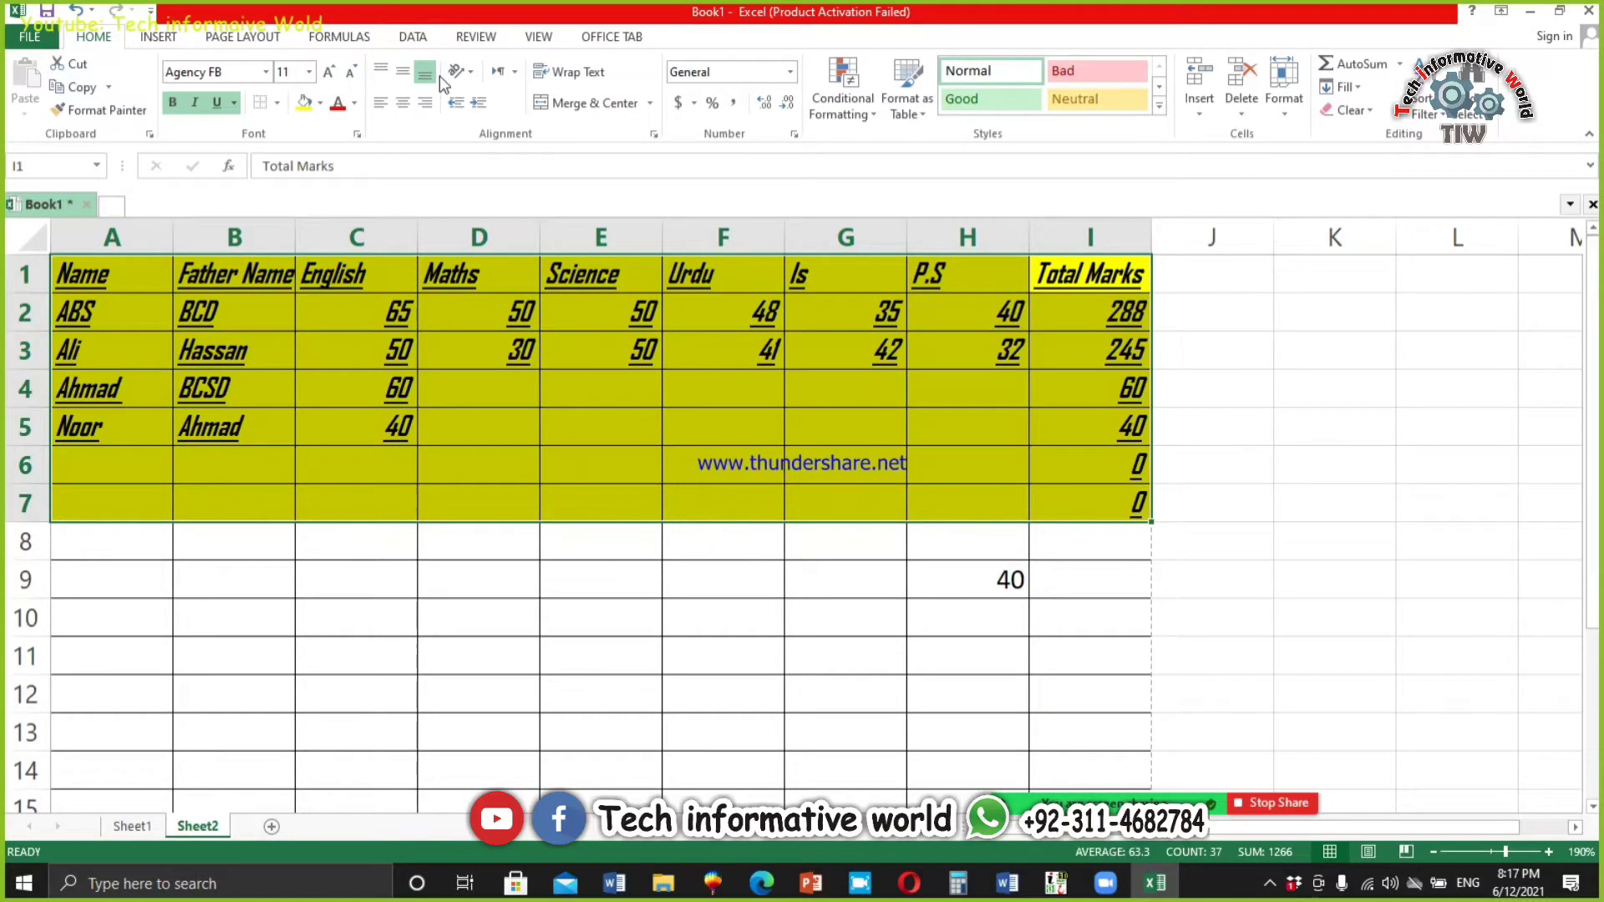
pyautogui.click(359, 103)
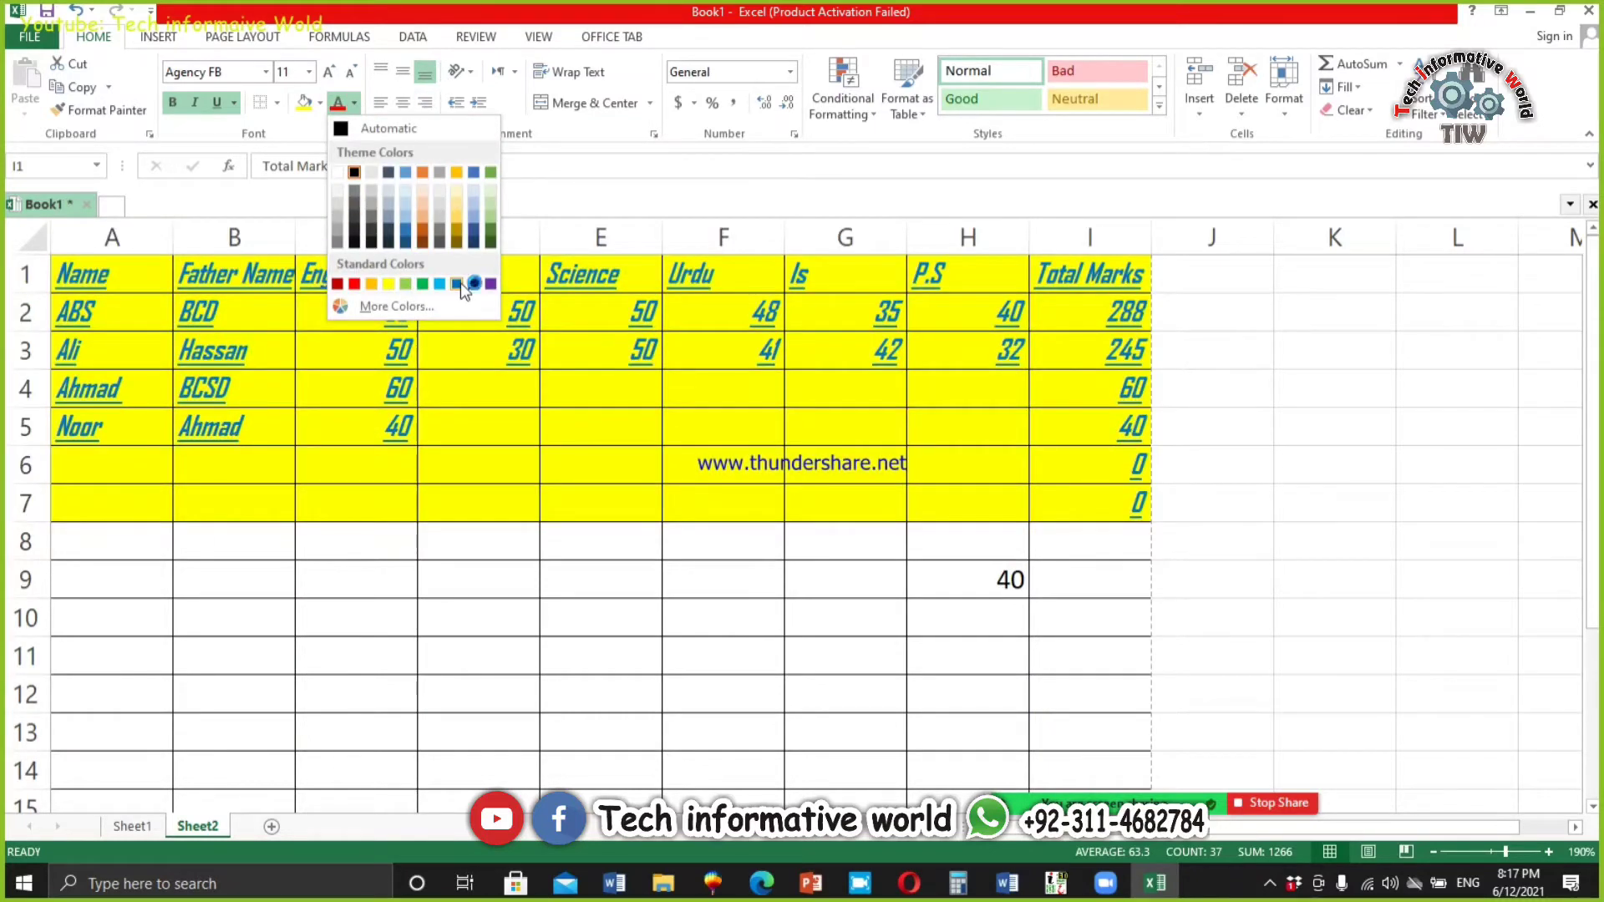
pyautogui.click(490, 284)
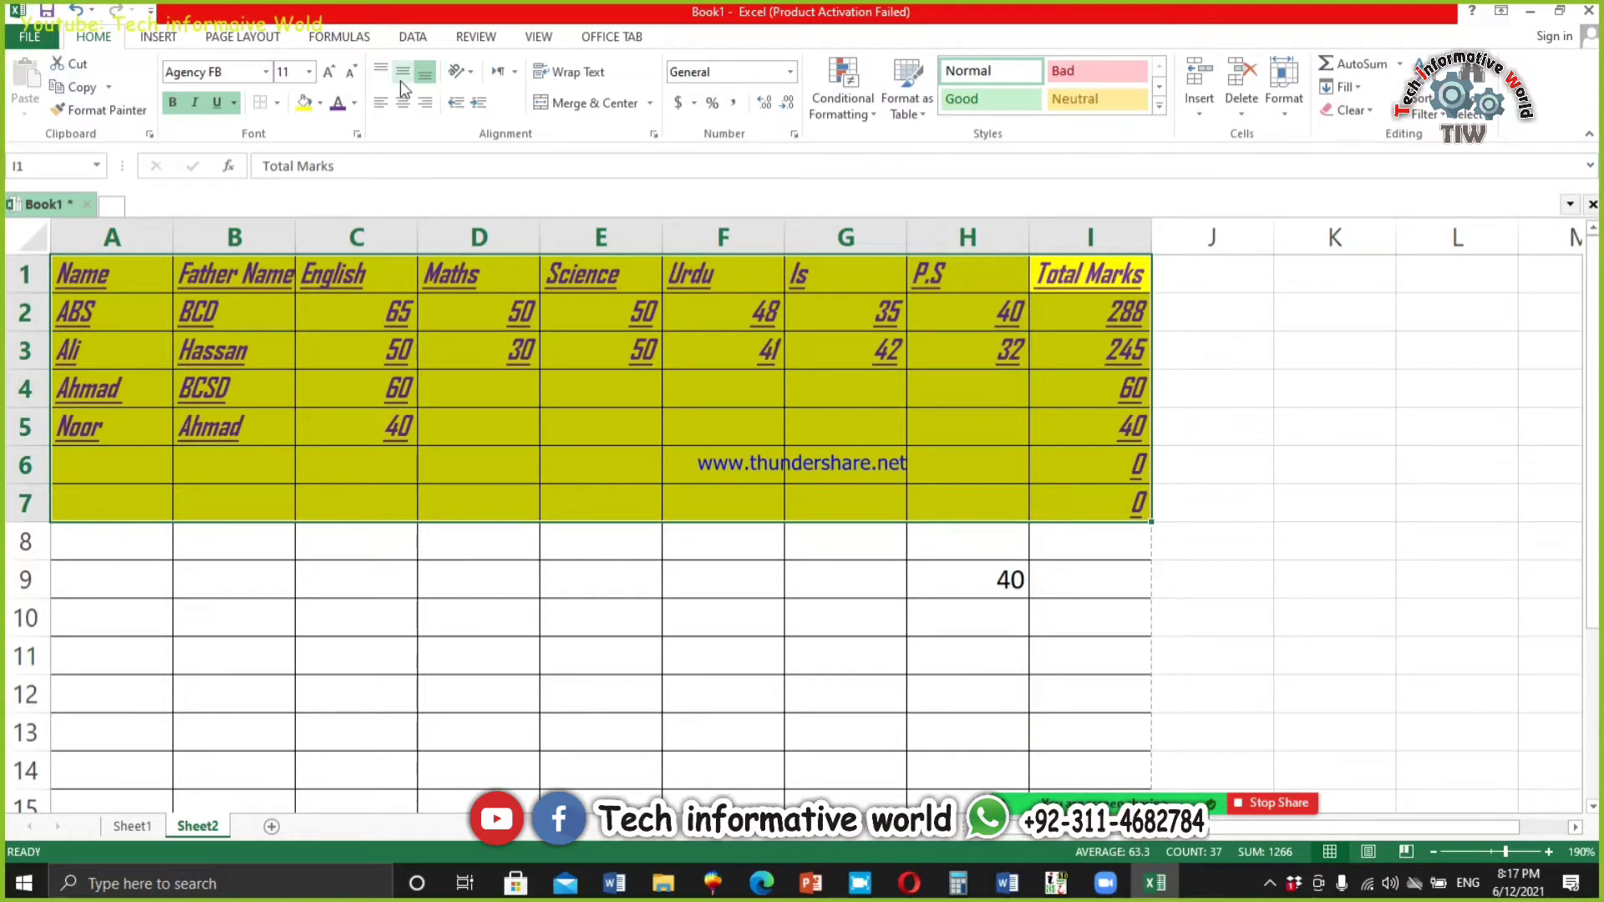
# Step: Try centre and middle alignment on cells A1:I7, and finish with the contents aligned to the top and left
pyautogui.click(404, 104)
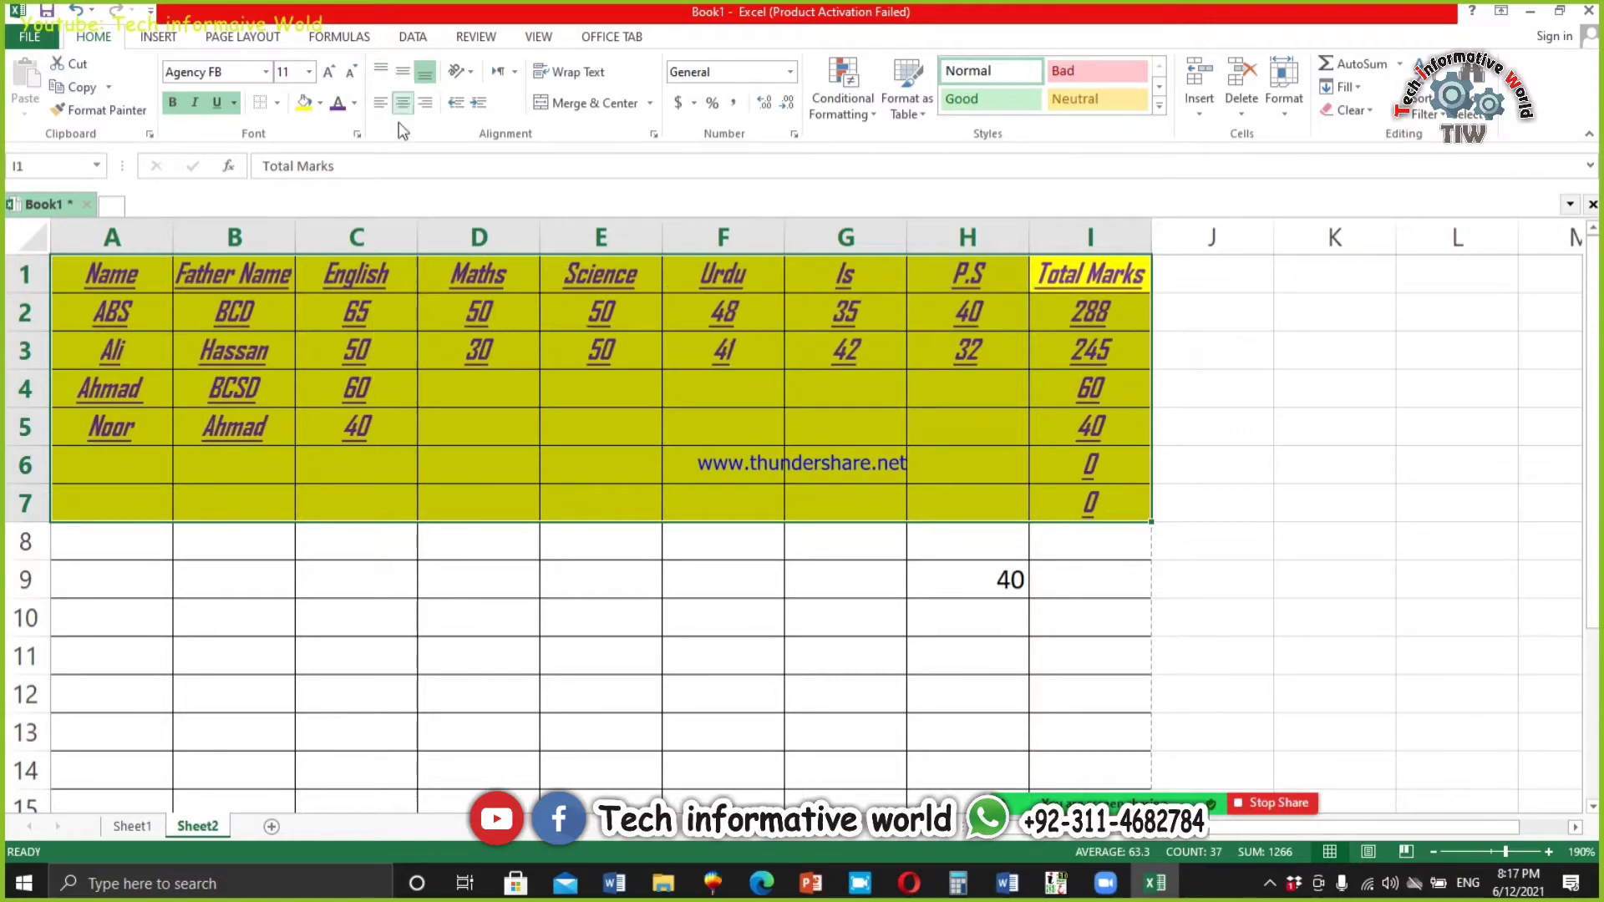
pyautogui.click(402, 76)
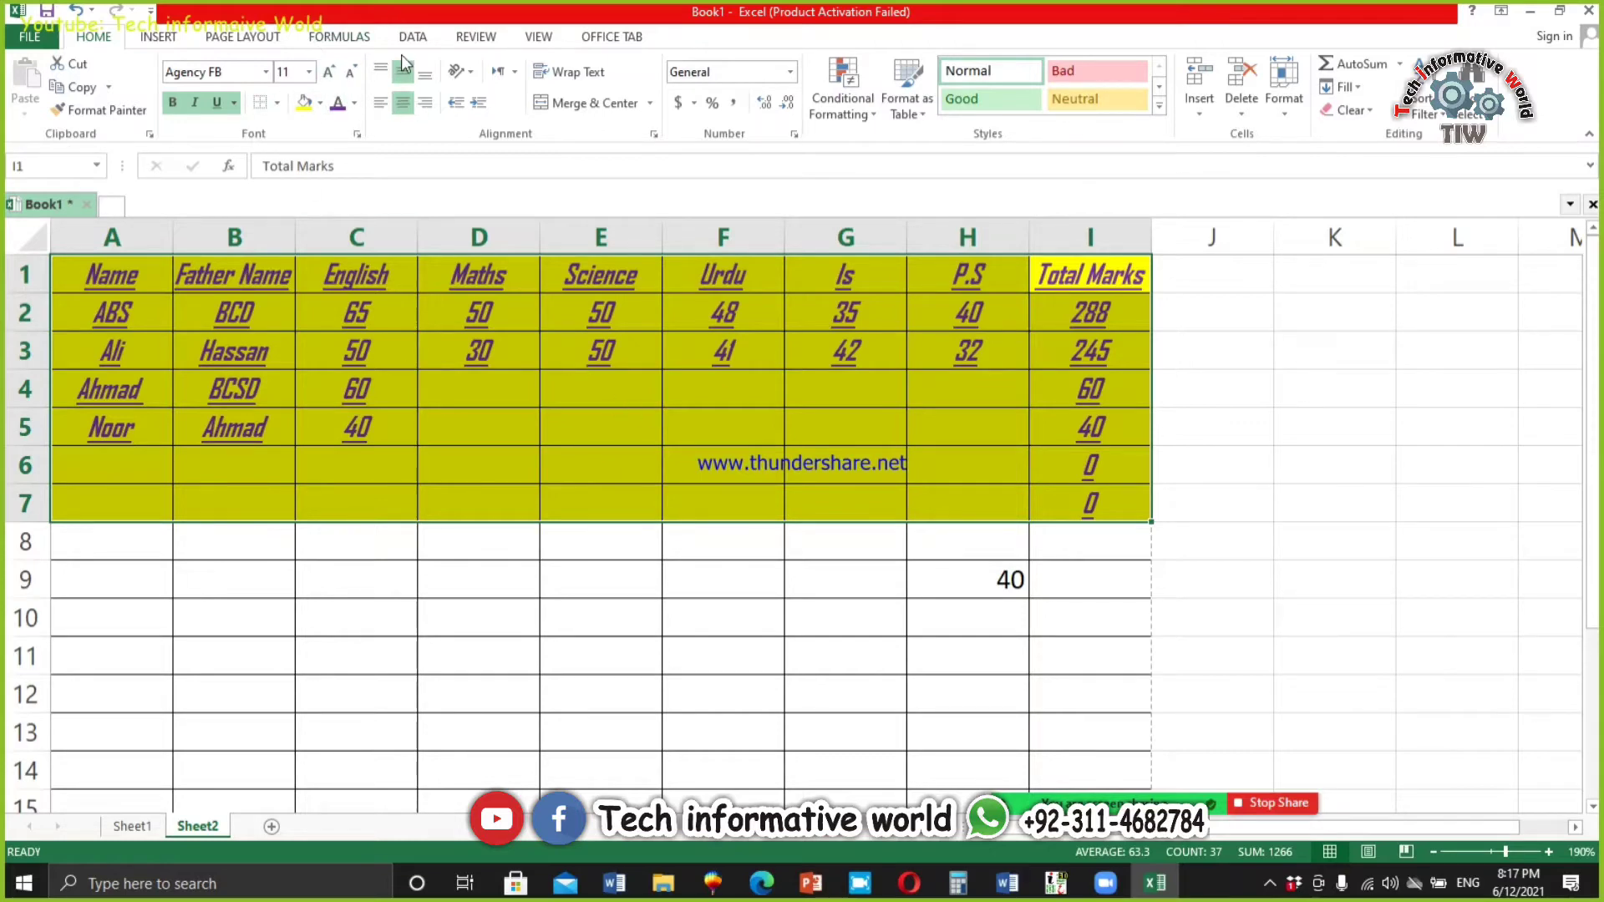
pyautogui.click(383, 70)
pyautogui.click(383, 73)
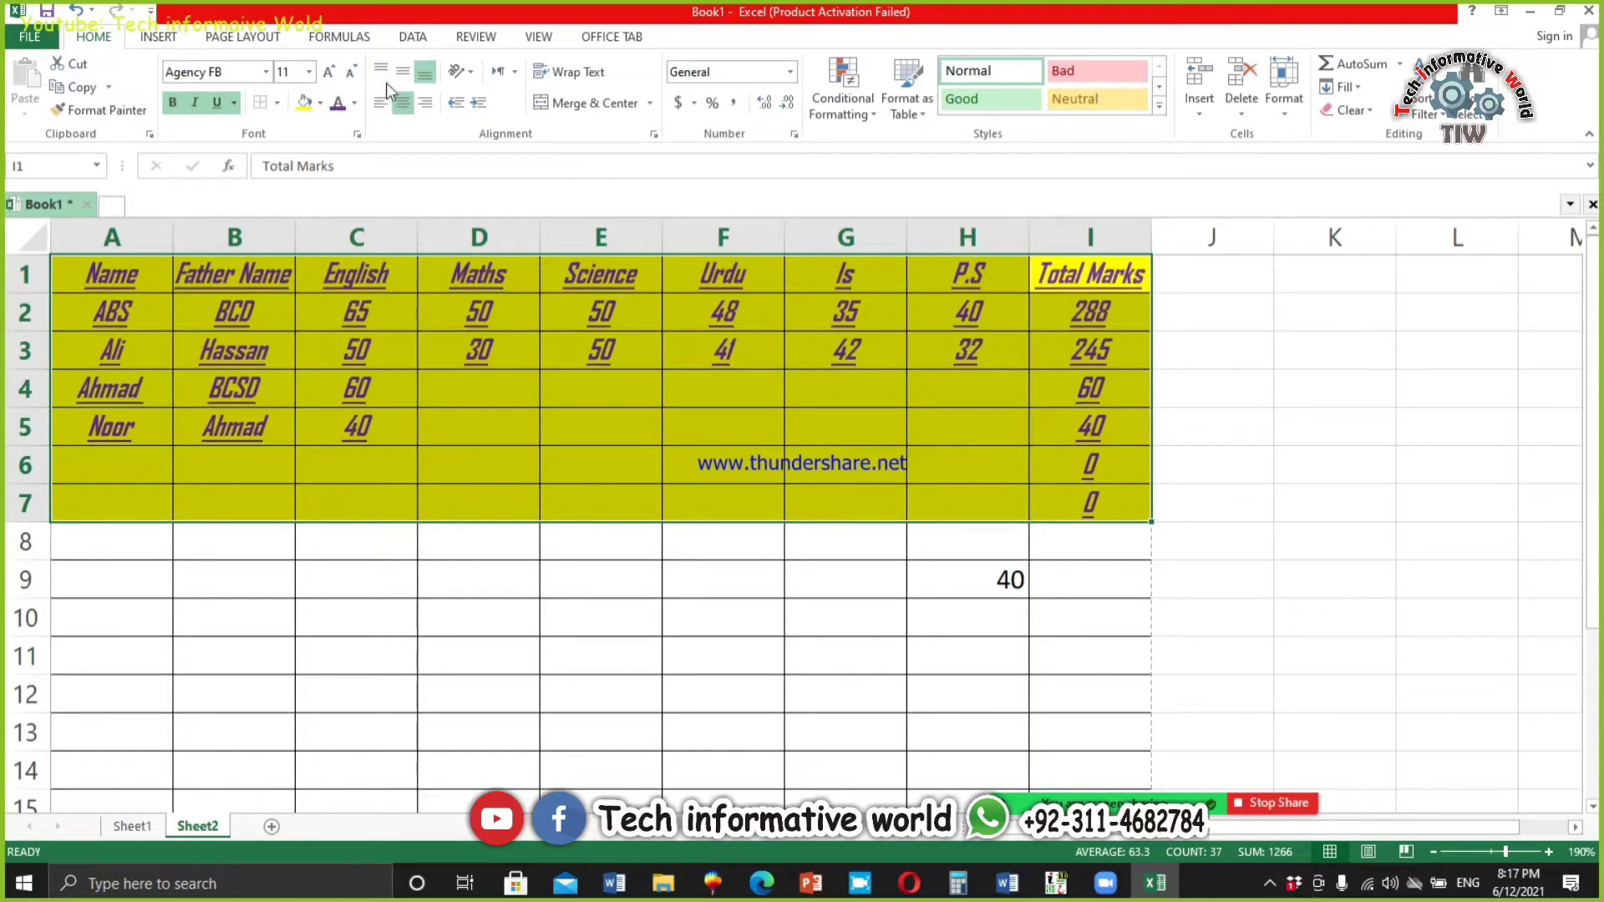
pyautogui.click(380, 102)
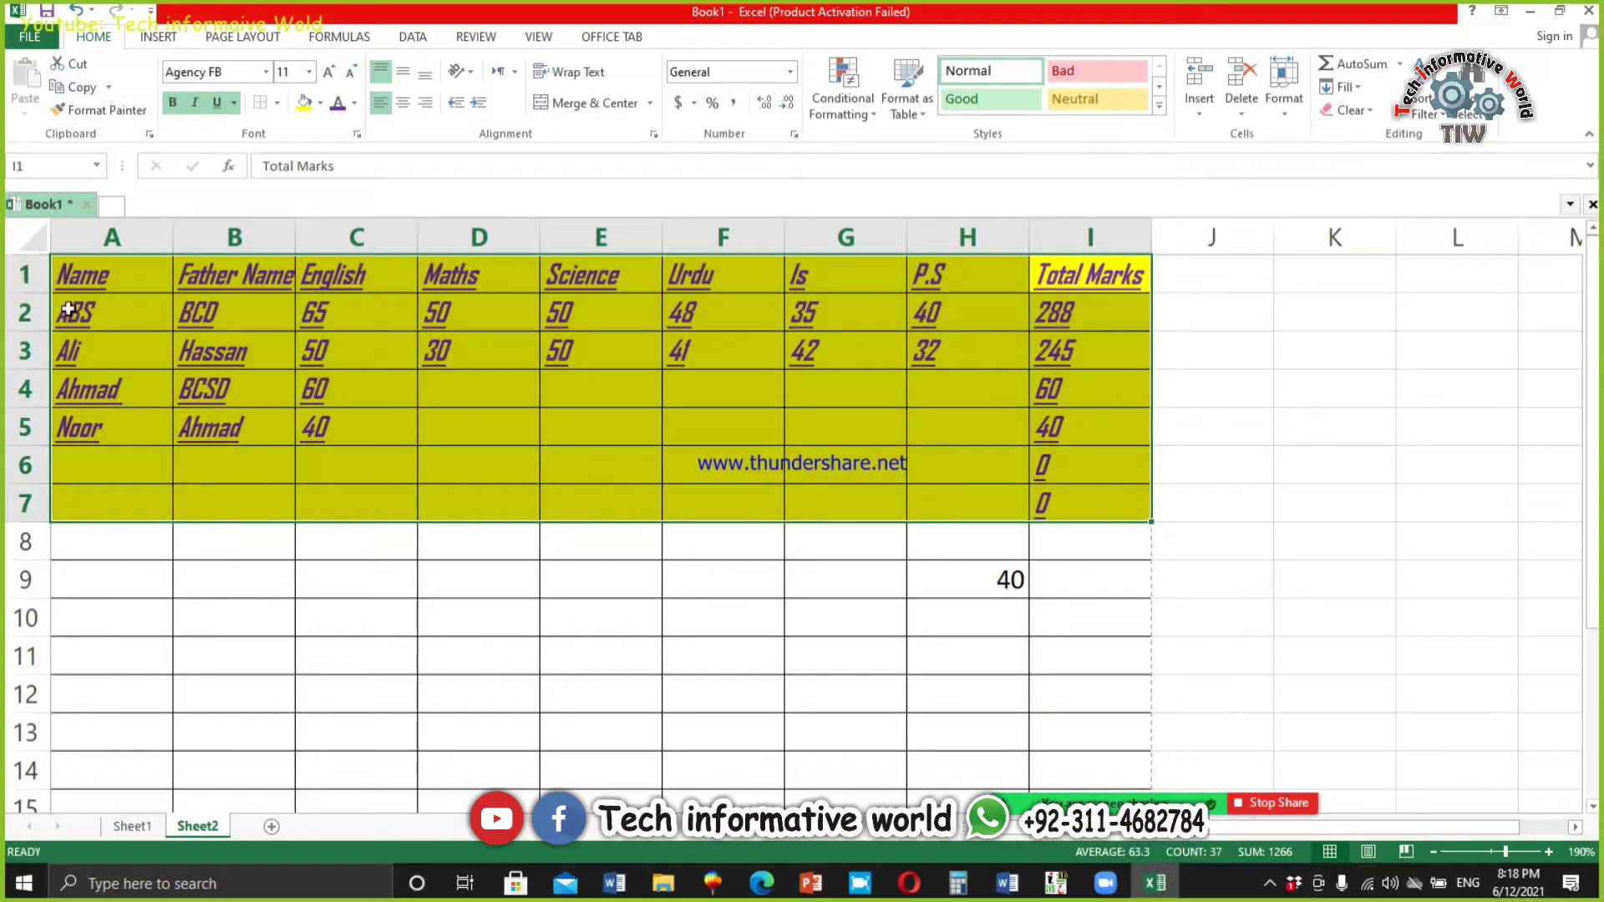
# Step: Make row 1 taller, then try middle and centre alignment on cells A1:I7 and finish with the contents aligned to the bottom and right
pyautogui.moveTo(34, 293); pyautogui.dragTo(32, 315)
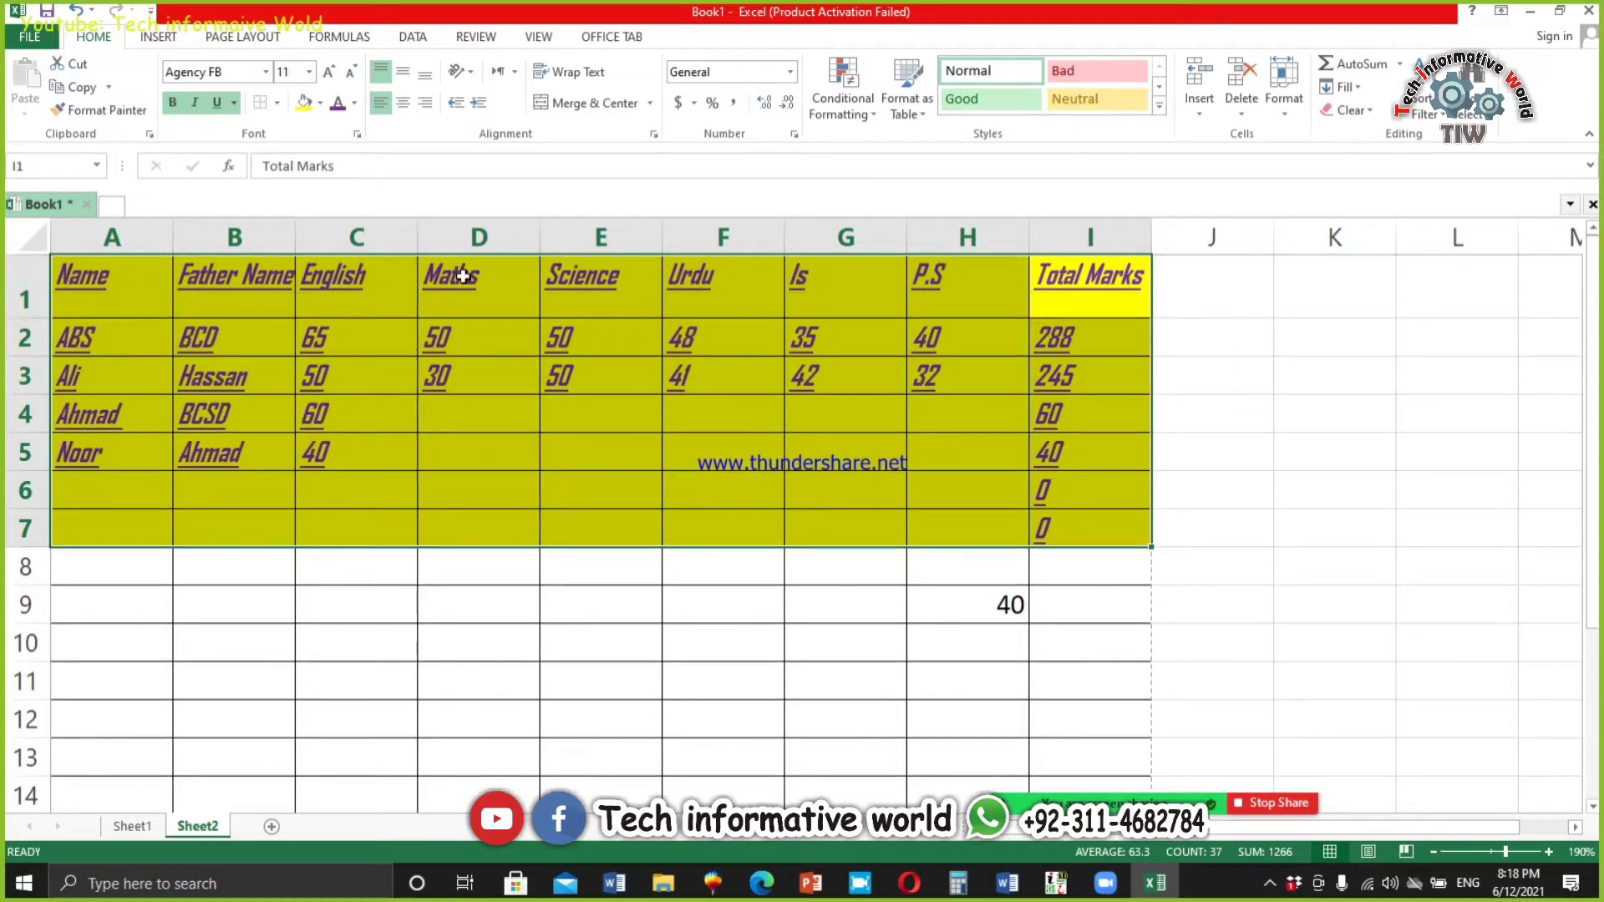
pyautogui.click(402, 76)
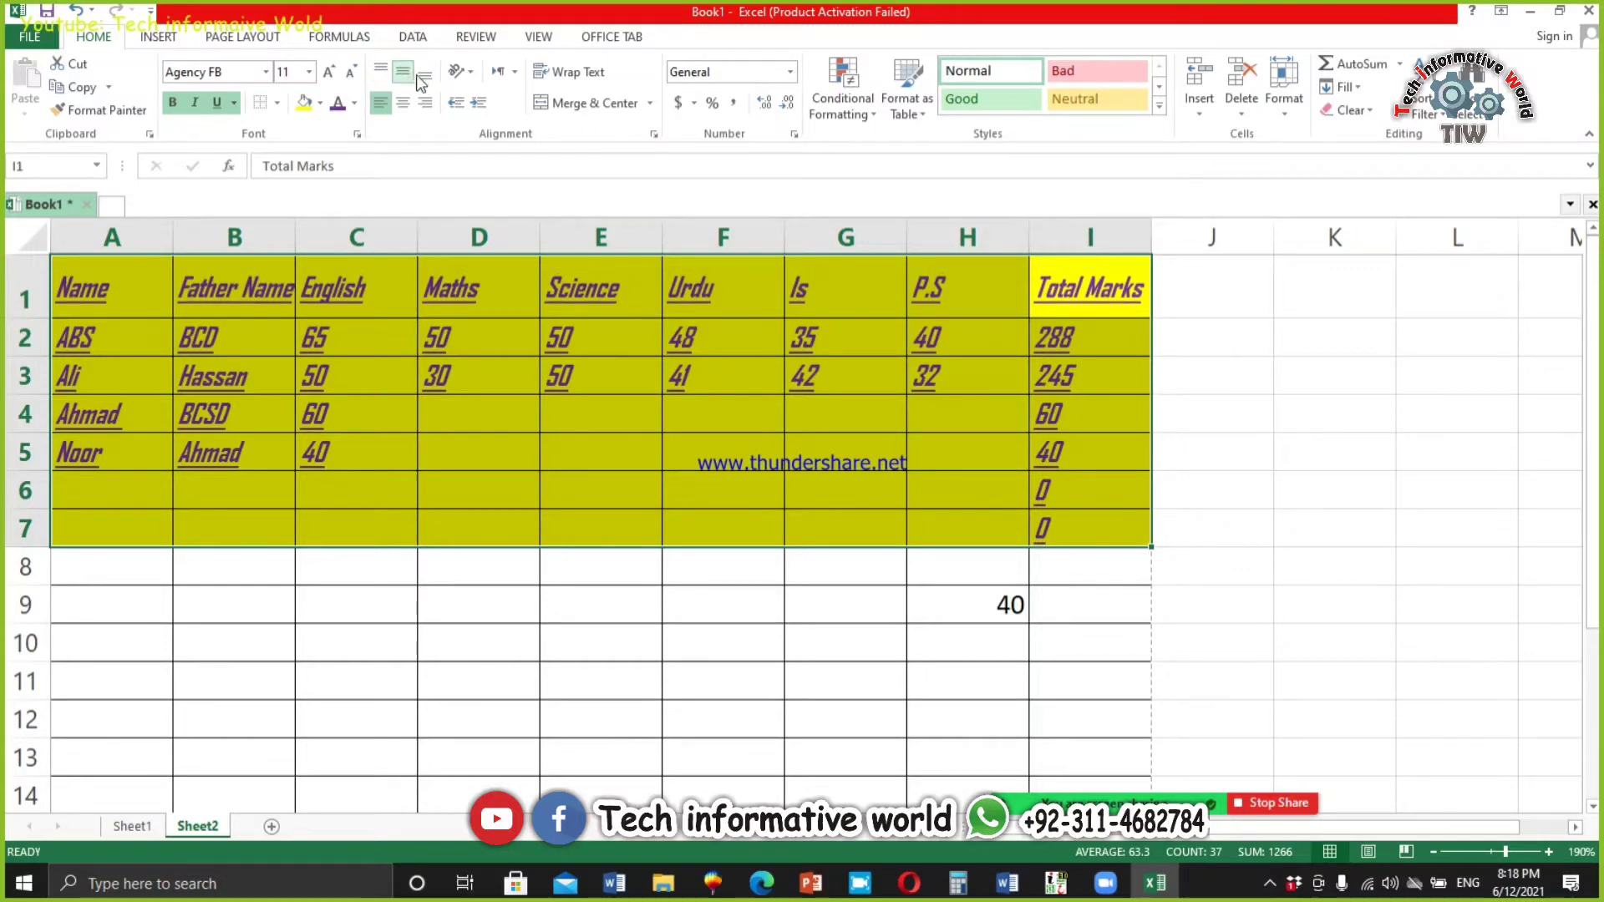
pyautogui.click(430, 78)
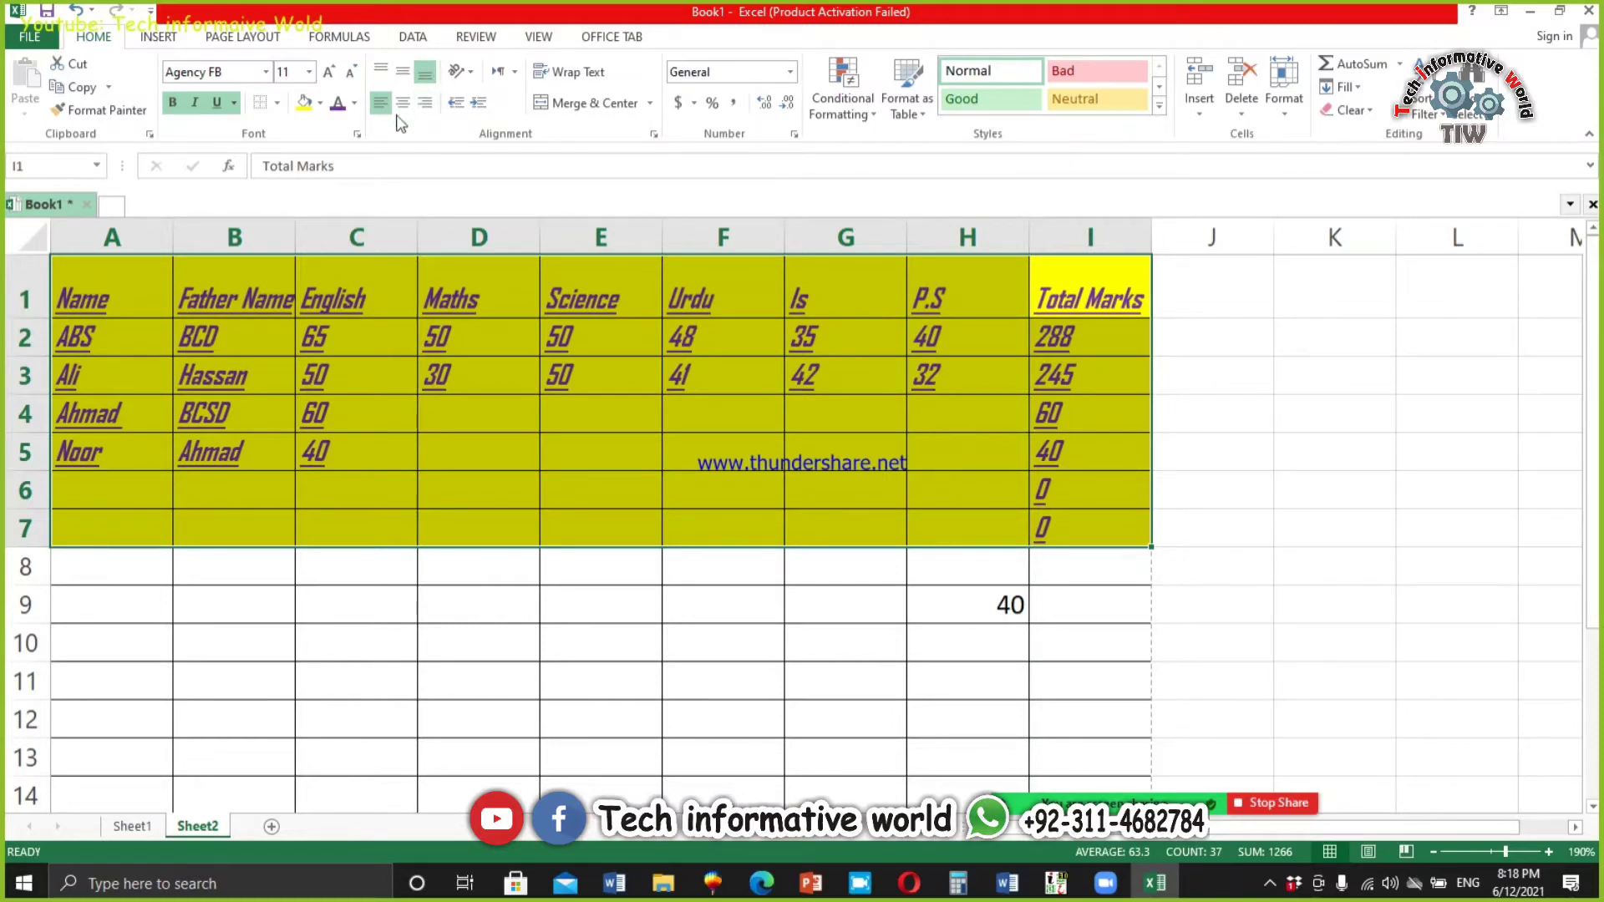
pyautogui.click(412, 110)
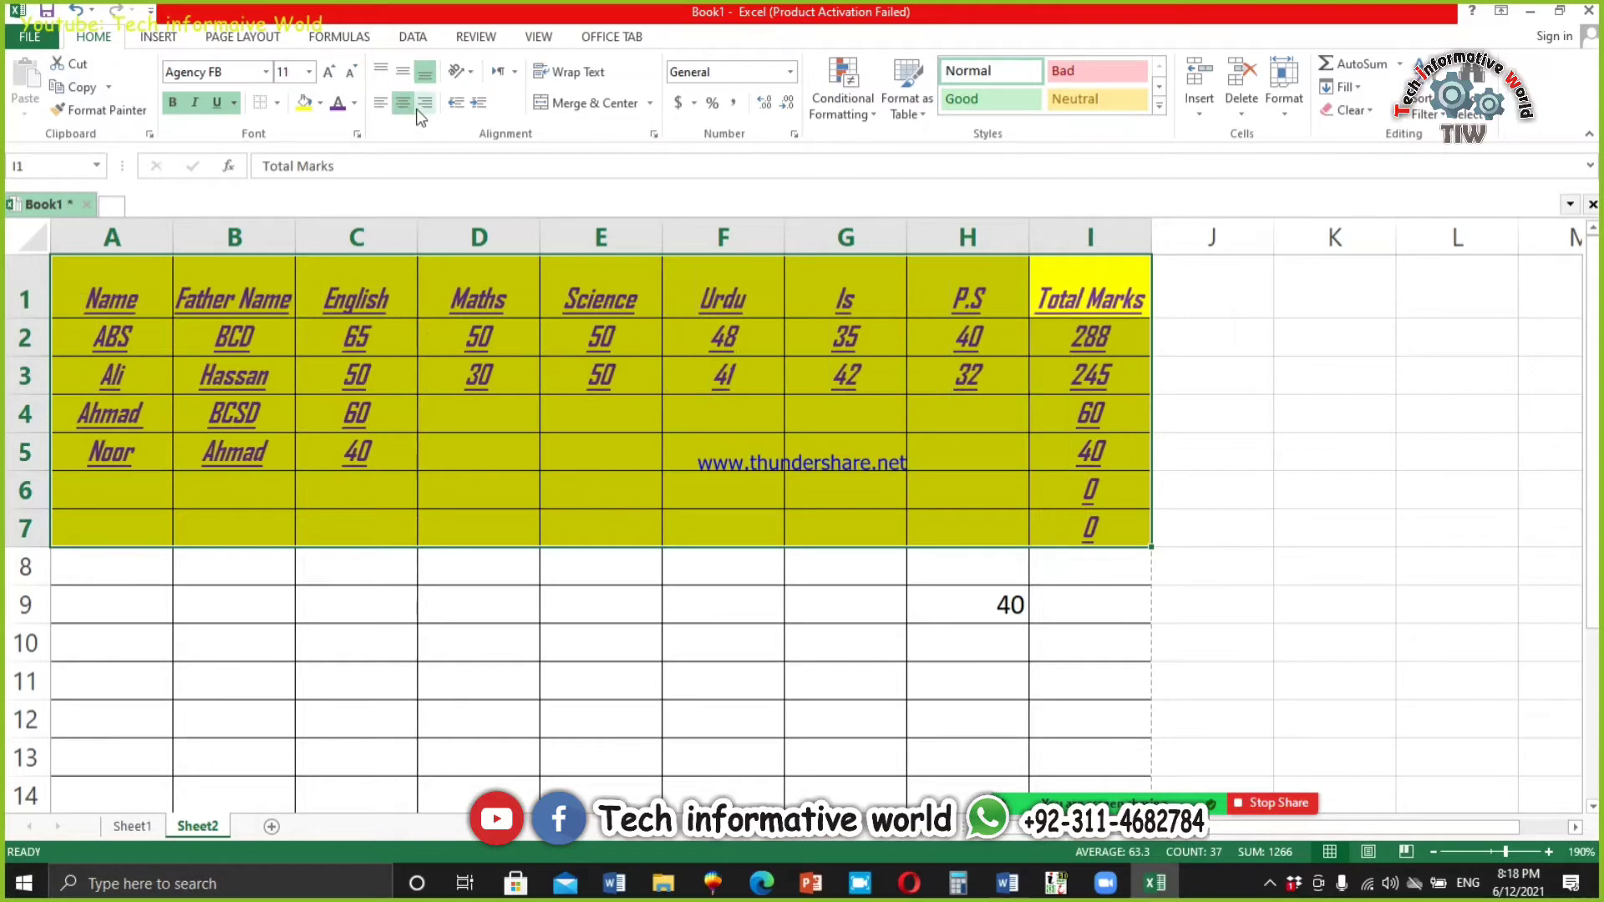
pyautogui.click(425, 107)
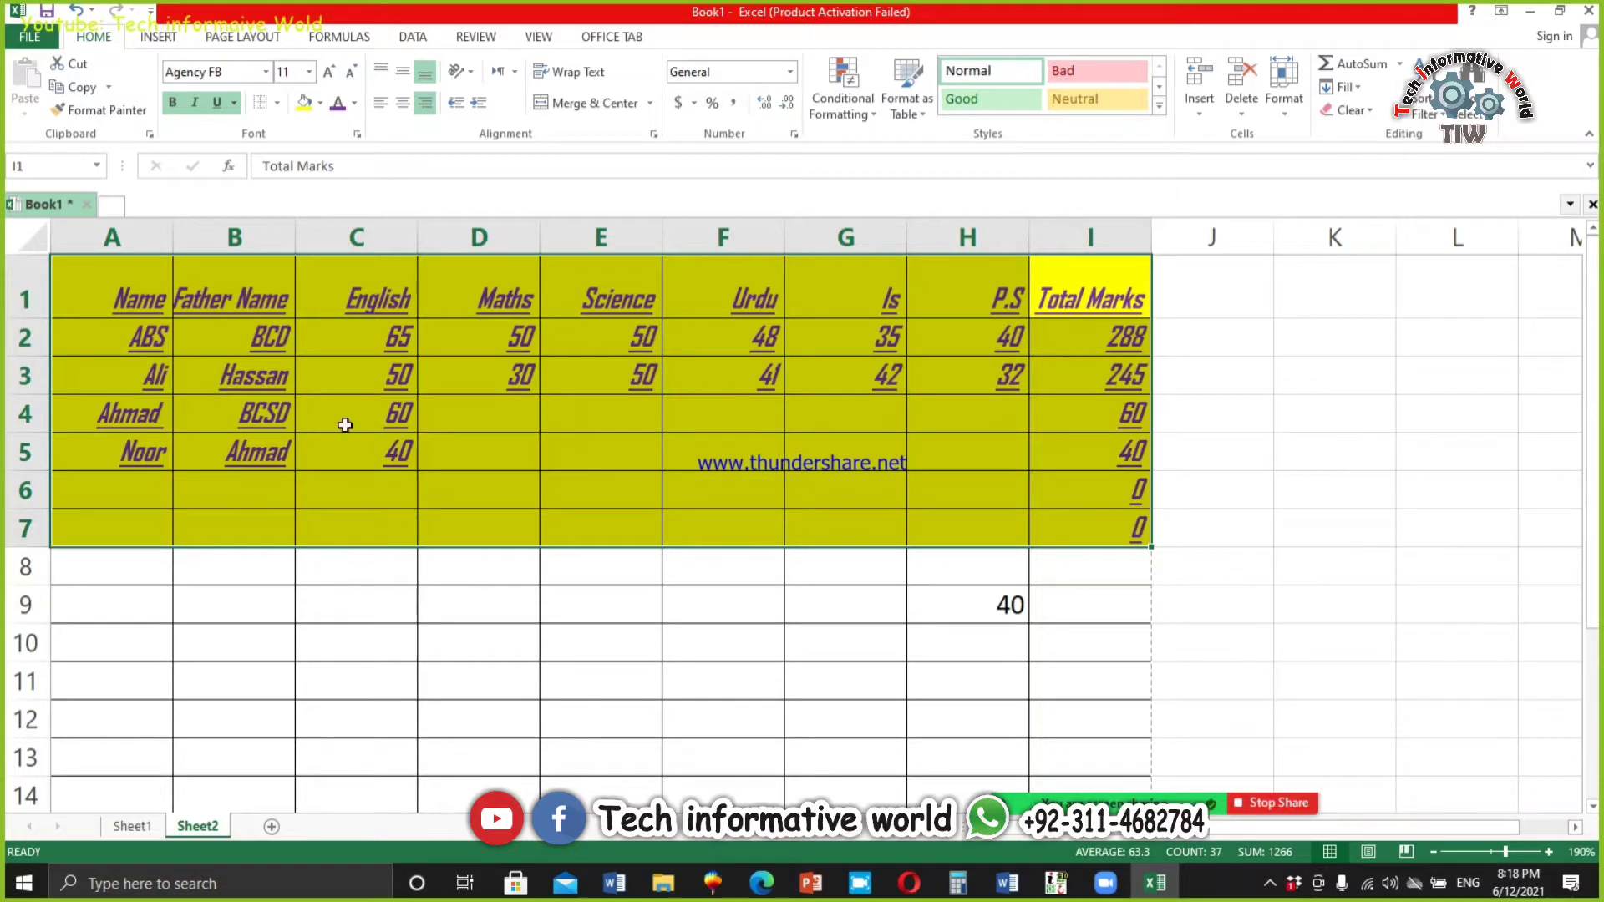
# Step: Merge and centre cells D7:E8 and enter the text ONE CELL in the merged cell
pyautogui.moveTo(448, 570); pyautogui.dragTo(644, 537)
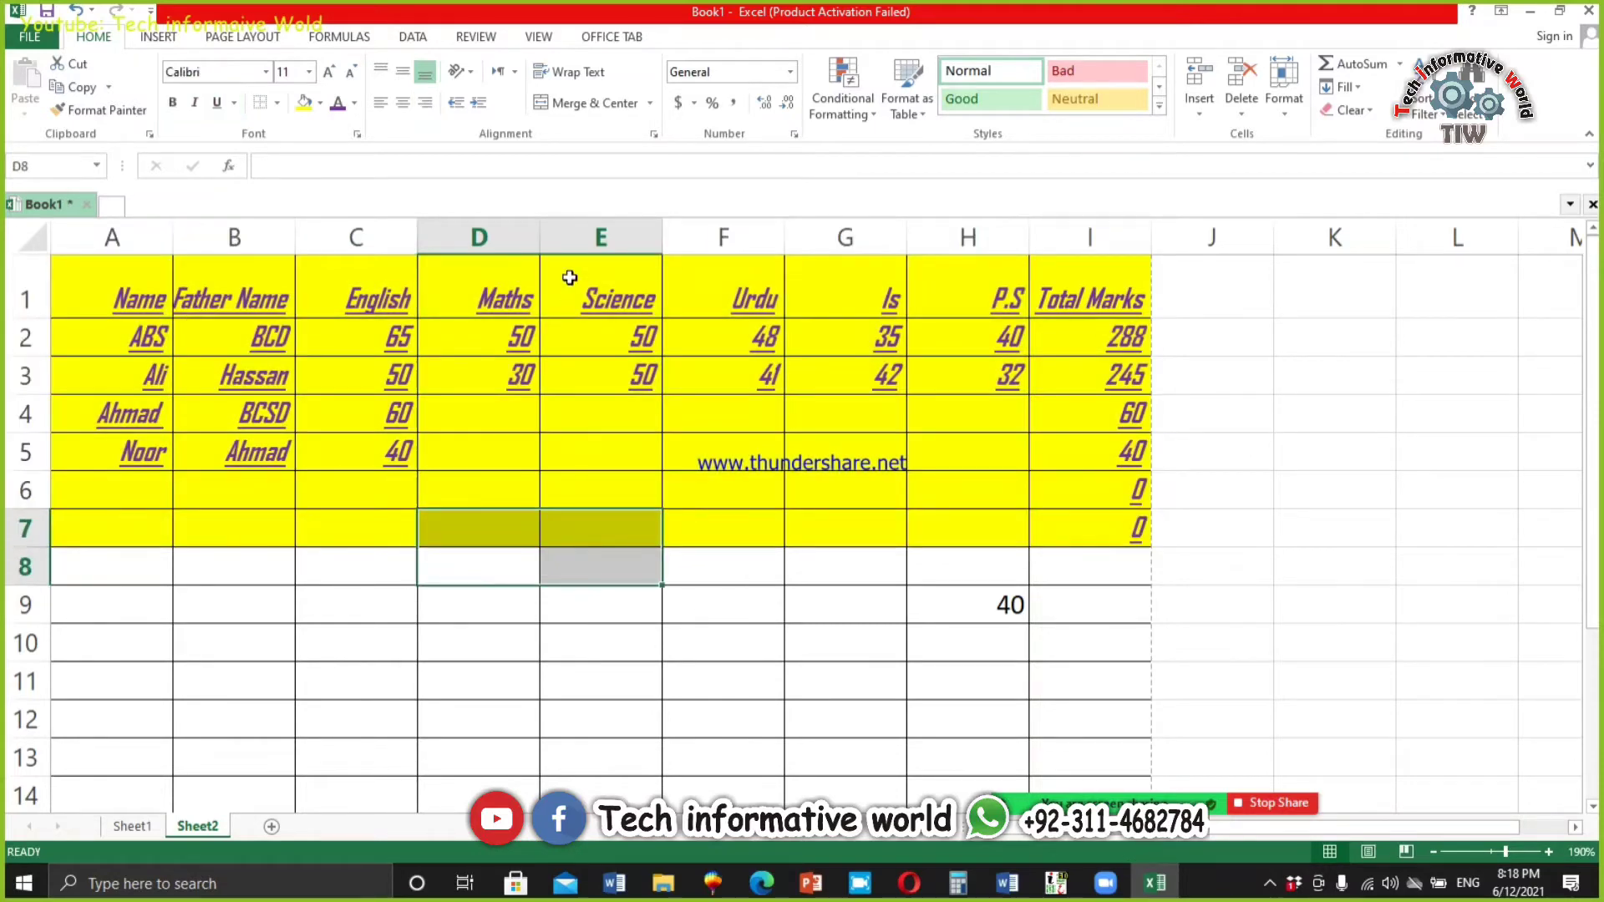
pyautogui.click(536, 104)
pyautogui.click(678, 514)
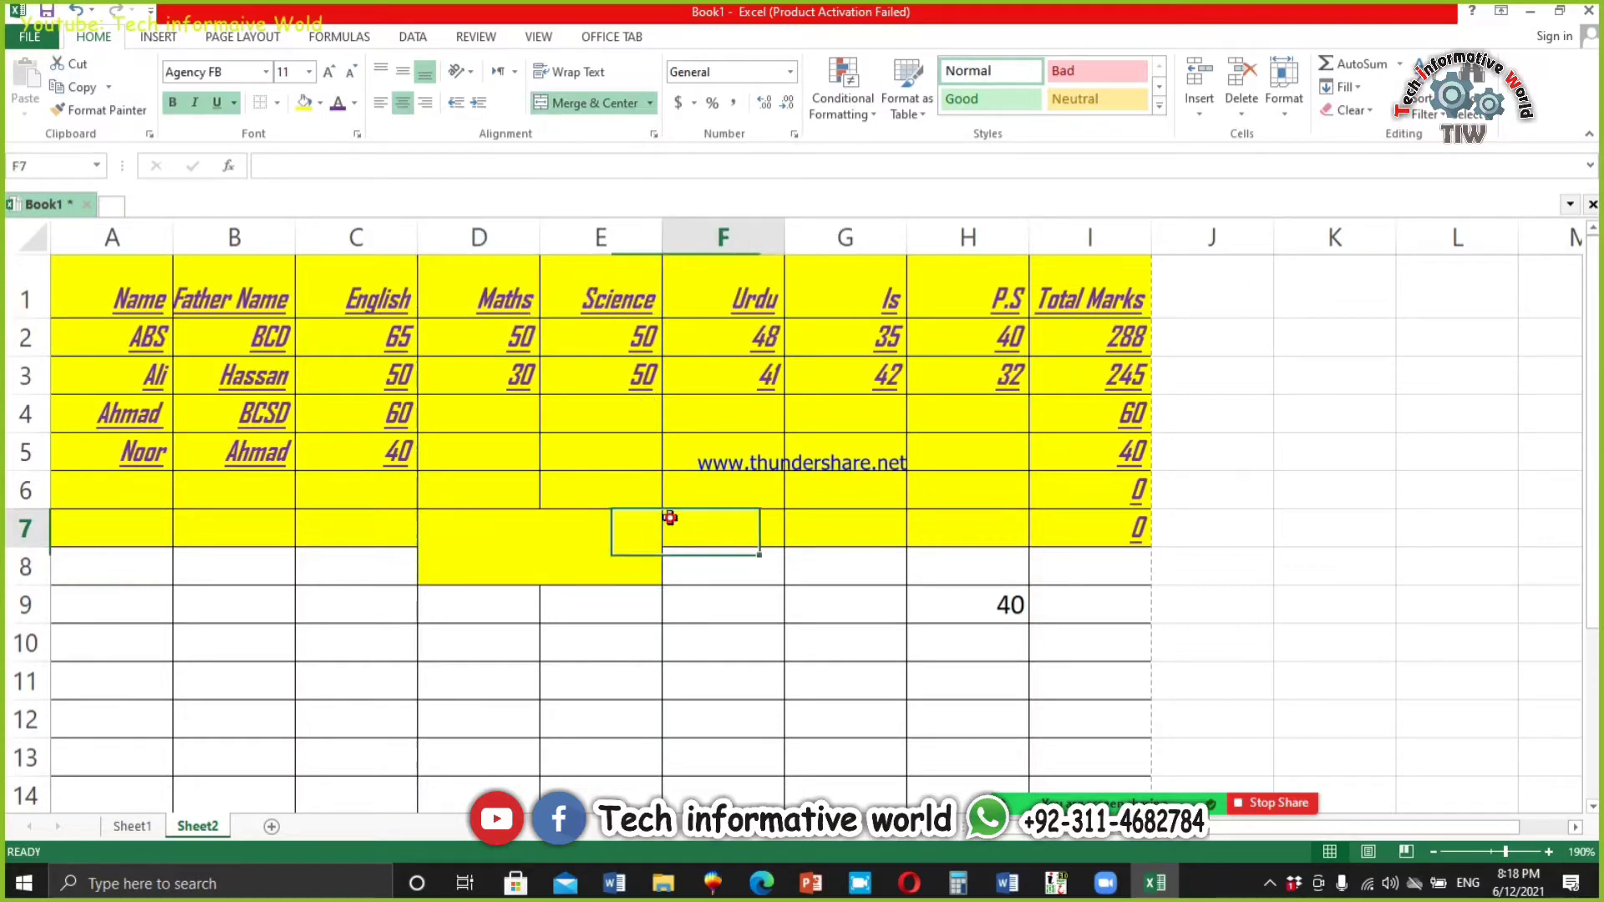
pyautogui.click(507, 518)
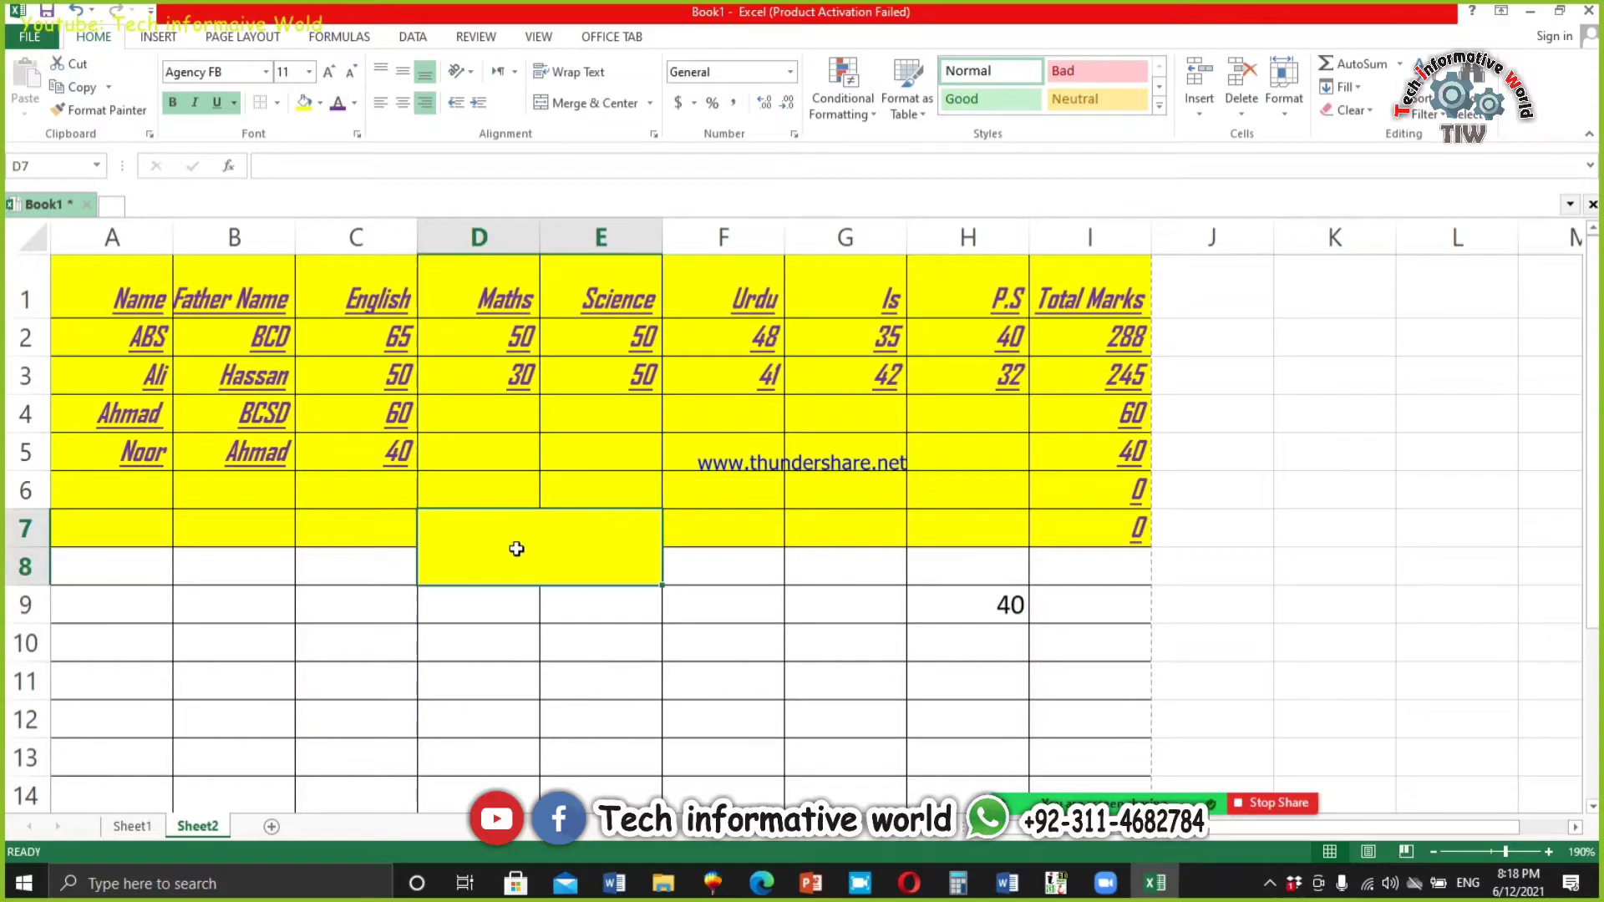
pyautogui.doubleClick(603, 529)
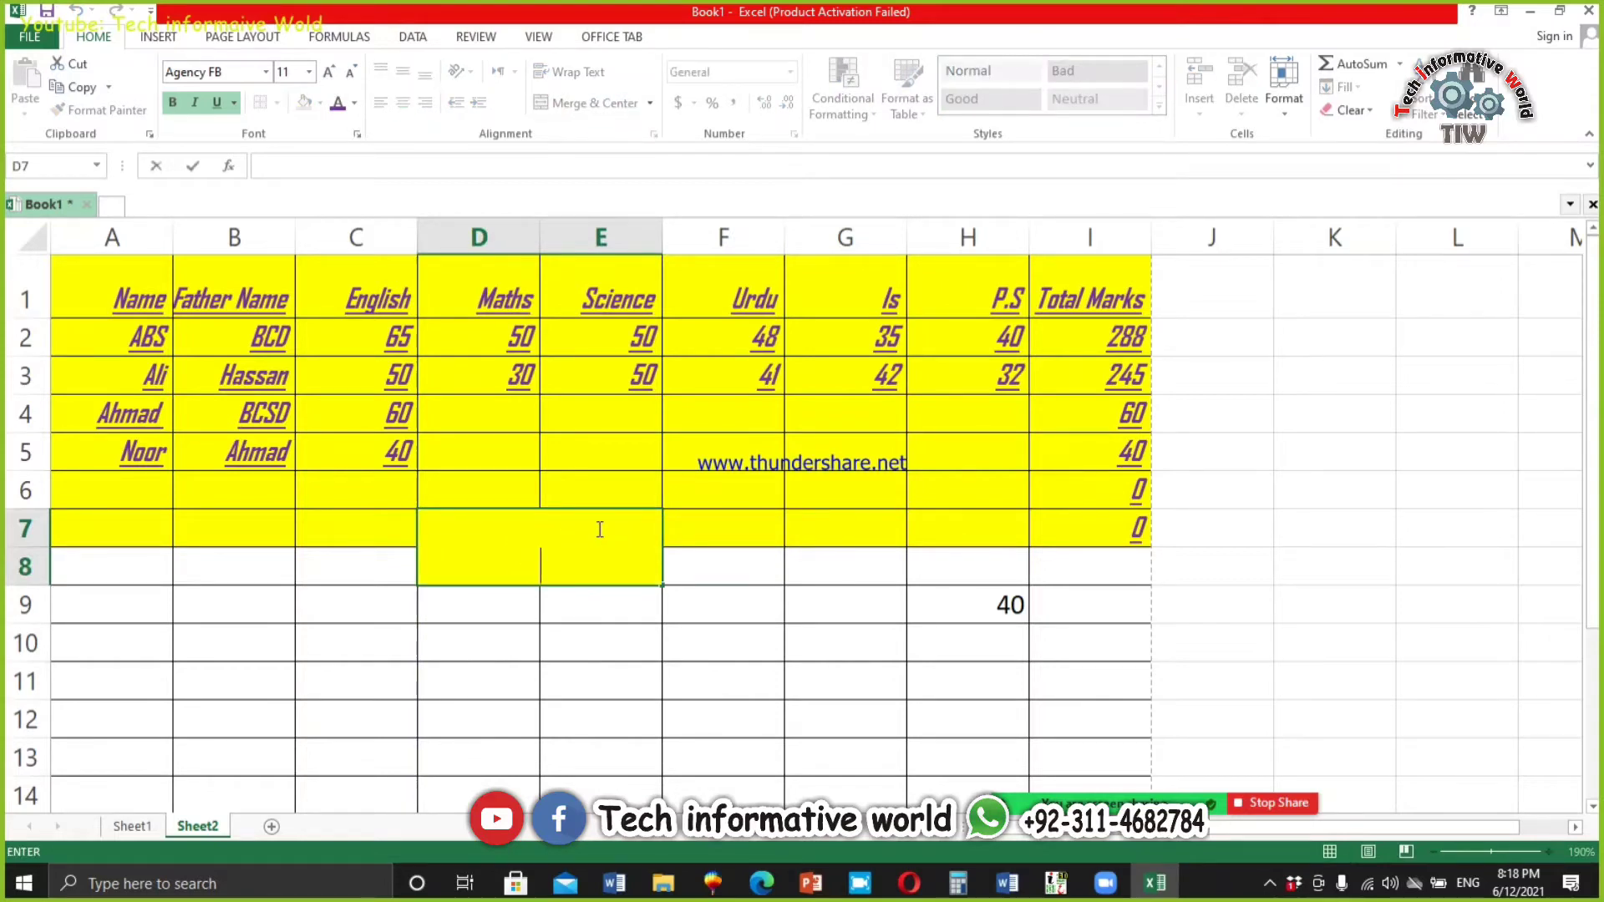
pyautogui.write('ONE CELL')
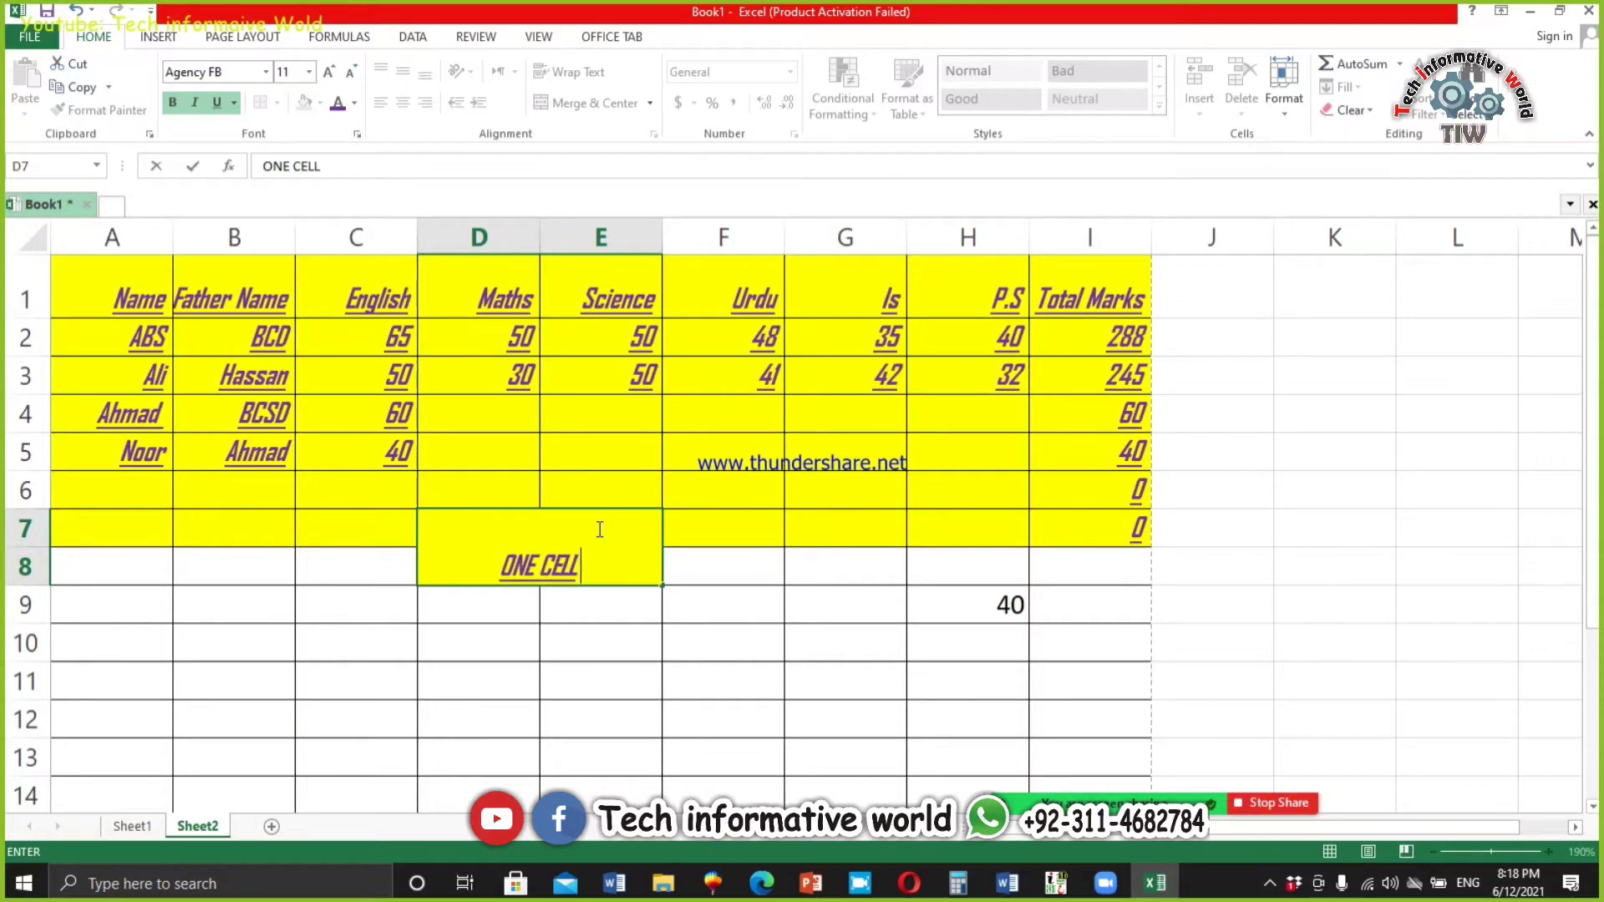
pyautogui.press('Return')
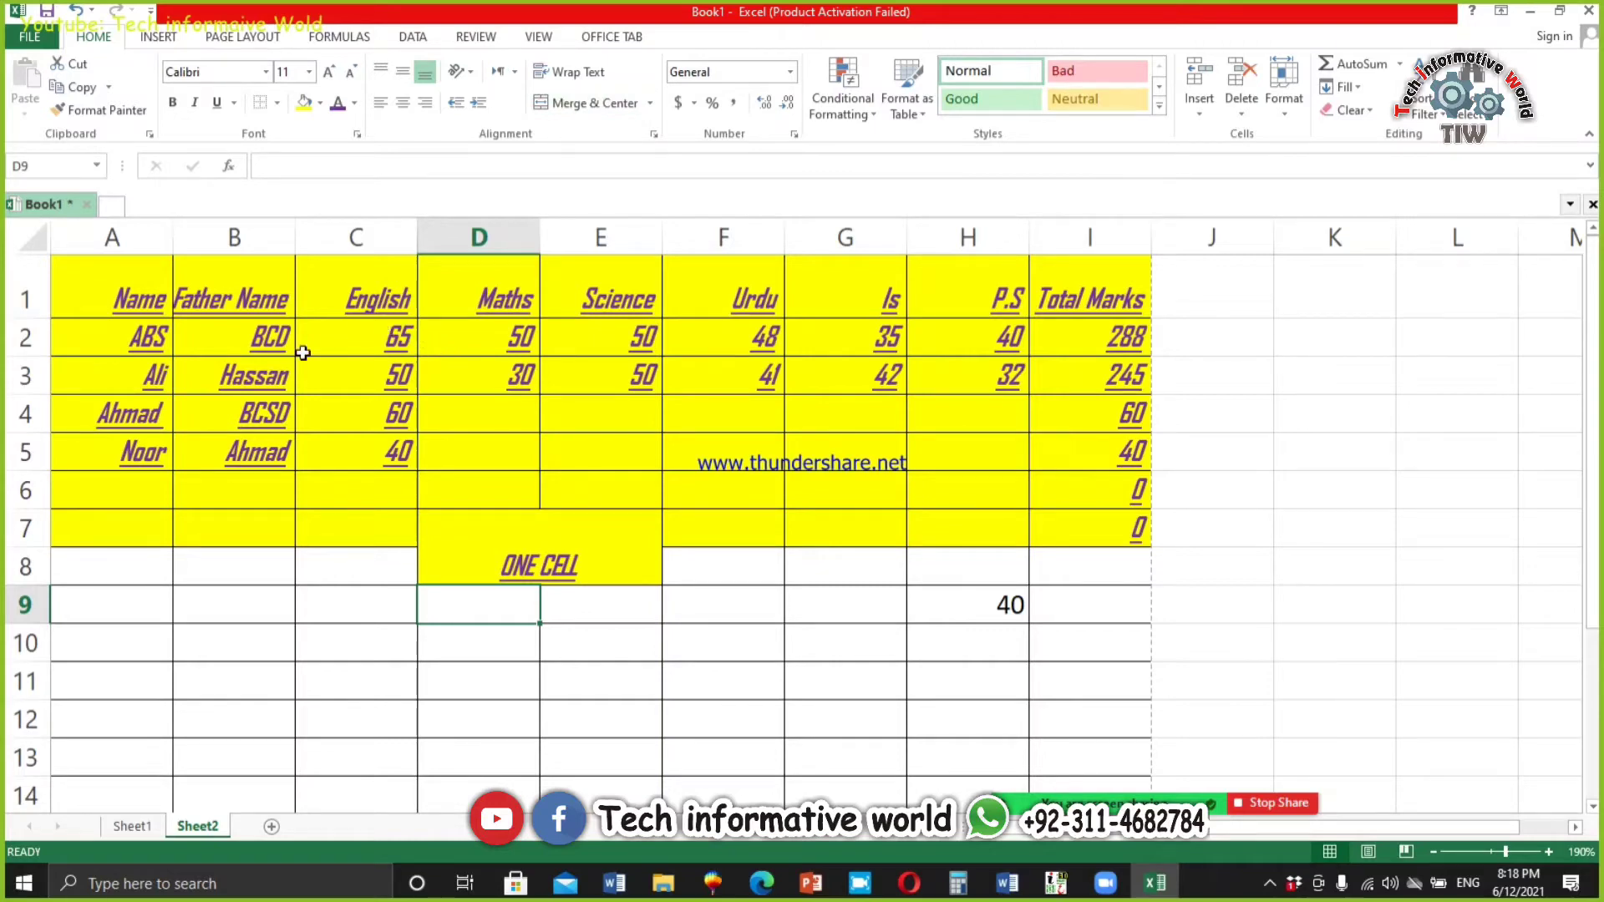
# Step: Narrow column B, wrap the Father Name heading in B1, and make row 1 tall enough to show both lines
pyautogui.click(217, 288)
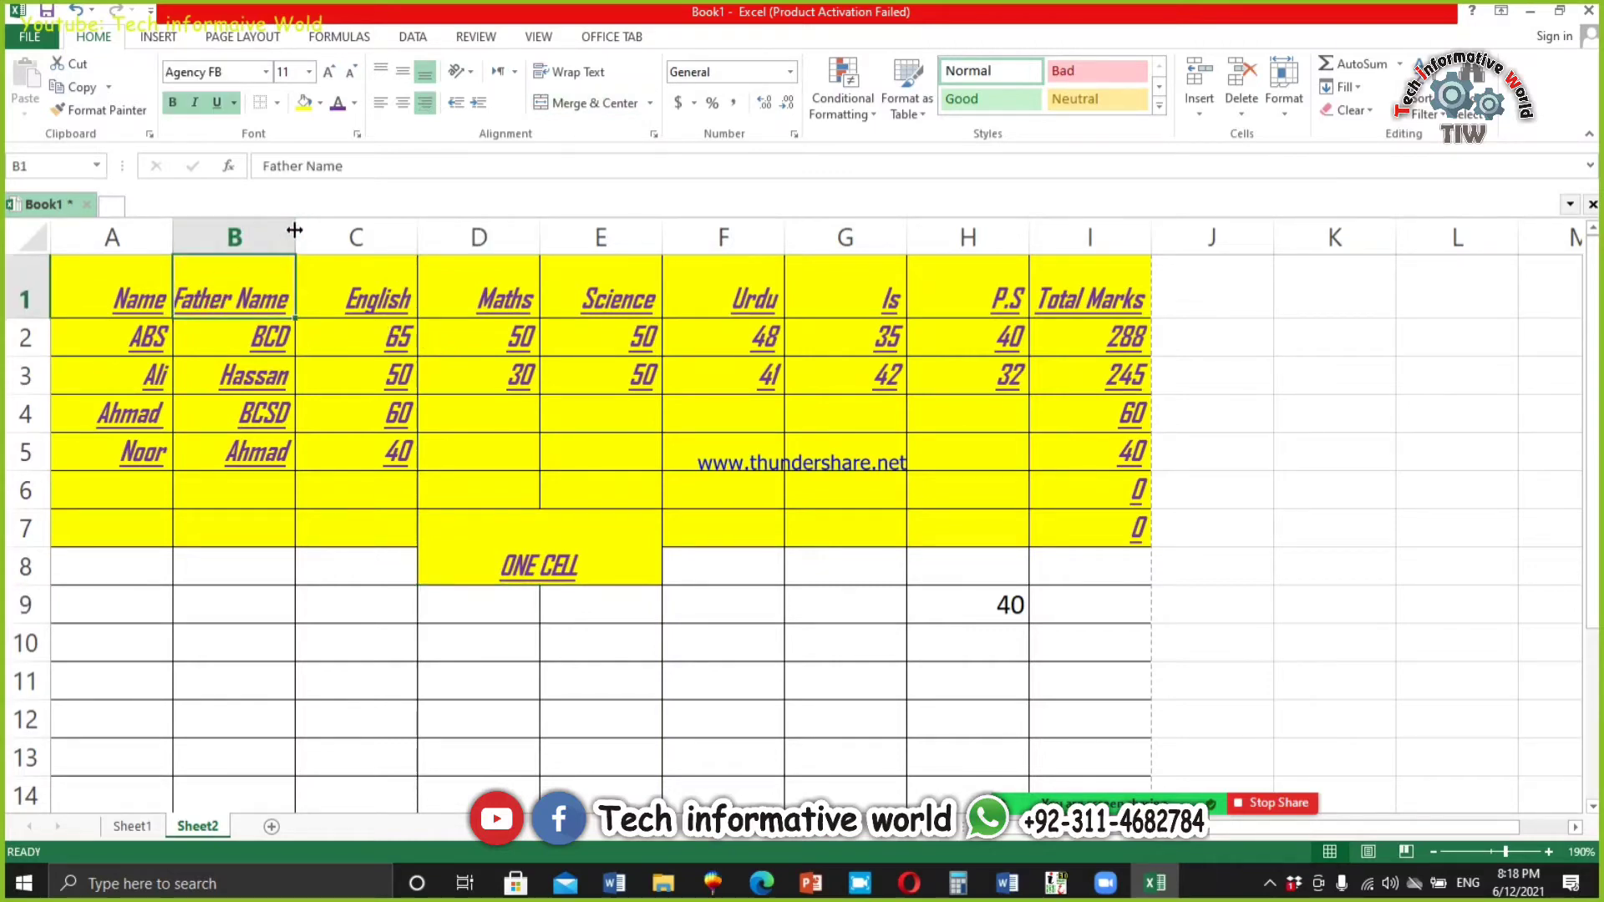
pyautogui.moveTo(295, 229); pyautogui.dragTo(247, 226)
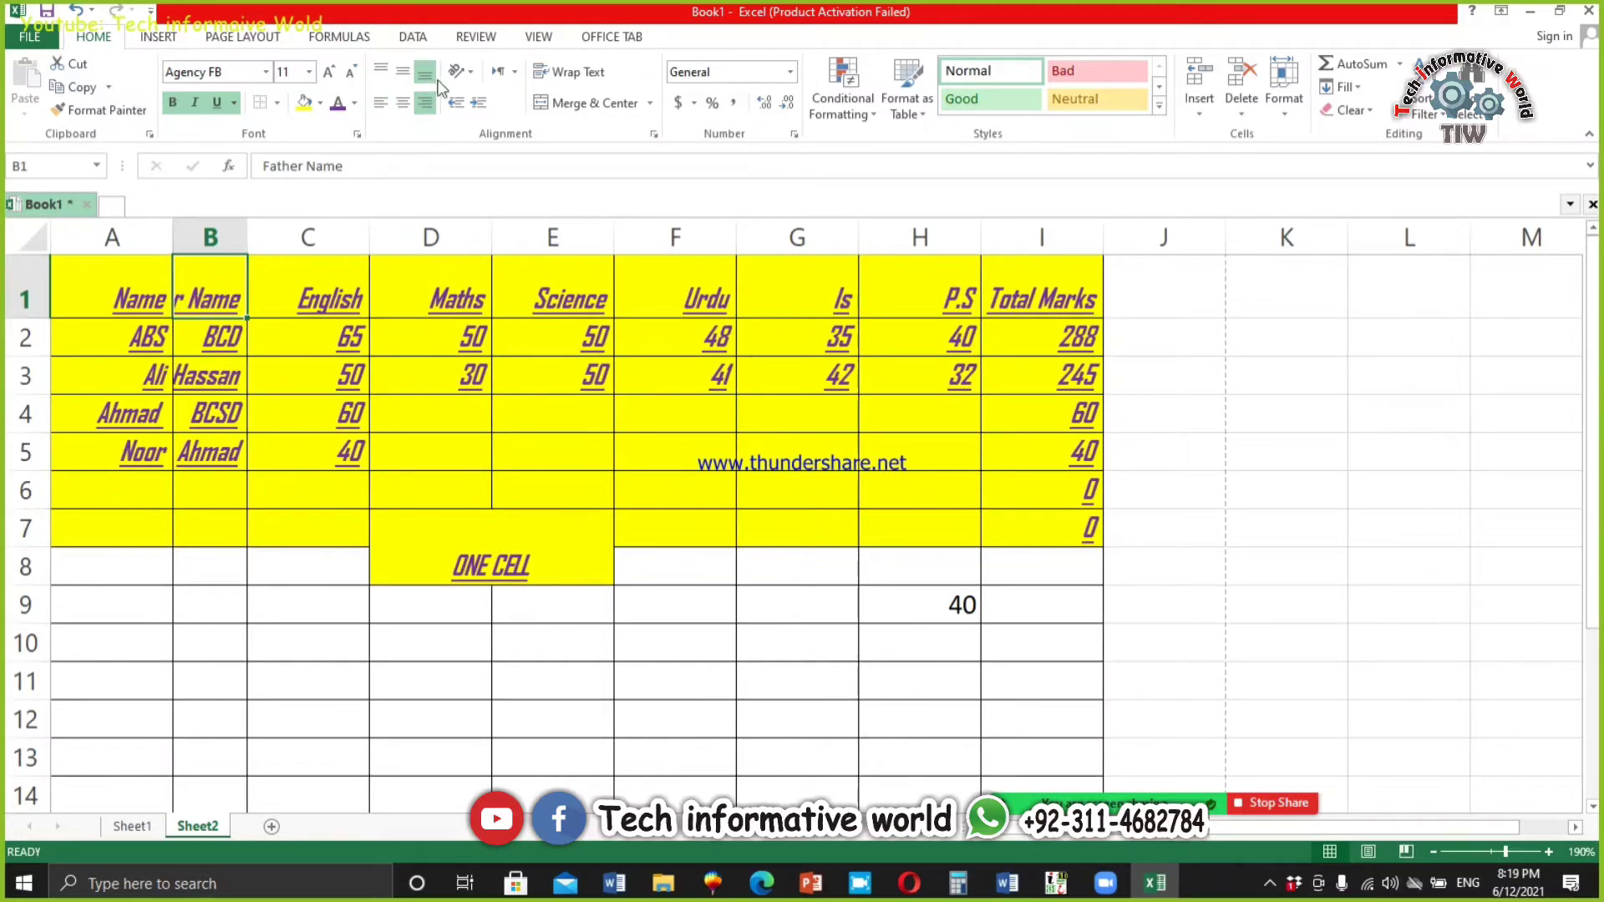
pyautogui.click(576, 72)
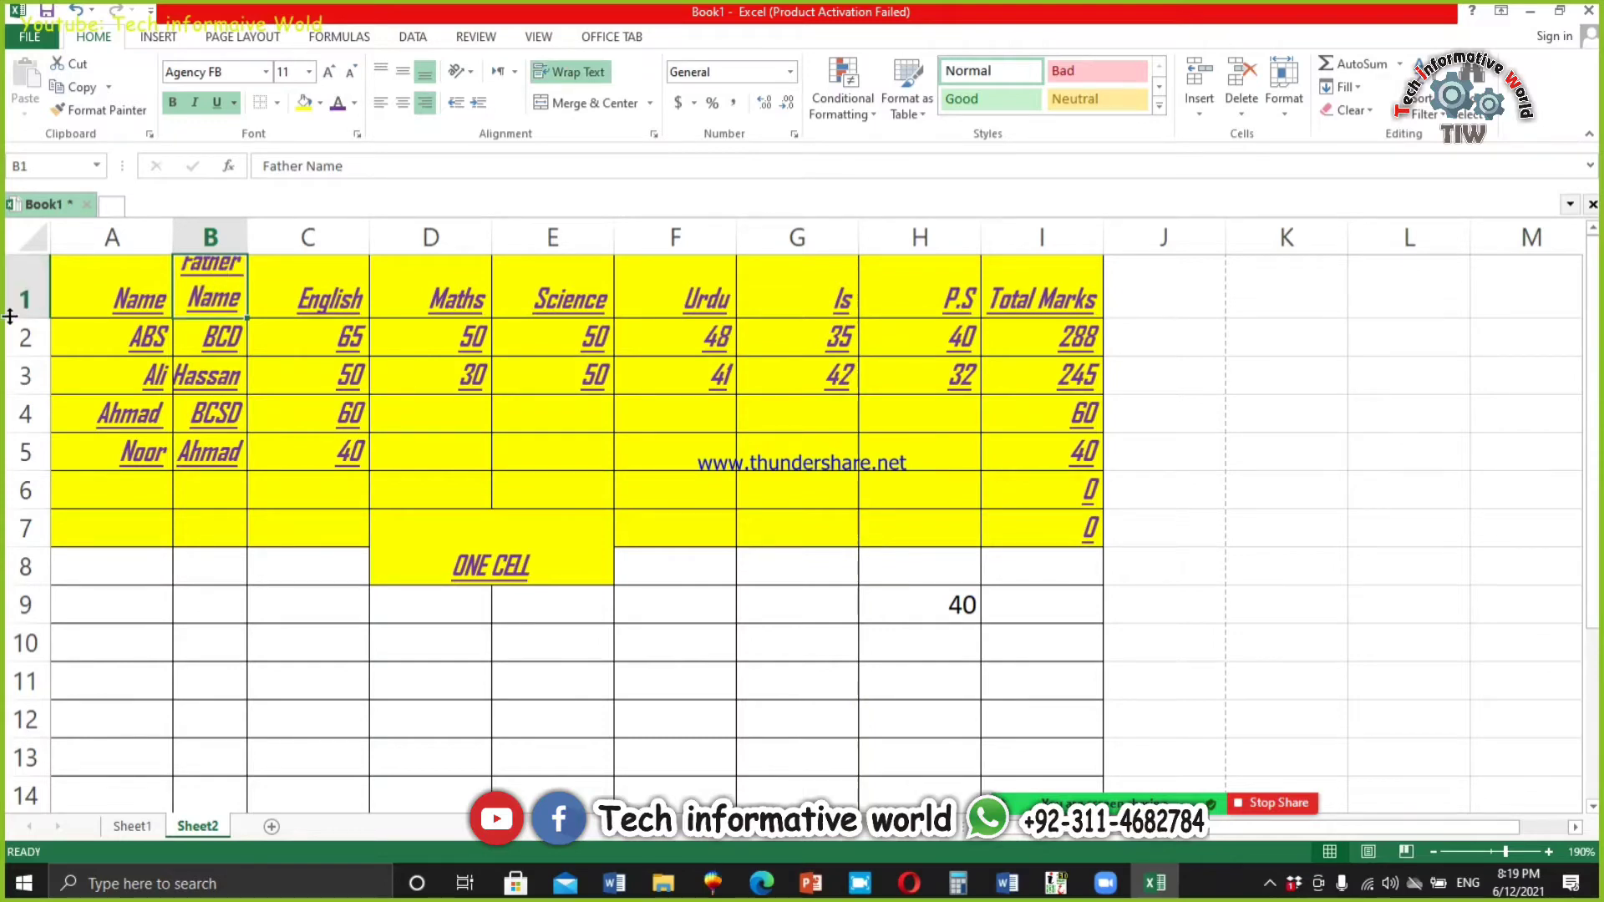
pyautogui.moveTo(10, 316); pyautogui.dragTo(10, 335)
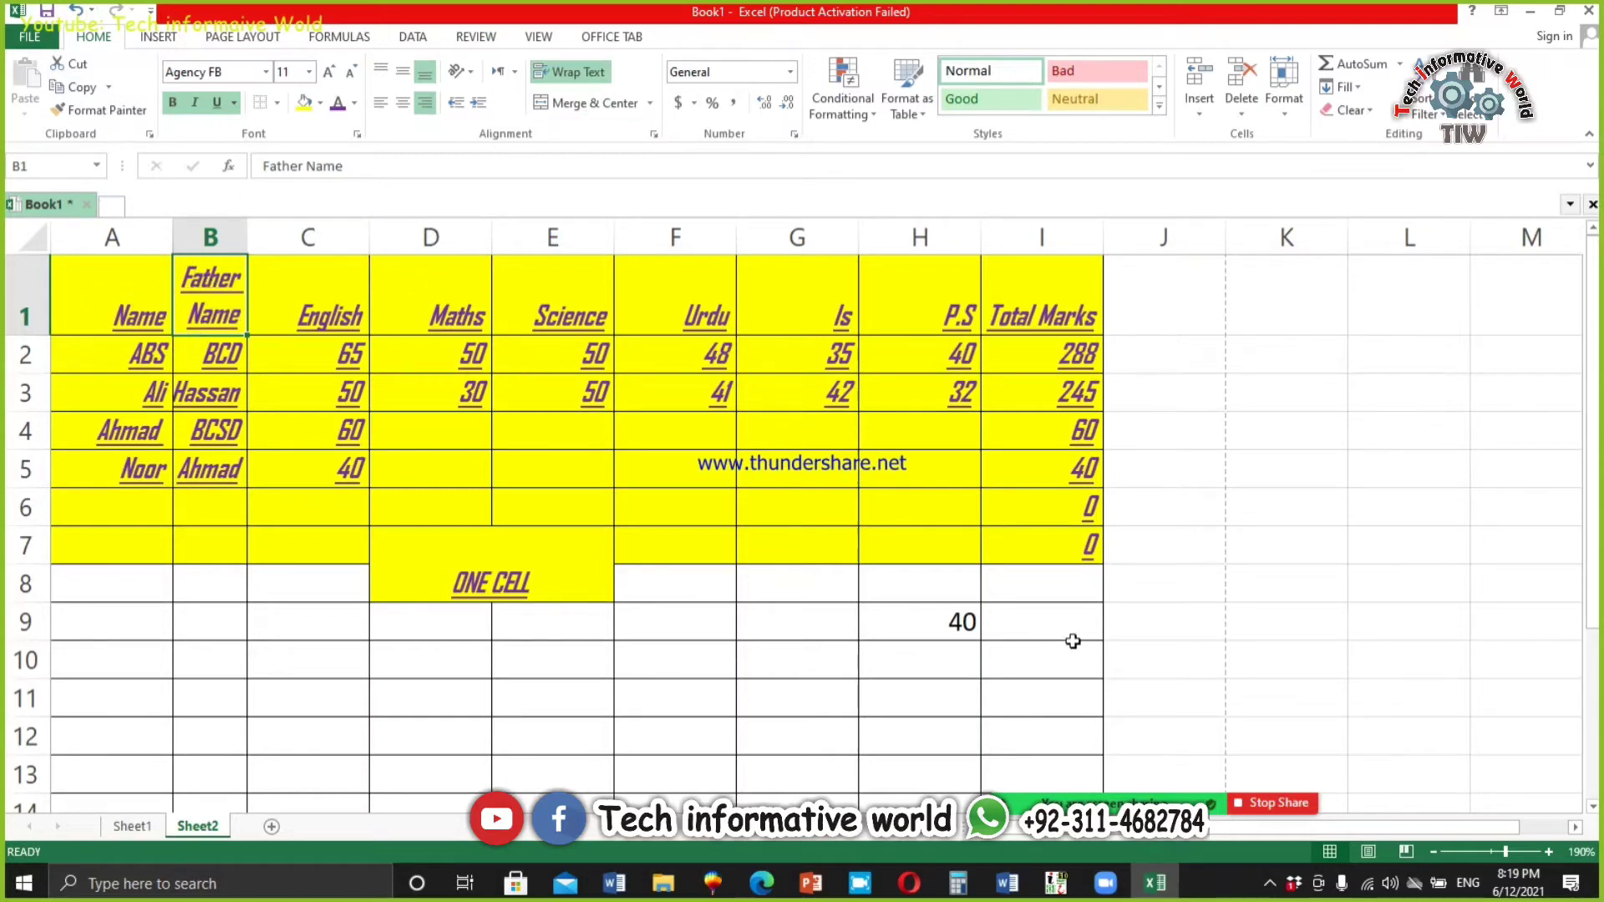
# Step: Align the contents of cells A1:I8 to the top and left and set their font colour to Automatic
pyautogui.moveTo(1056, 795)
pyautogui.moveTo(119, 290); pyautogui.dragTo(1046, 537)
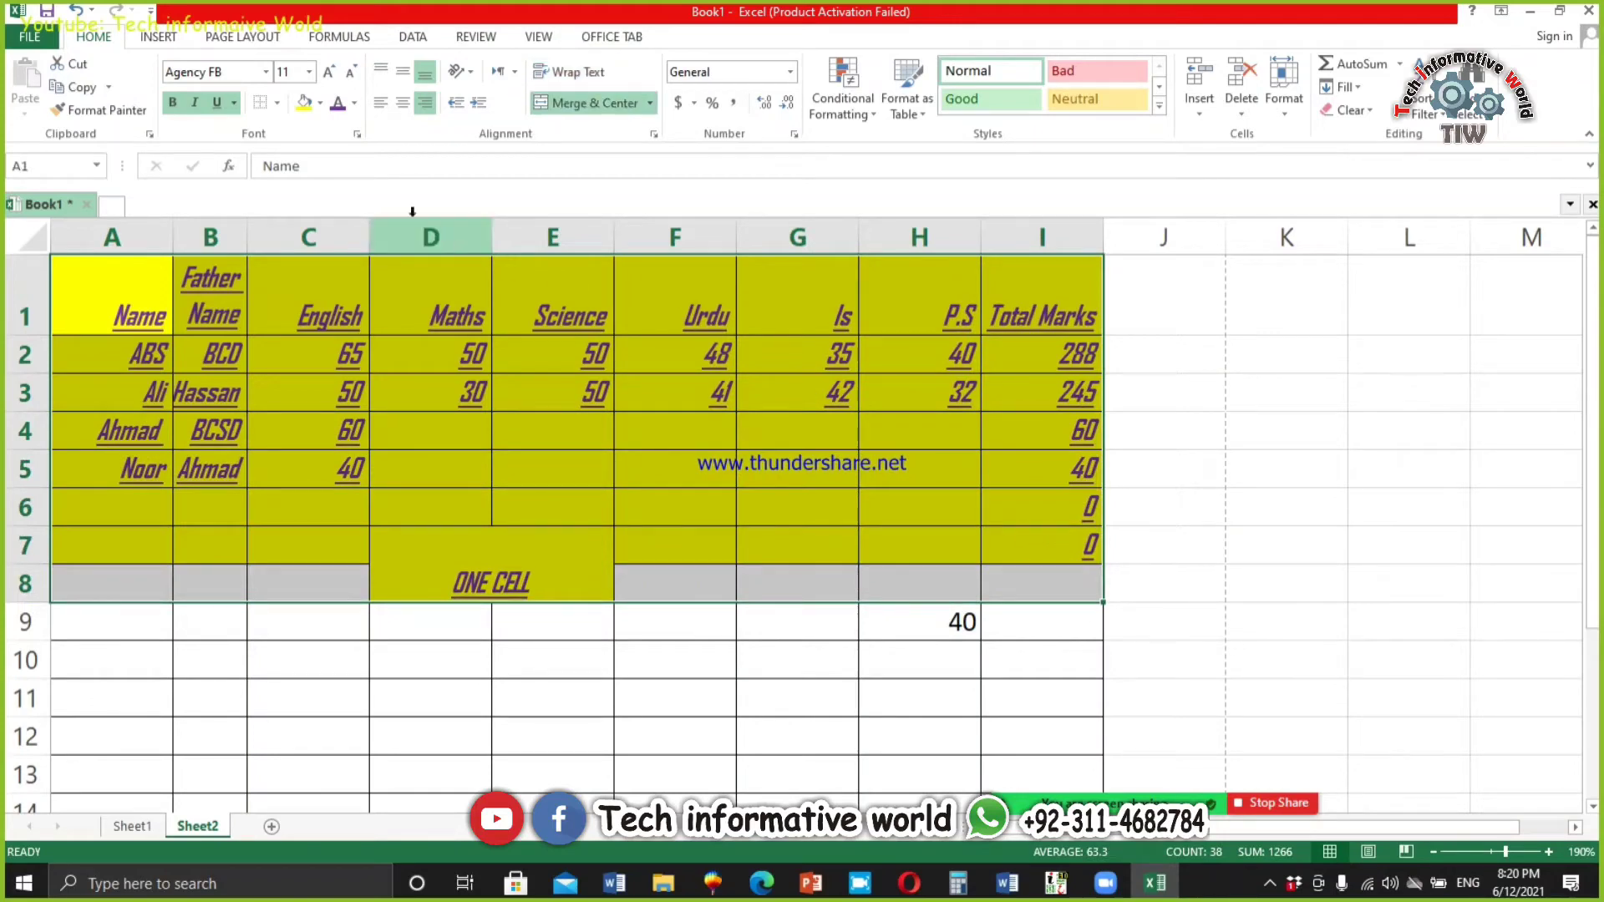
pyautogui.click(380, 102)
pyautogui.click(380, 73)
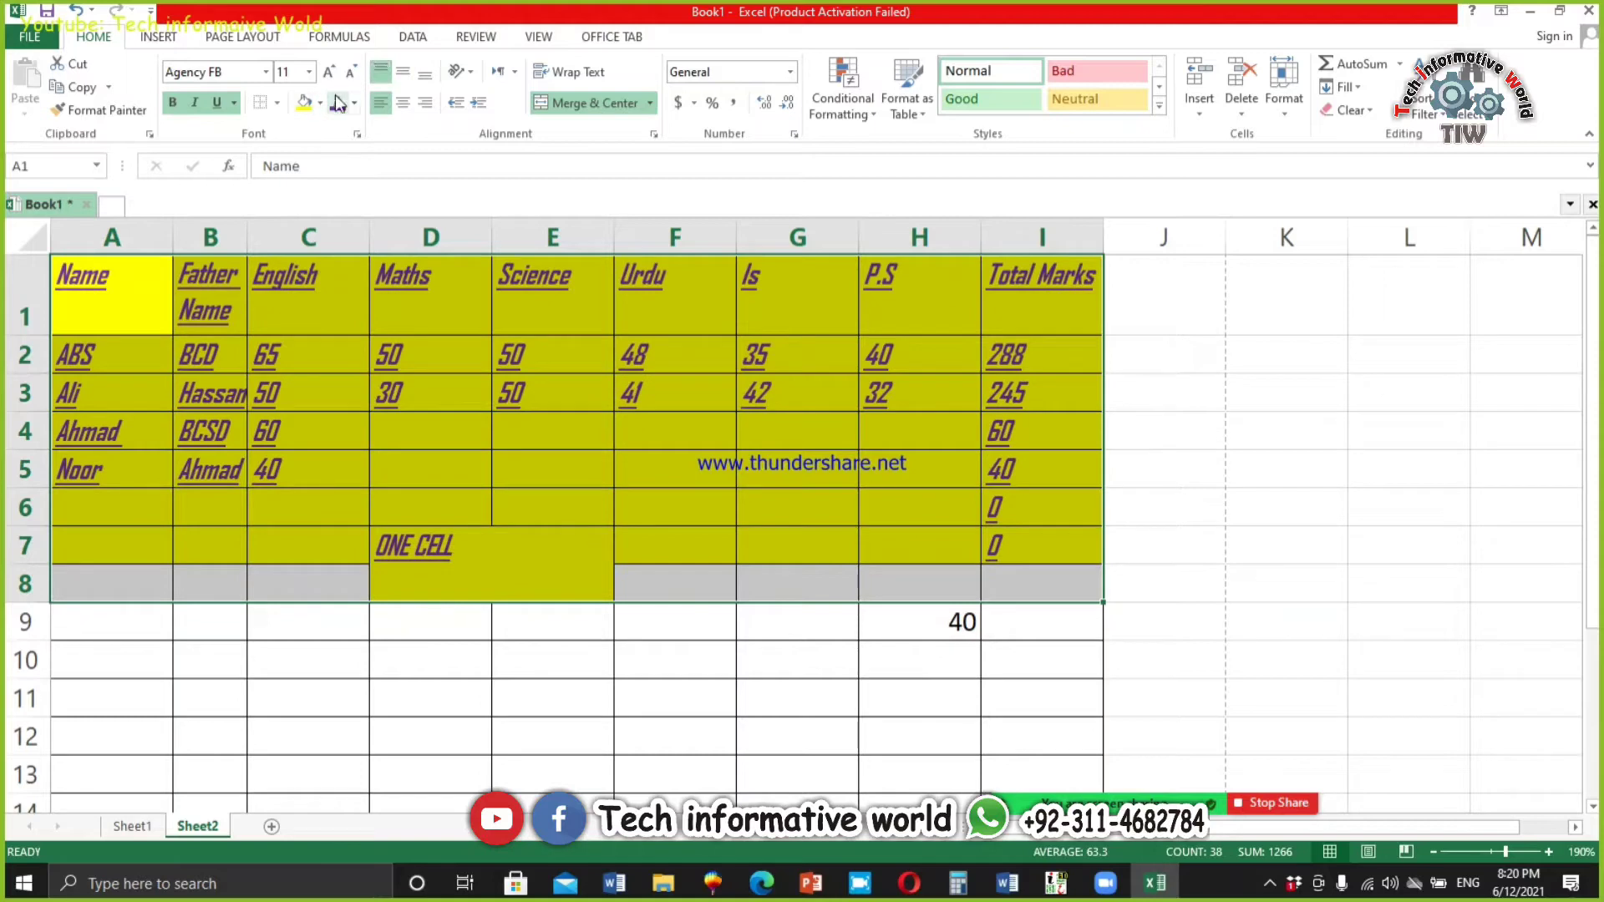
pyautogui.click(353, 104)
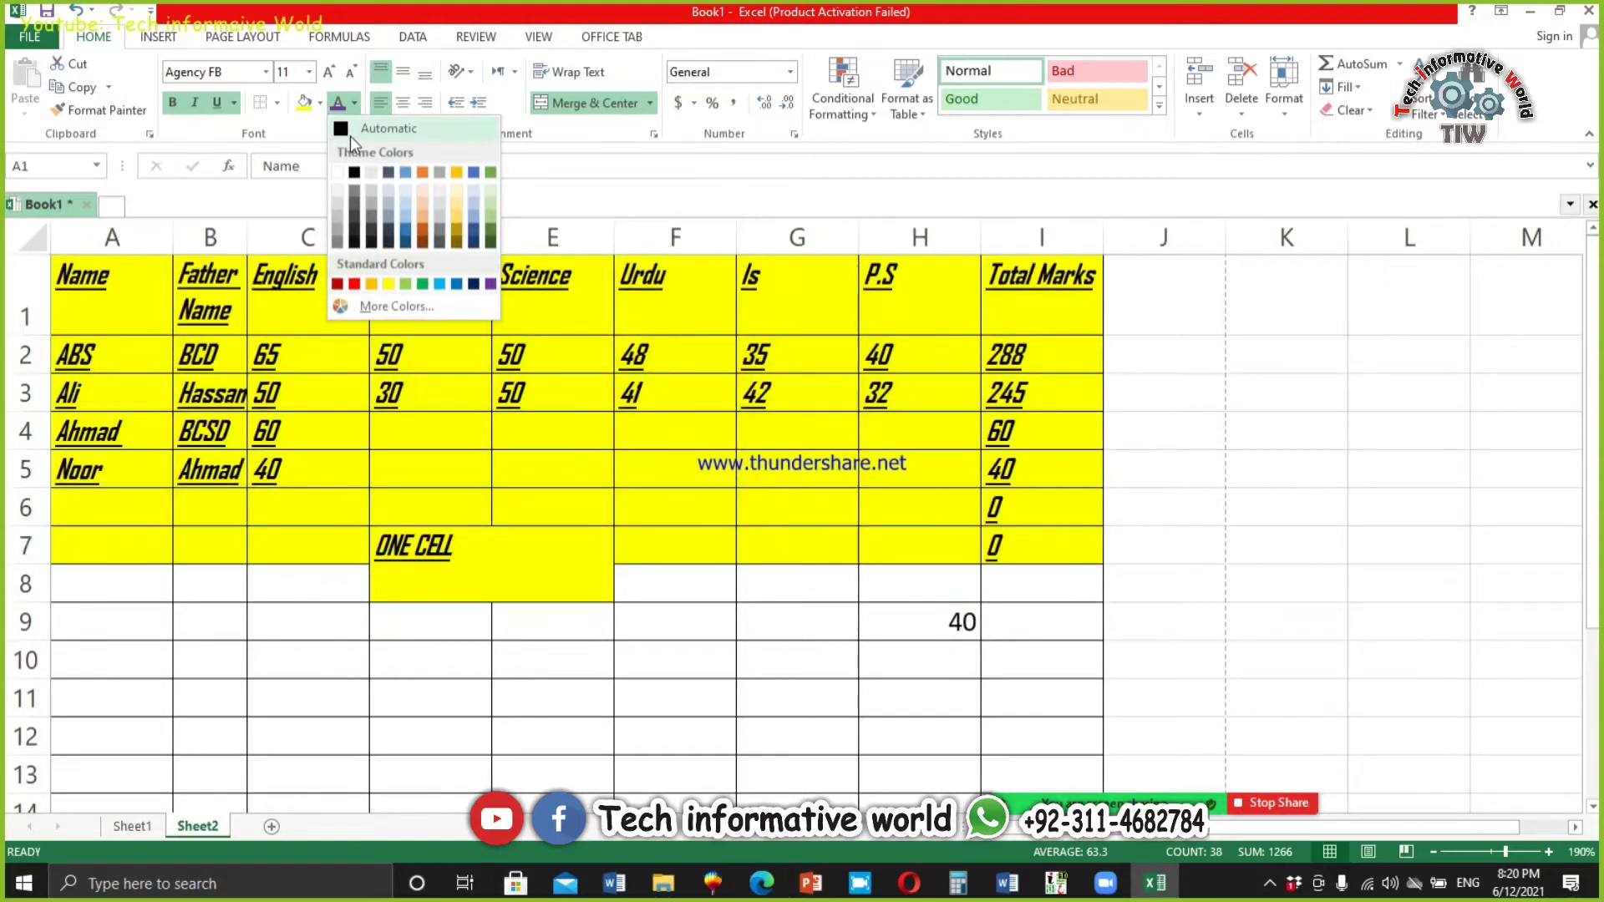
pyautogui.click(348, 131)
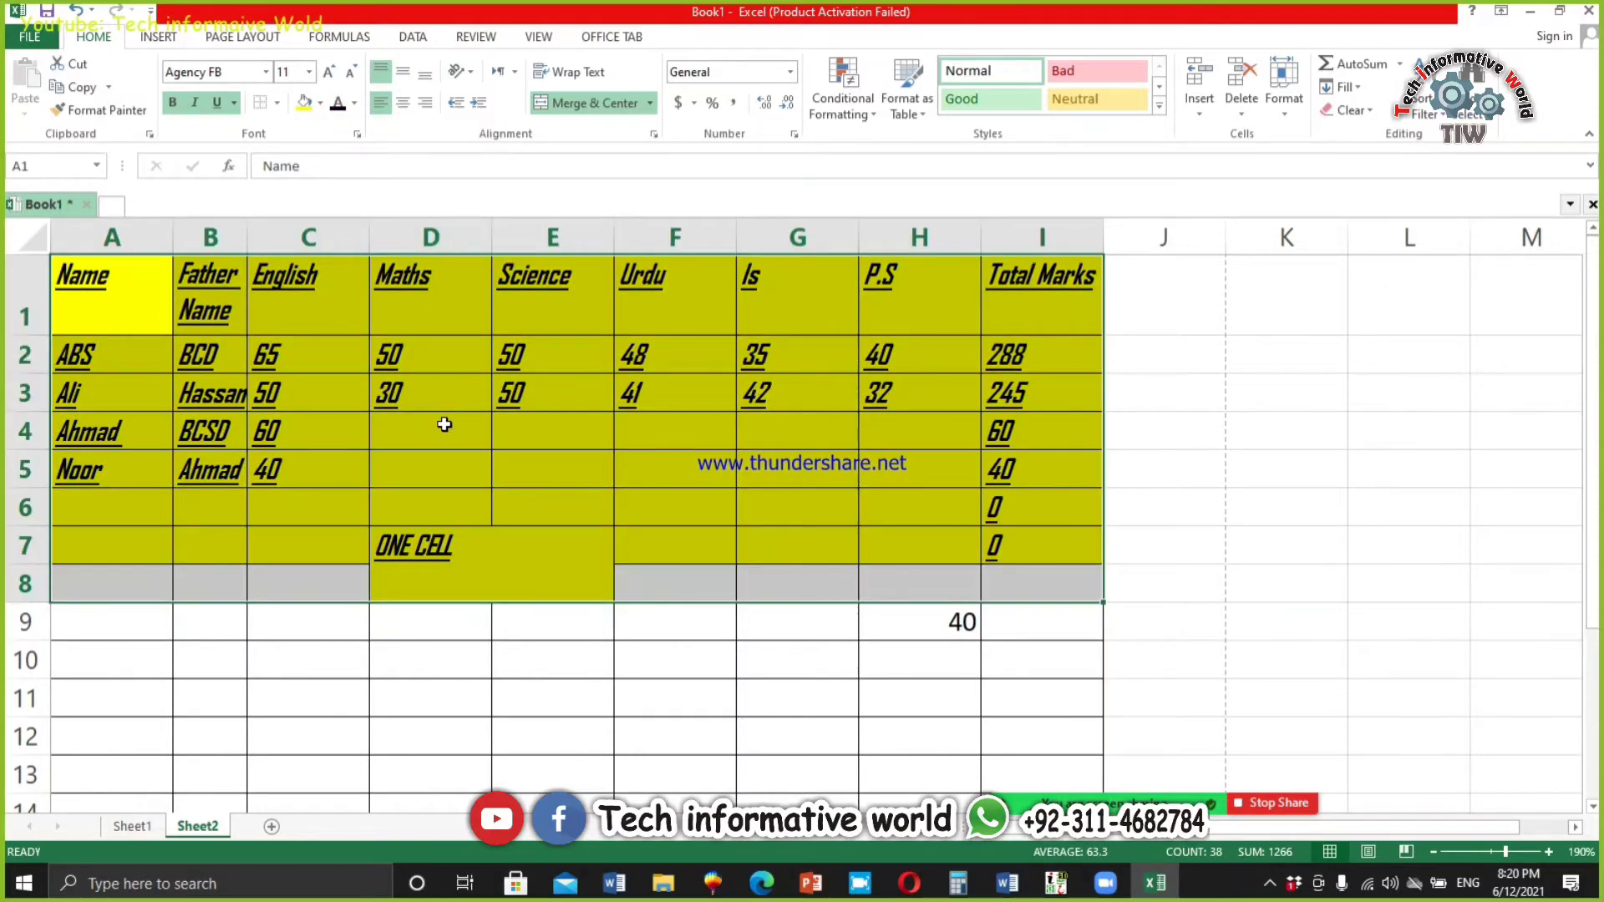
# Step: Centre the marks in cells C2:I6 horizontally and align them to the middle vertically
pyautogui.click(334, 358)
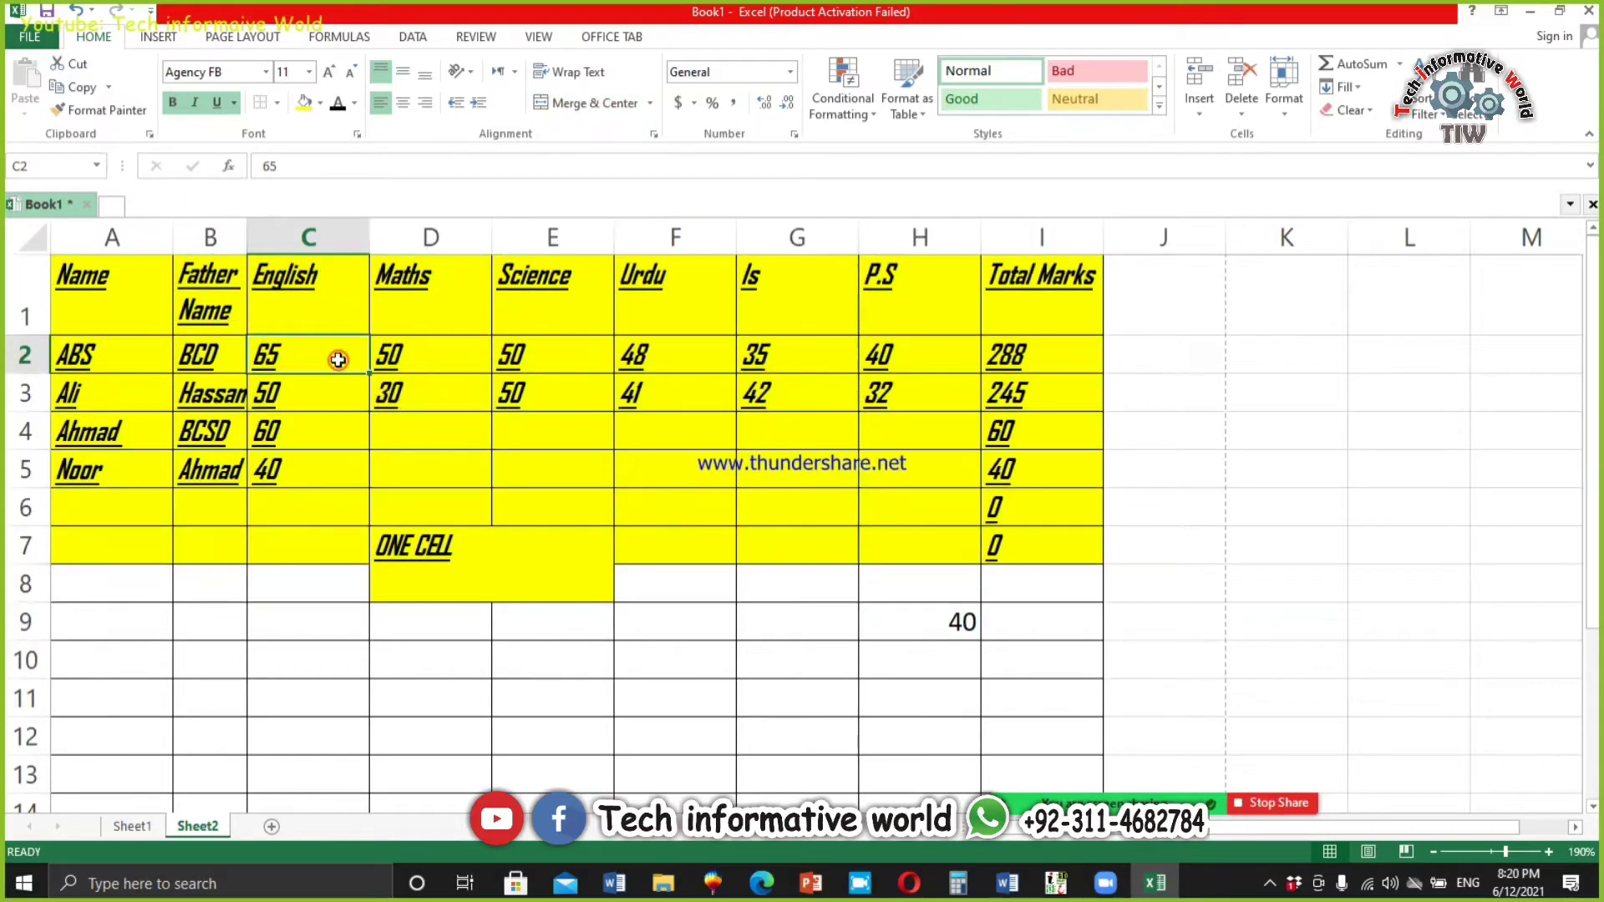
pyautogui.press('F2')
pyautogui.click(404, 367)
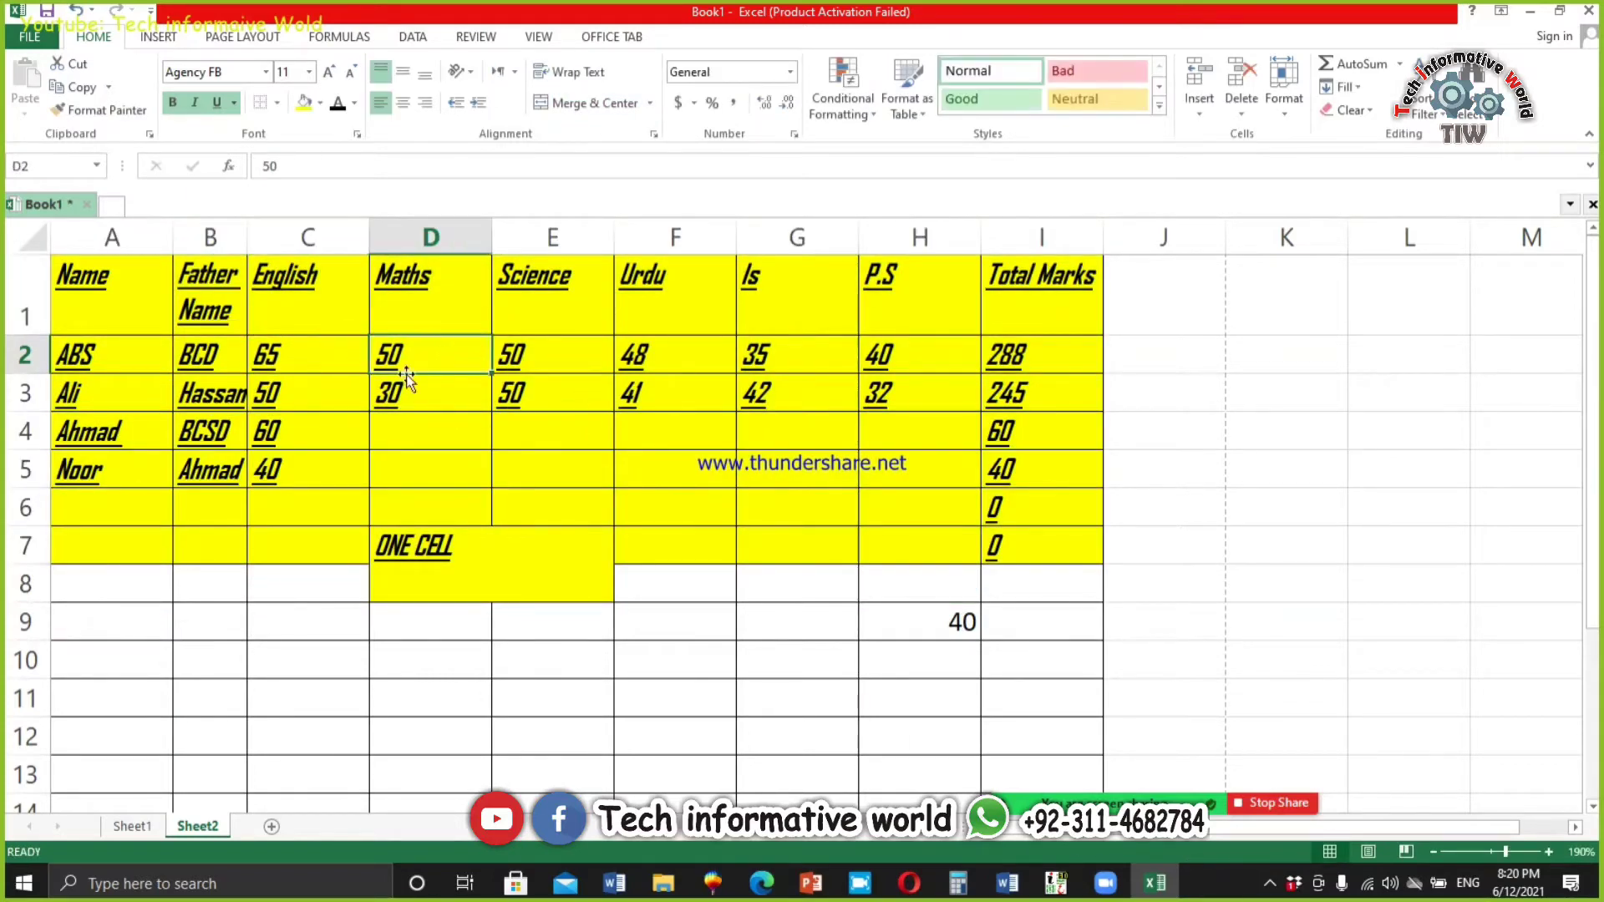
pyautogui.moveTo(333, 354); pyautogui.dragTo(1039, 518)
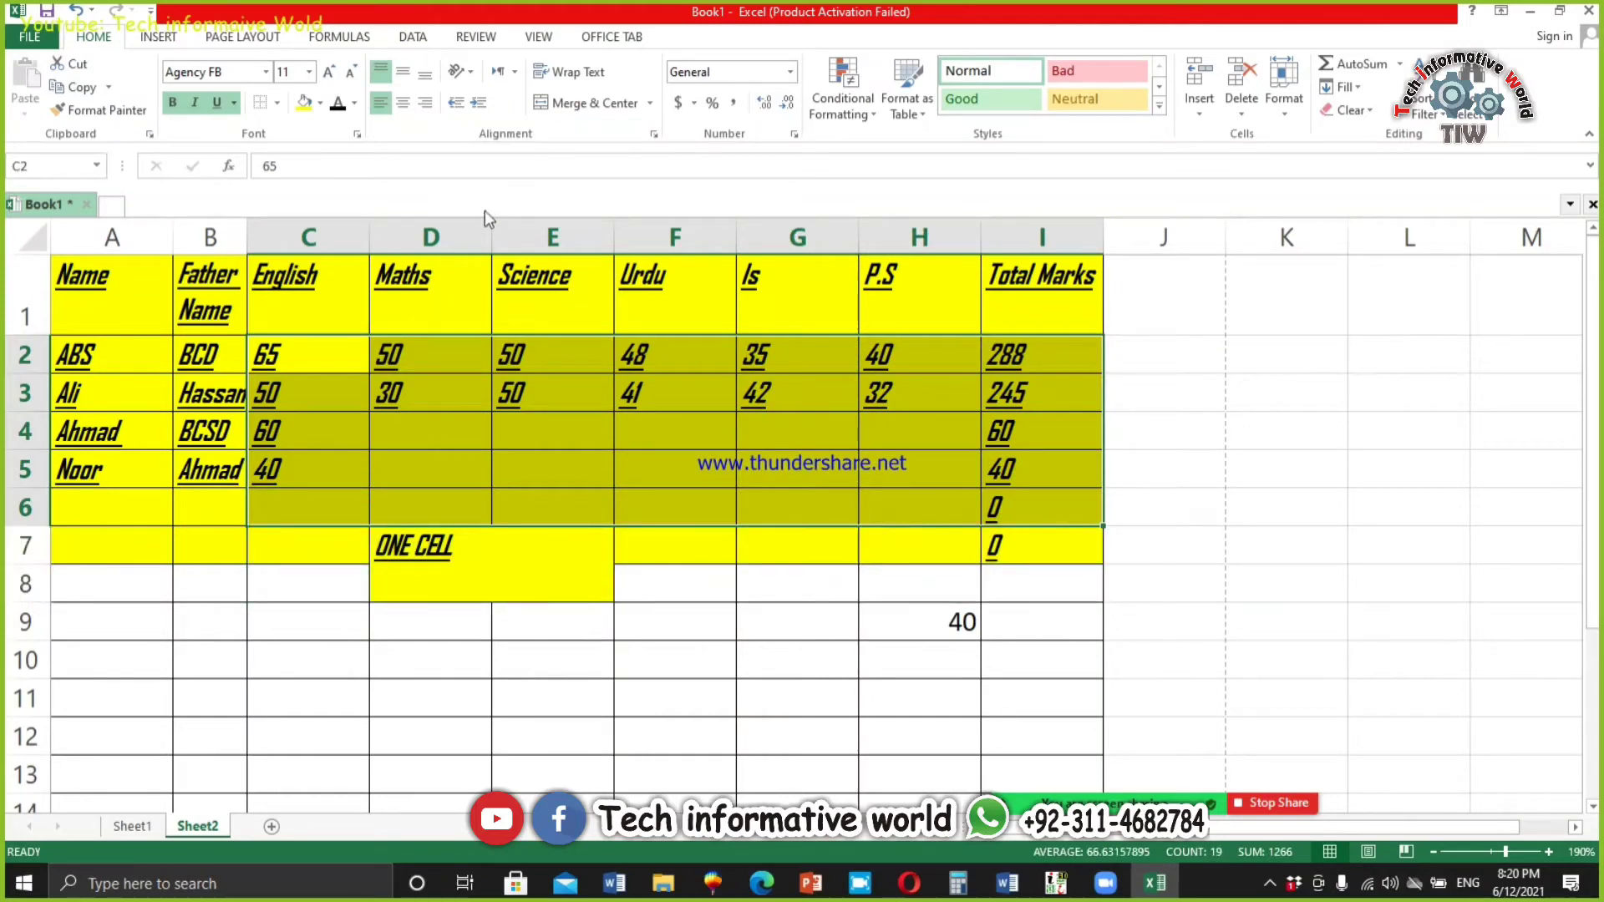
pyautogui.click(403, 103)
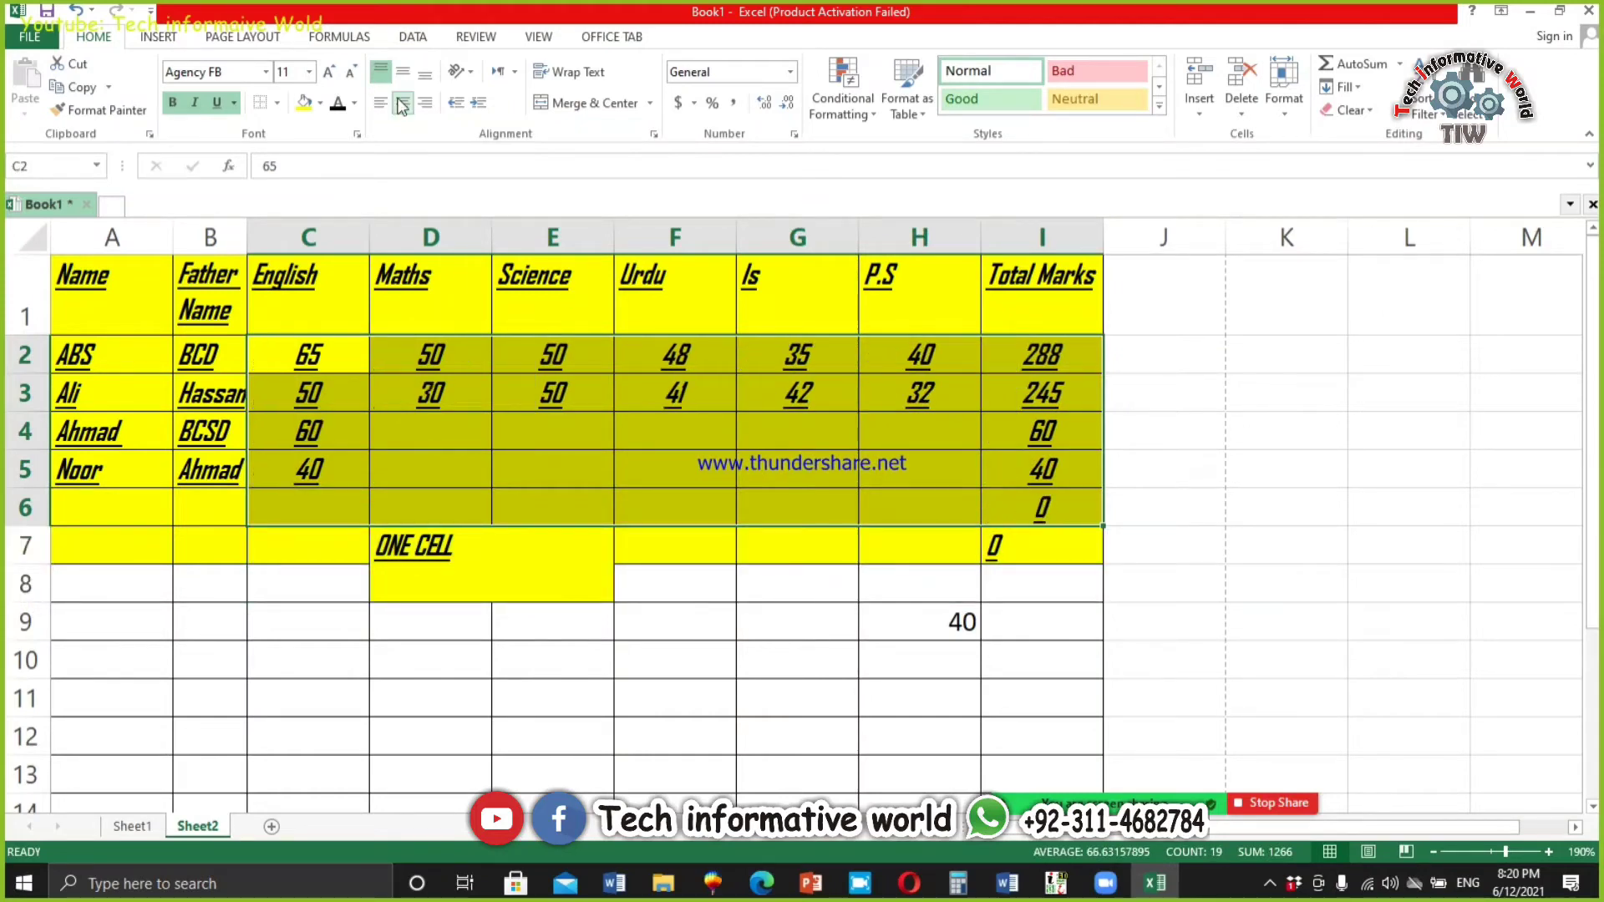
pyautogui.click(405, 75)
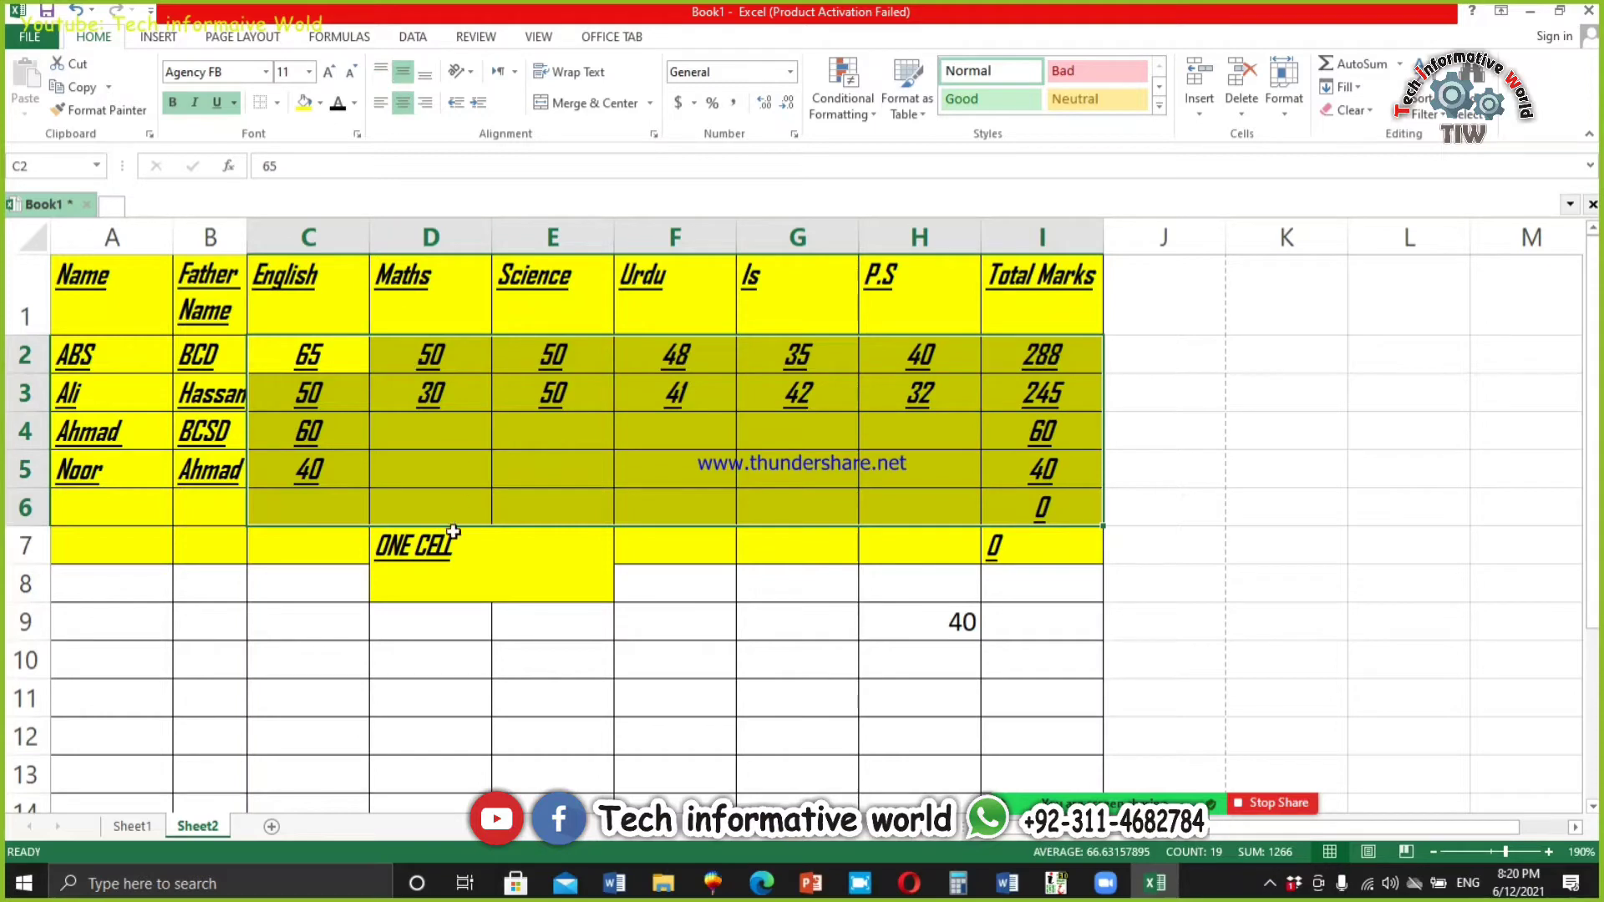
# Step: Delete rows 7 to 10, including the merged ONE CELL block
pyautogui.click(502, 589)
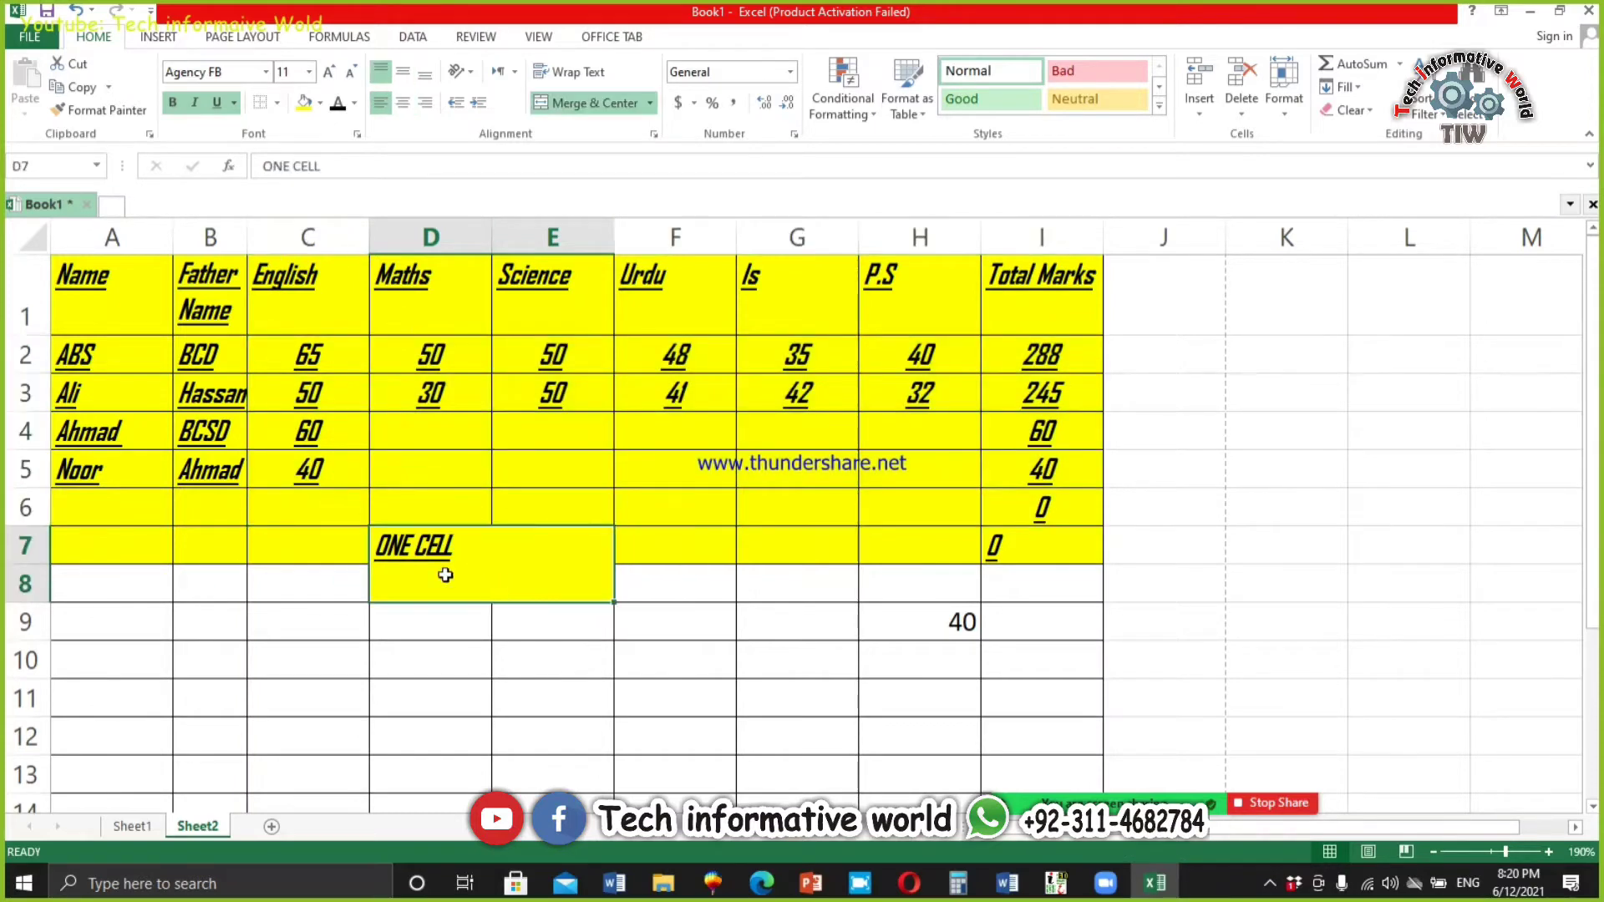
pyautogui.moveTo(25, 560); pyautogui.dragTo(29, 625)
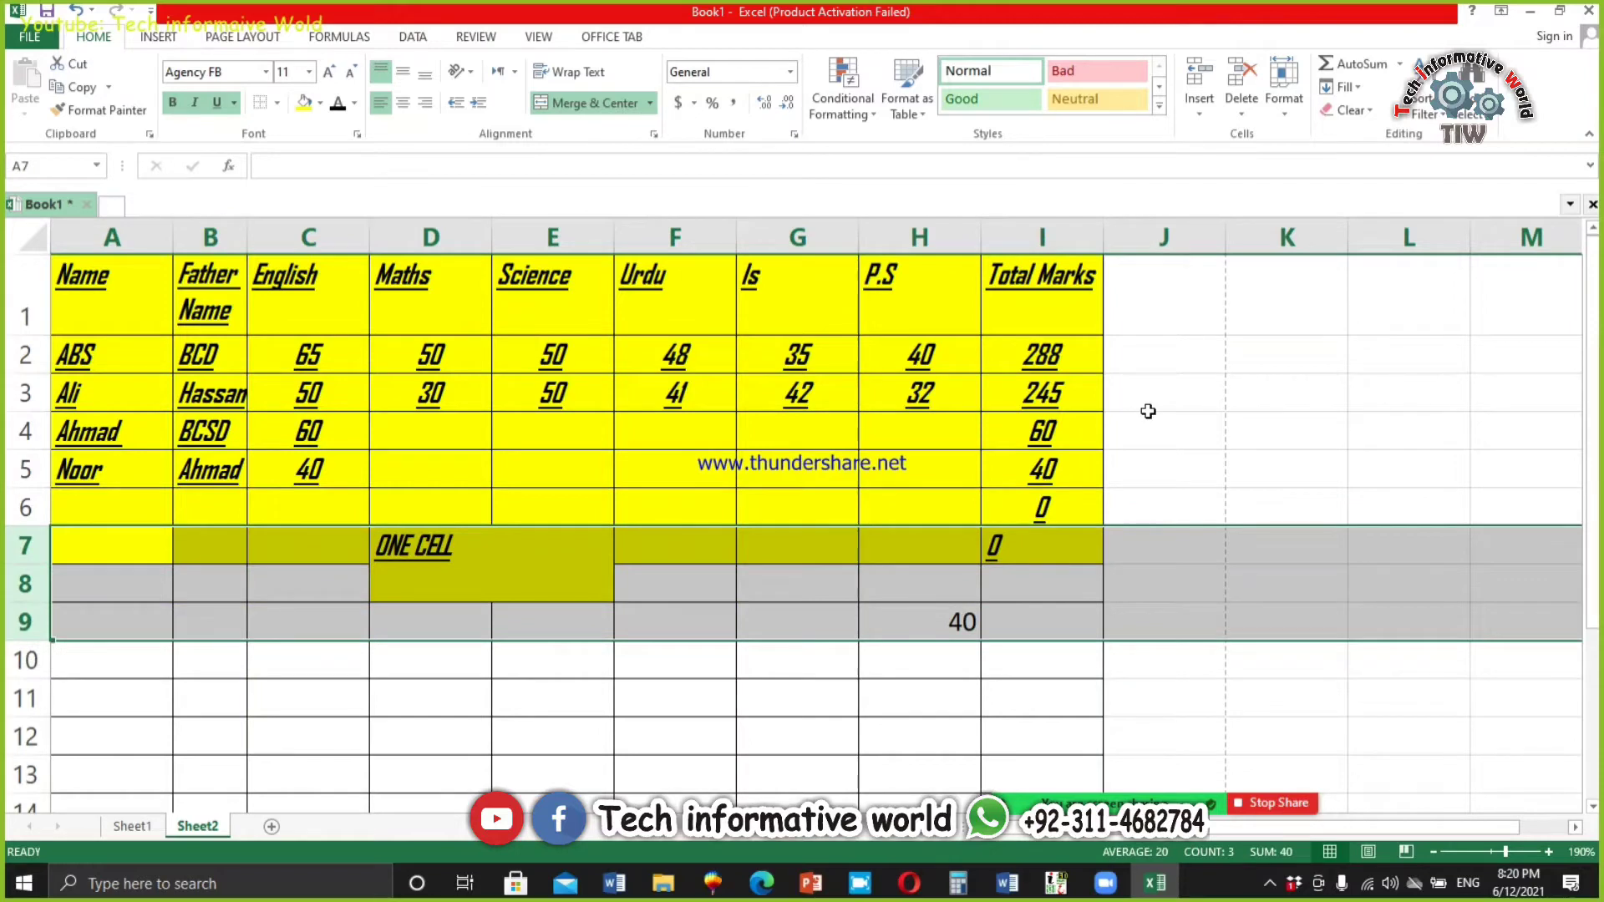
pyautogui.click(326, 581)
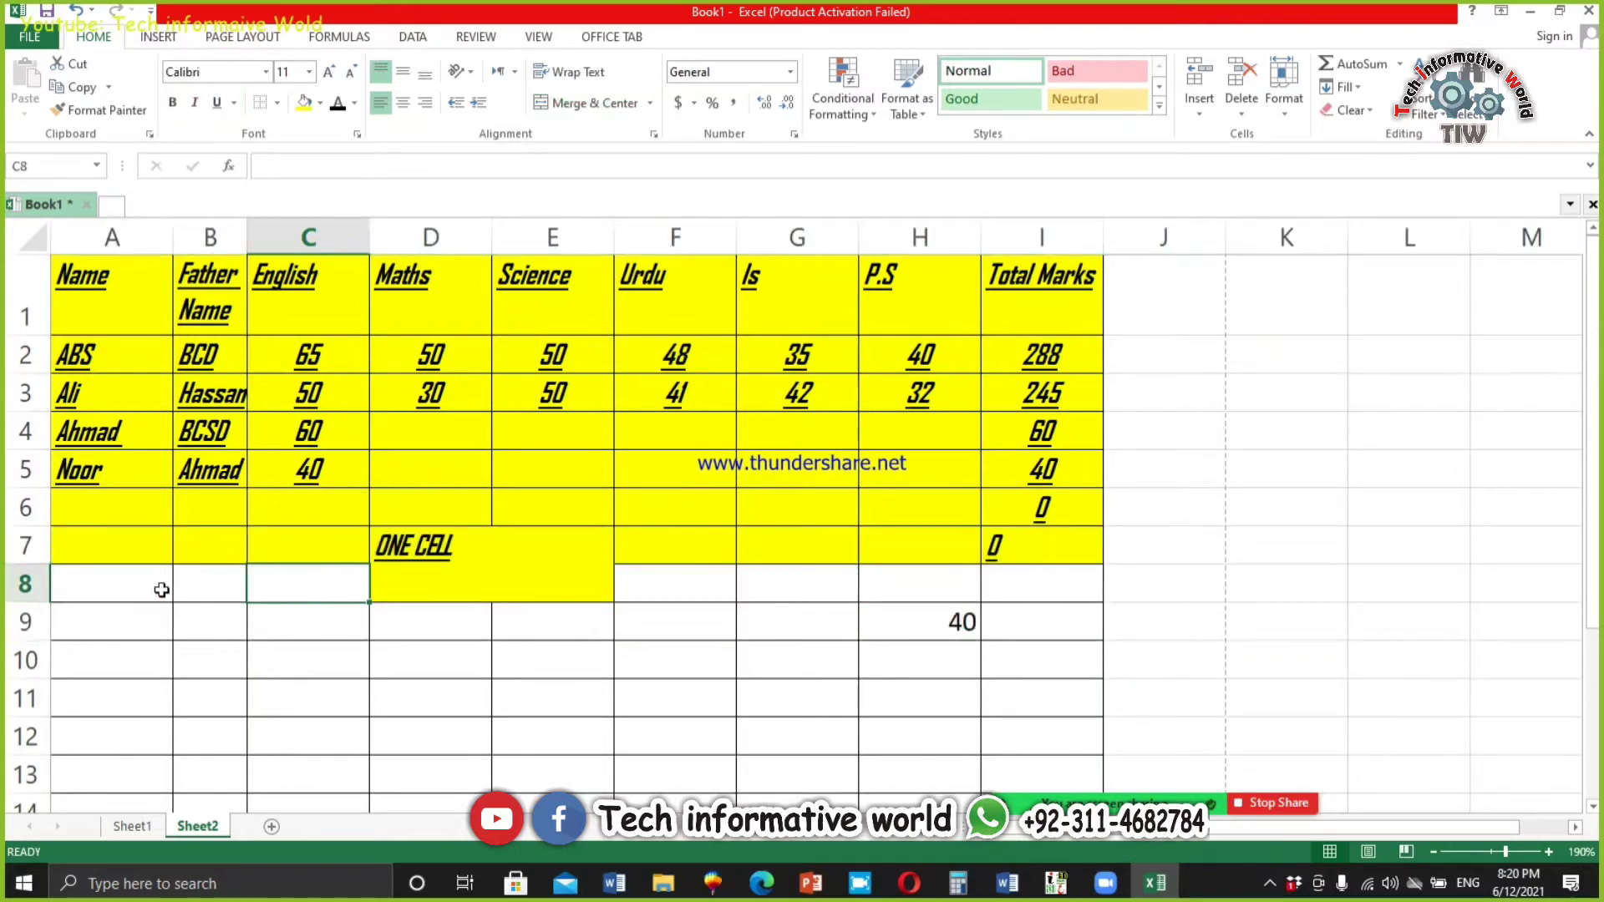
pyautogui.click(34, 549)
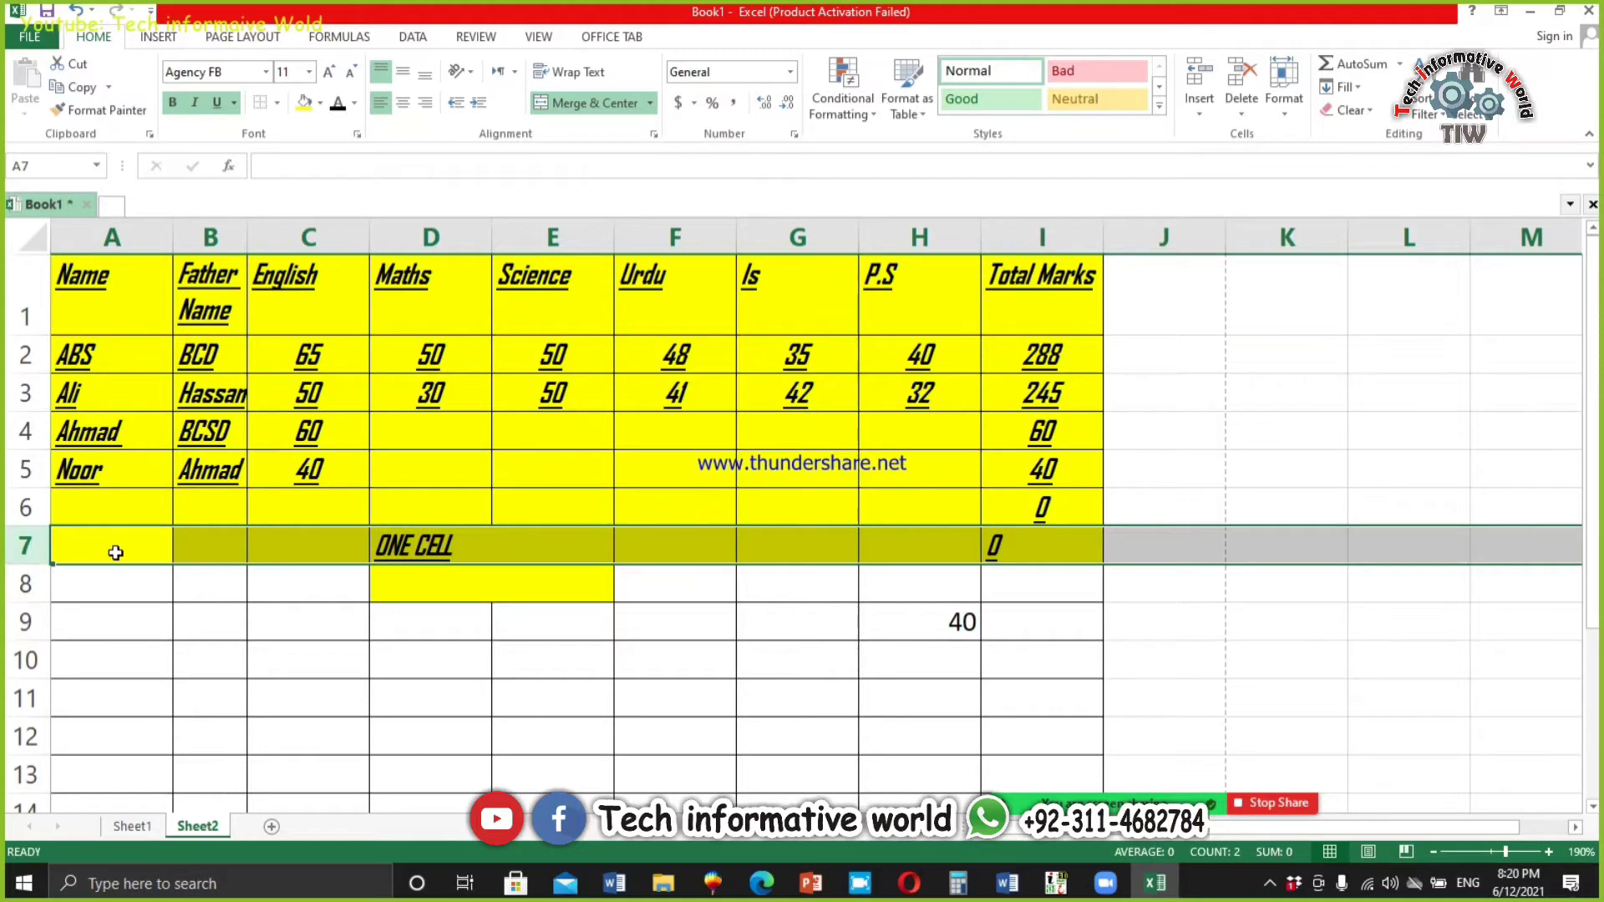
pyautogui.click(26, 547)
pyautogui.moveTo(32, 547); pyautogui.dragTo(37, 662)
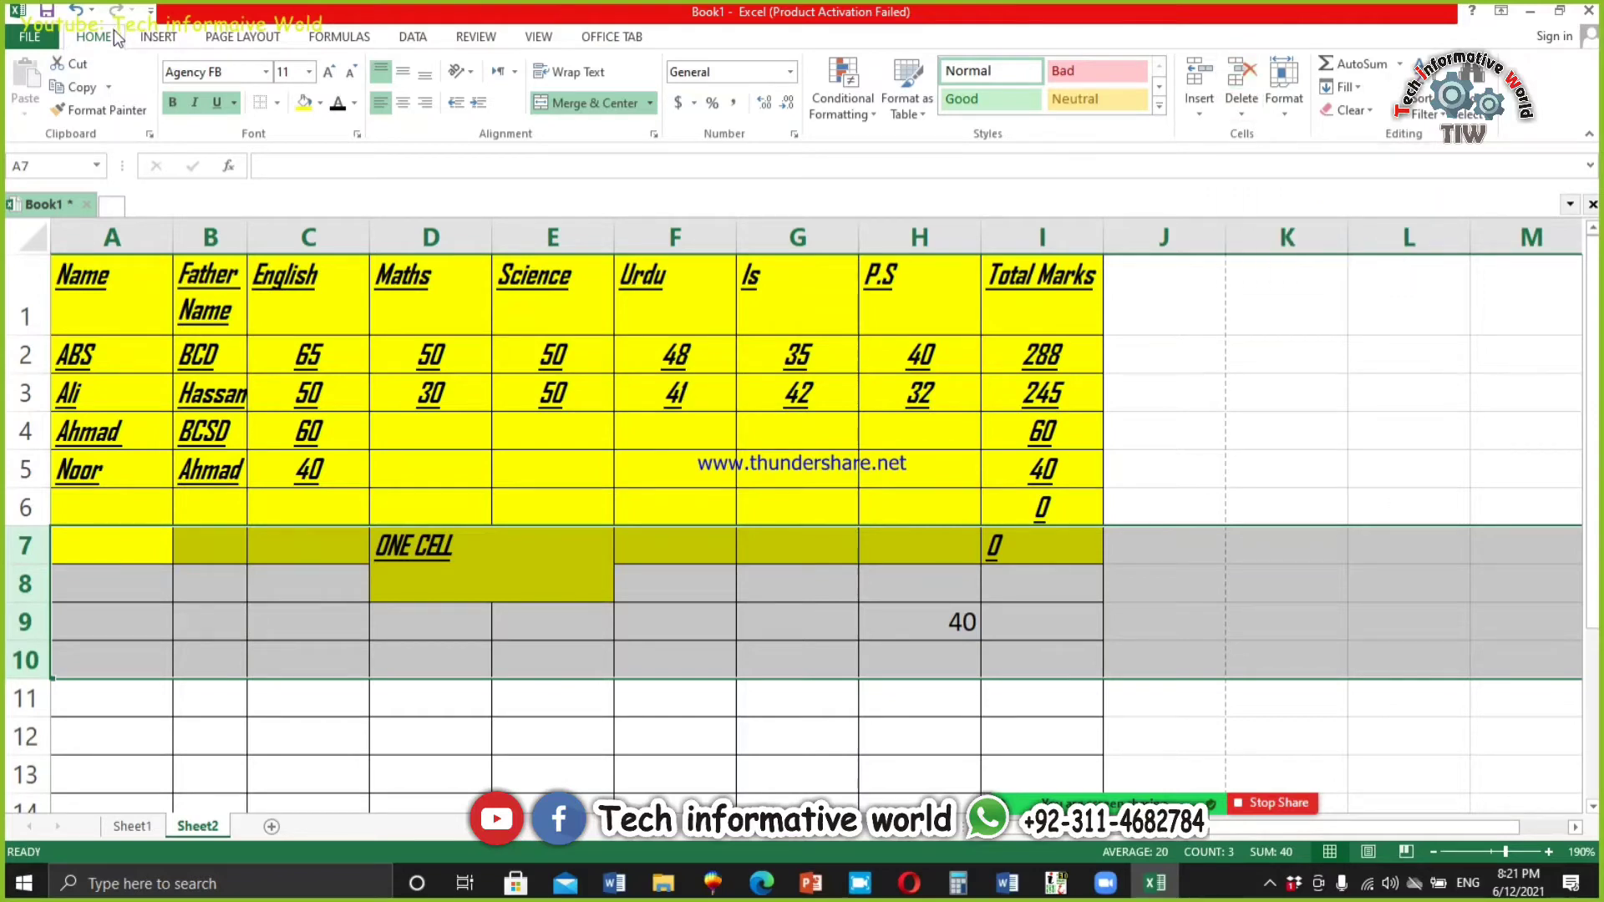
pyautogui.click(1253, 90)
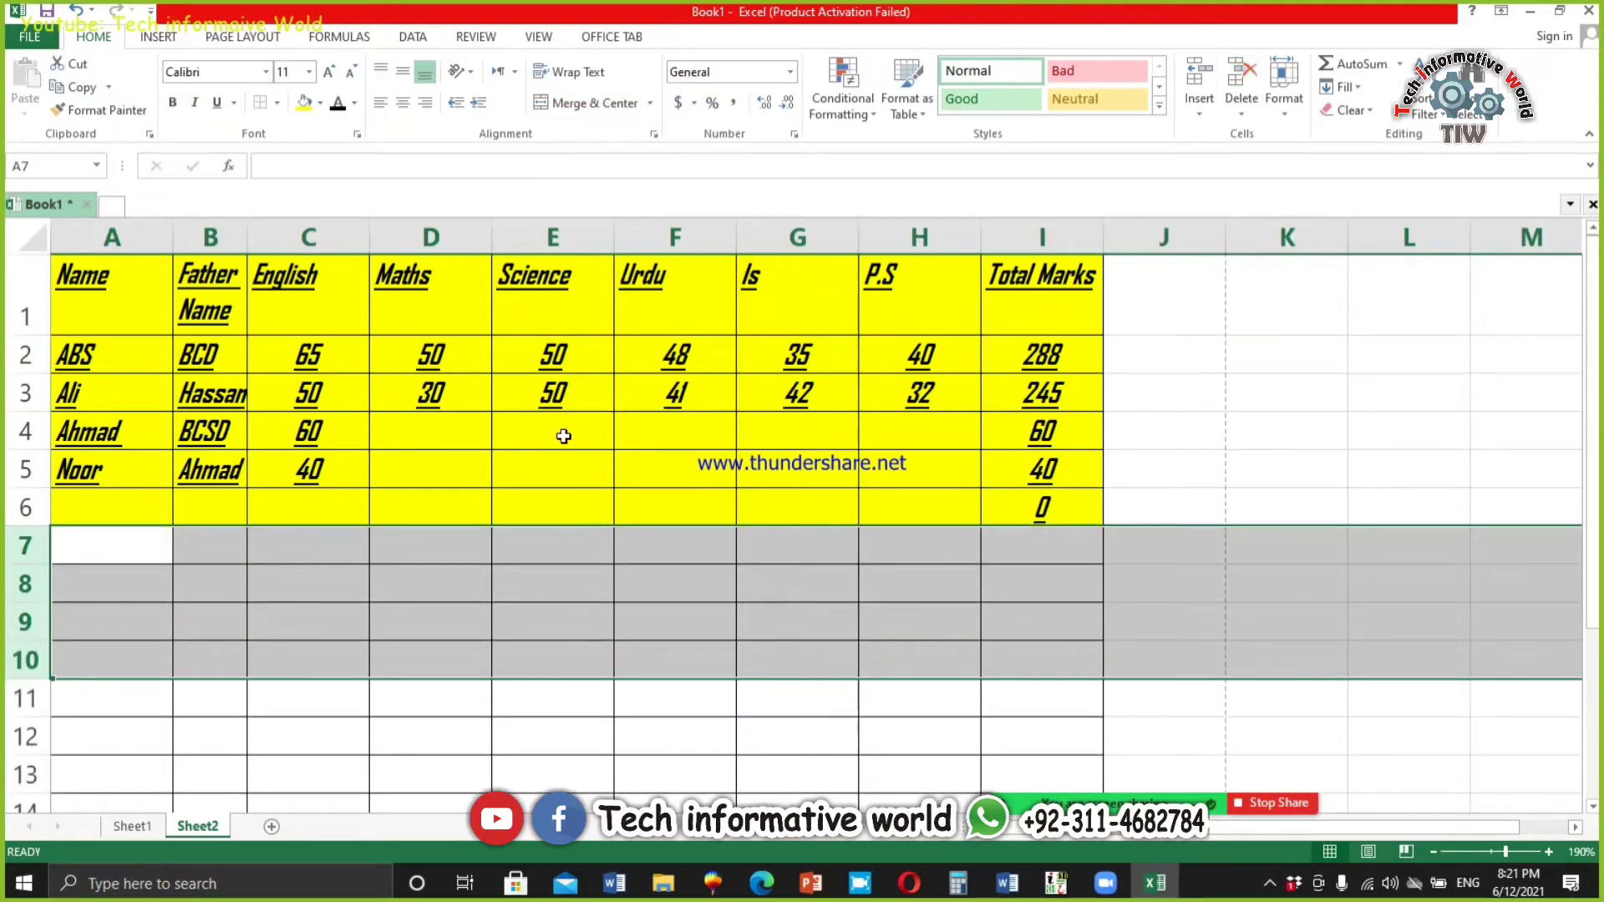
# Step: Examine the Total Marks formula in I2 and the subject marks in C2:H2 that it adds up
pyautogui.click(1049, 430)
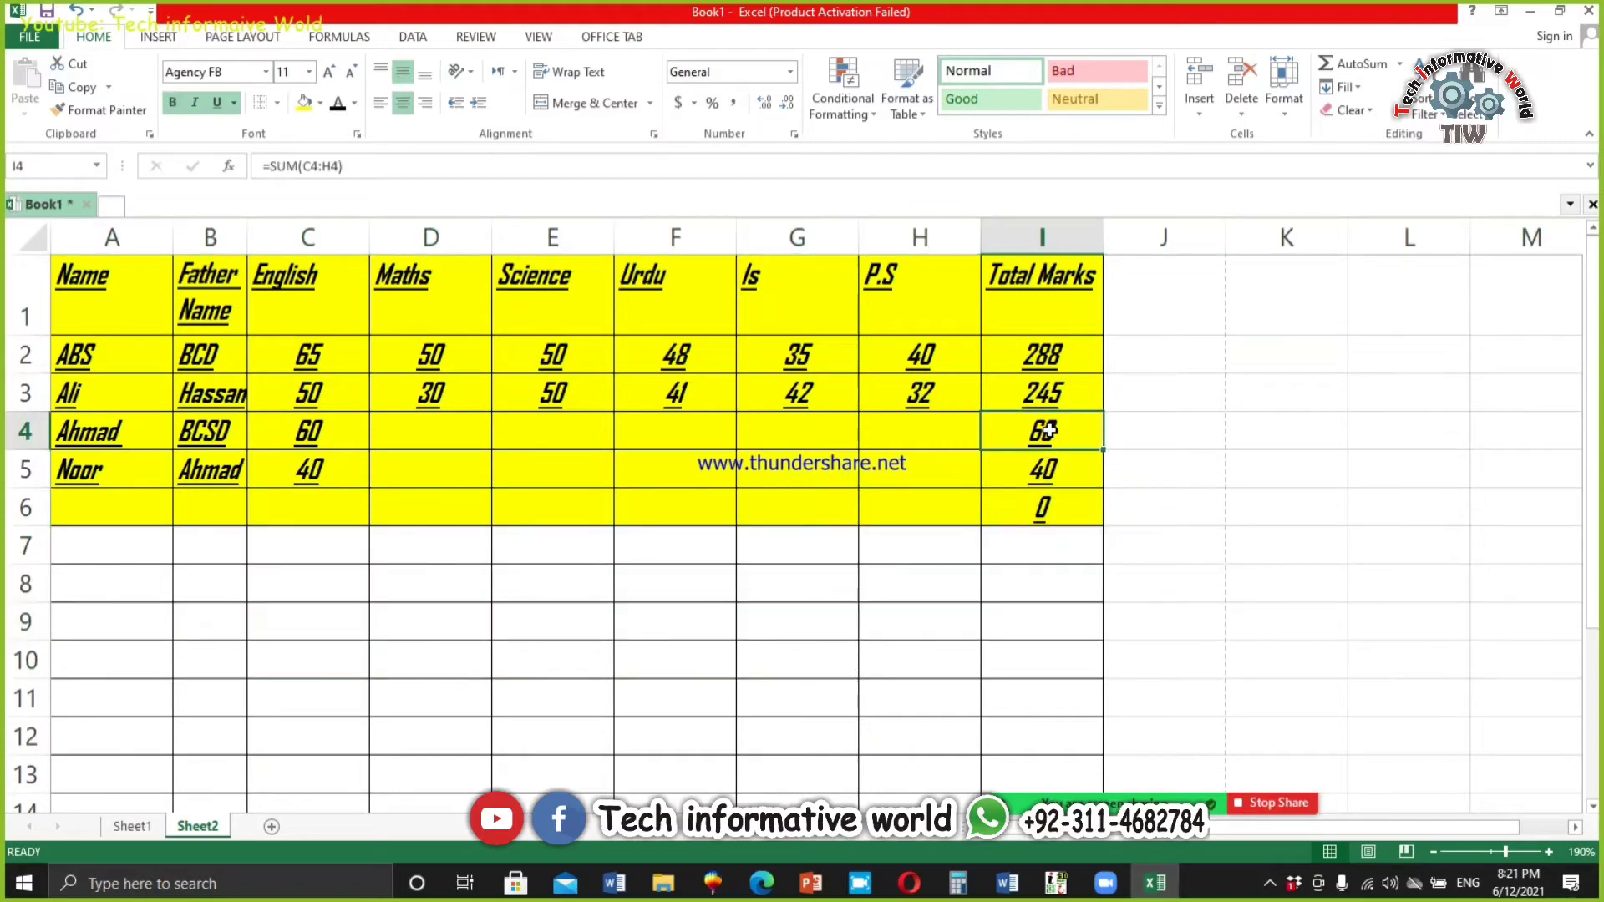
pyautogui.click(275, 359)
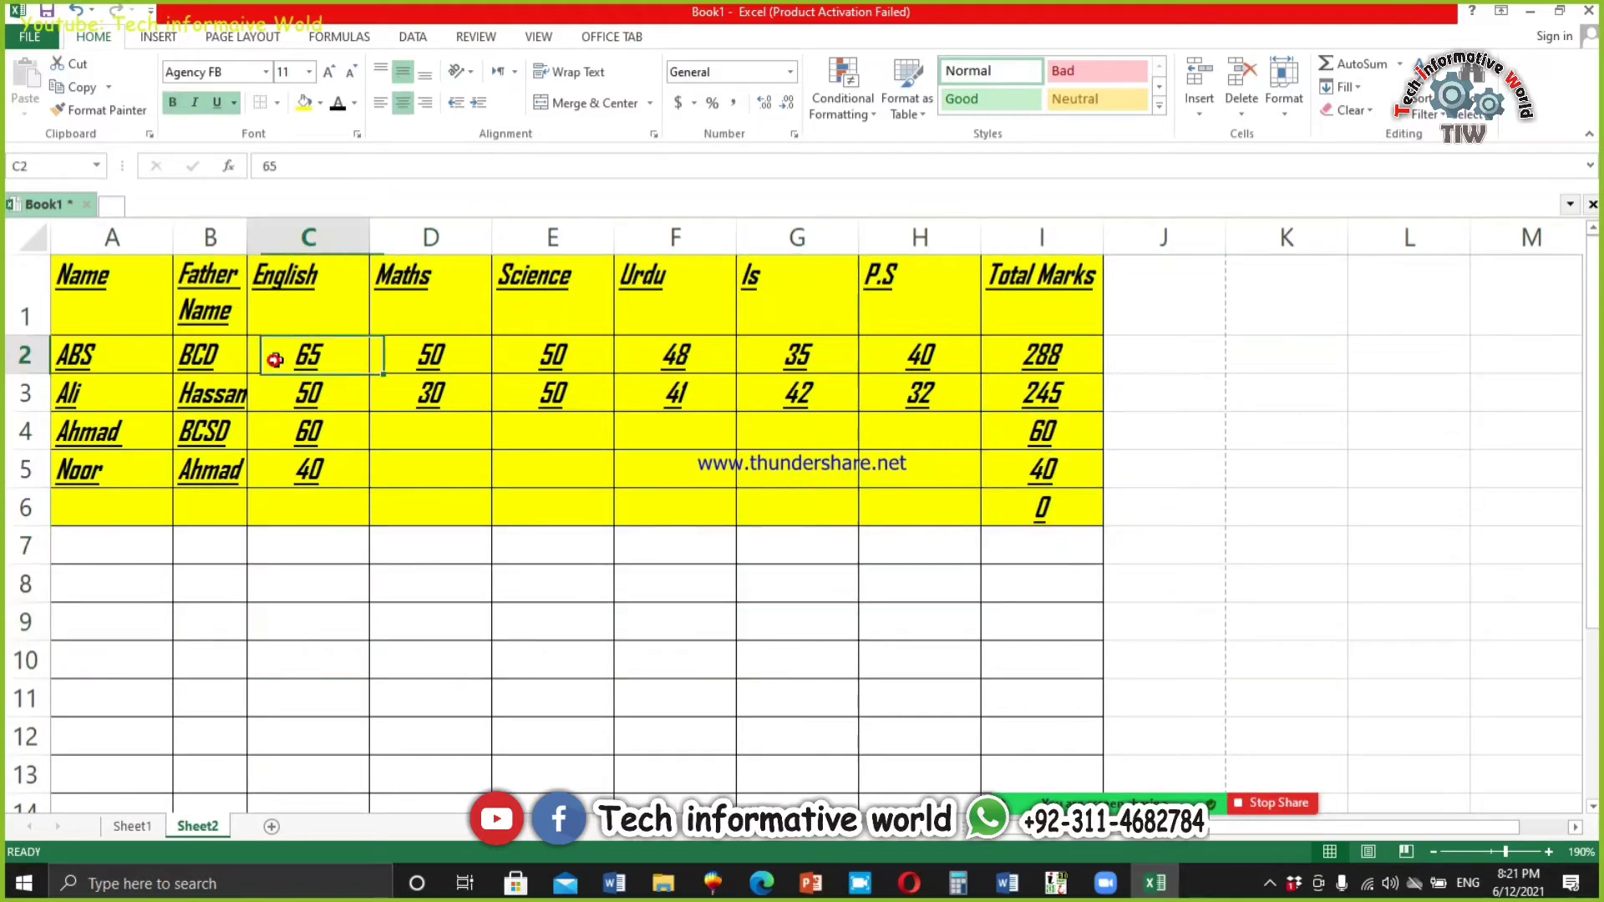
pyautogui.moveTo(275, 360); pyautogui.dragTo(877, 361)
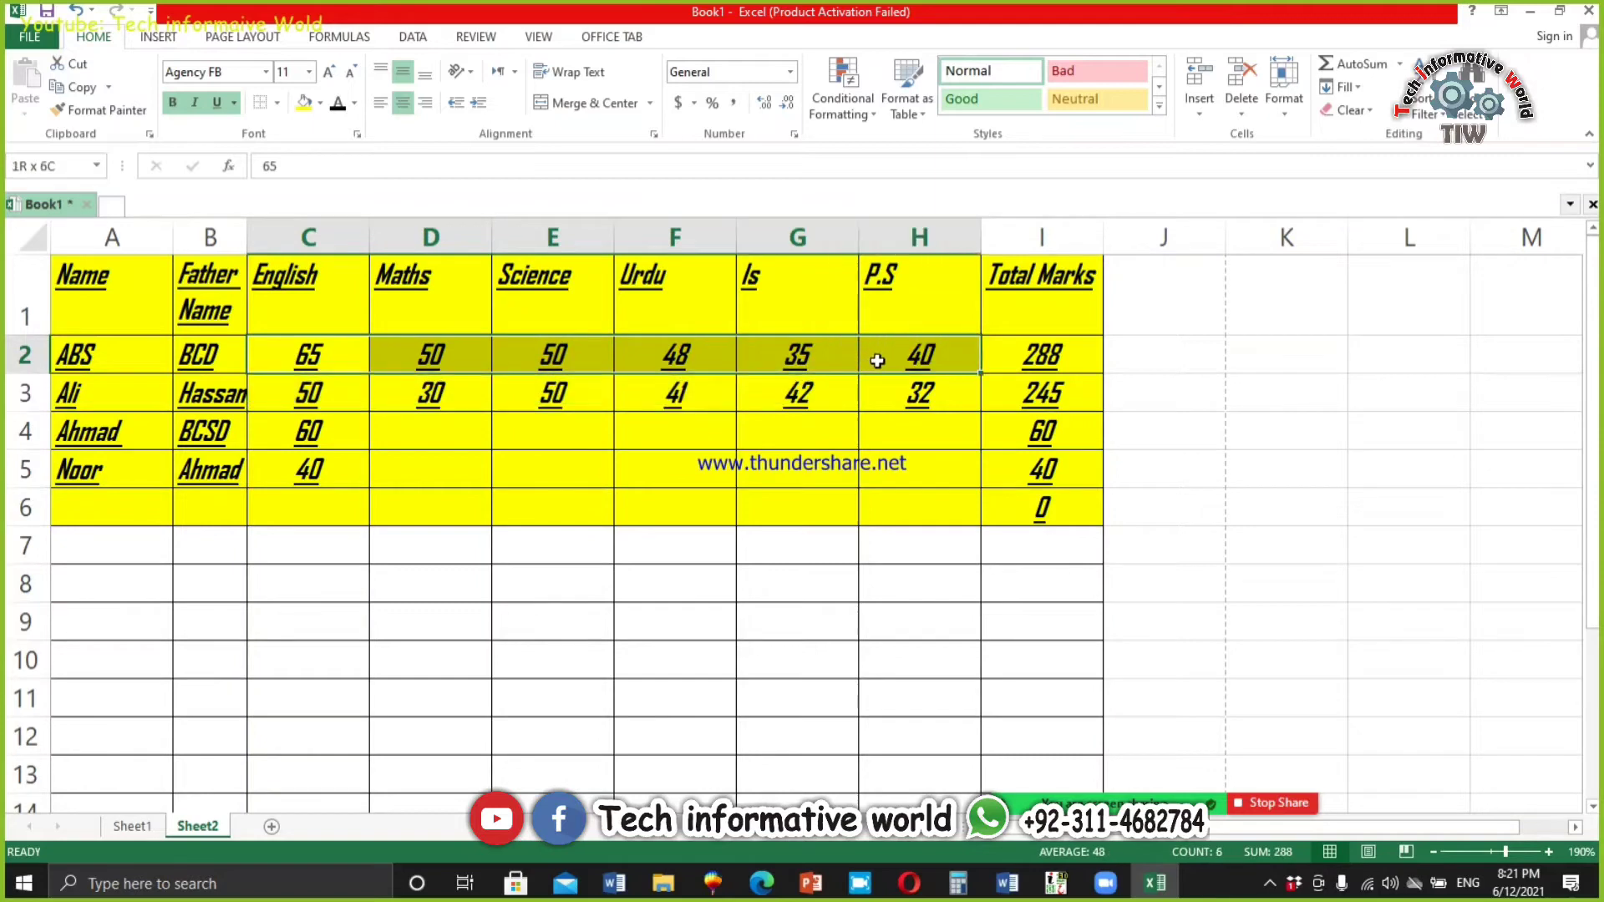
pyautogui.doubleClick(1051, 357)
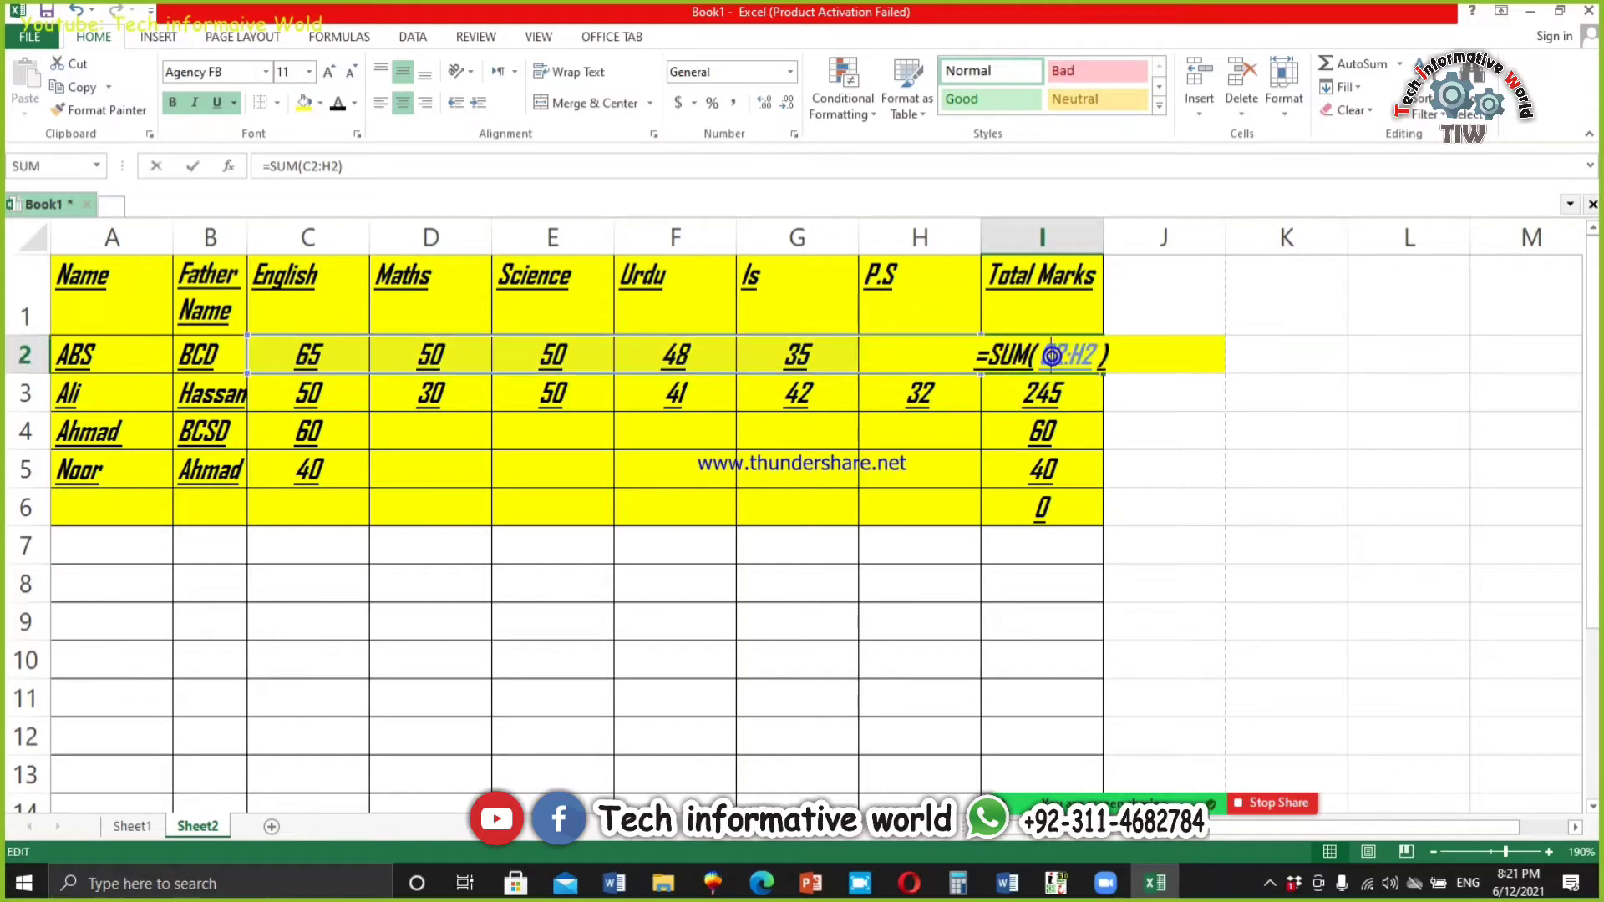
pyautogui.press('Return')
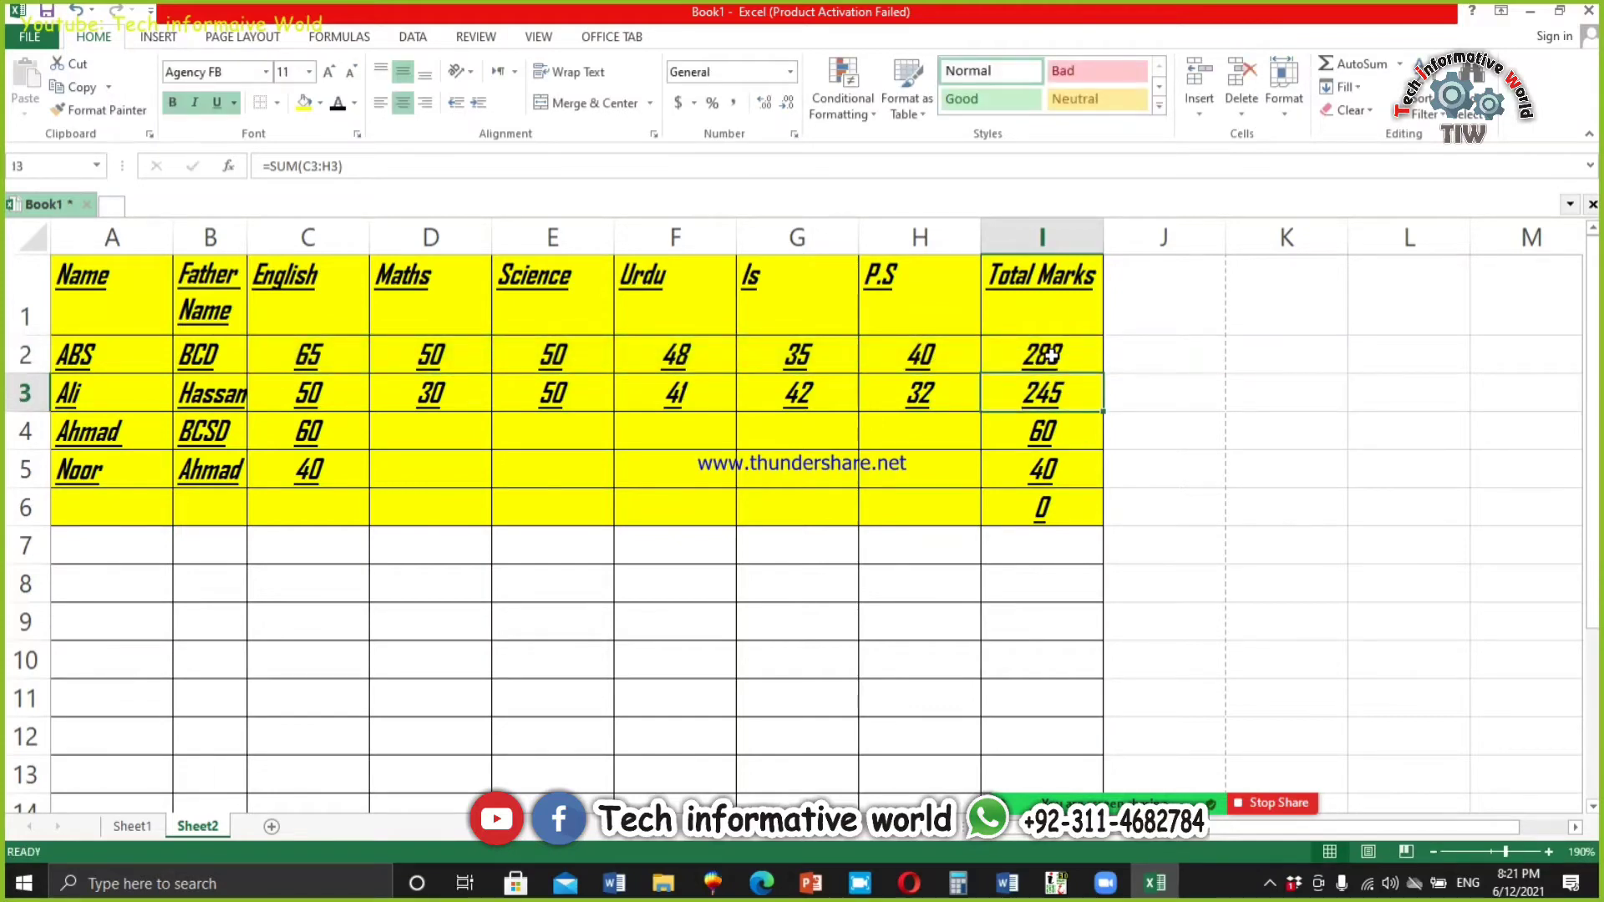
# Step: Fill the Total Marks formula from I2 down through I11 and check the cell range used by the formula in I11
pyautogui.click(1051, 355)
pyautogui.moveTo(1103, 374); pyautogui.dragTo(1092, 523)
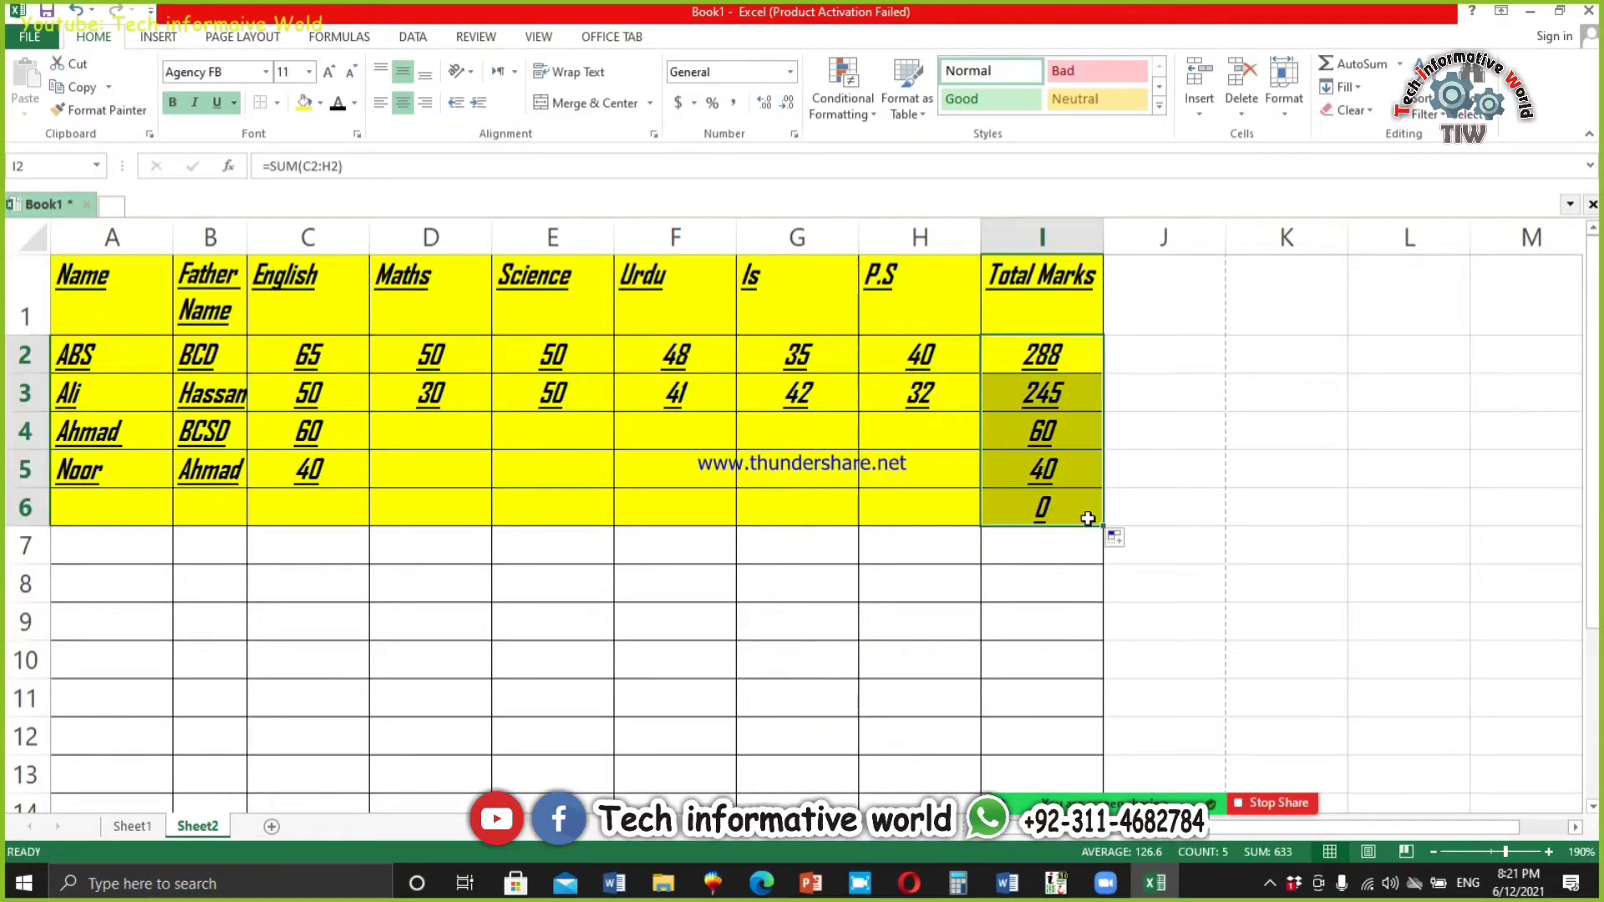
pyautogui.moveTo(1120, 607); pyautogui.dragTo(1129, 704)
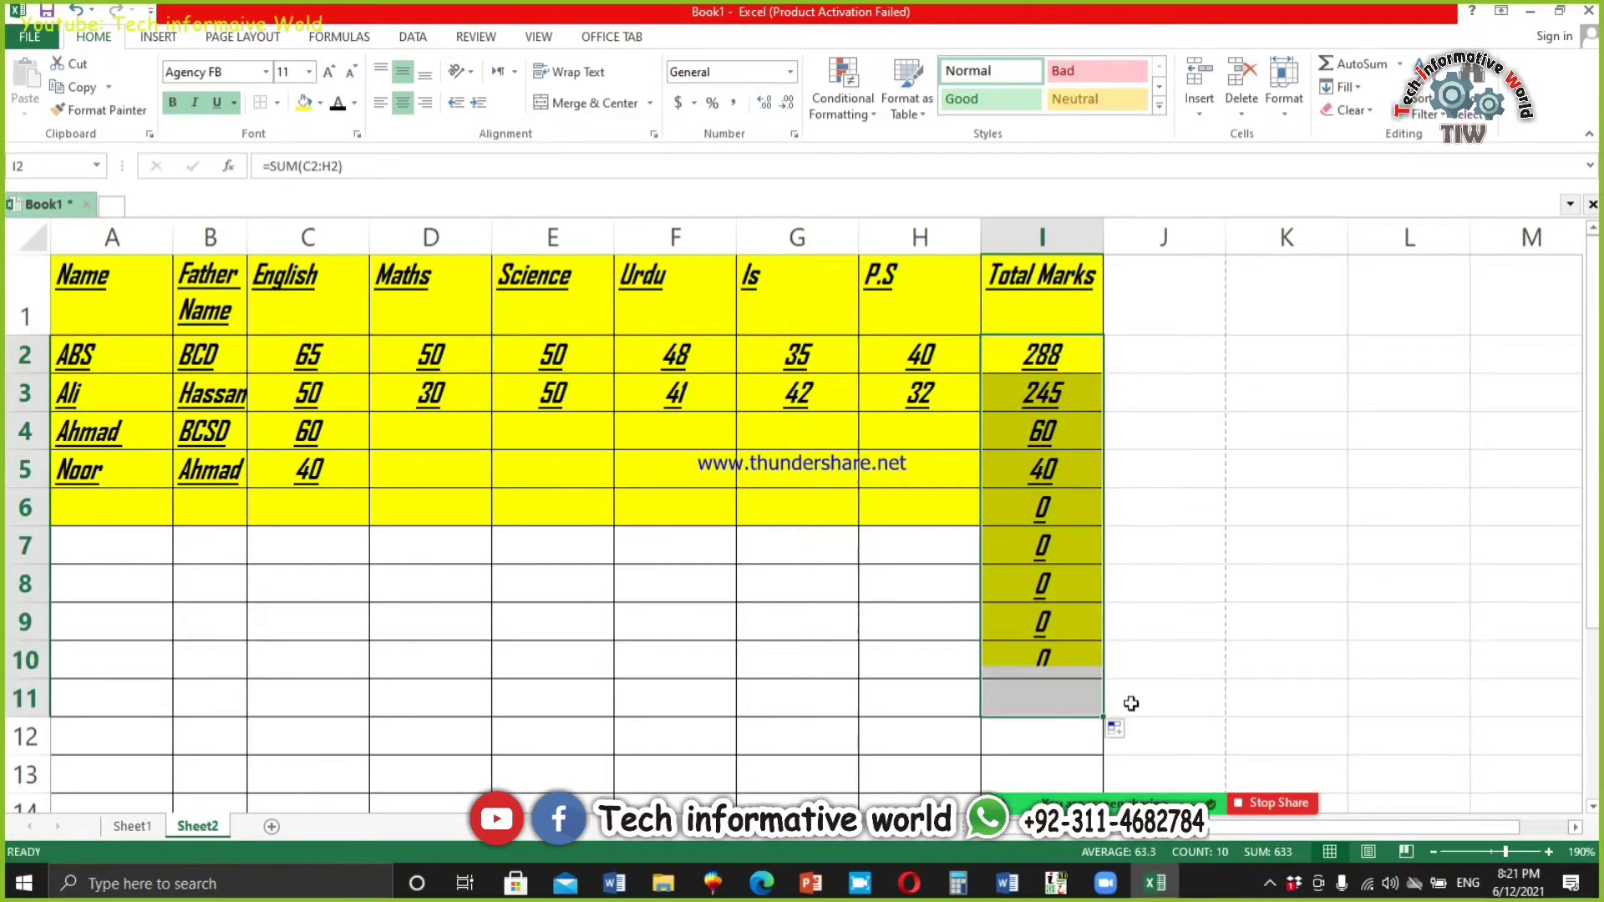
pyautogui.click(951, 593)
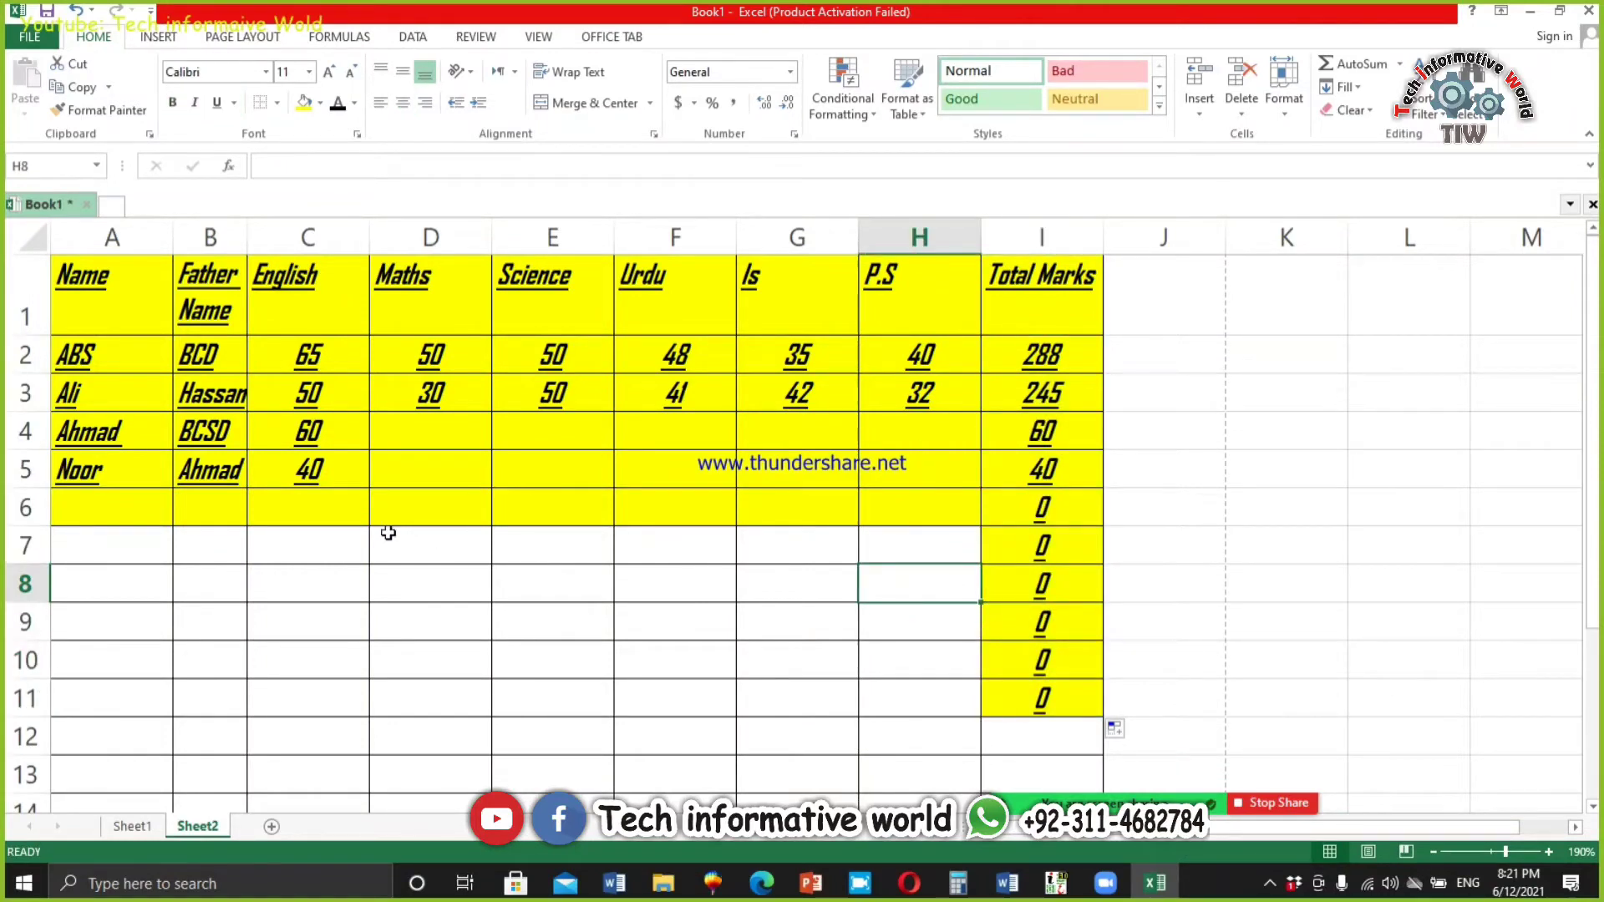
pyautogui.moveTo(329, 548); pyautogui.dragTo(340, 583)
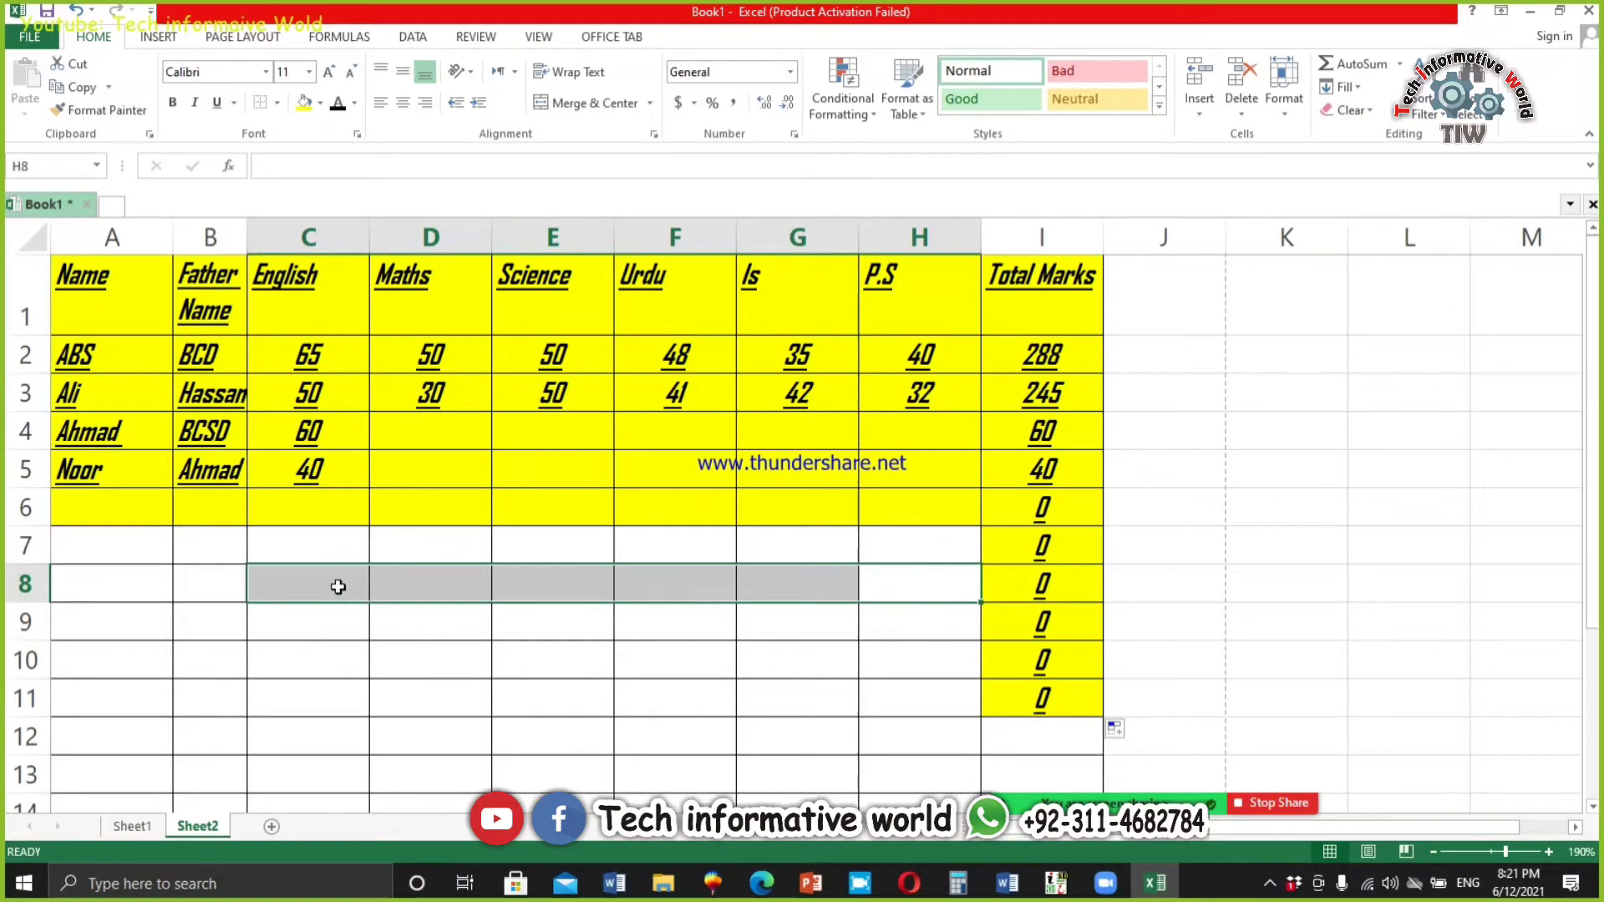
pyautogui.doubleClick(1057, 695)
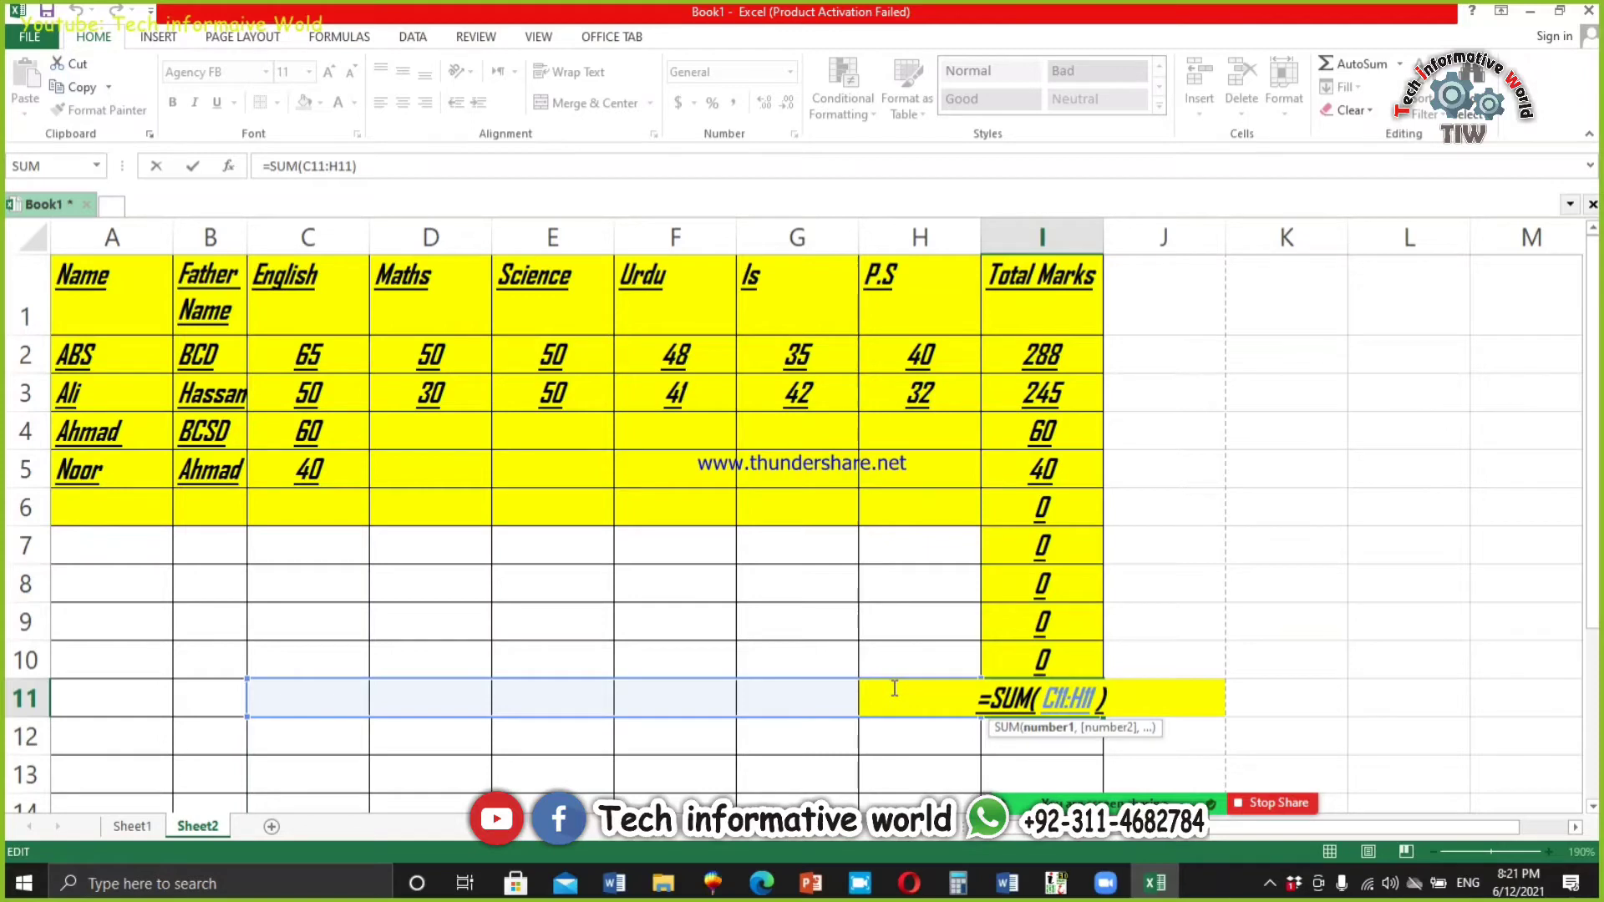
pyautogui.press('Return')
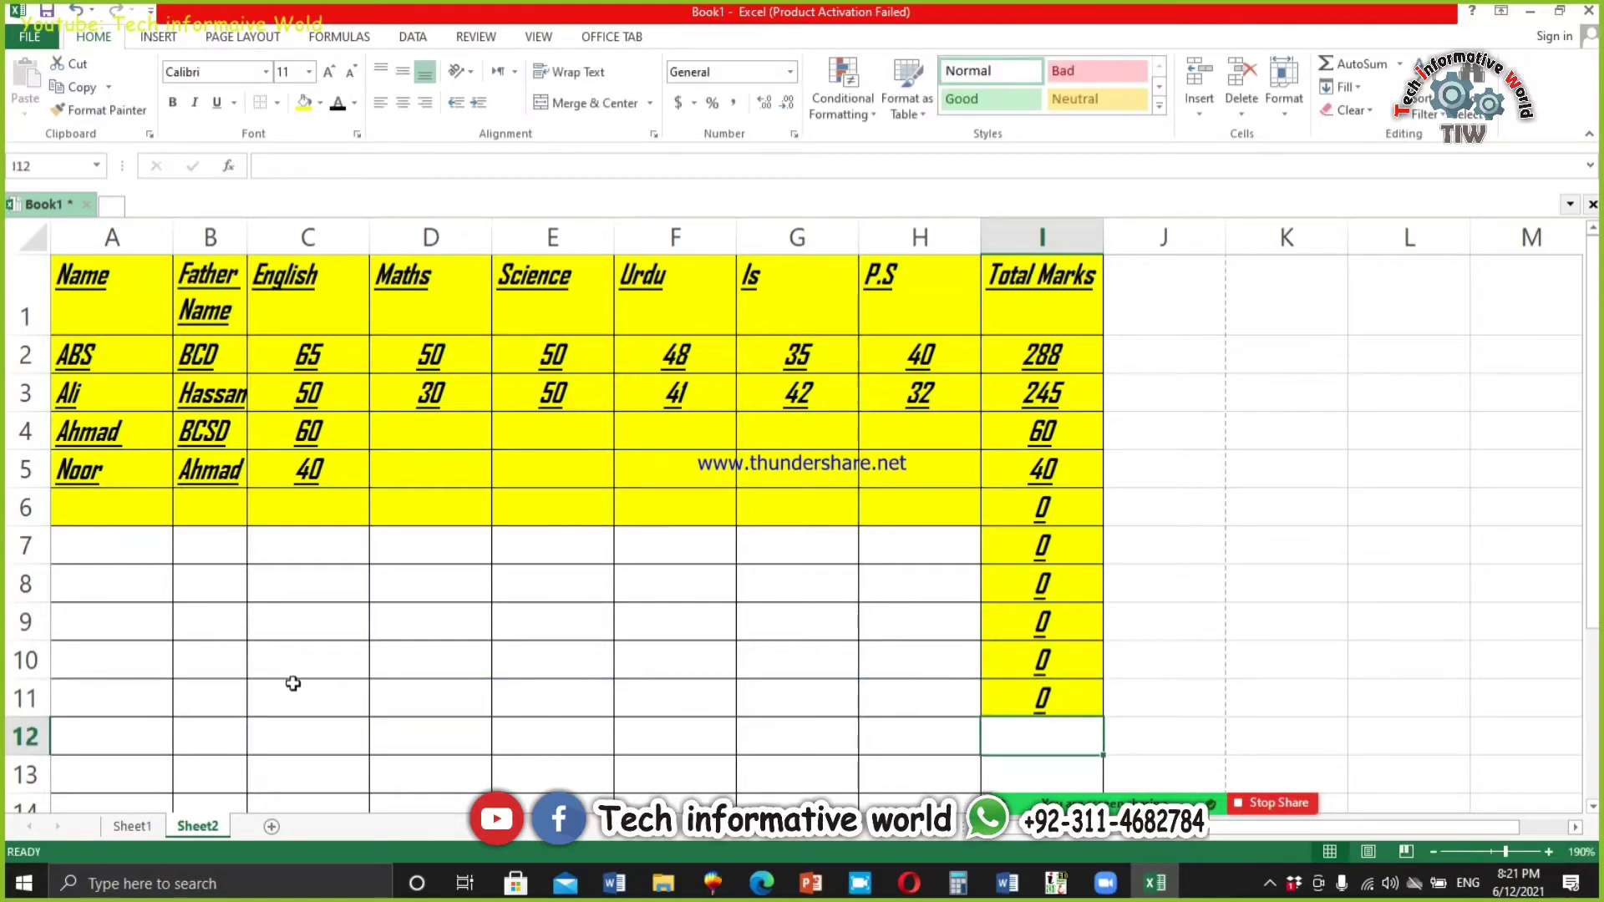
# Step: Enter 2, 3, 4, 5, 6 and 5 down the Name column in cells A6:A11
pyautogui.click(103, 518)
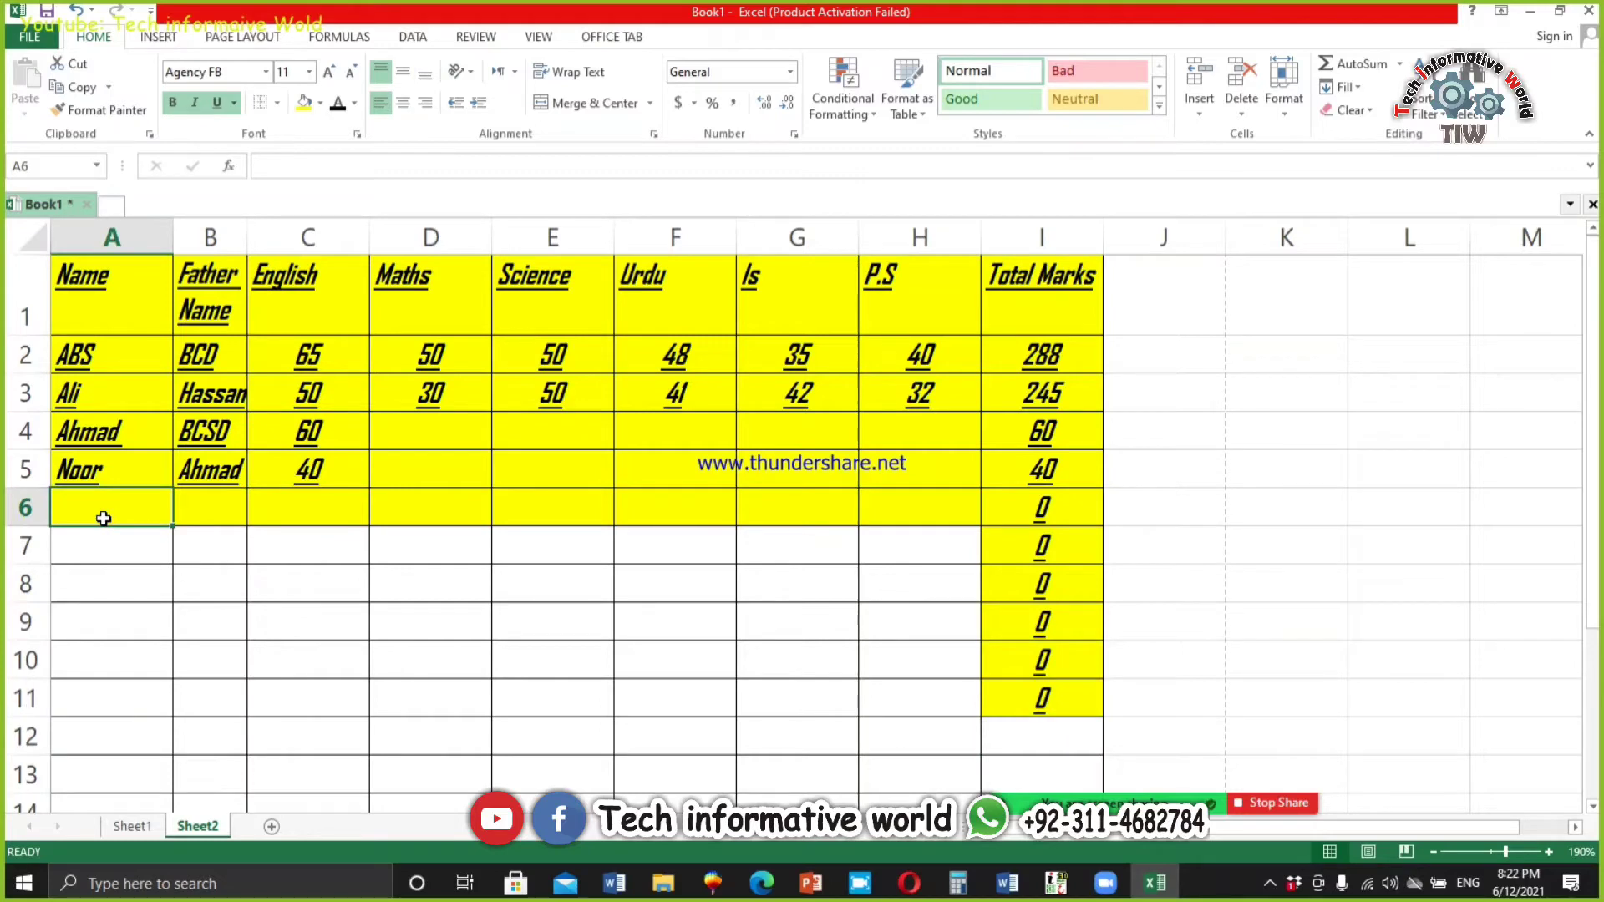
pyautogui.write('2')
pyautogui.press('Return')
pyautogui.write('3')
pyautogui.press('Return')
pyautogui.write('4 5')
pyautogui.press('Return')
pyautogui.write('6')
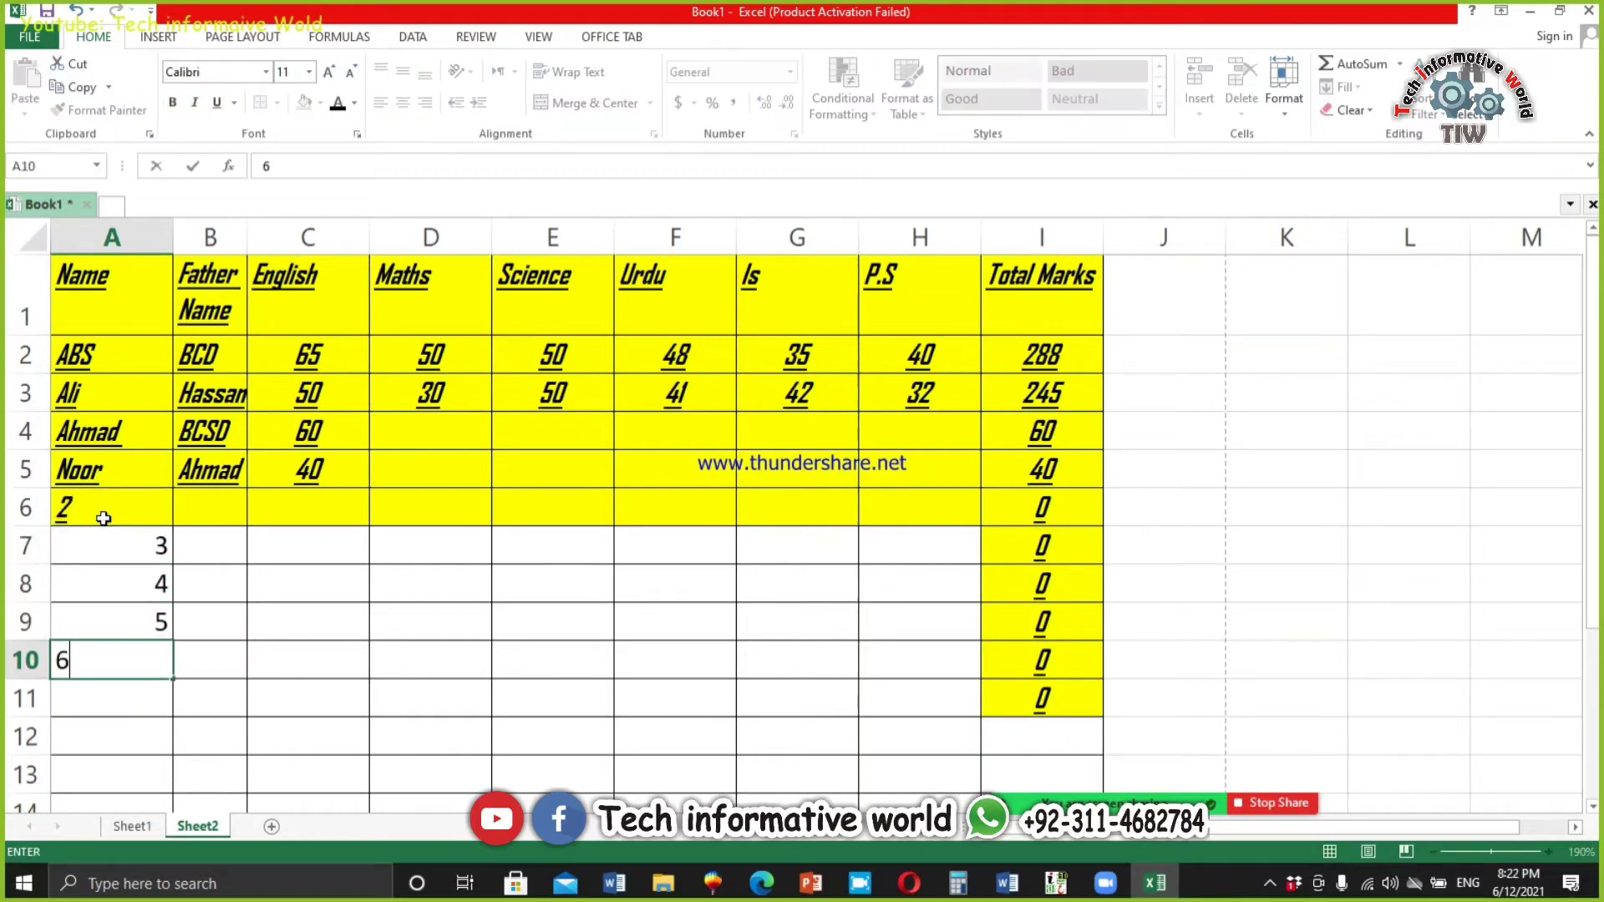
pyautogui.press('Return')
pyautogui.write('5')
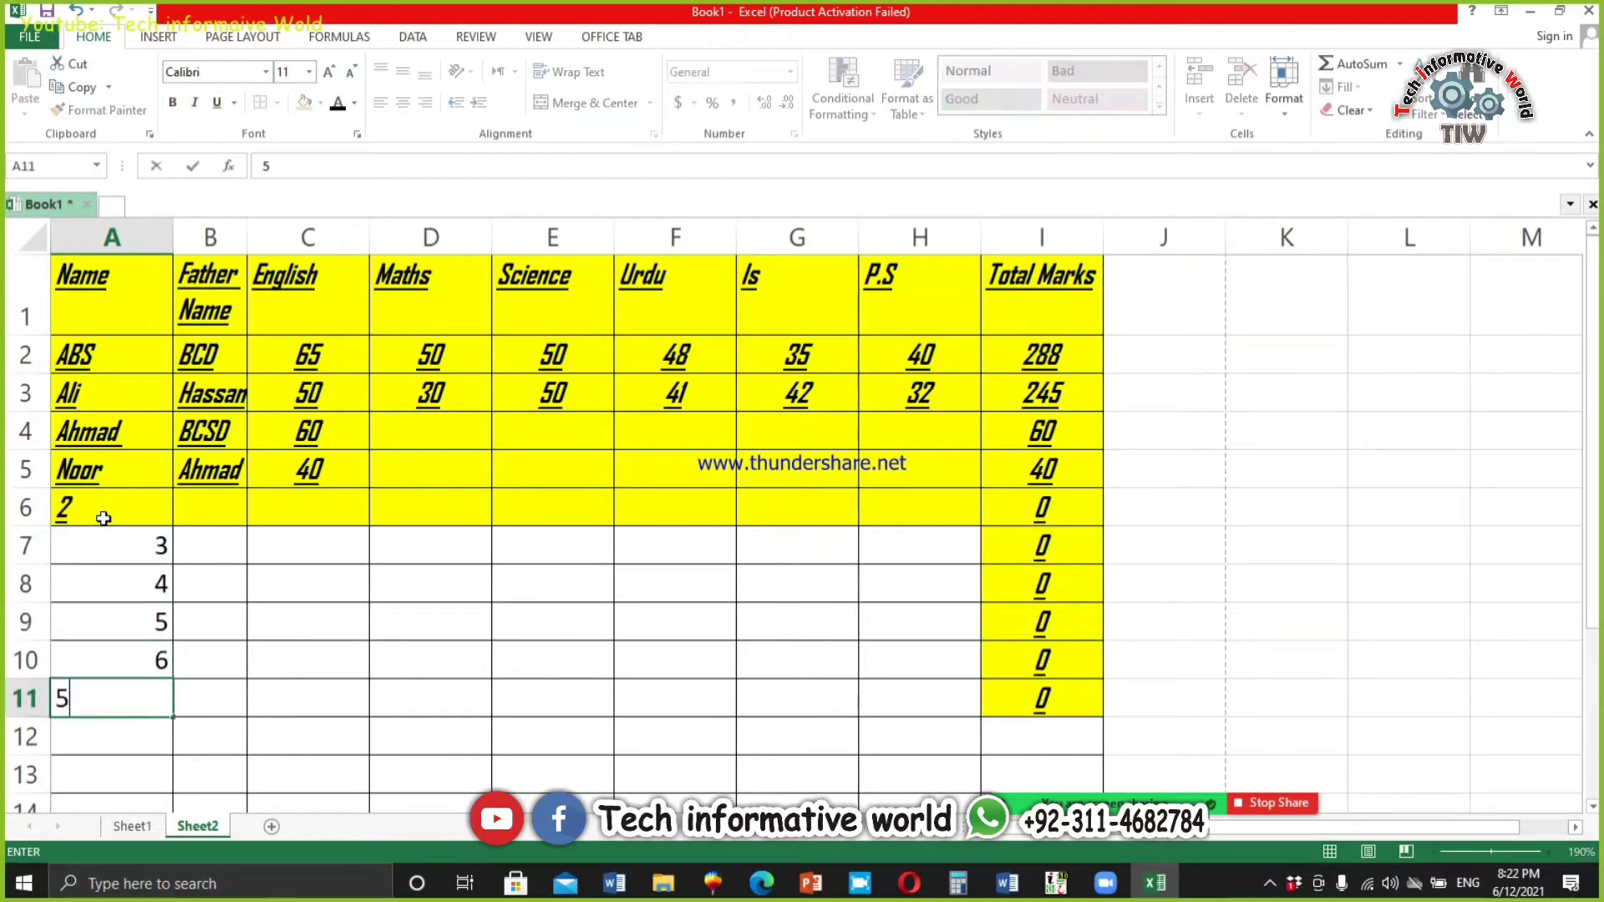
pyautogui.press('Tab')
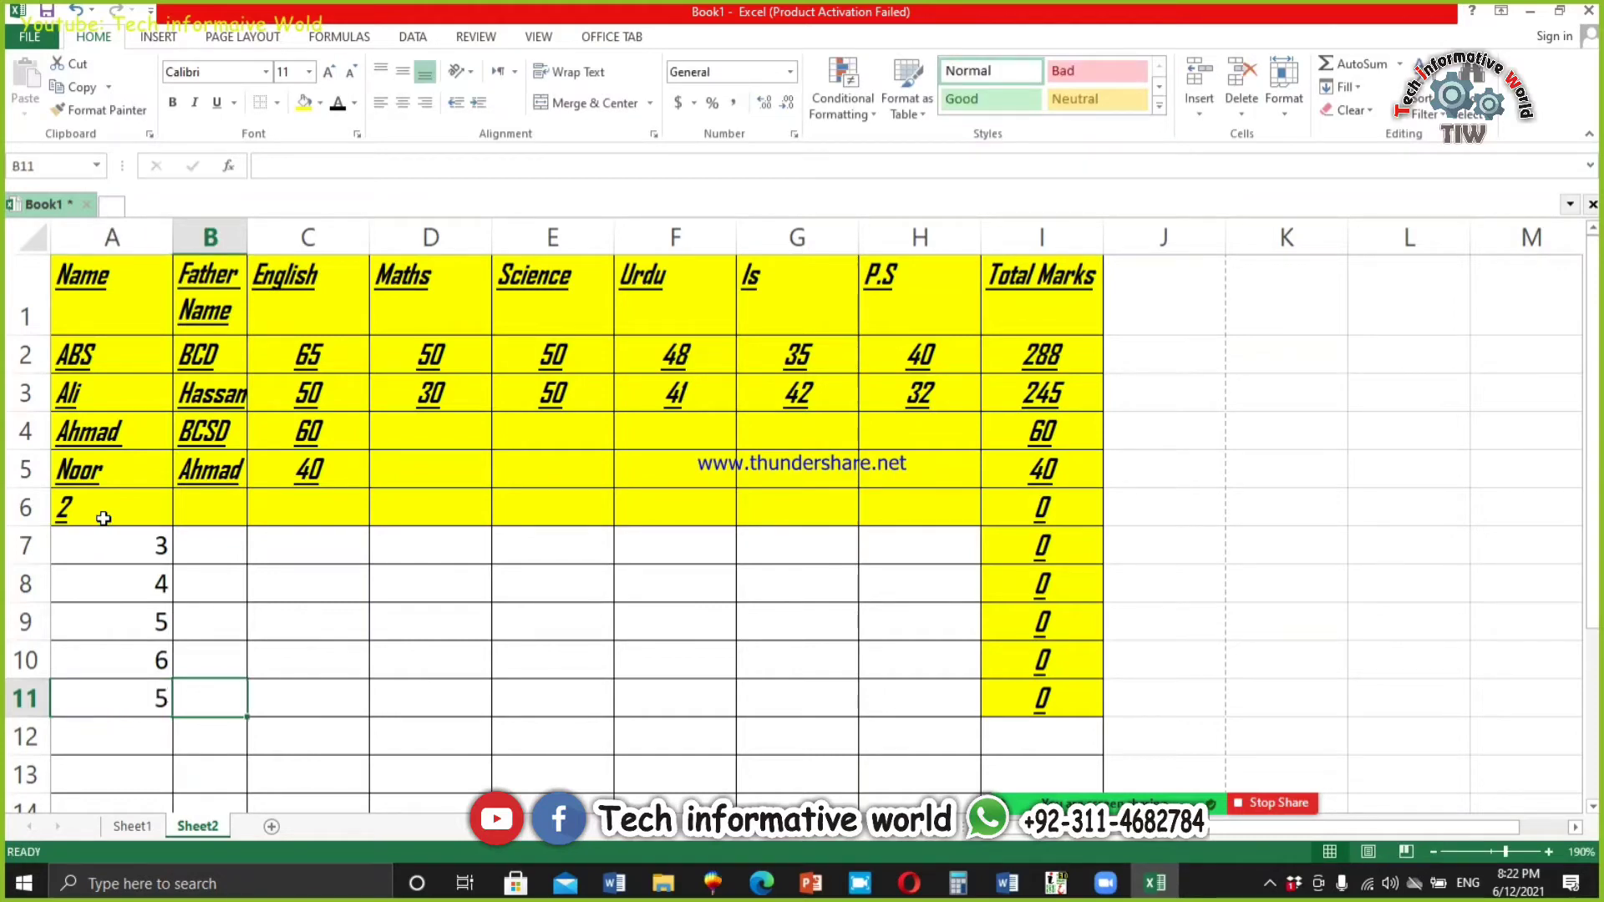
# Step: Enter AS in each of the Father Name cells B11 up to B7
pyautogui.write('AS')
pyautogui.press('Up')
pyautogui.write('AS')
pyautogui.press('Up')
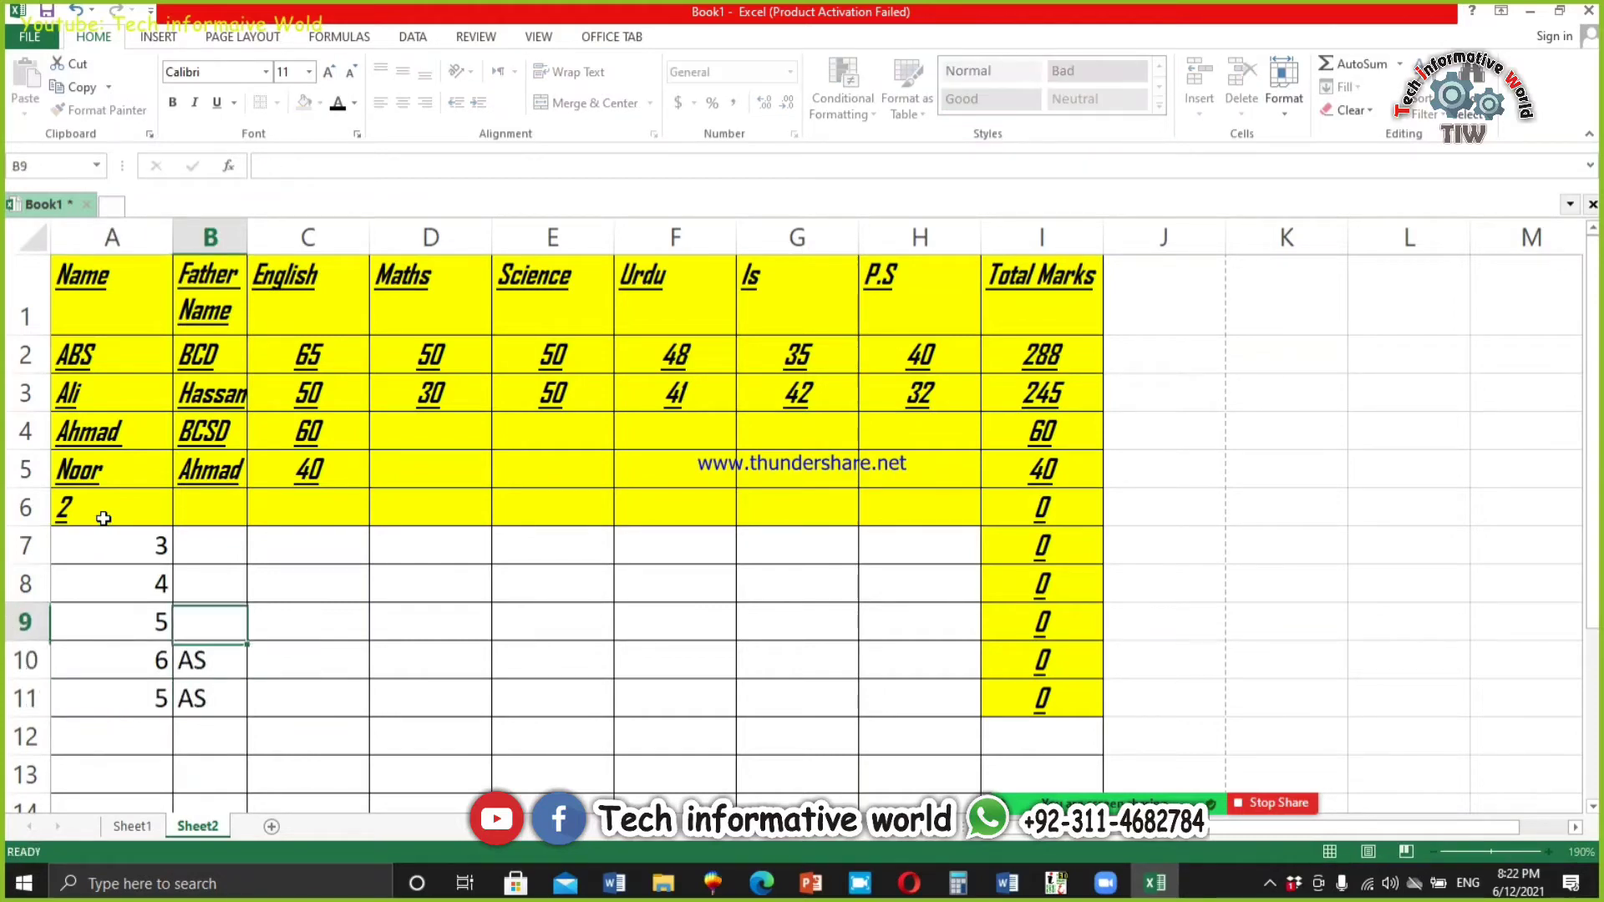
pyautogui.write('AS')
pyautogui.press('Up')
pyautogui.write('AS')
pyautogui.press('Up')
pyautogui.write('AS')
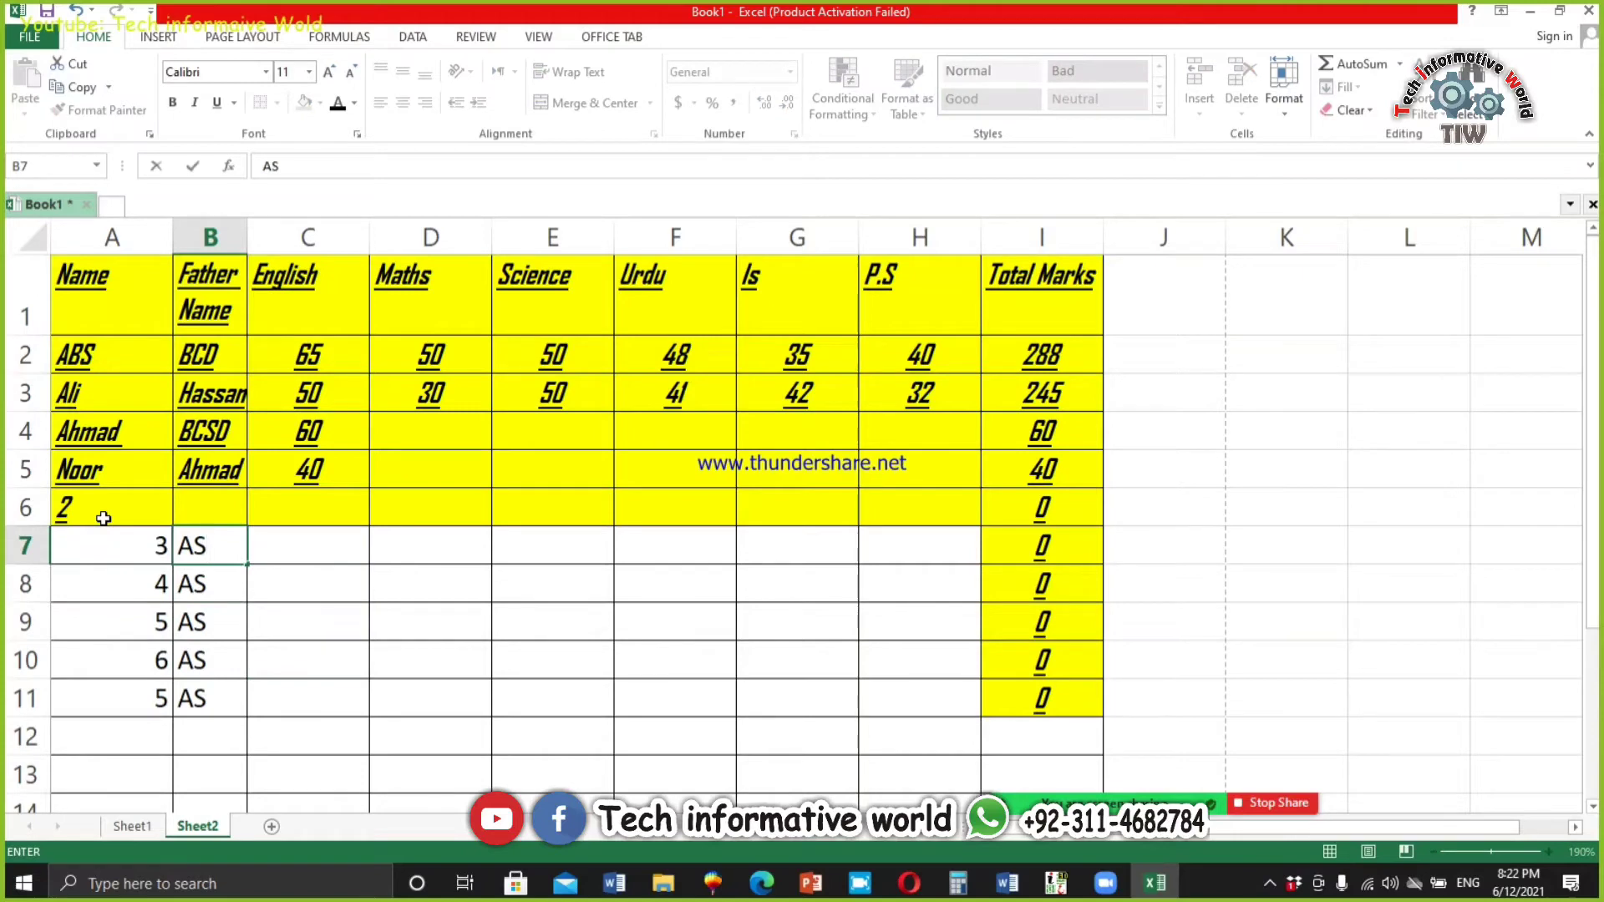
pyautogui.press('Tab')
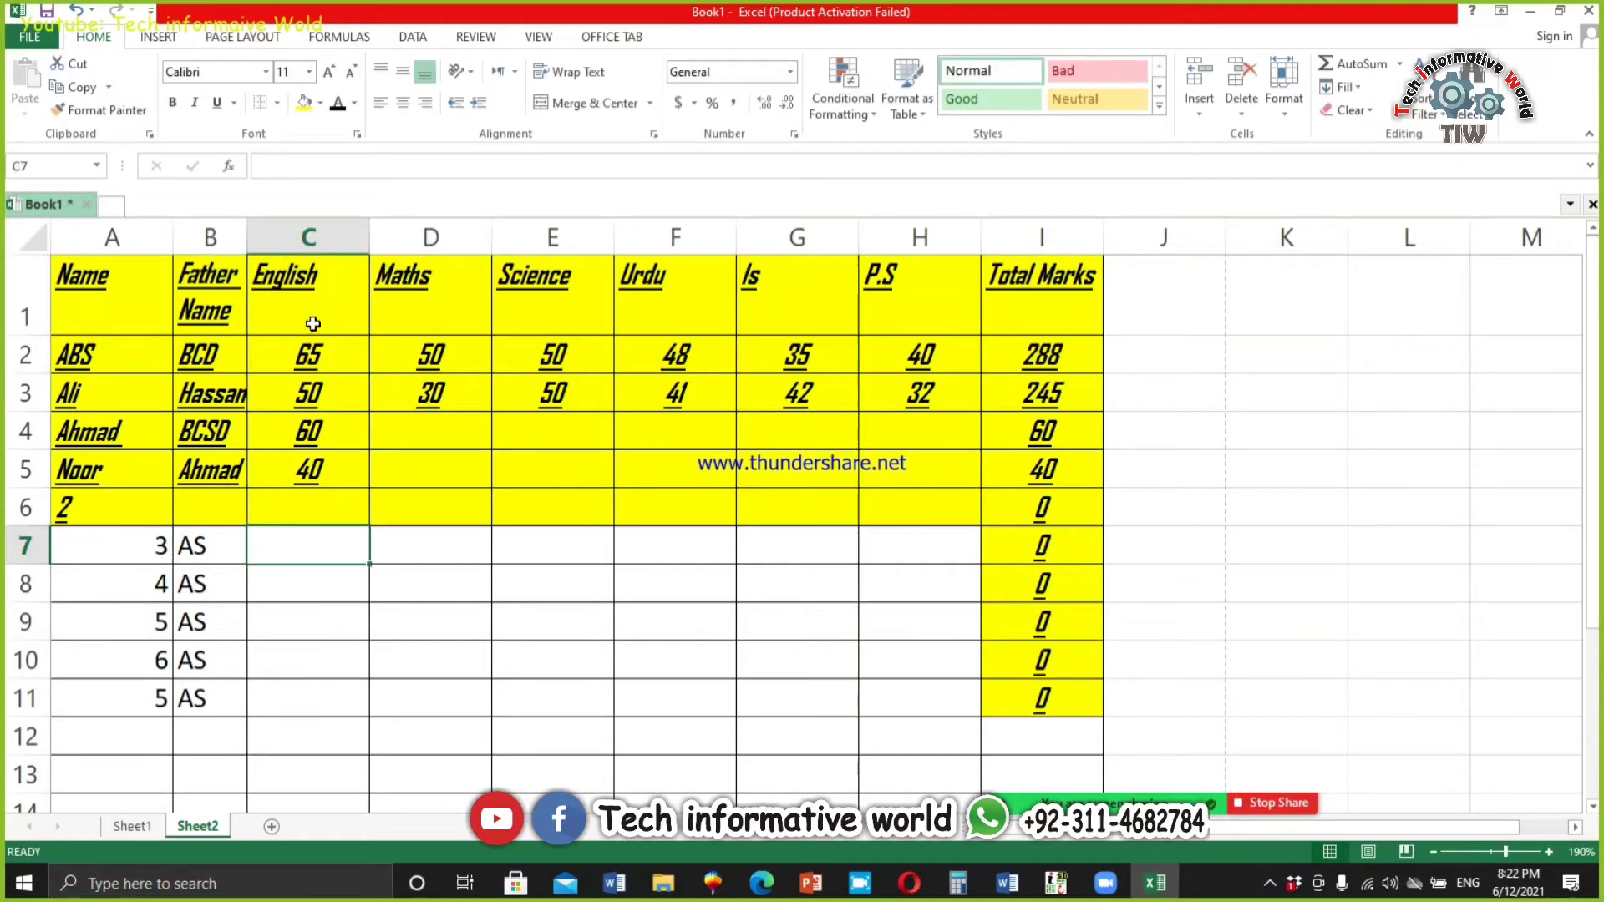
# Step: Enter the row 7 marks 50 for English, 20 for Maths, 21 for Science and 50 for Urdu
pyautogui.write('50')
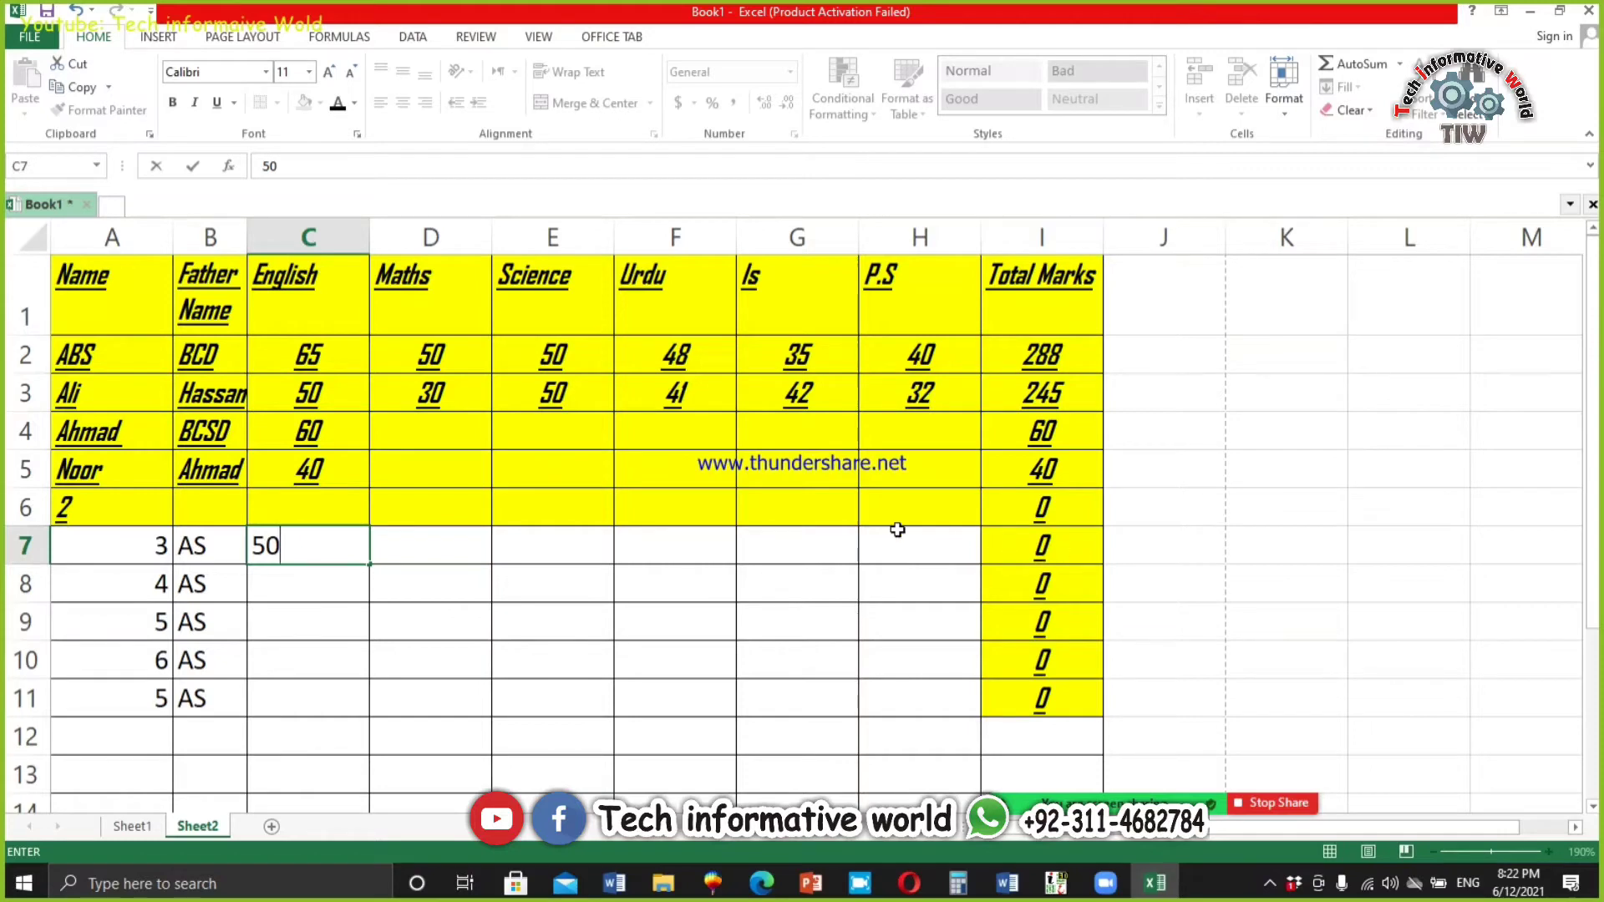
pyautogui.press('Tab')
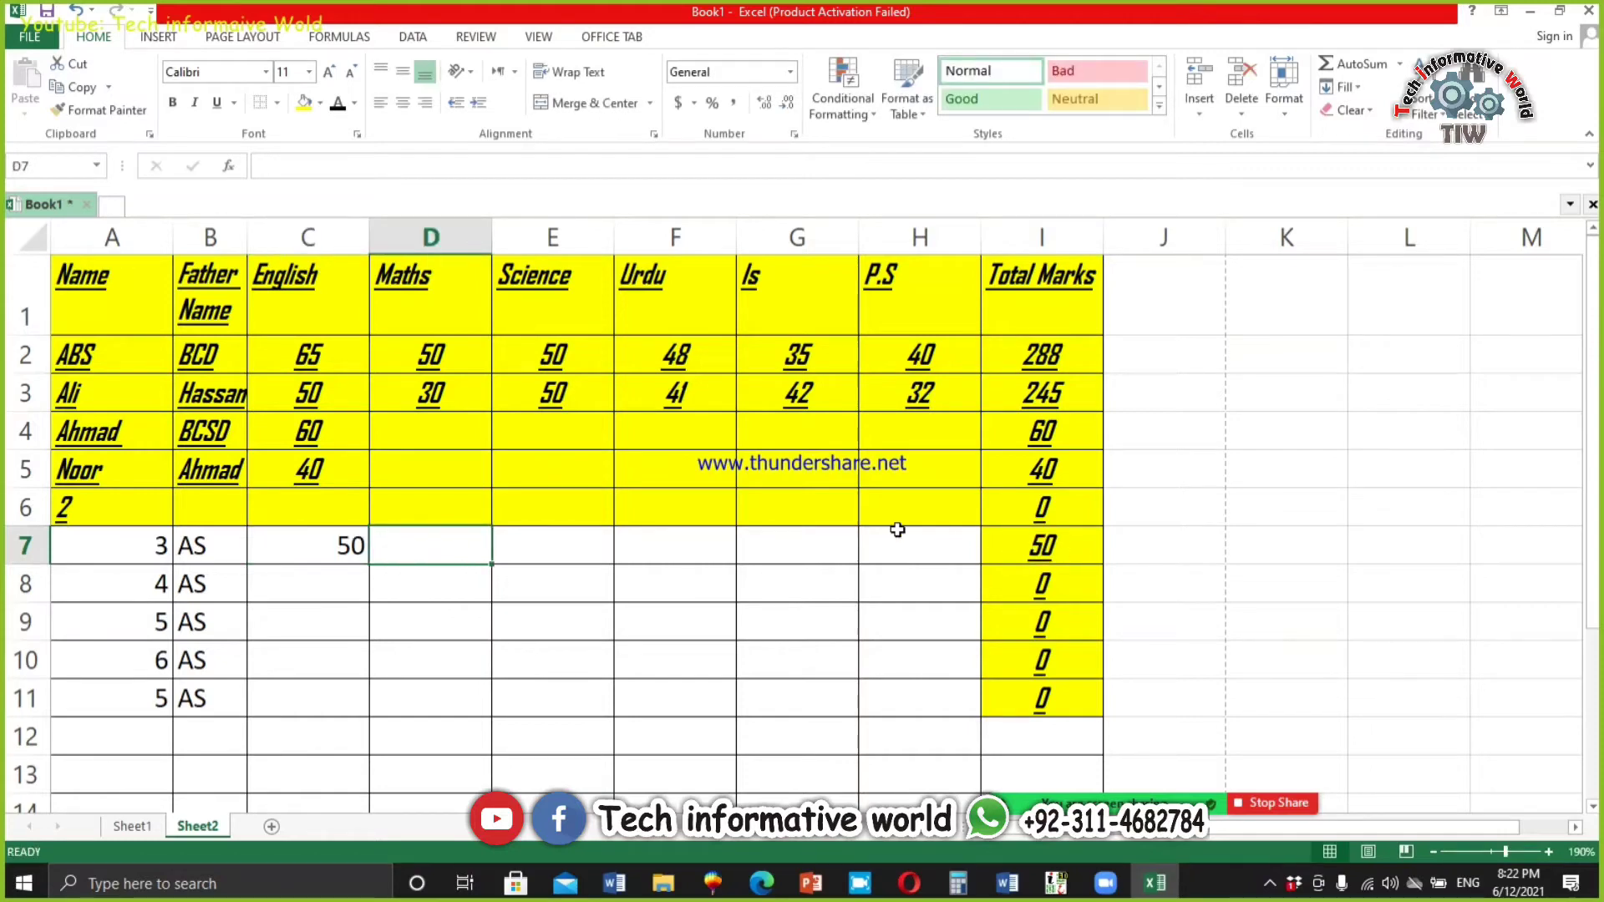
pyautogui.write('20')
pyautogui.press('Tab')
pyautogui.write('21')
pyautogui.press('Tab')
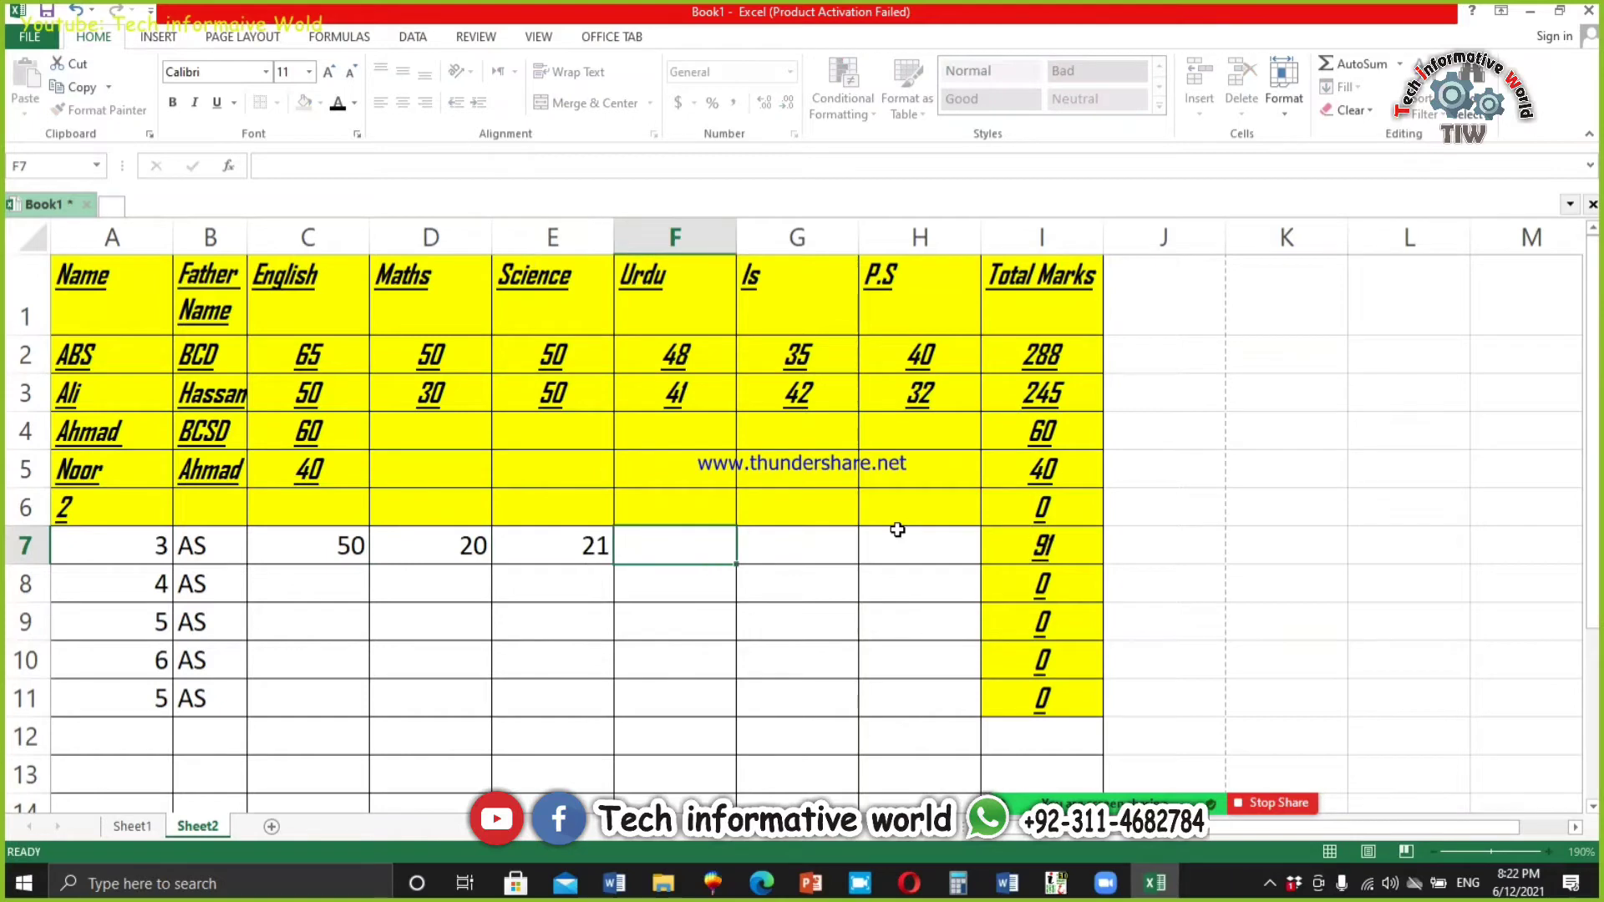
pyautogui.write('50')
pyautogui.press('Tab')
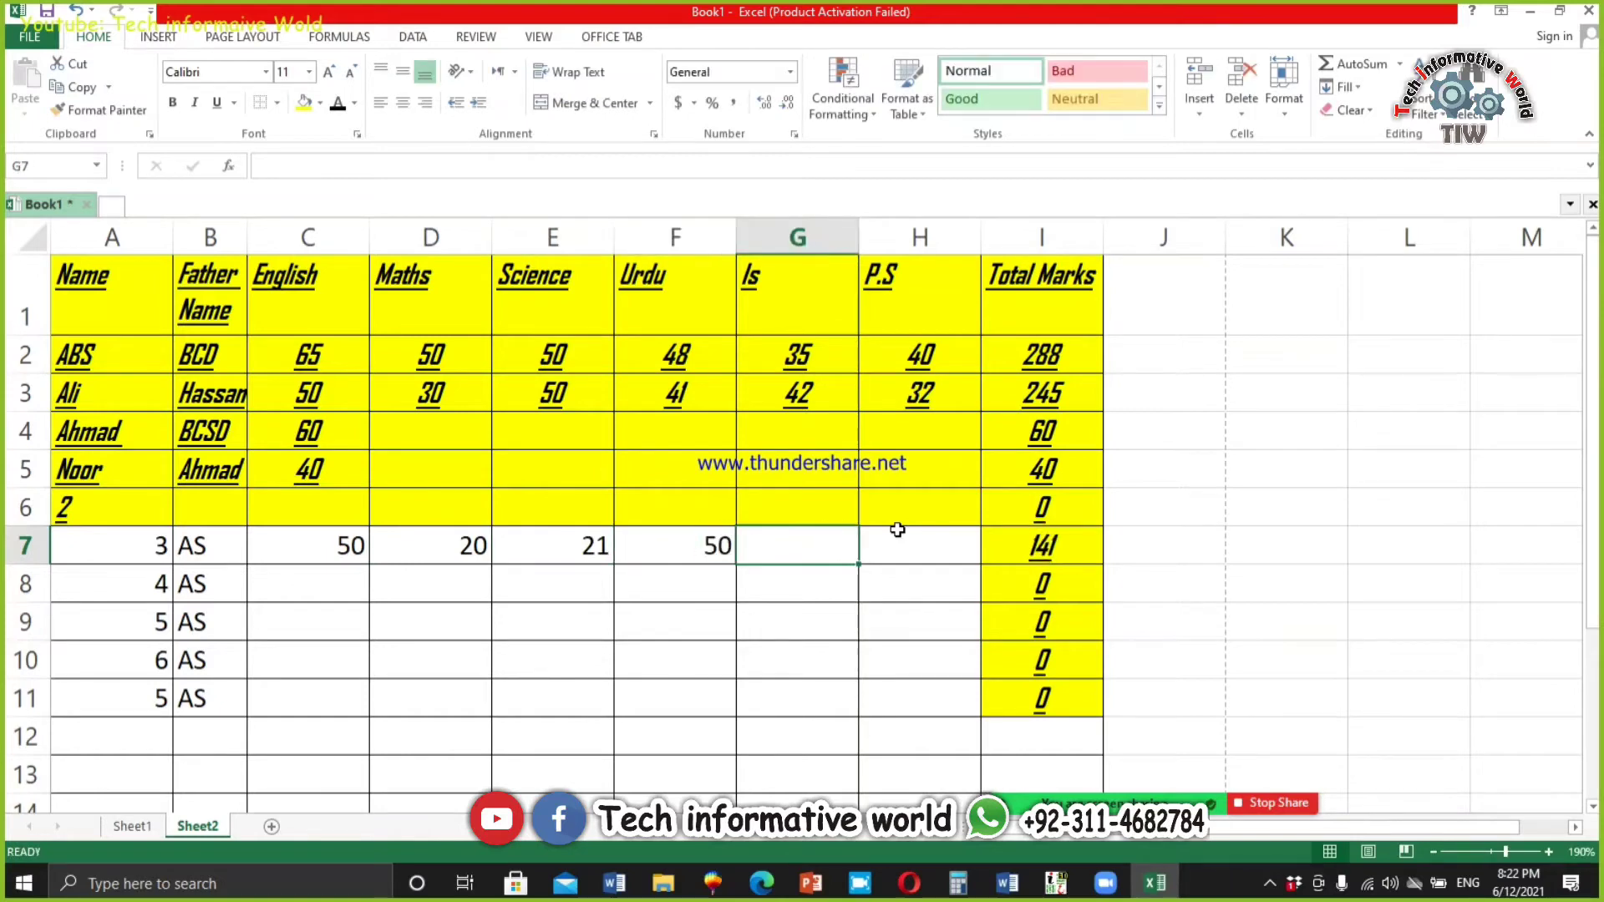
# Step: Enter 65 as the Is mark in G7, replace it with 20, and enter 35 as the P.S mark in H7
pyautogui.write('65')
pyautogui.press('Tab')
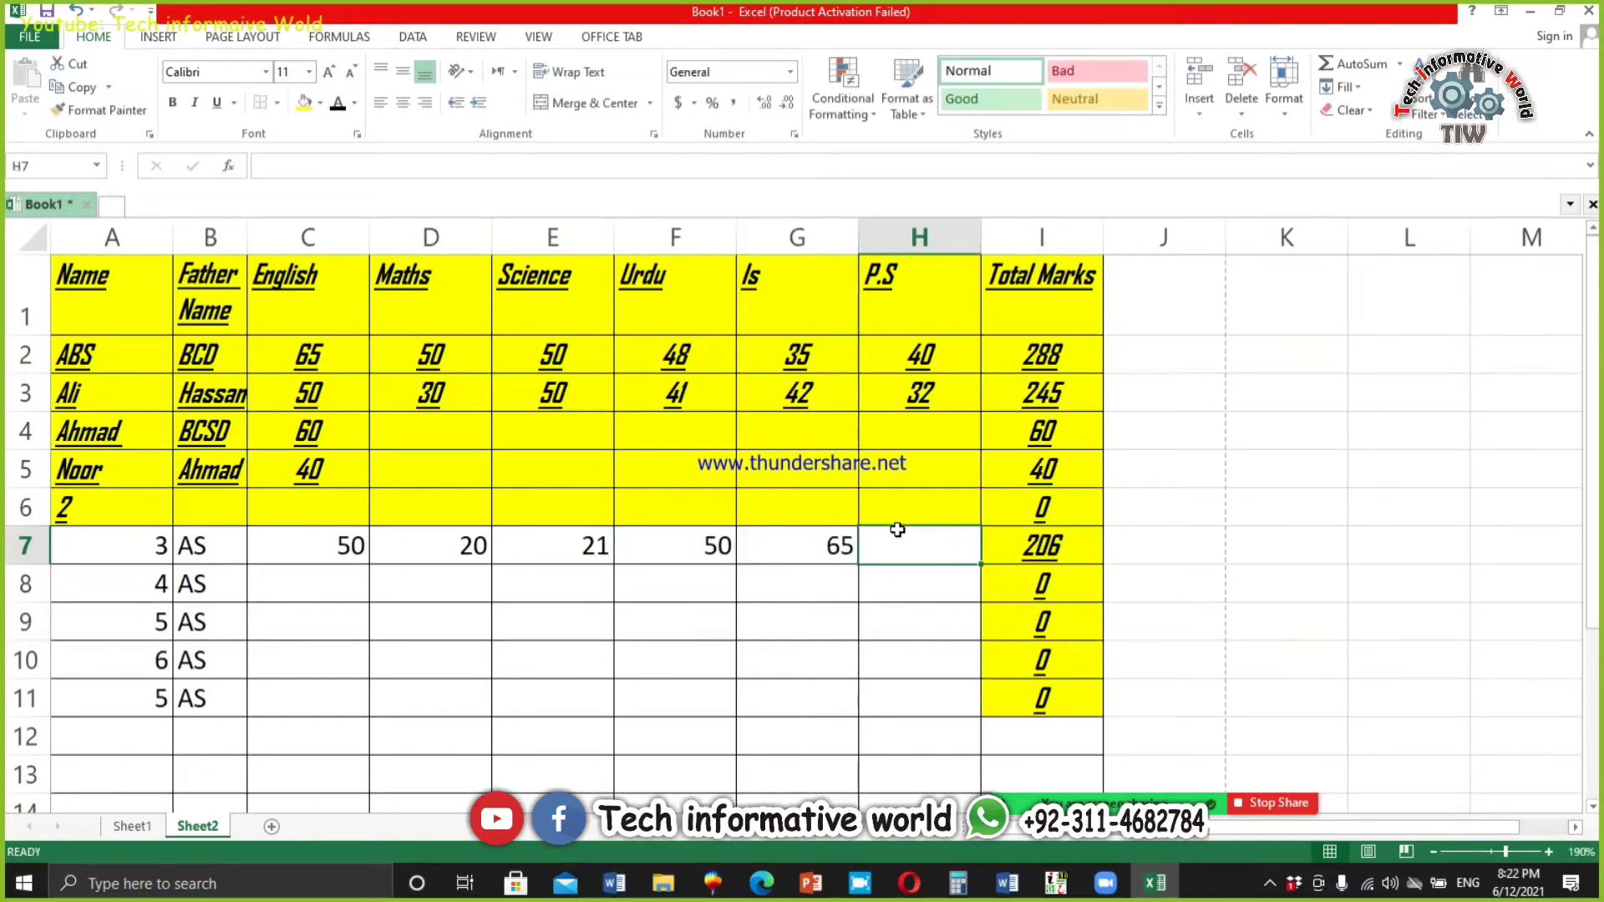
pyautogui.press('Left')
pyautogui.write('20')
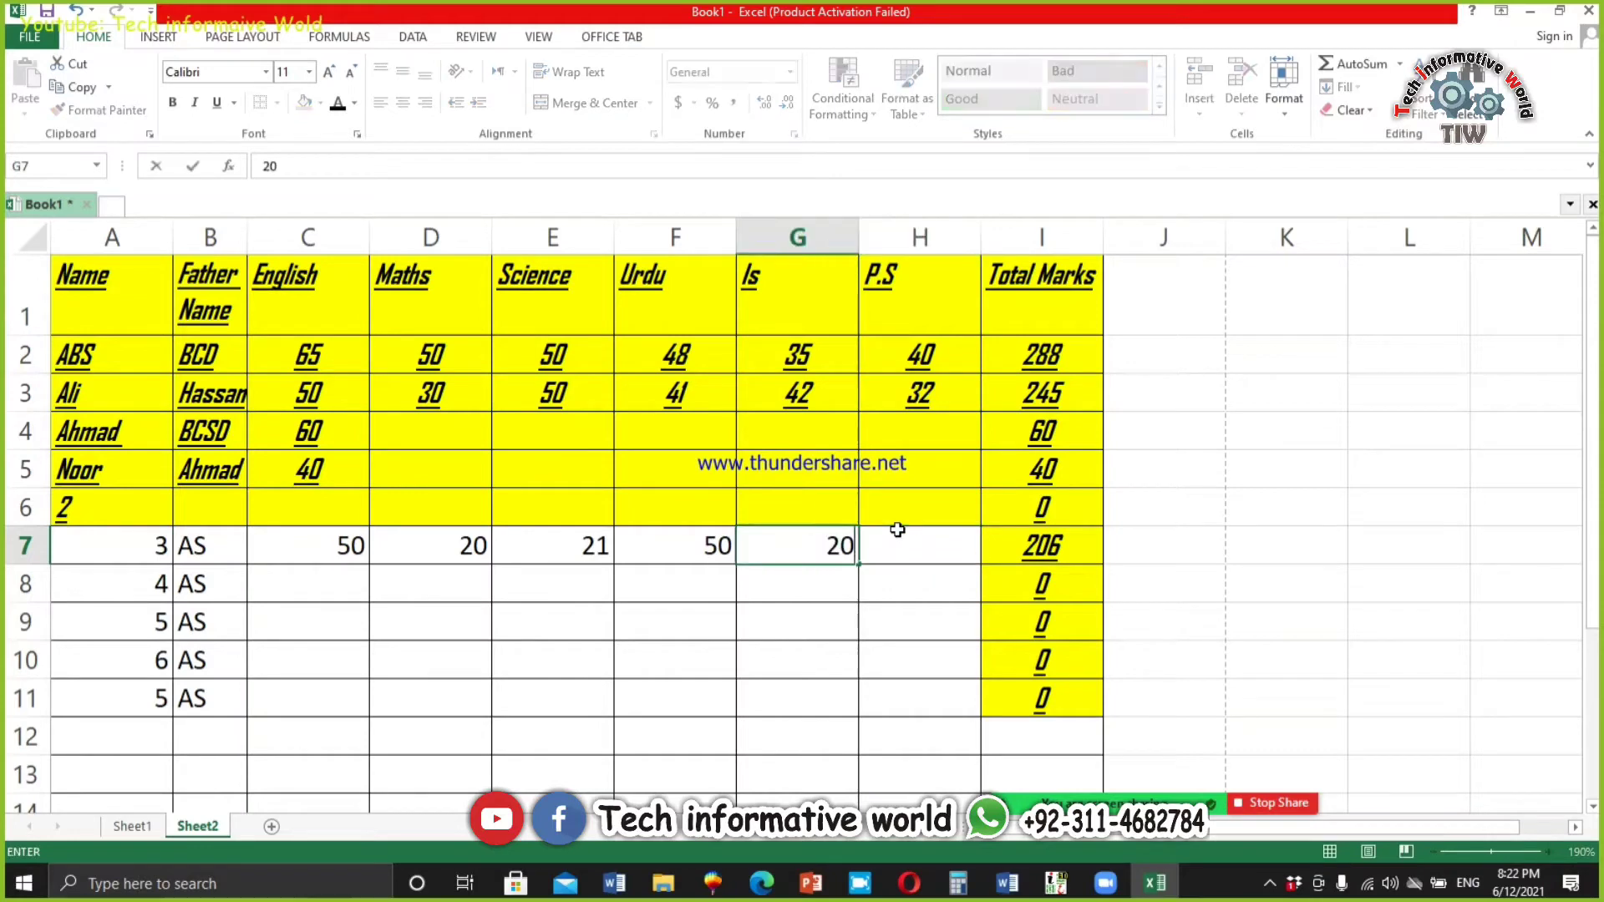
pyautogui.press('Tab')
pyautogui.write('35')
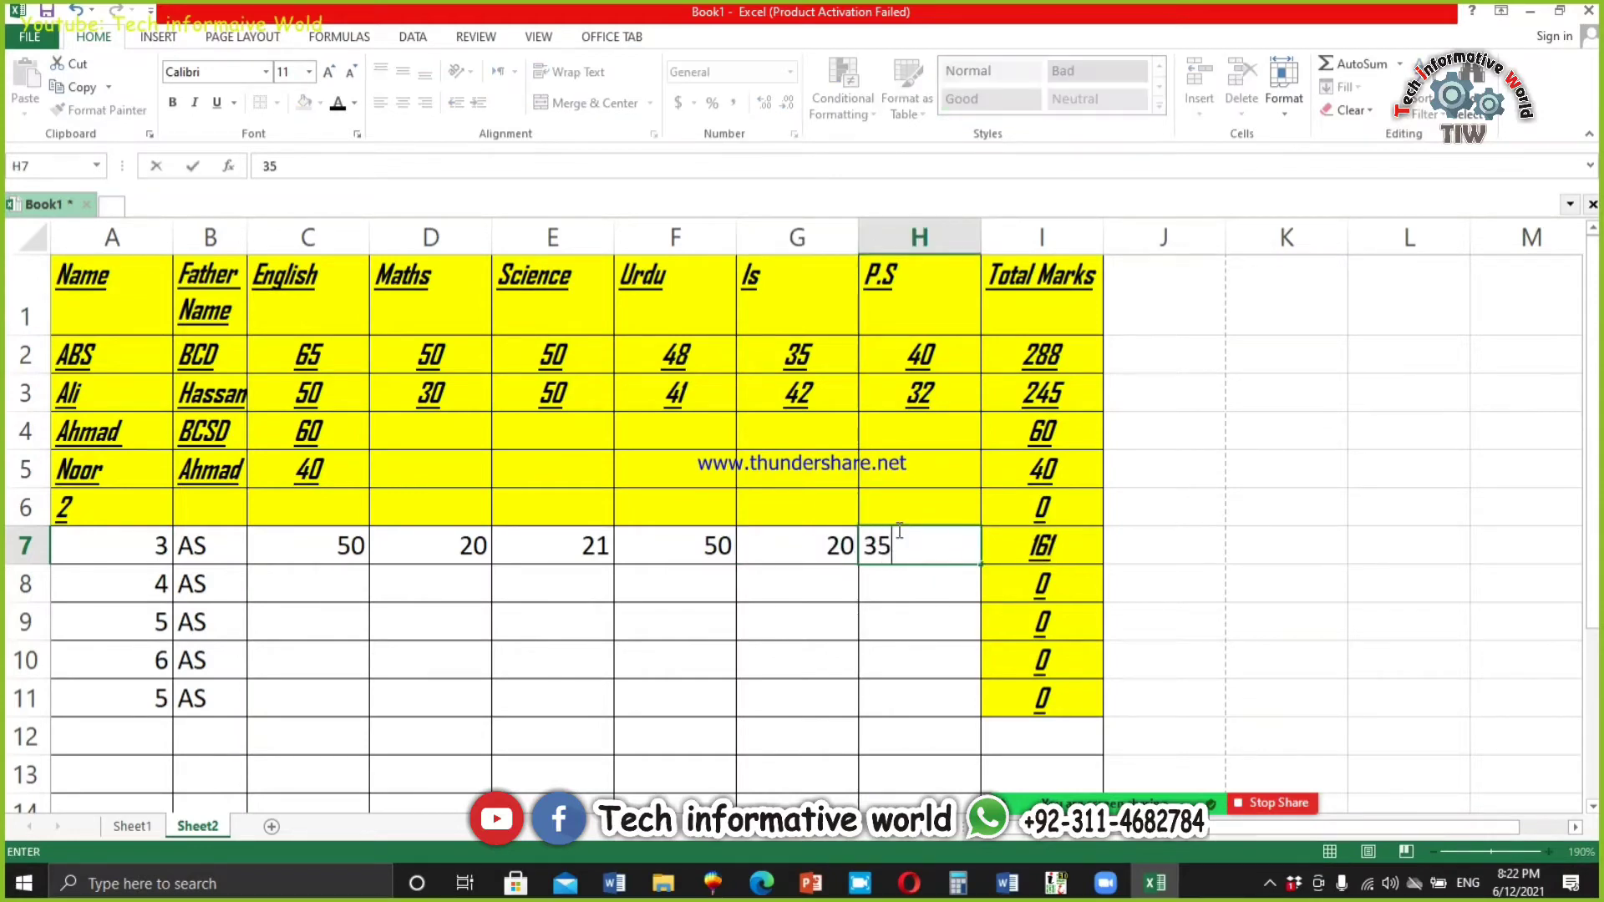
pyautogui.press('Return')
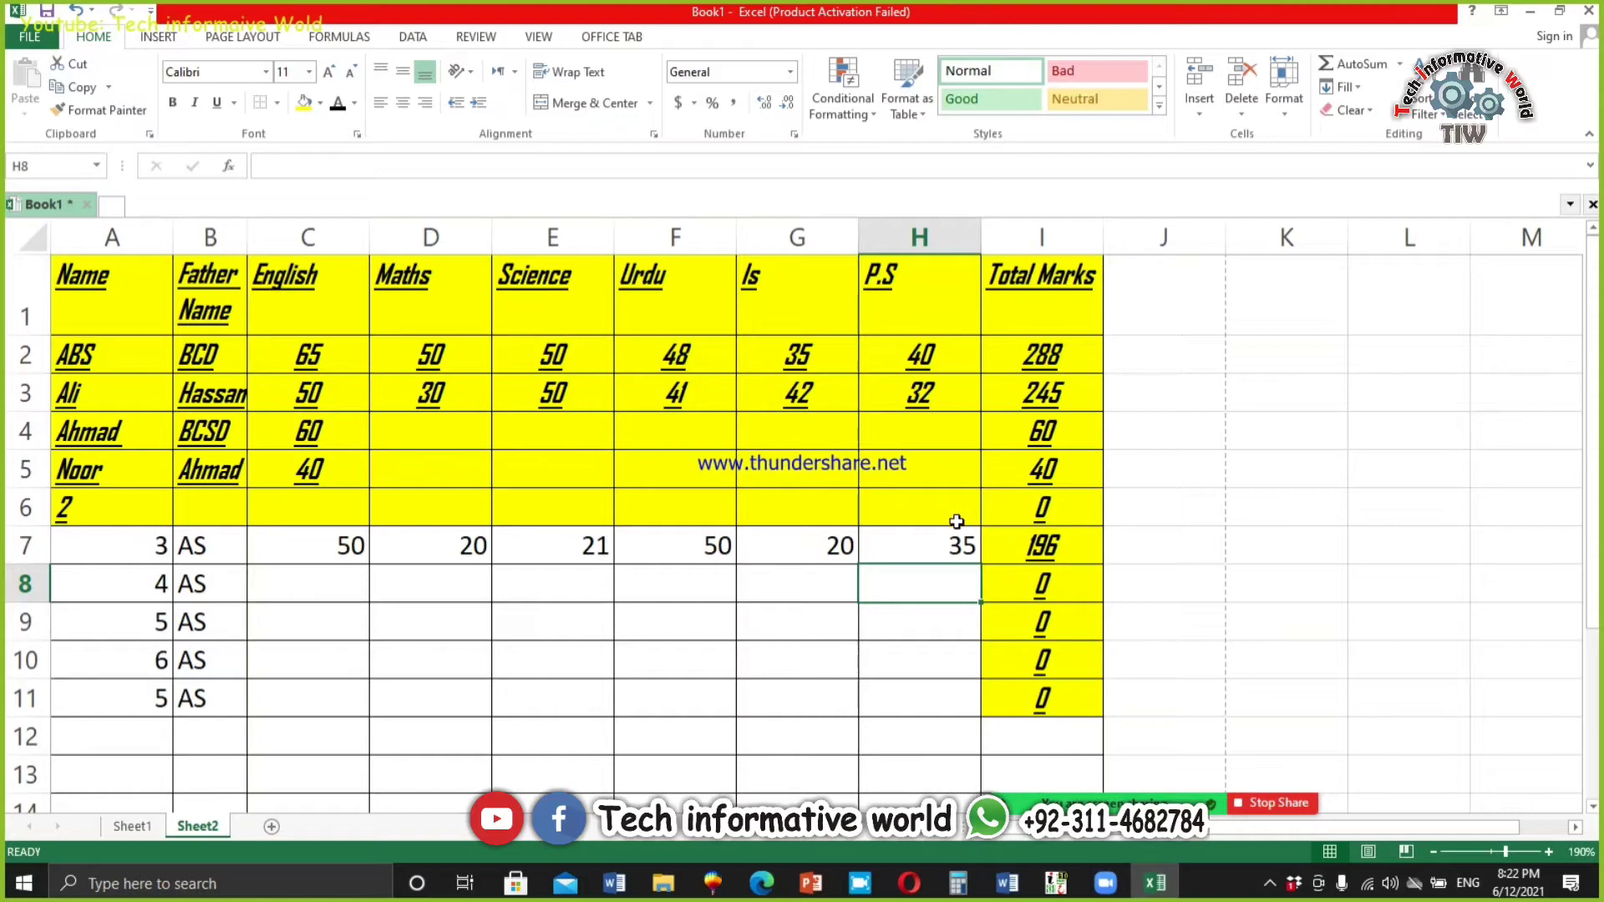
# Step: Enter the subject marks 12, 21, 12, 12, 21 and 21 across row 10 in cells C10:H10
pyautogui.click(311, 659)
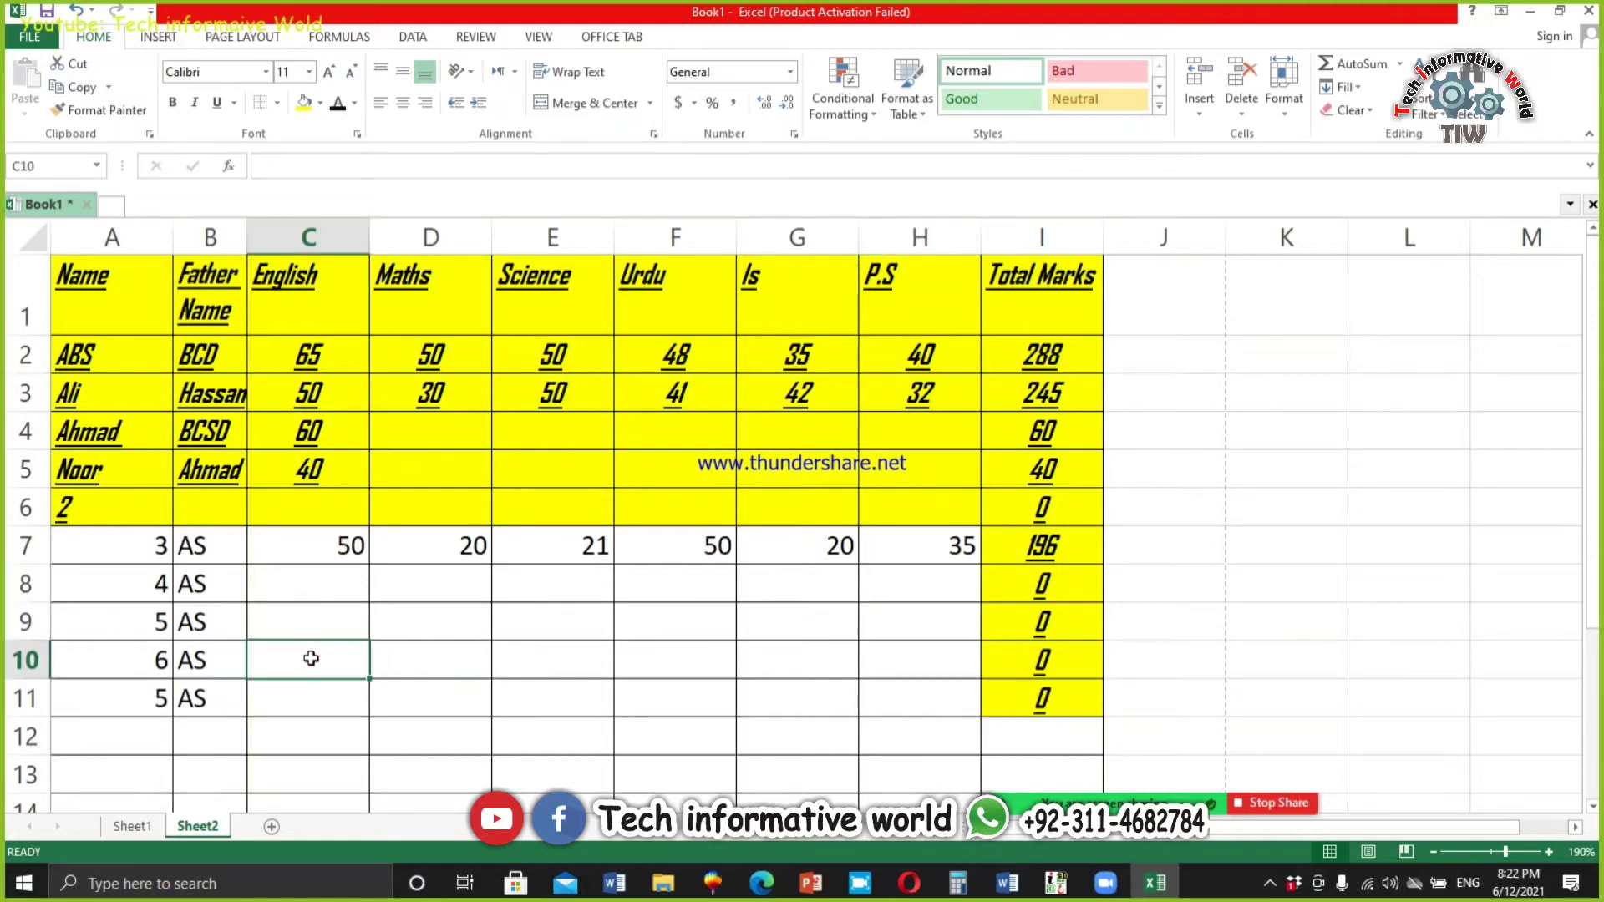
pyautogui.write('12')
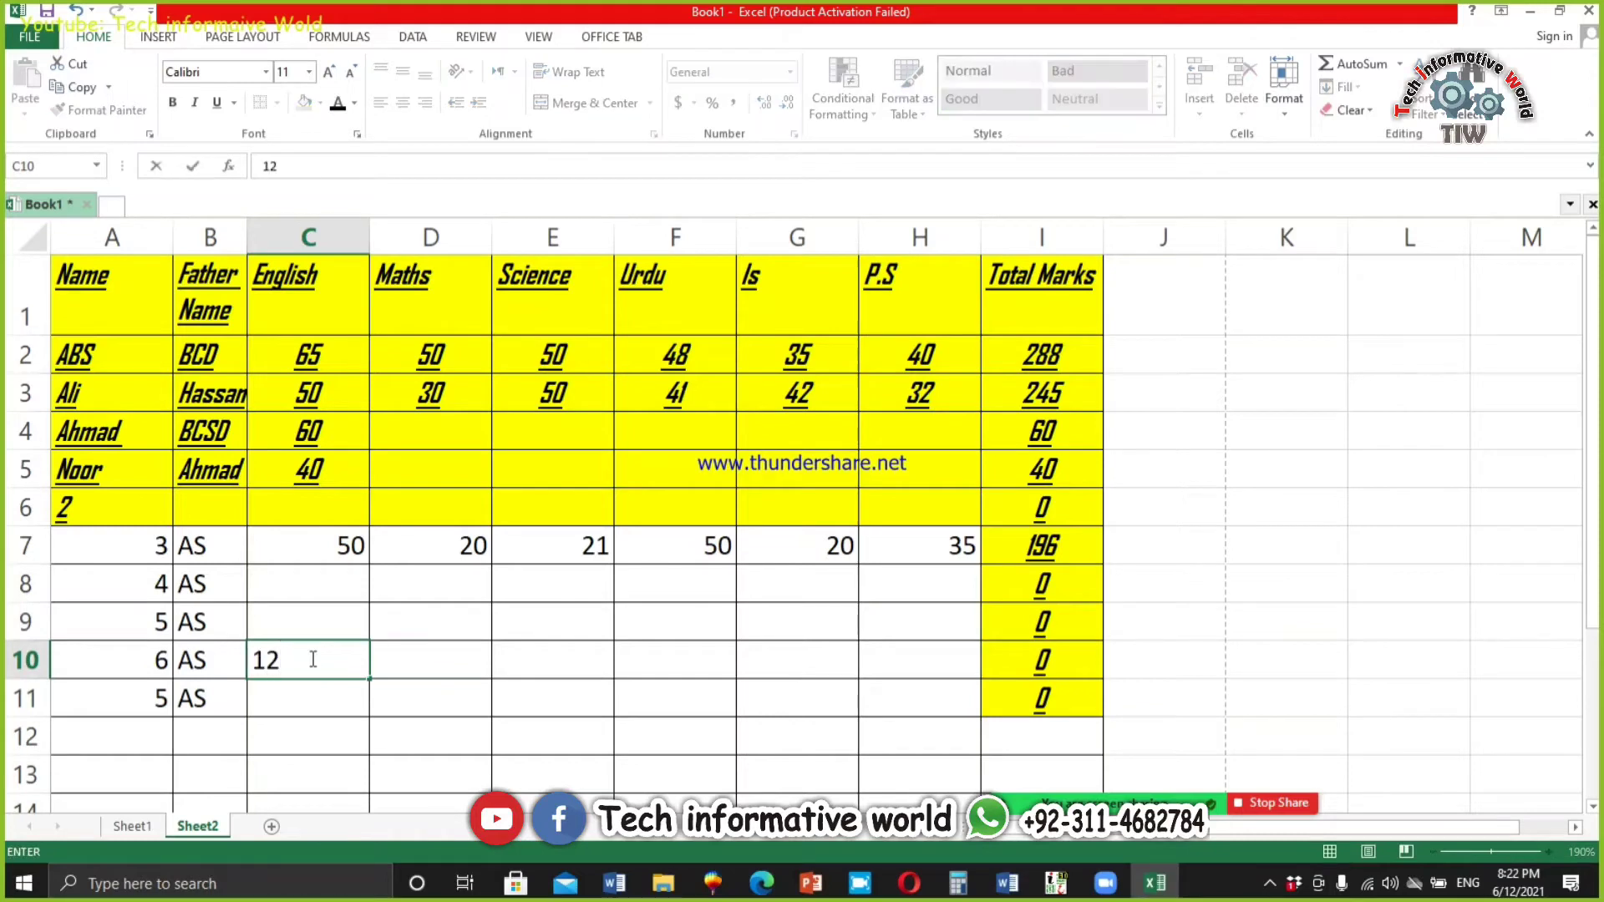
pyautogui.press('Tab')
pyautogui.write('21')
pyautogui.press('Tab')
pyautogui.write('12')
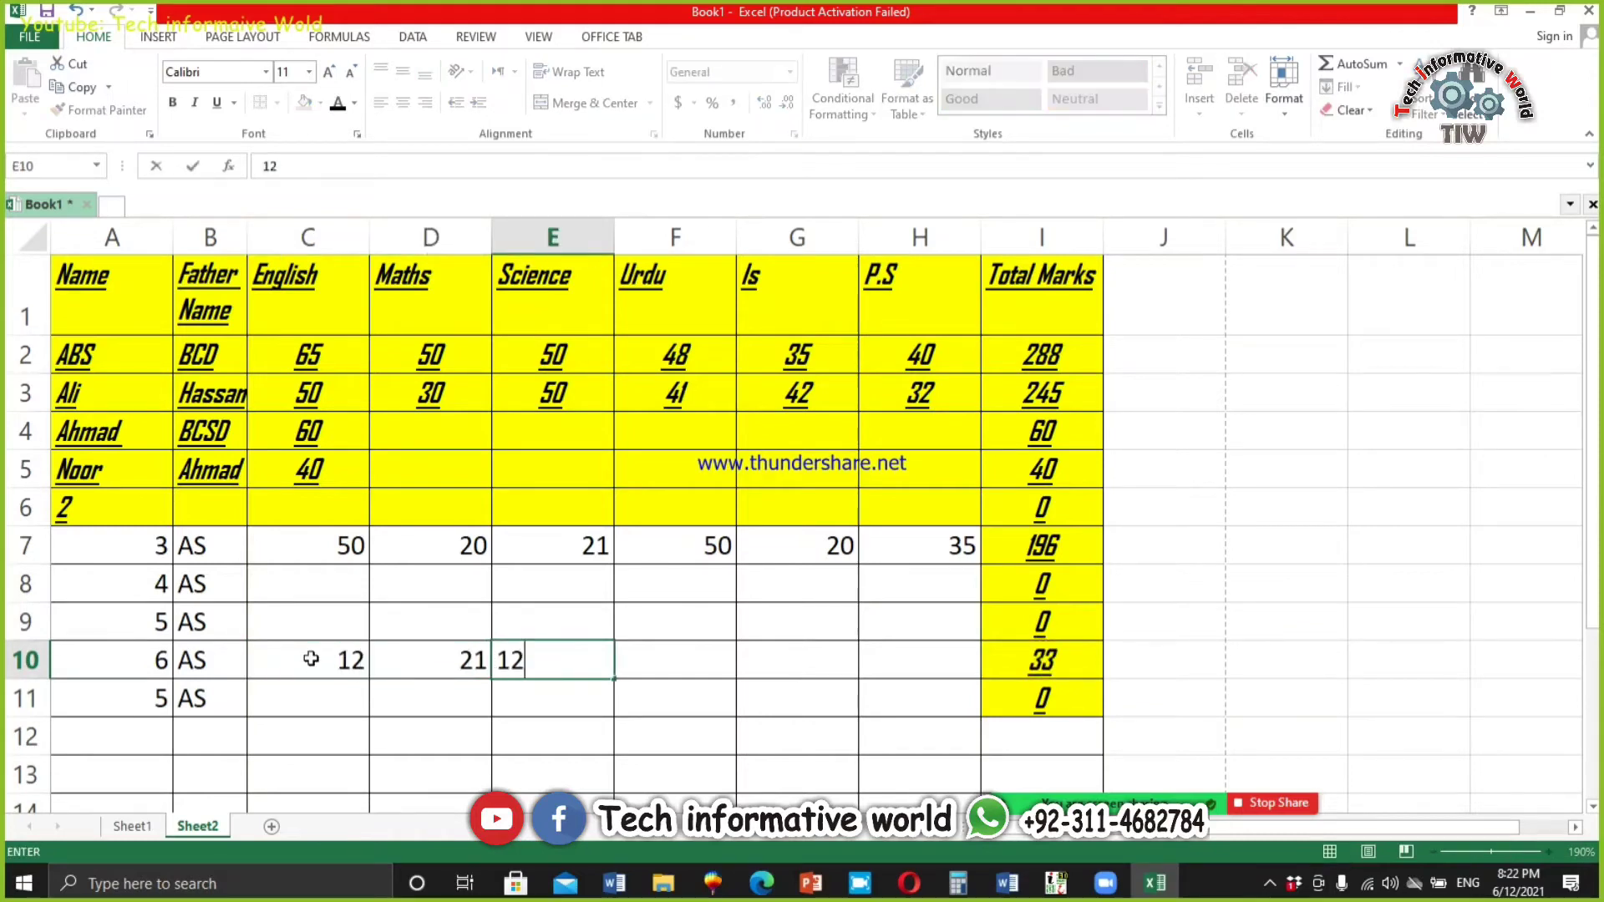
pyautogui.press('Tab')
pyautogui.write('12')
pyautogui.press('Tab')
pyautogui.write('21')
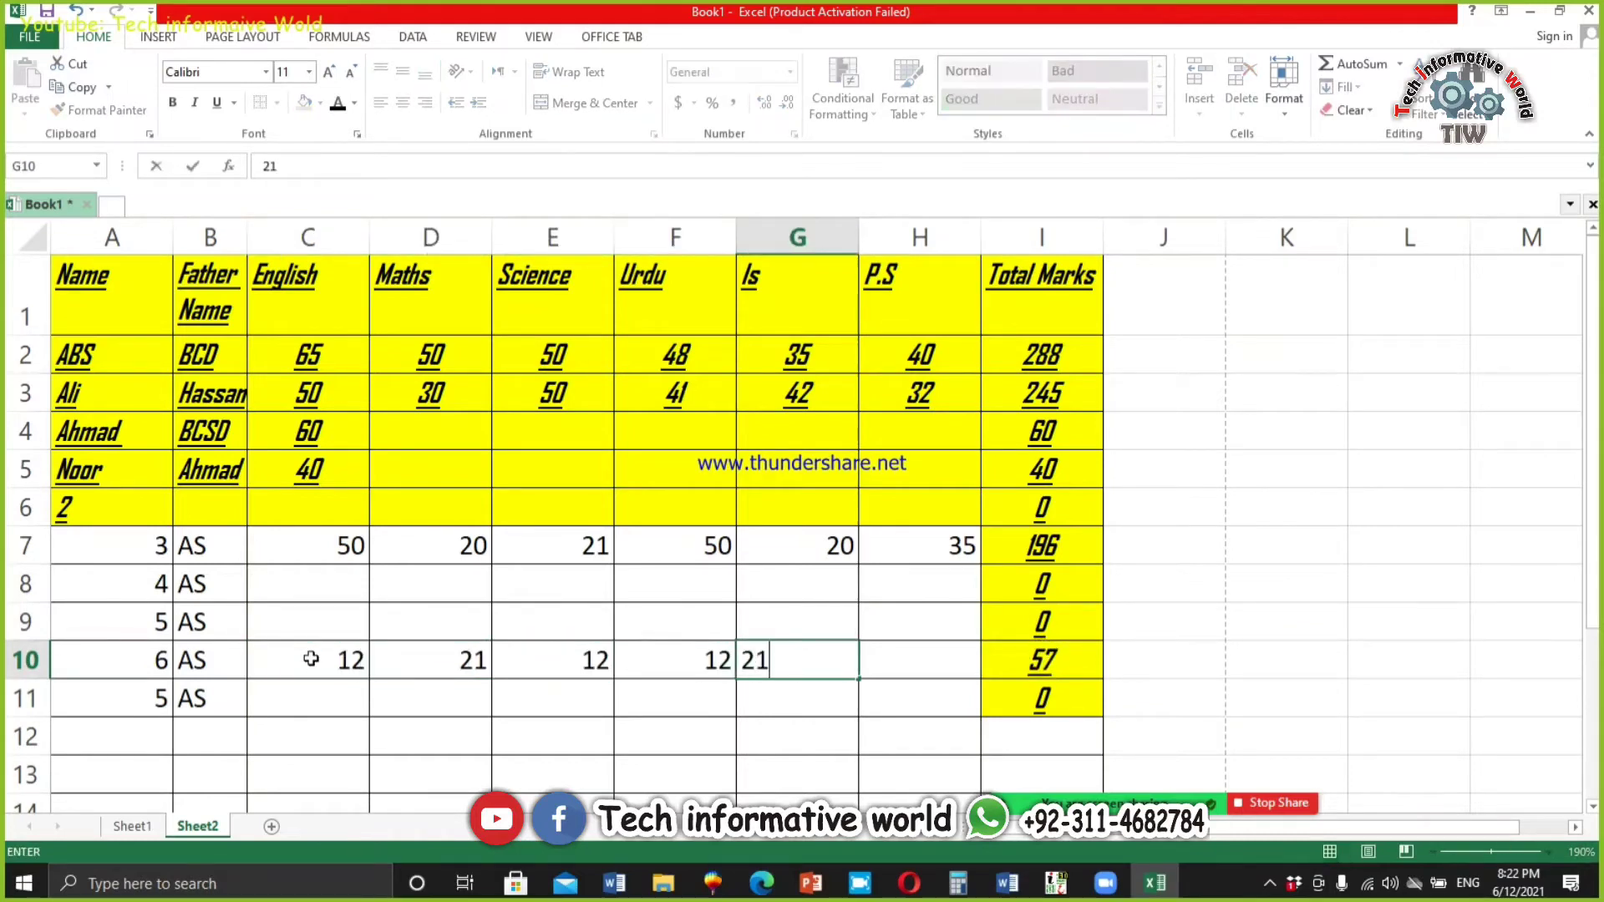
pyautogui.press('Tab')
pyautogui.write('21')
pyautogui.press('Tab')
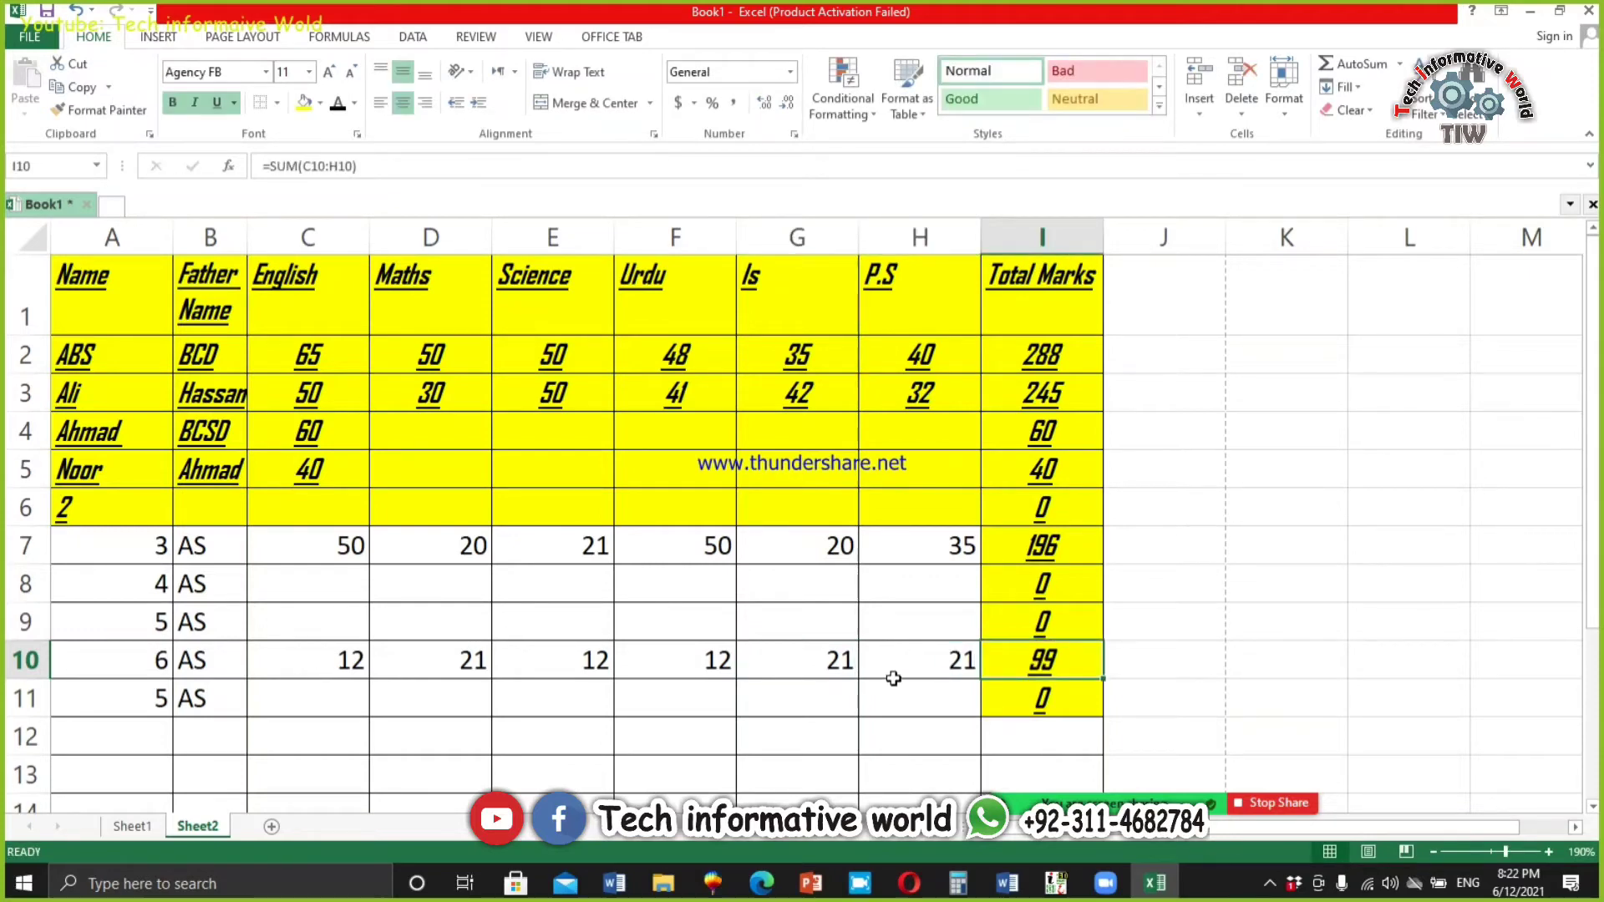
# Step: Enter the sample numbers 150 in L6 and 50 in N6, in the empty area beside the marks table
pyautogui.hscroll(1, 1152, 840)
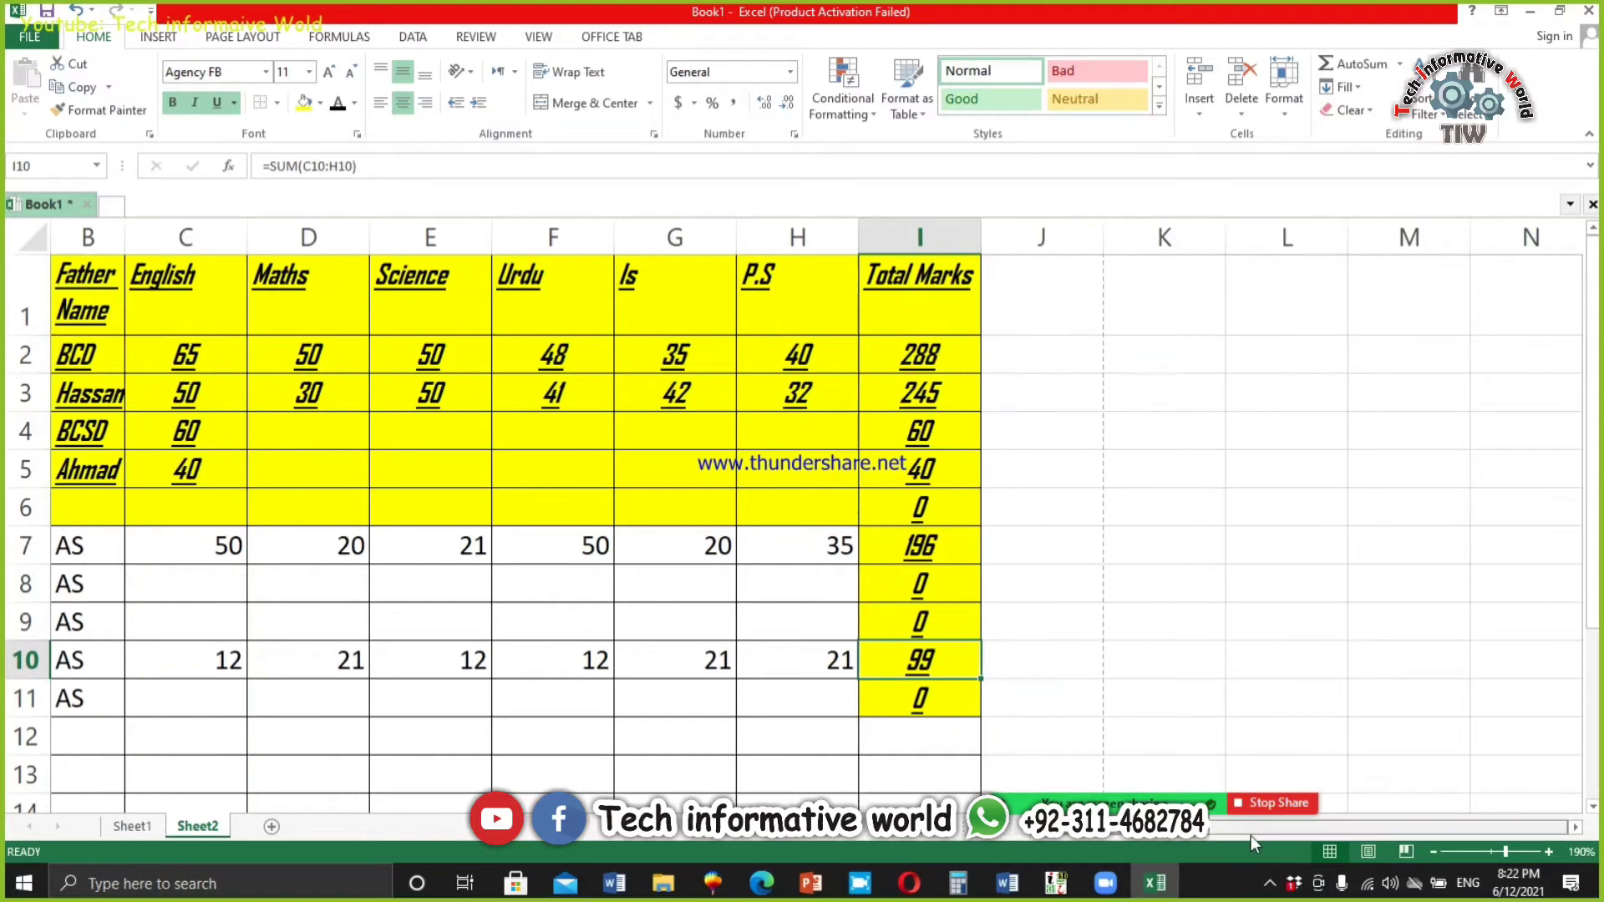
pyautogui.click(1284, 509)
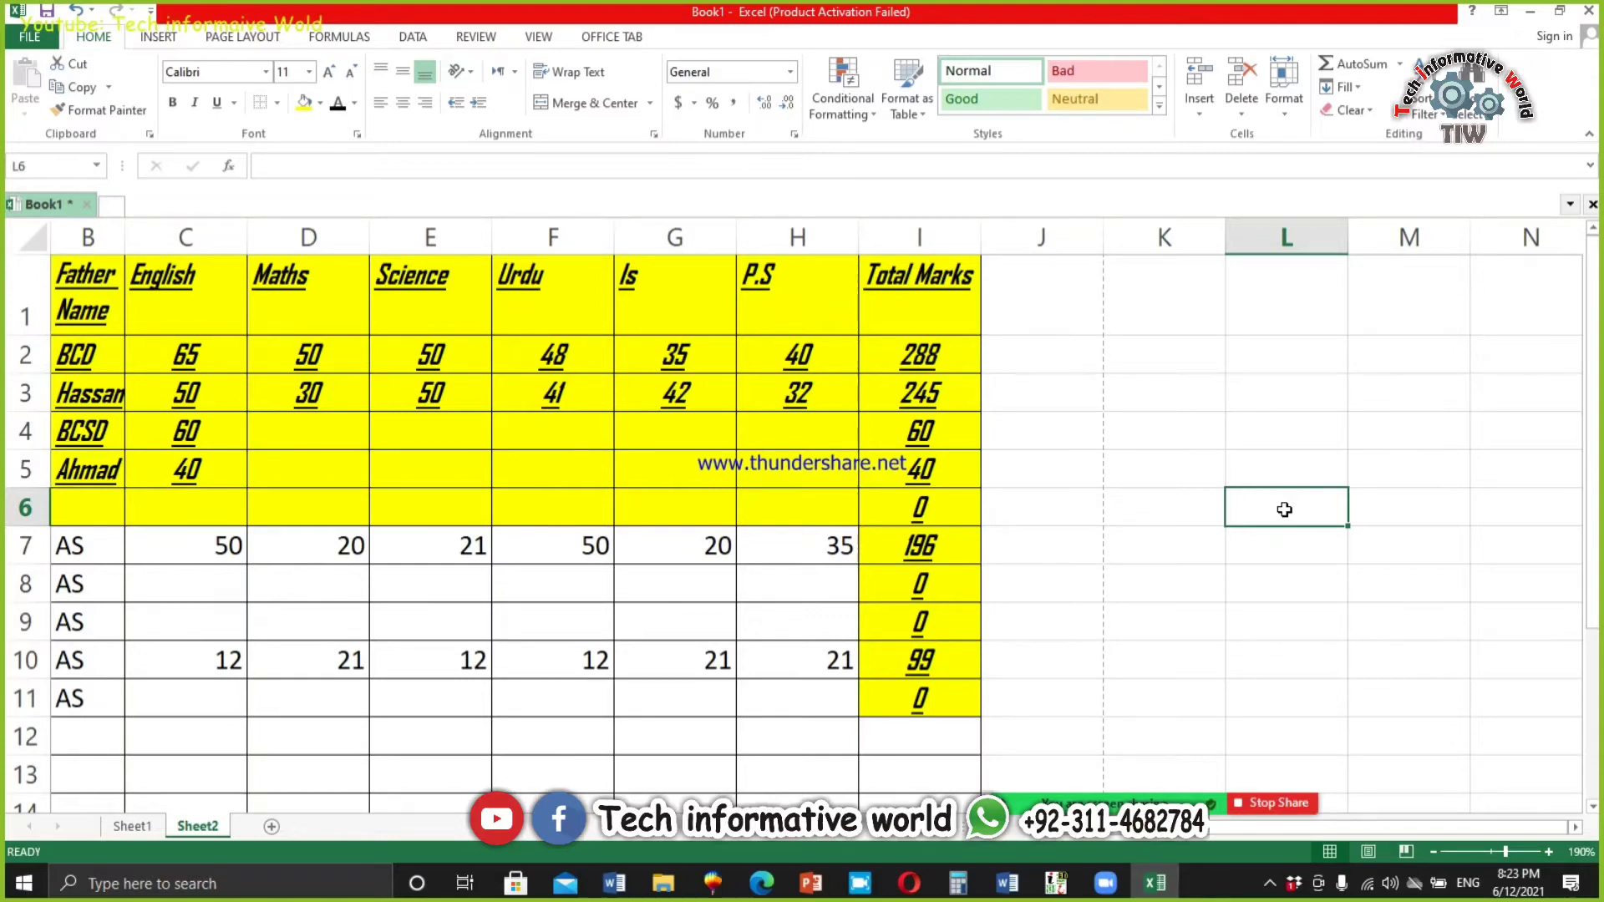
pyautogui.write('150')
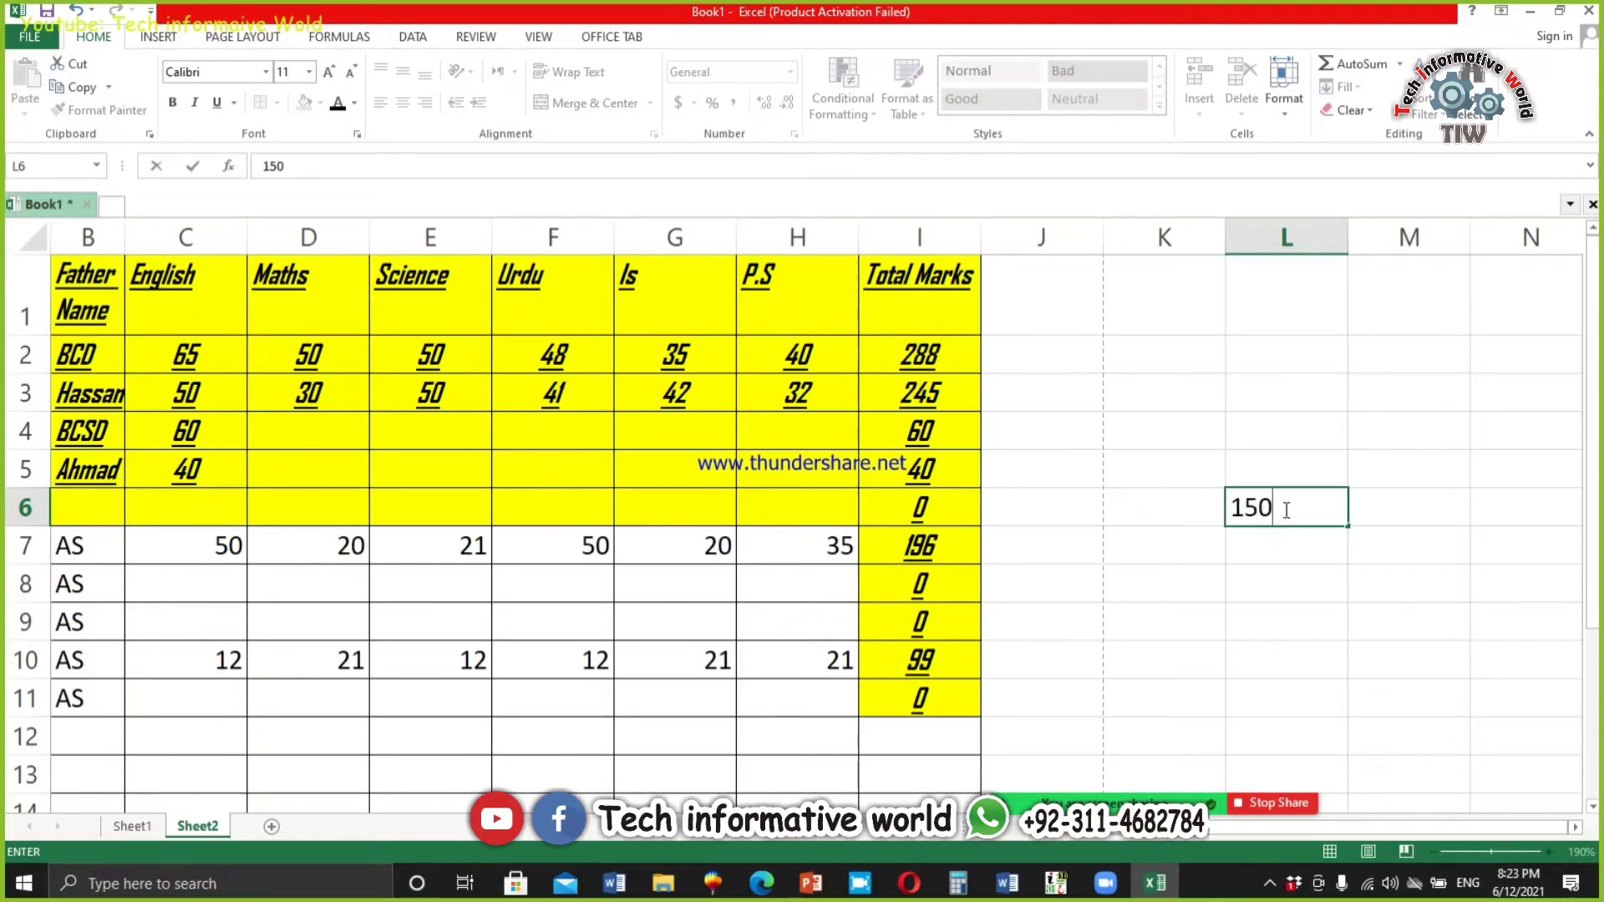
pyautogui.press('Right')
pyautogui.press('Right')
pyautogui.press('Right')
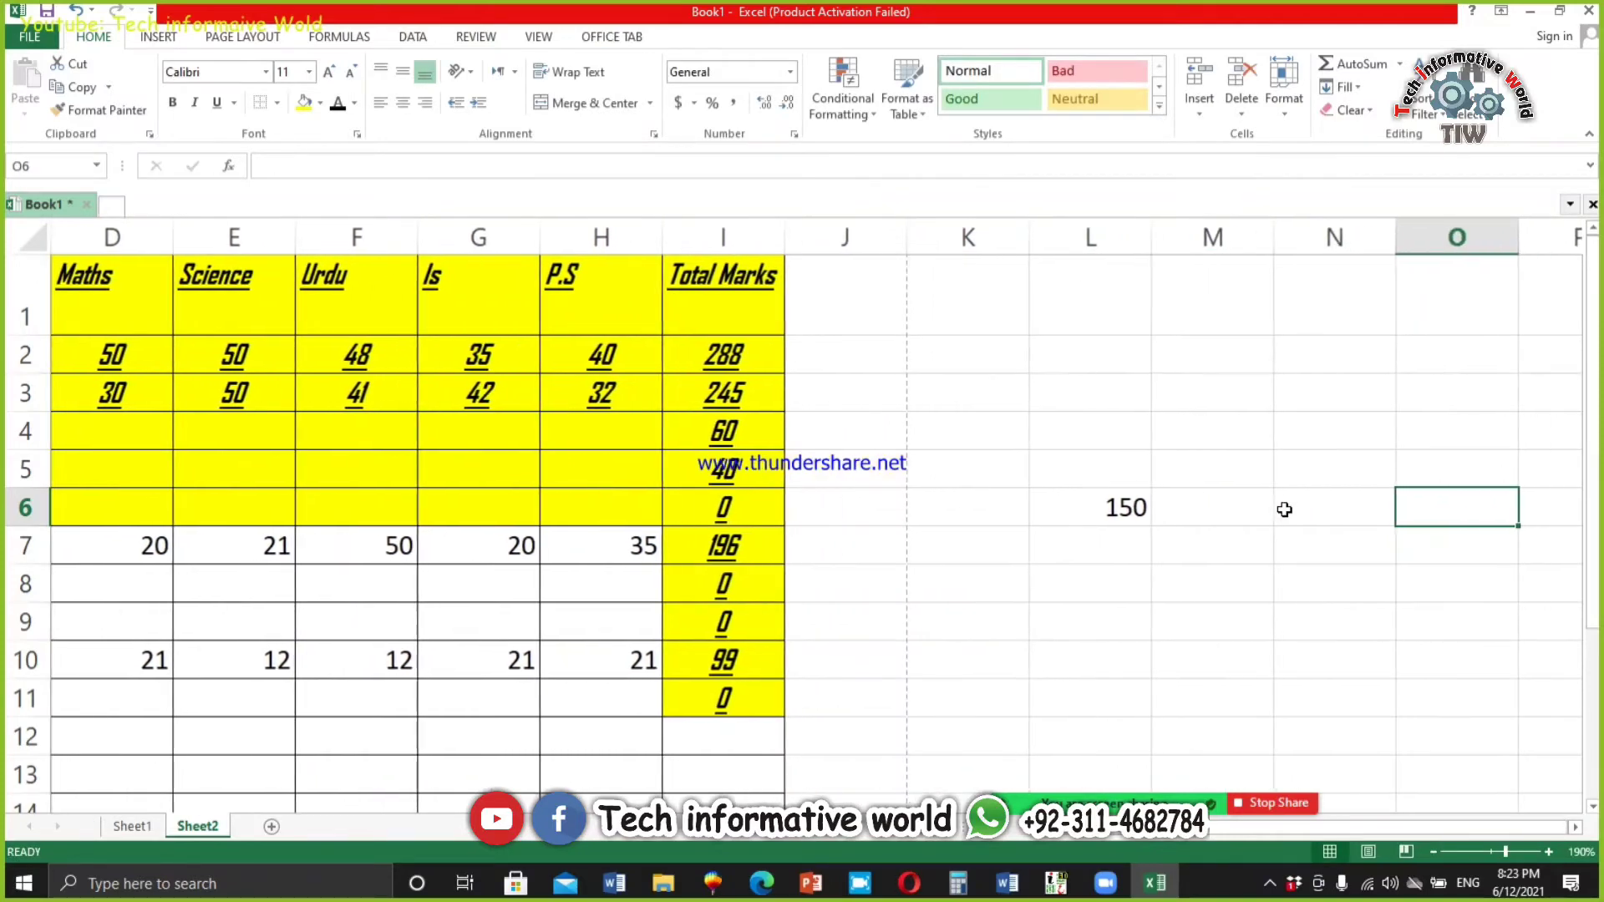
pyautogui.click(1284, 509)
pyautogui.write('50')
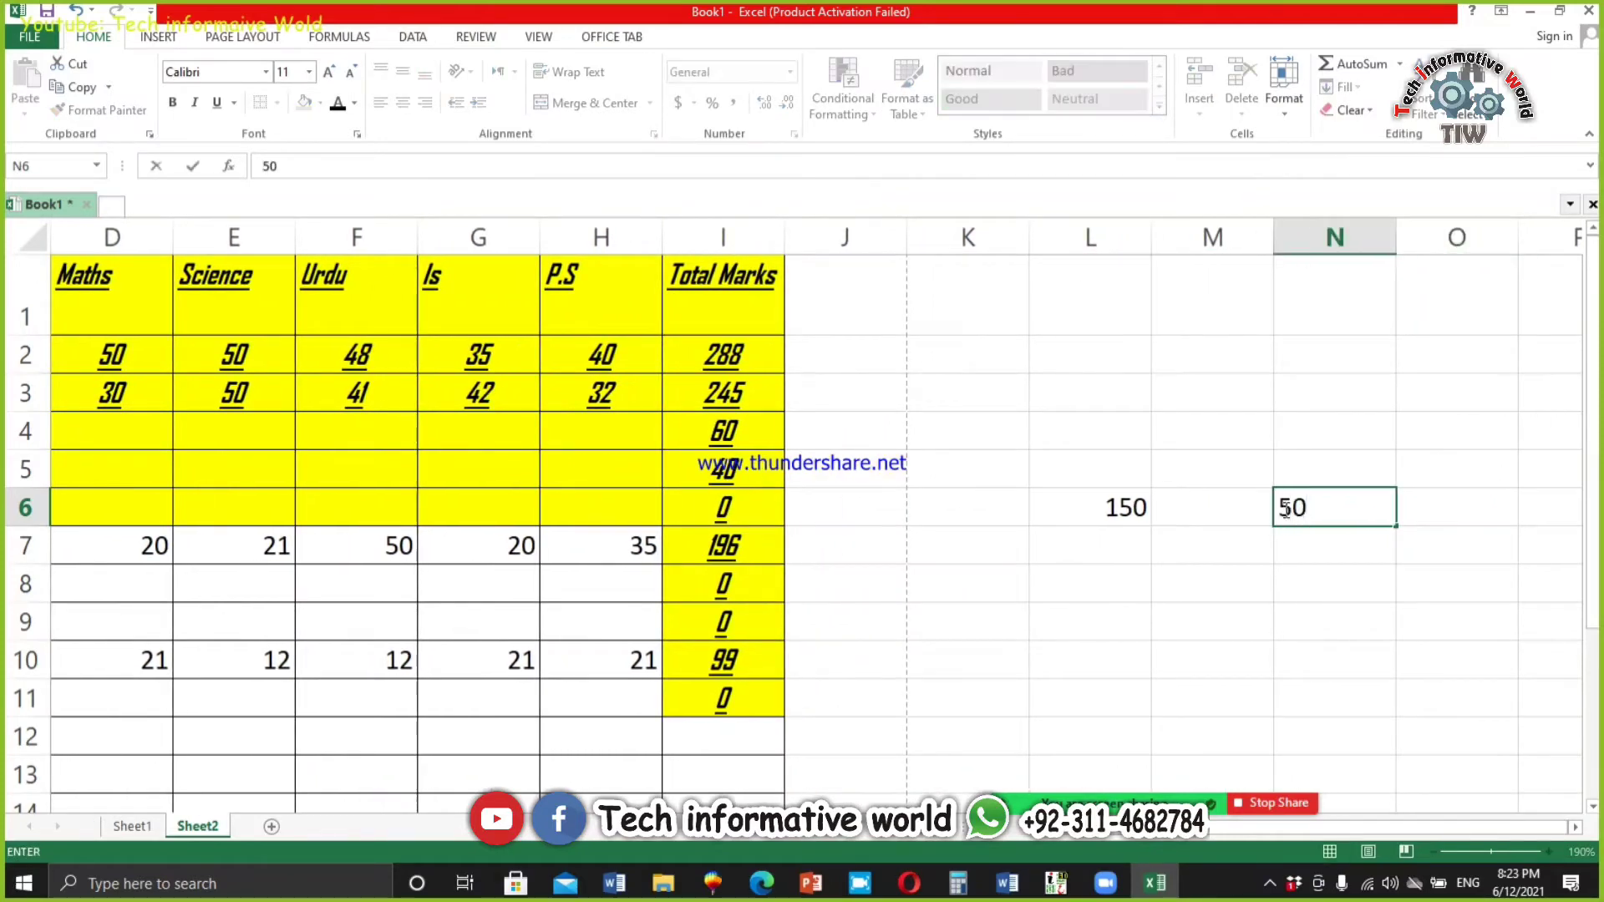
pyautogui.press('Return')
# Step: Enter the sample number 100 in cell M7, one row below the other two sample numbers
pyautogui.press('Left')
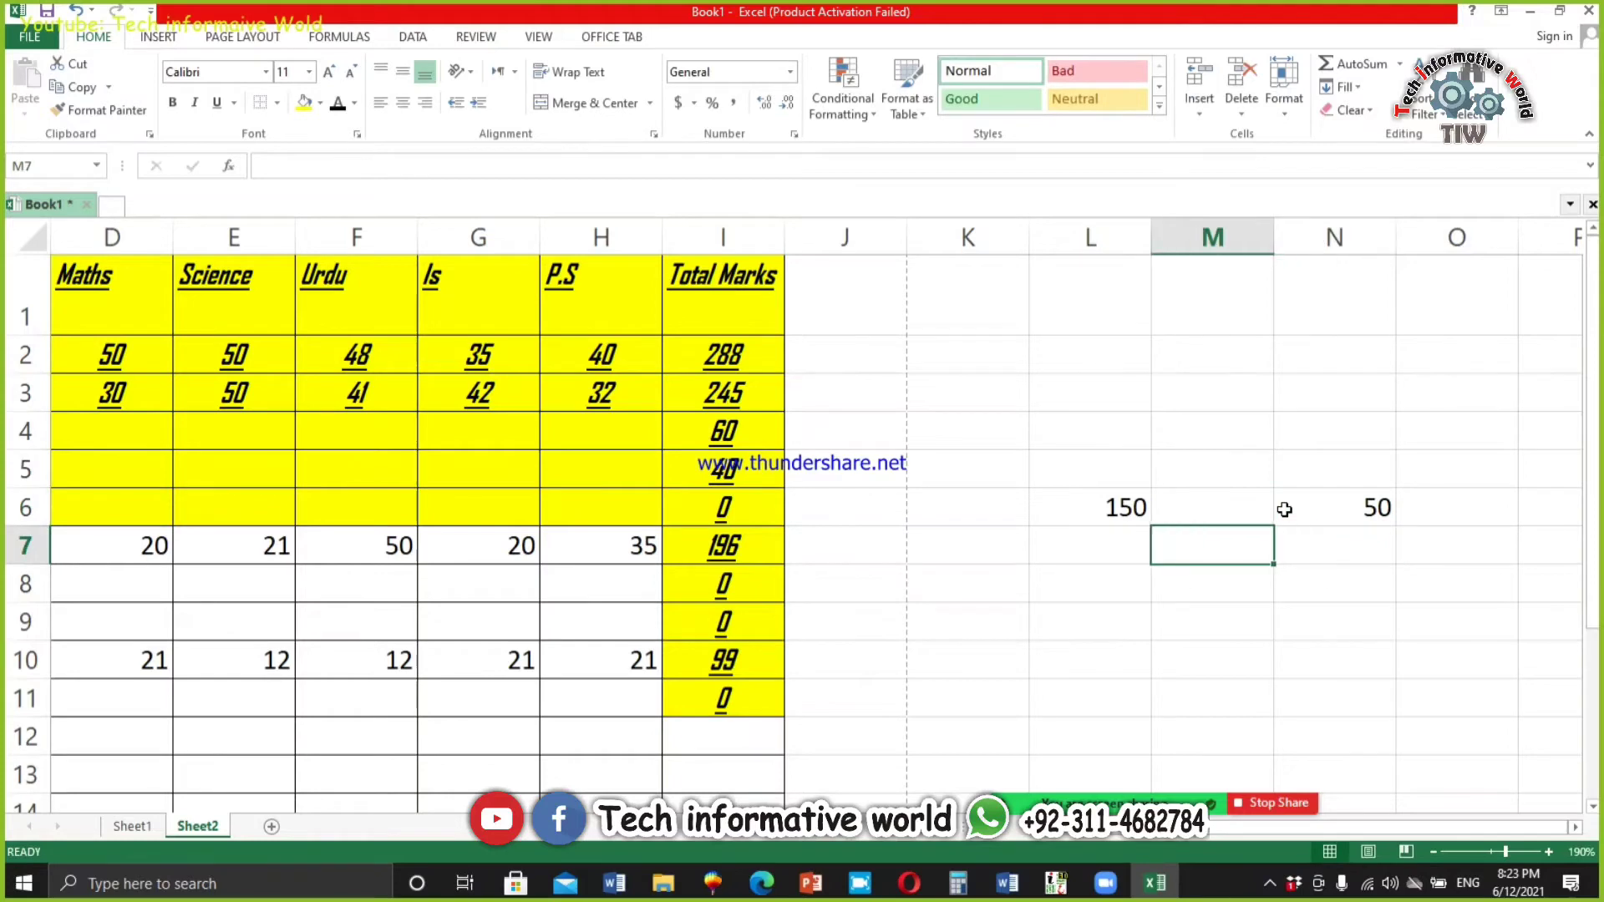
pyautogui.write('100')
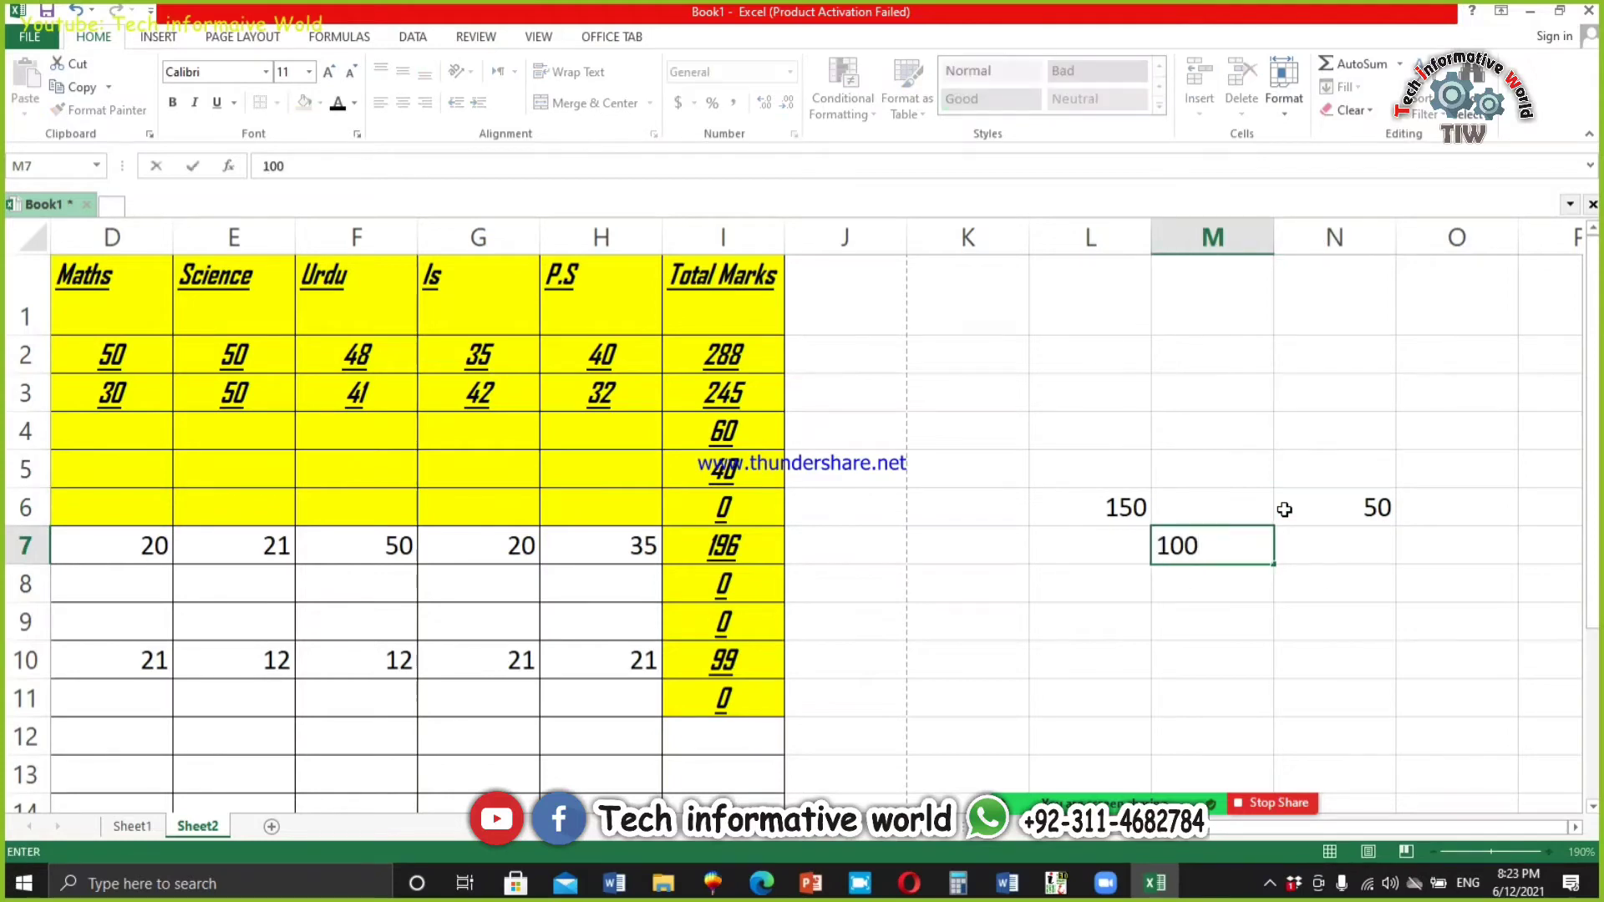
pyautogui.press('Right')
pyautogui.press('Left')
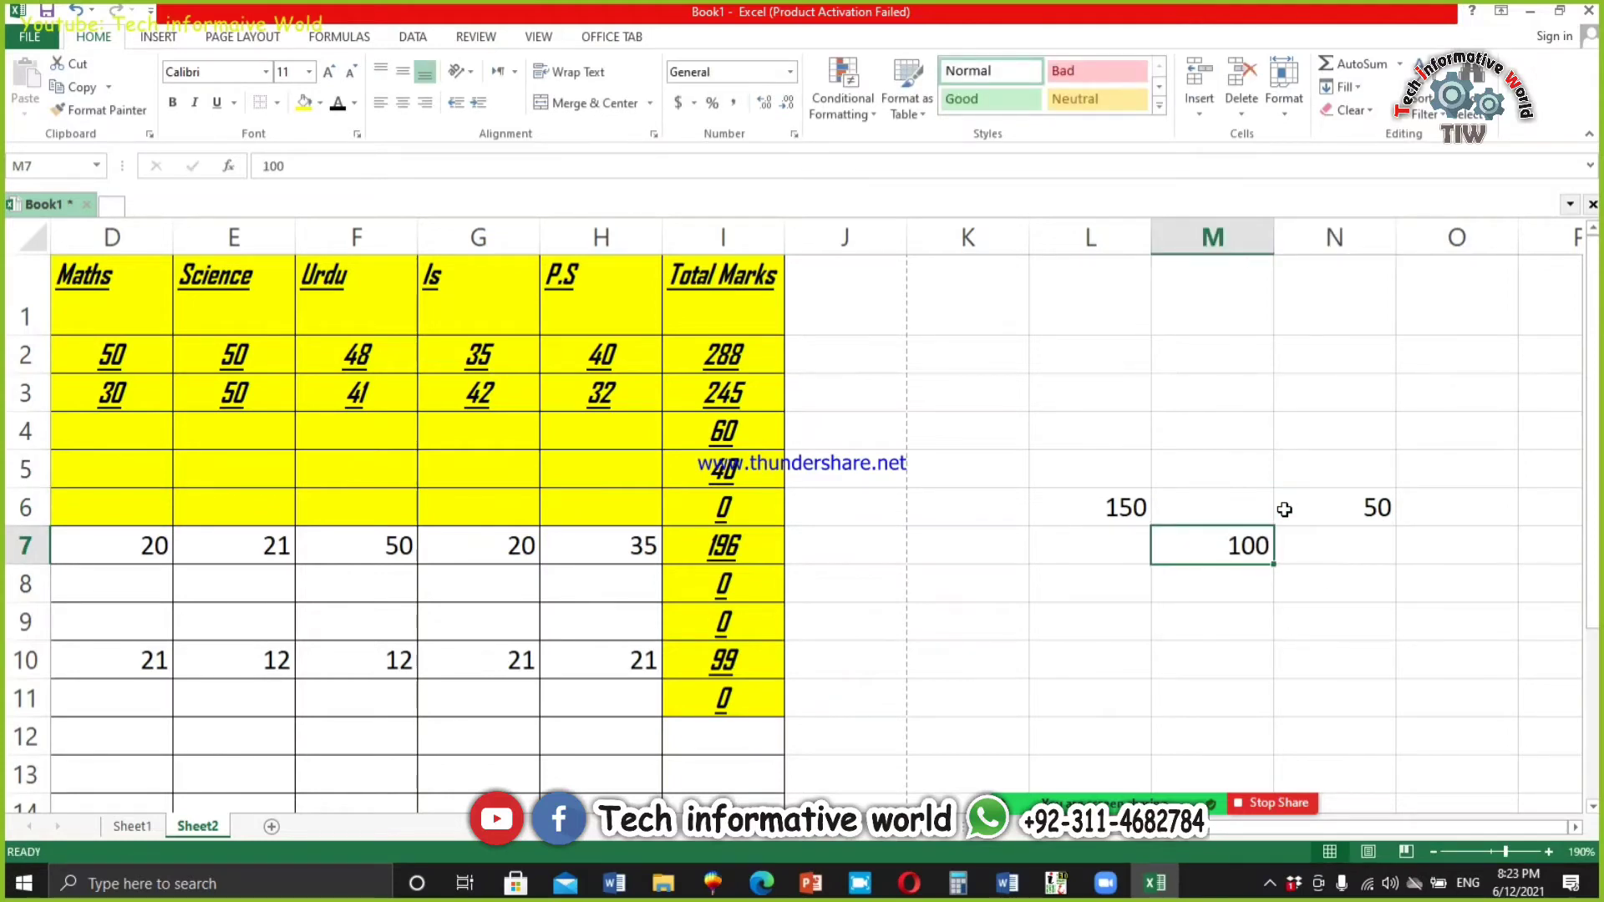
pyautogui.press('Right')
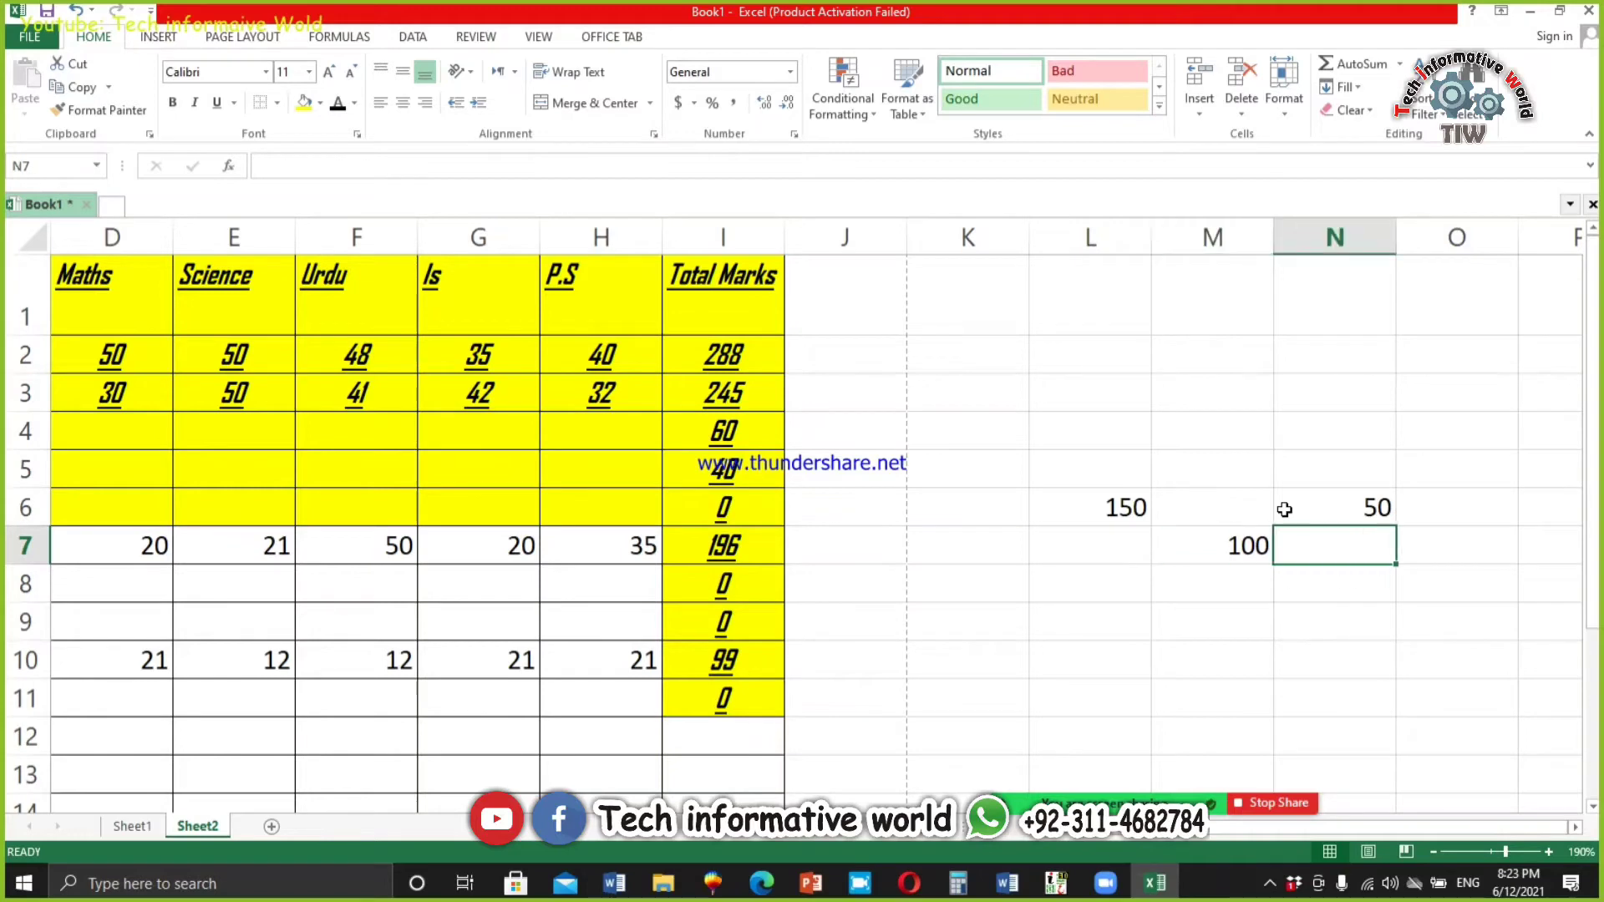
# Step: Enter the sample number 20 in cell N7, directly below the 50
pyautogui.write('20')
pyautogui.press('Return')
pyautogui.press('Left')
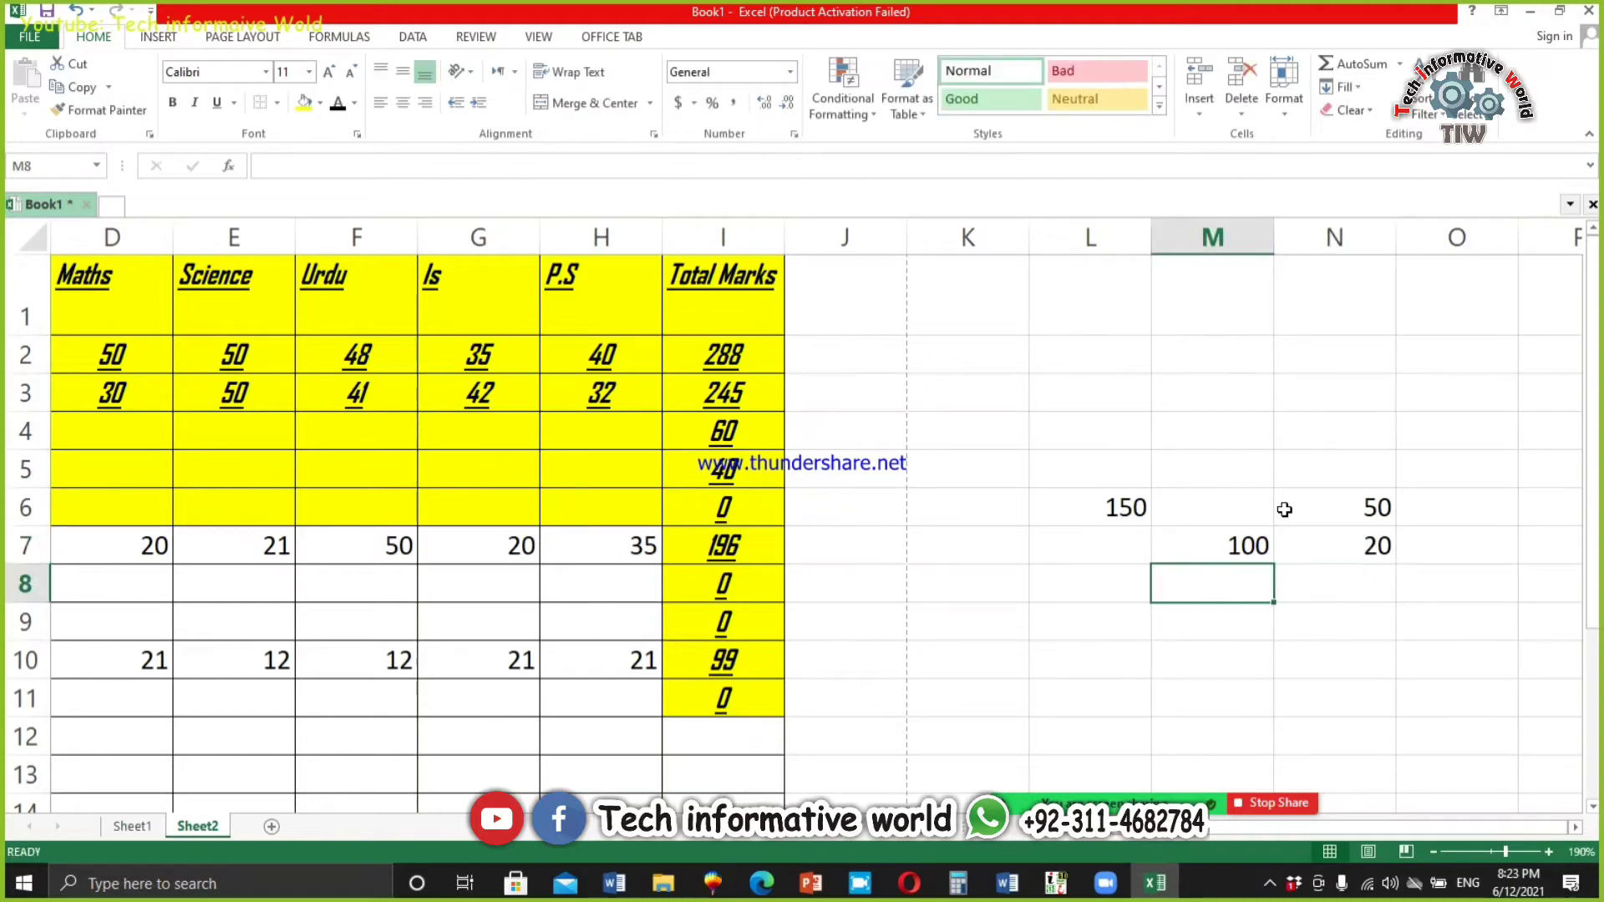
# Step: Replace the number in M7 with the subtraction formula =L6-N6:N7
pyautogui.click(1244, 541)
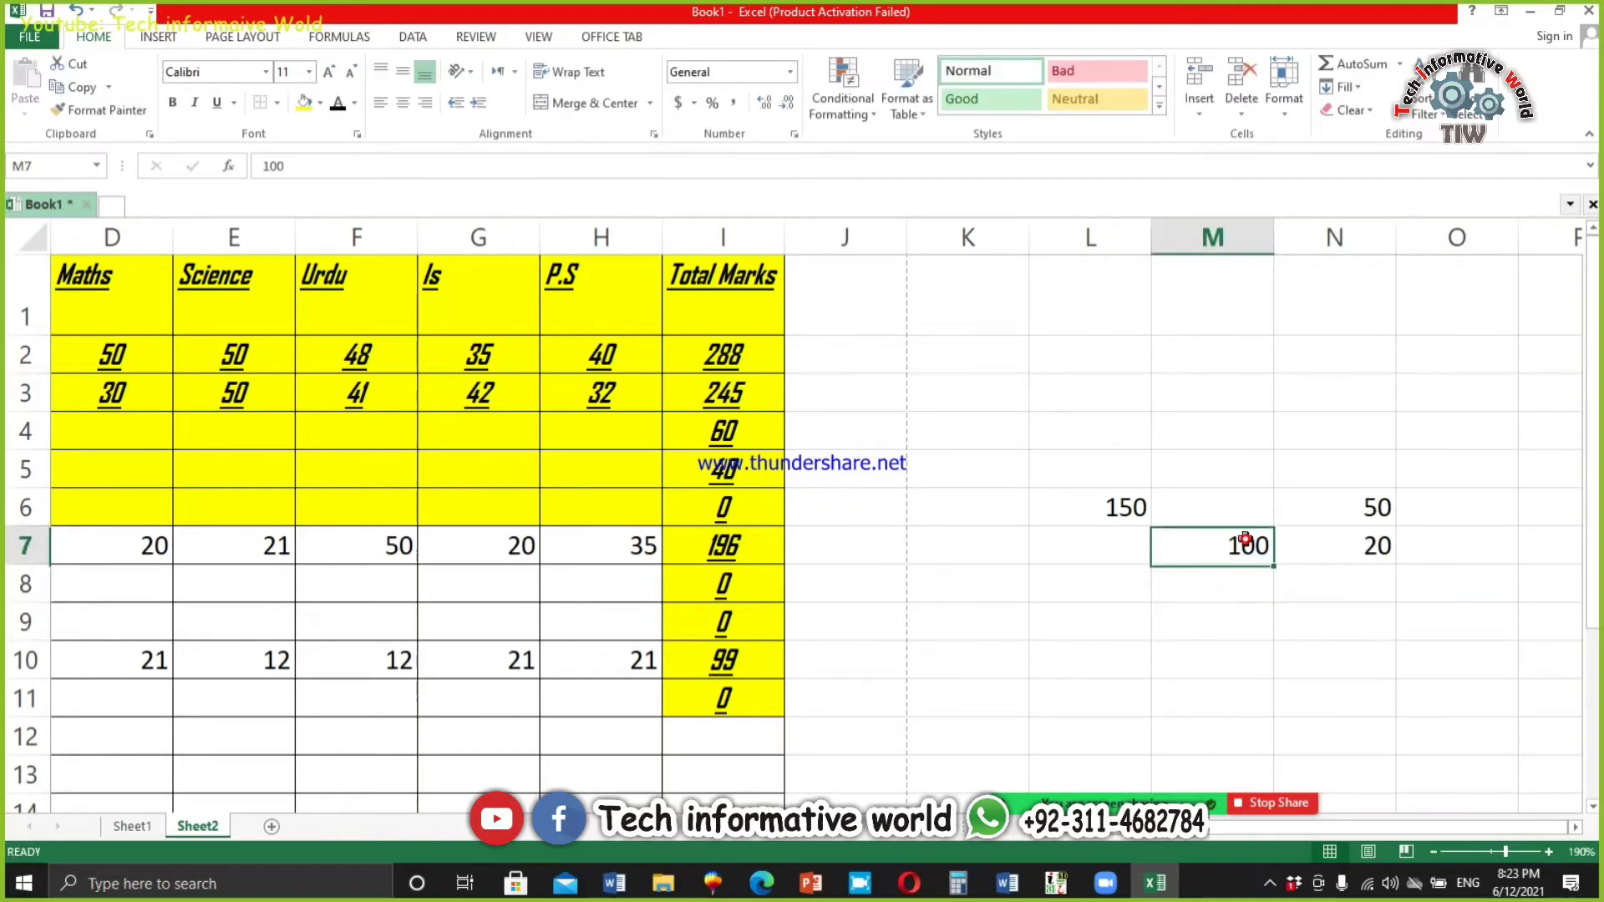
pyautogui.doubleClick(1244, 541)
pyautogui.doubleClick(1246, 542)
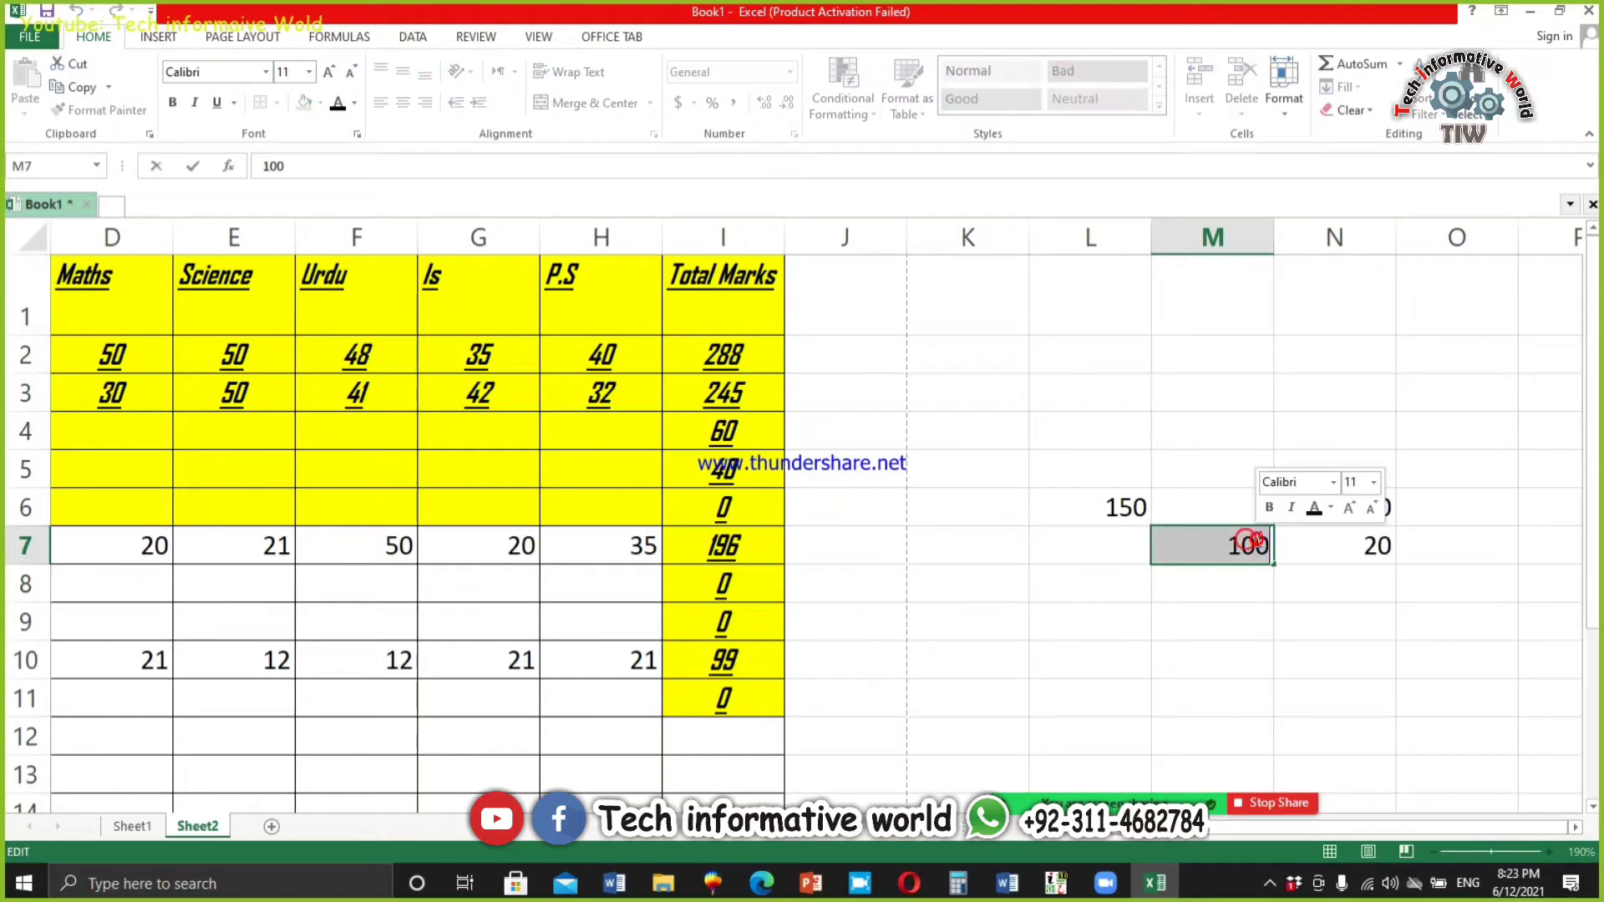
pyautogui.write('=')
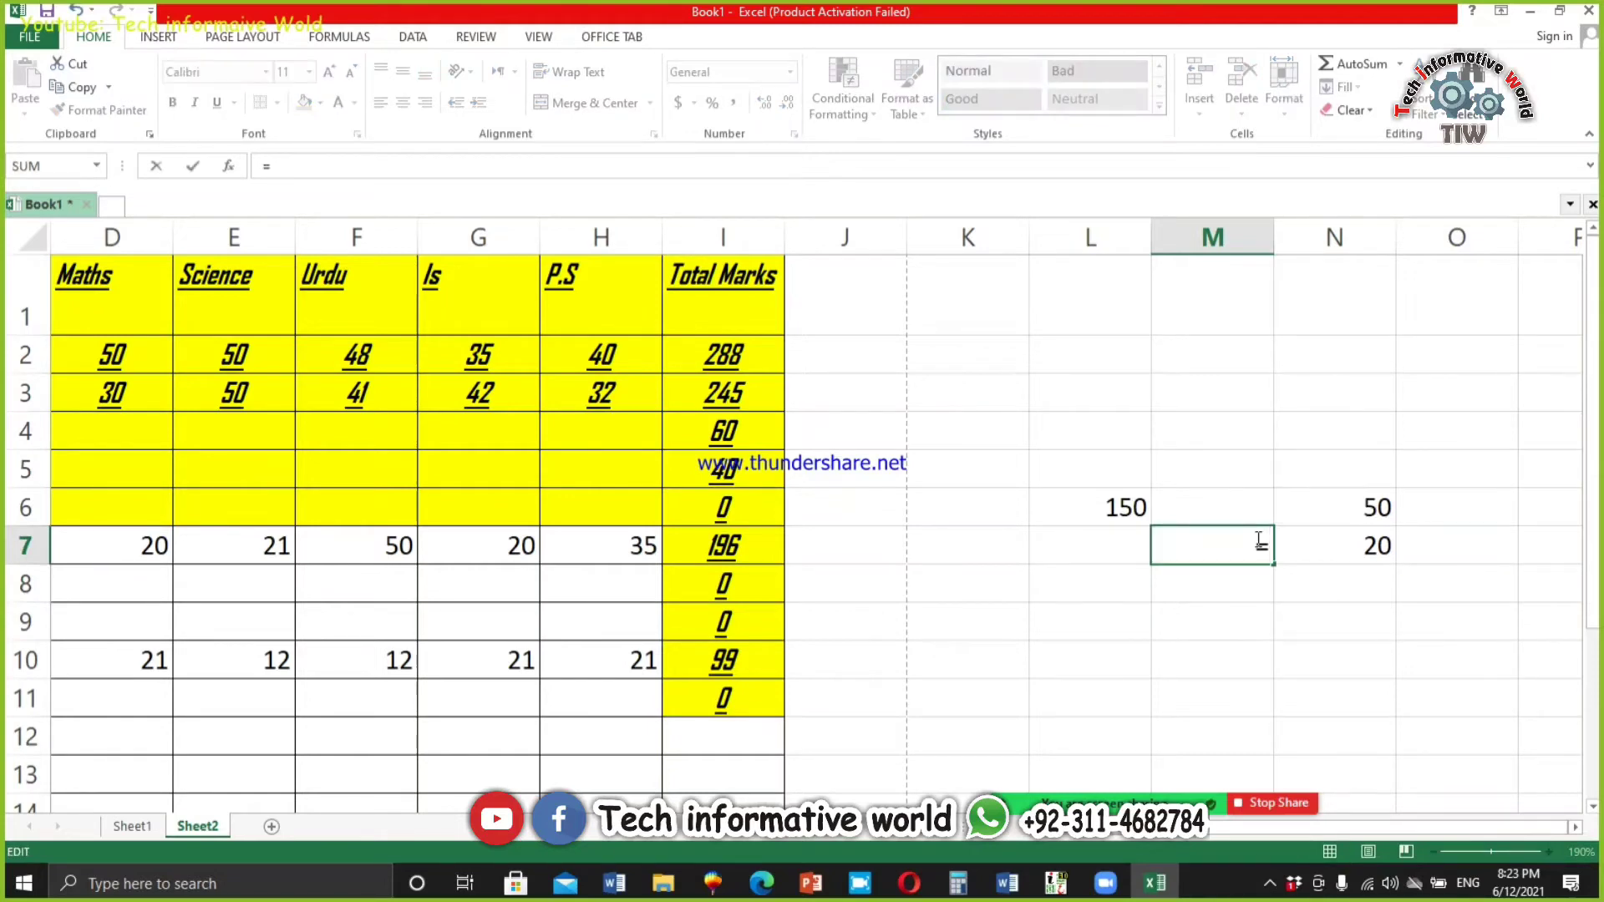
pyautogui.click(1116, 507)
pyautogui.write('-')
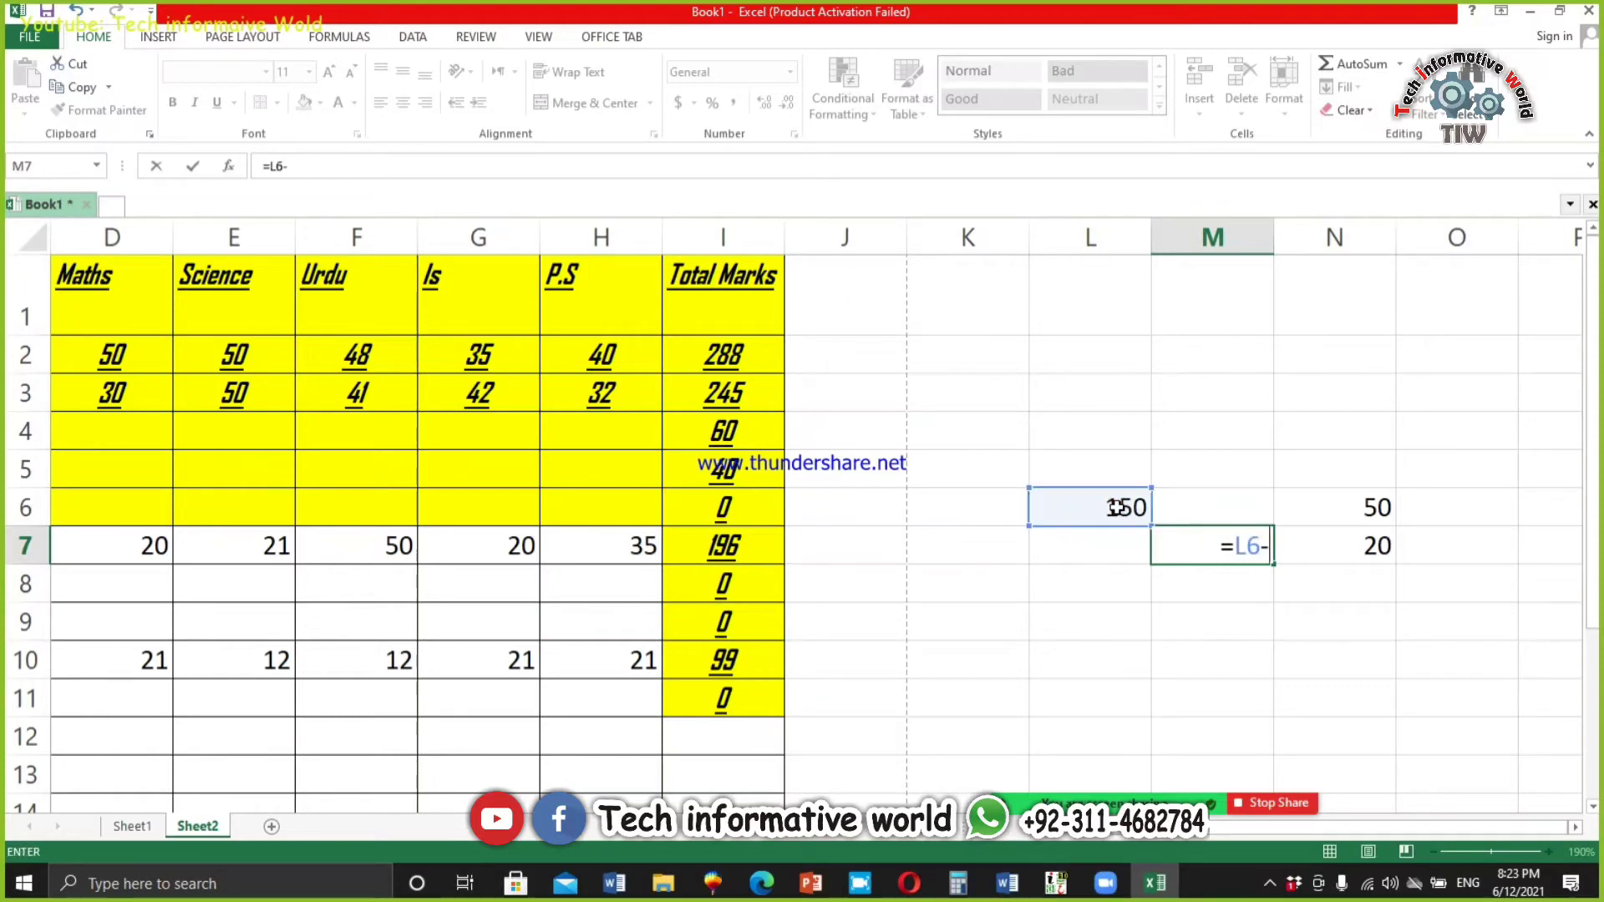
pyautogui.click(1335, 499)
pyautogui.moveTo(1335, 500); pyautogui.dragTo(1327, 547)
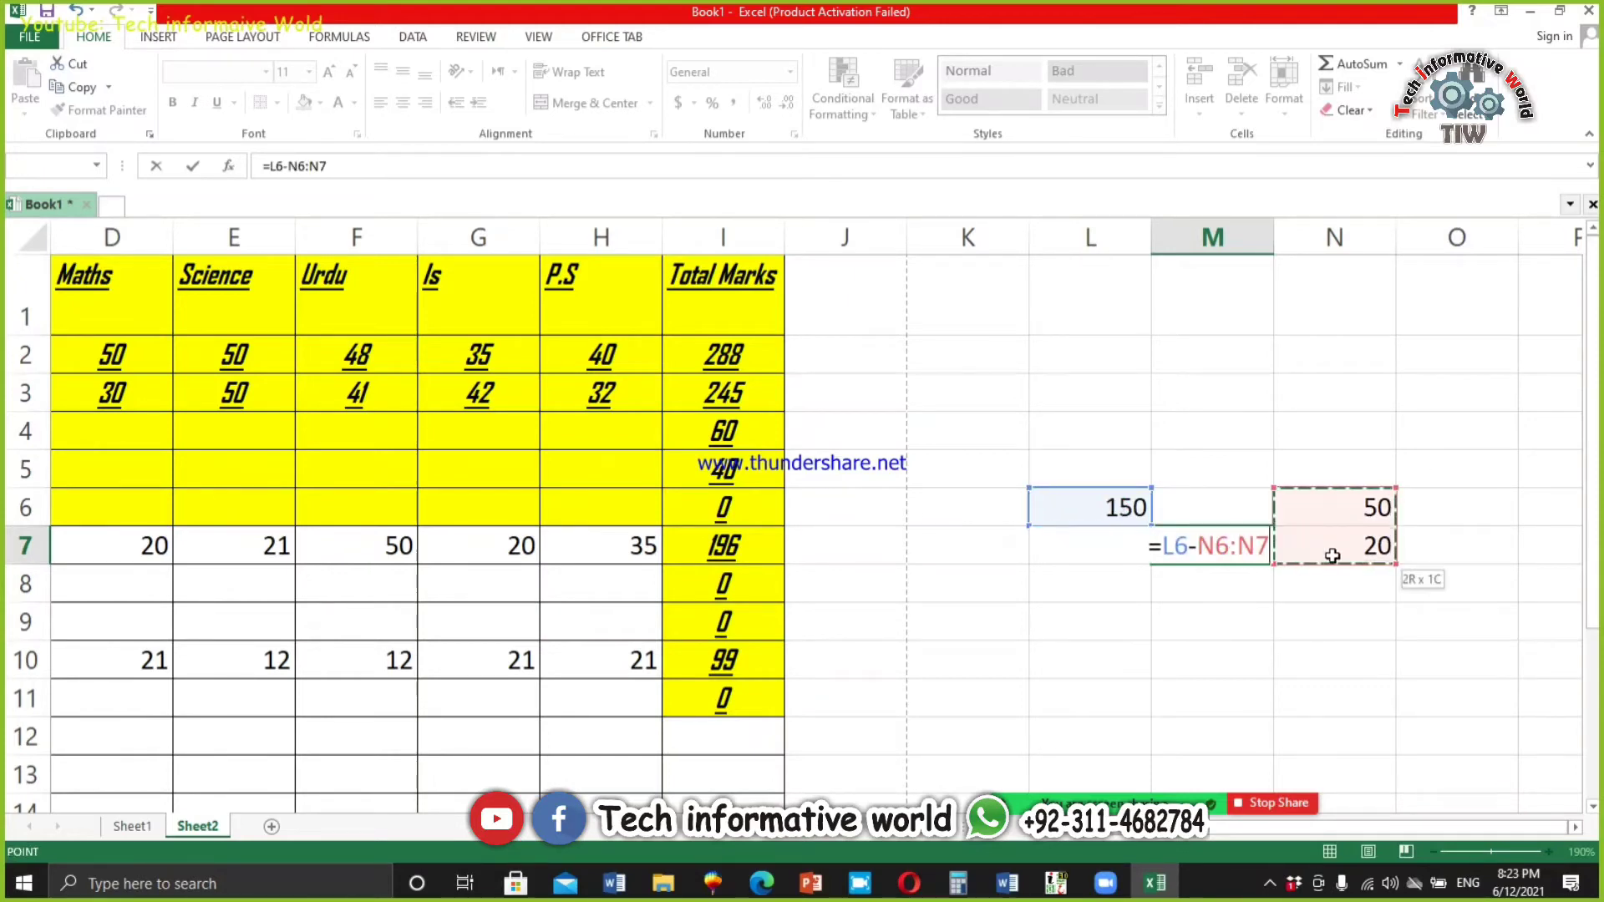
pyautogui.press('Return')
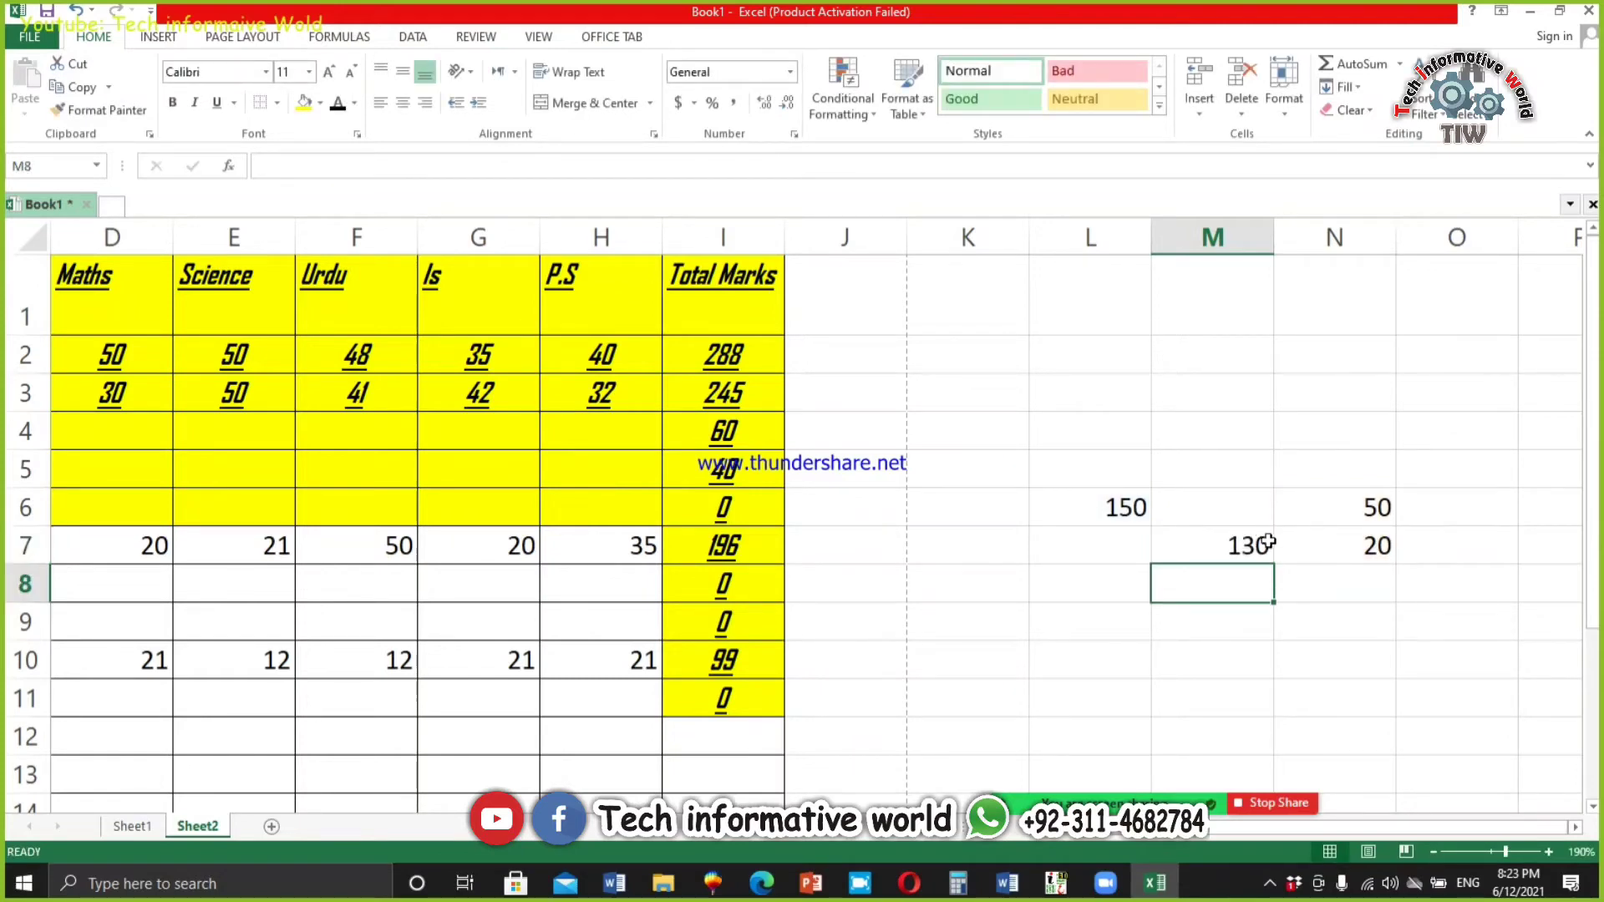
# Step: Correct the formula in M7 to =L6-N6-N7 so both numbers in column N are subtracted individually
pyautogui.click(1219, 544)
pyautogui.doubleClick(1220, 544)
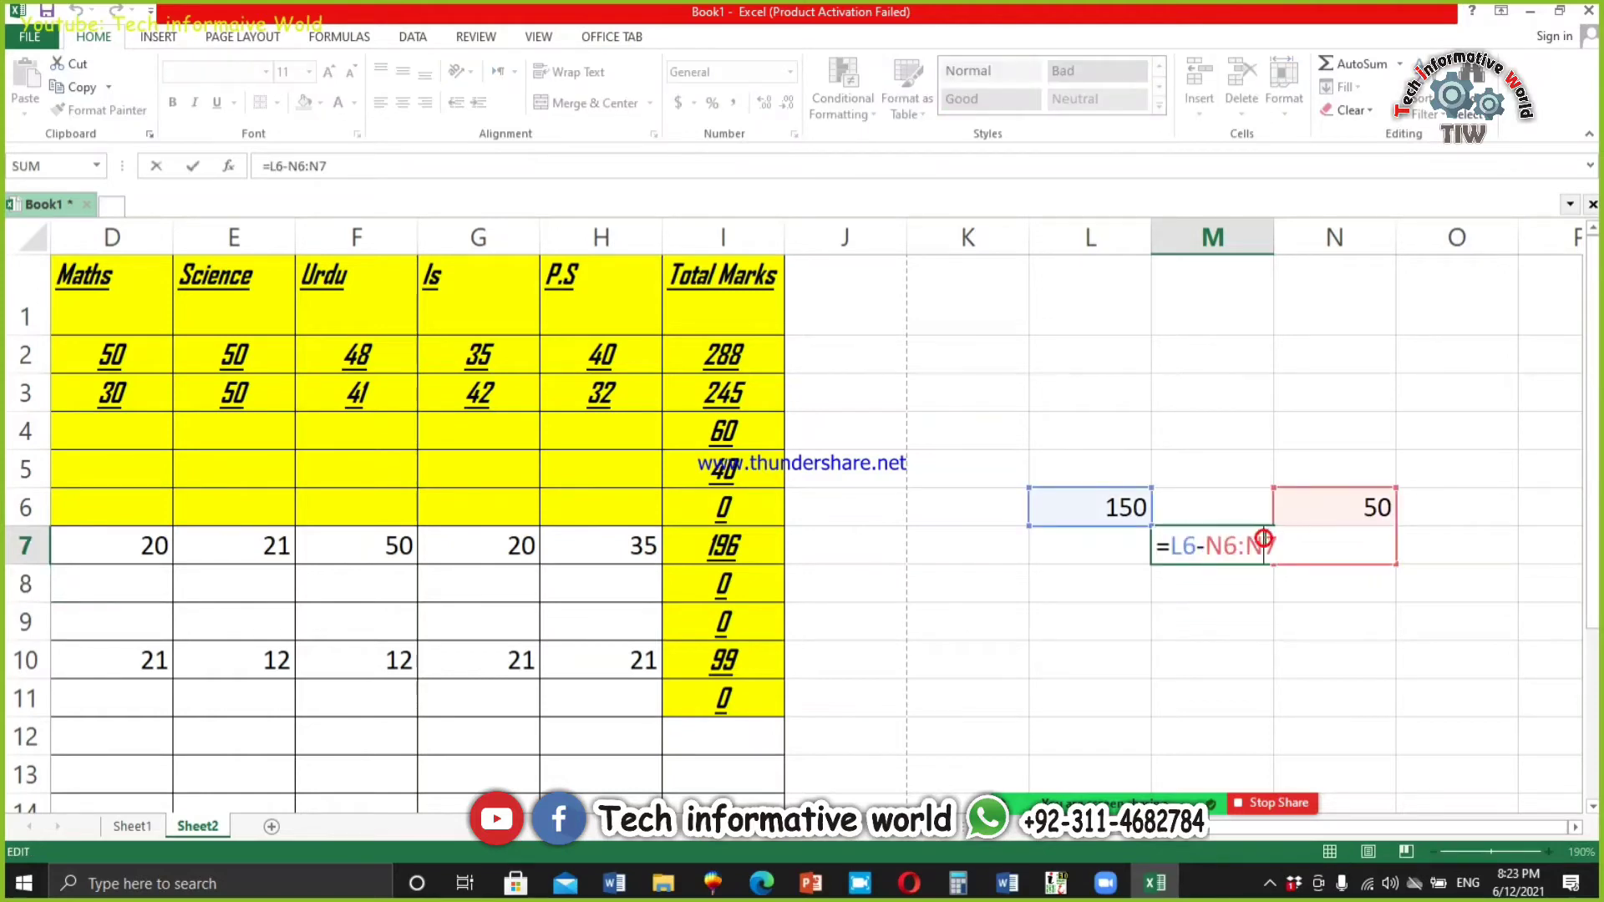
pyautogui.press('BackSpace')
pyautogui.press('BackSpace')
pyautogui.press('BackSpace')
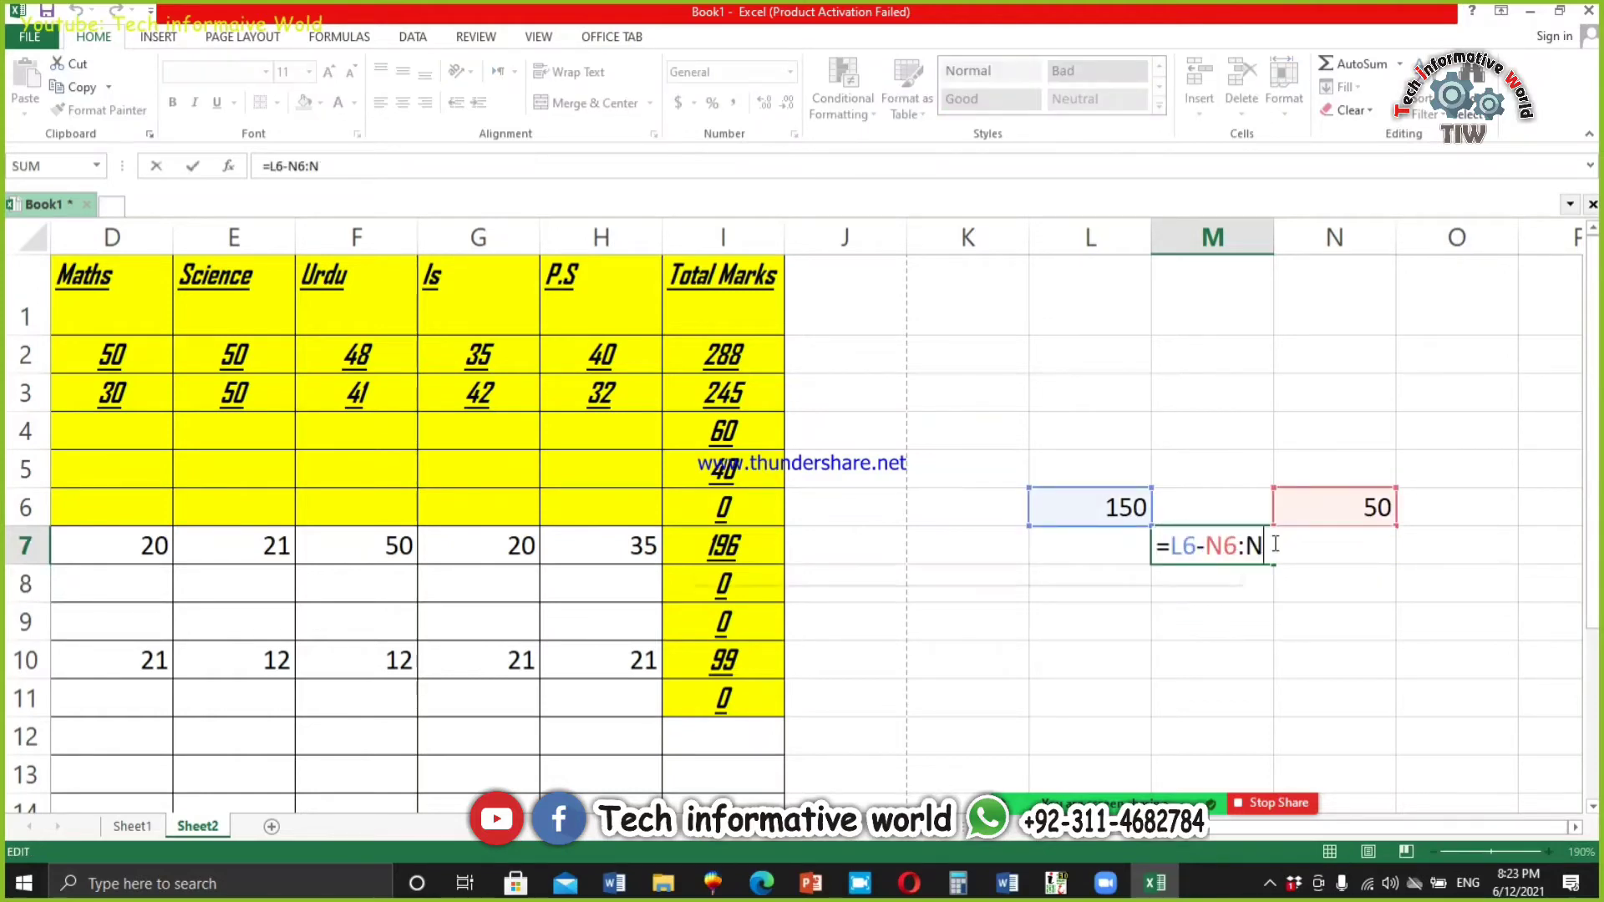
pyautogui.write('-')
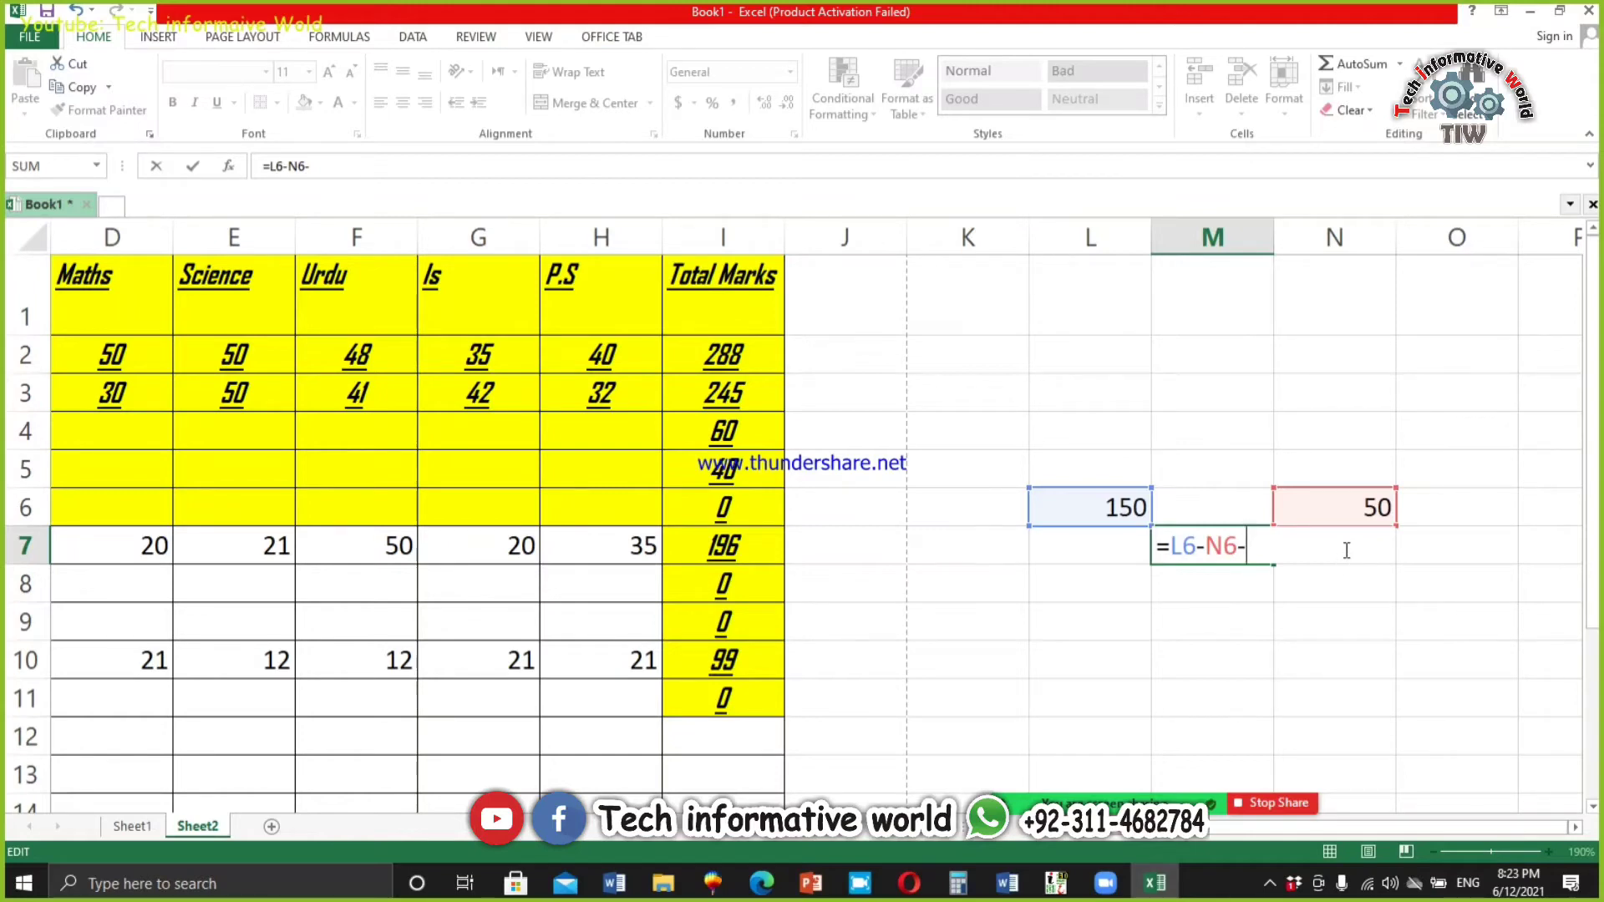
pyautogui.write('n7')
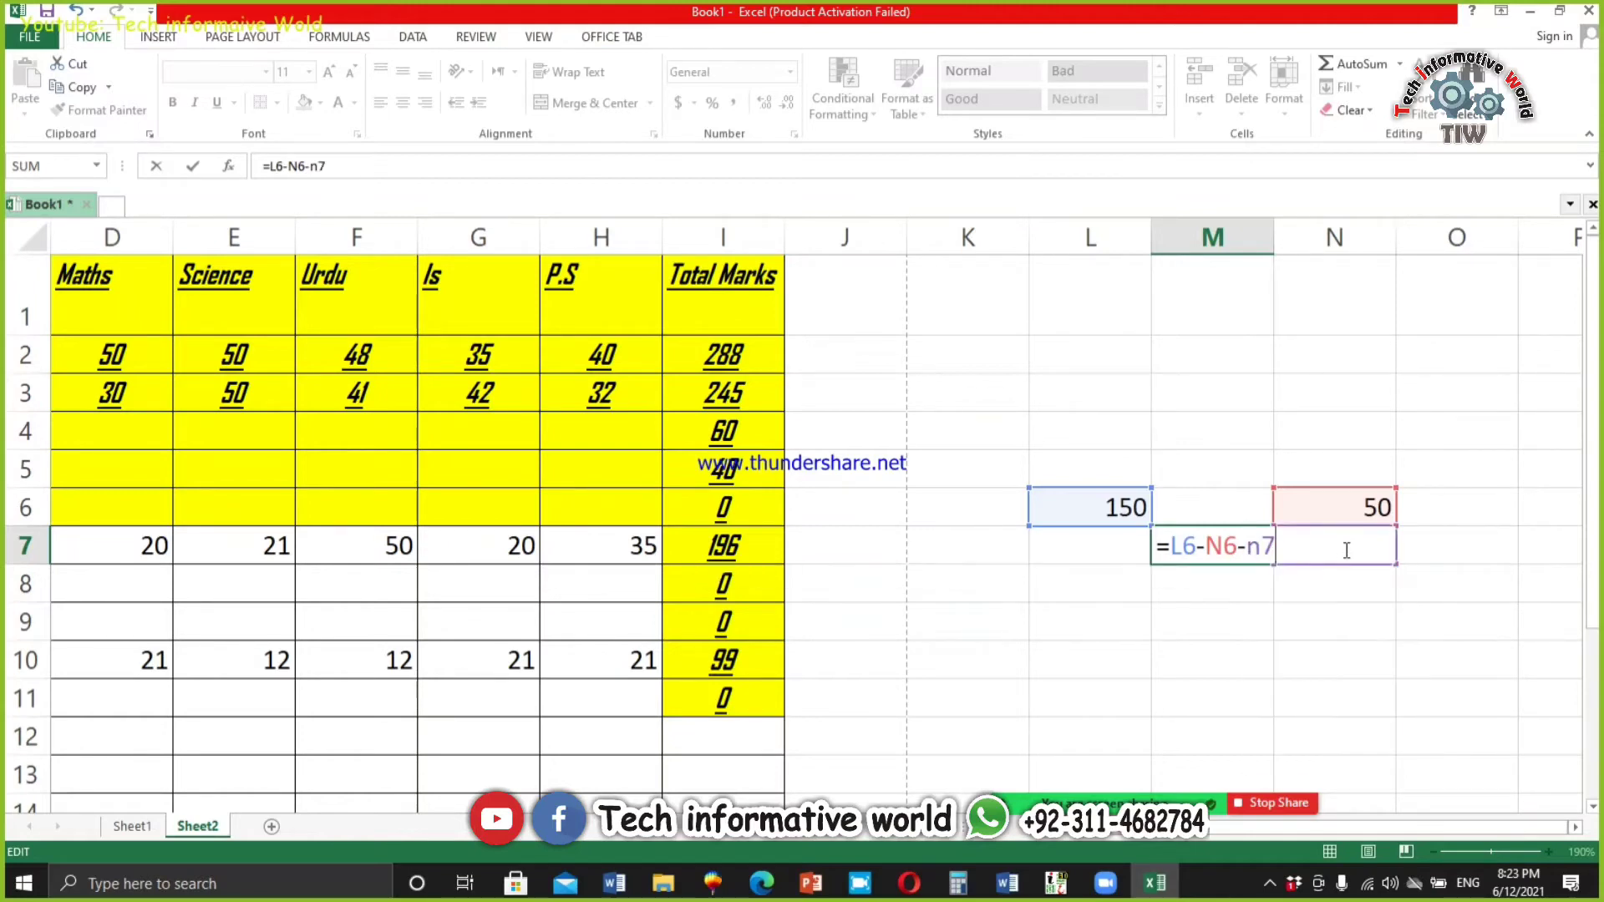
pyautogui.press('Return')
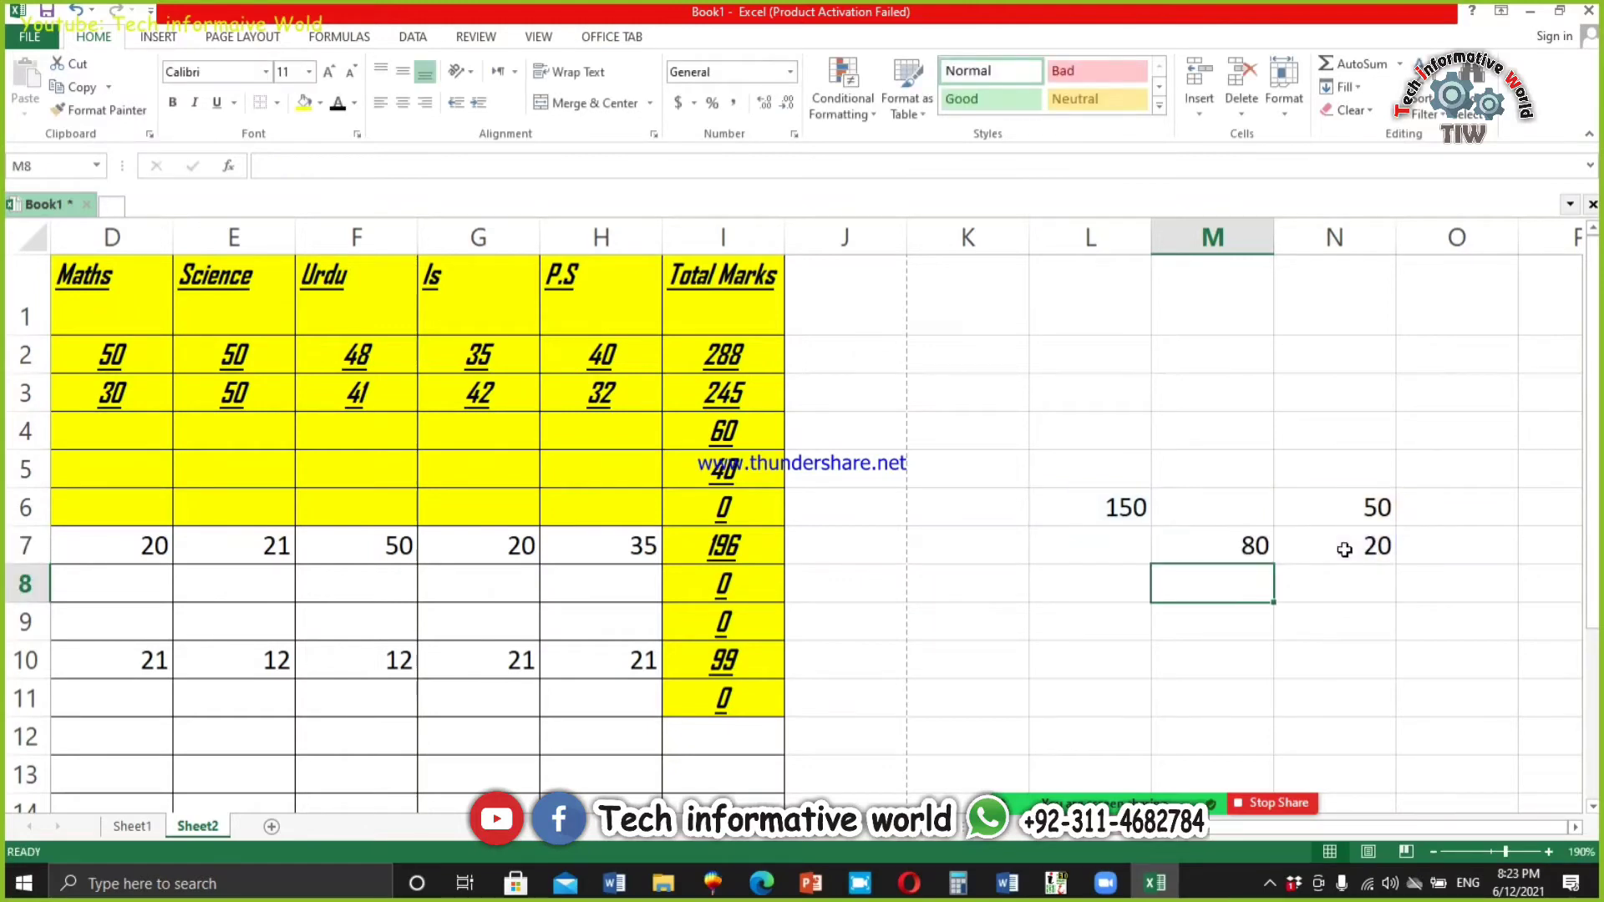
pyautogui.click(1155, 541)
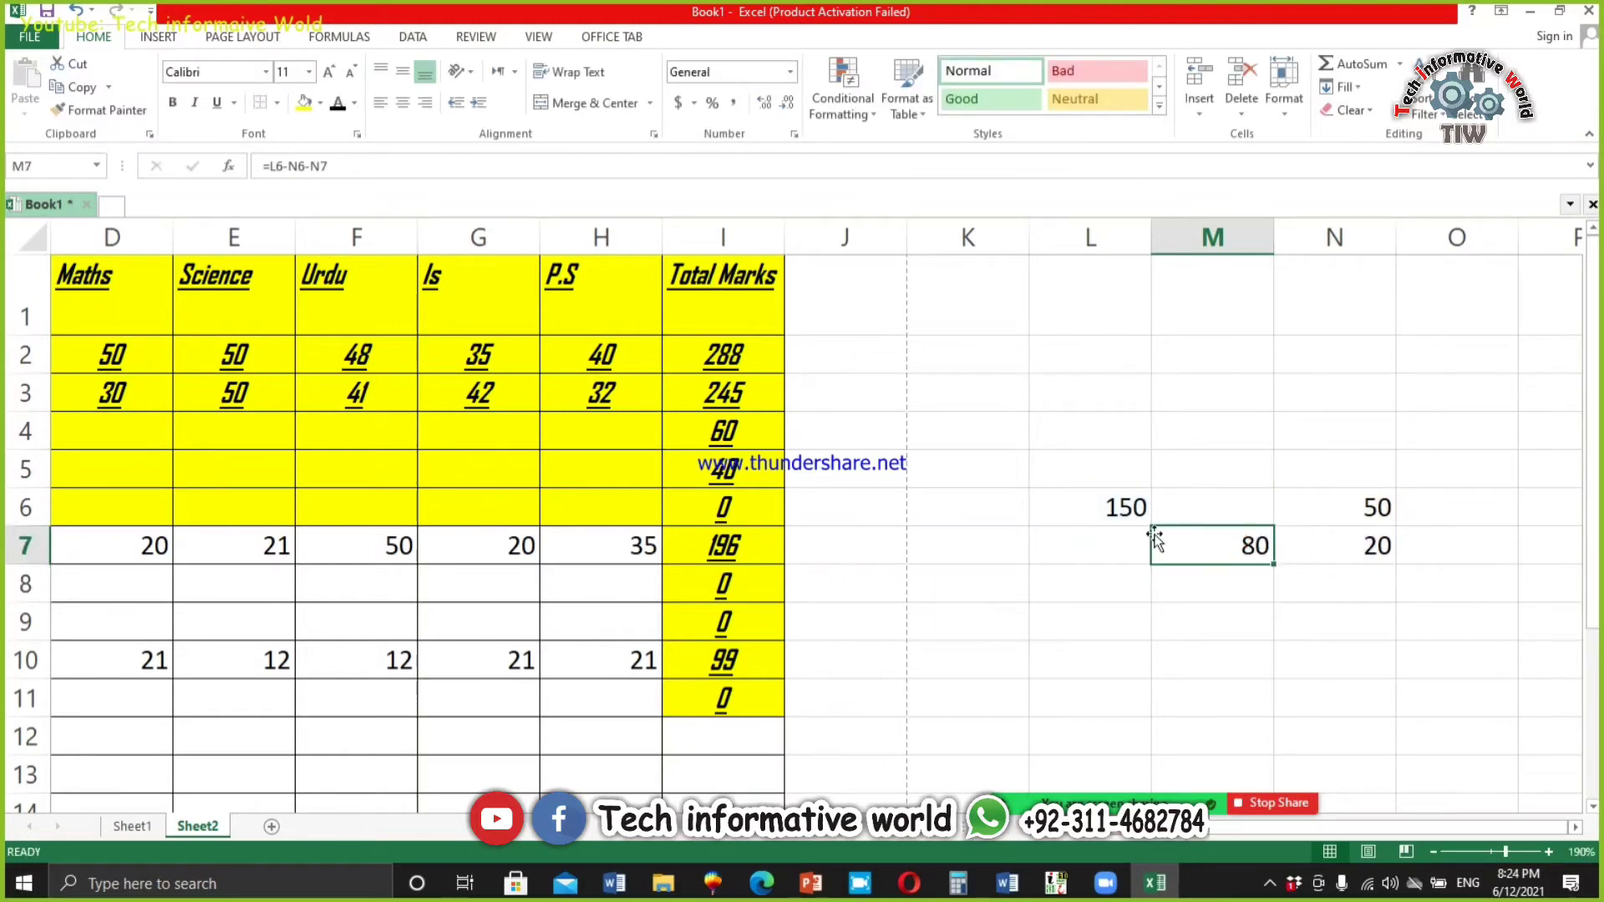
# Step: Change the number in L6 to 200 and check the cells that feed the subtraction formula
pyautogui.click(1360, 509)
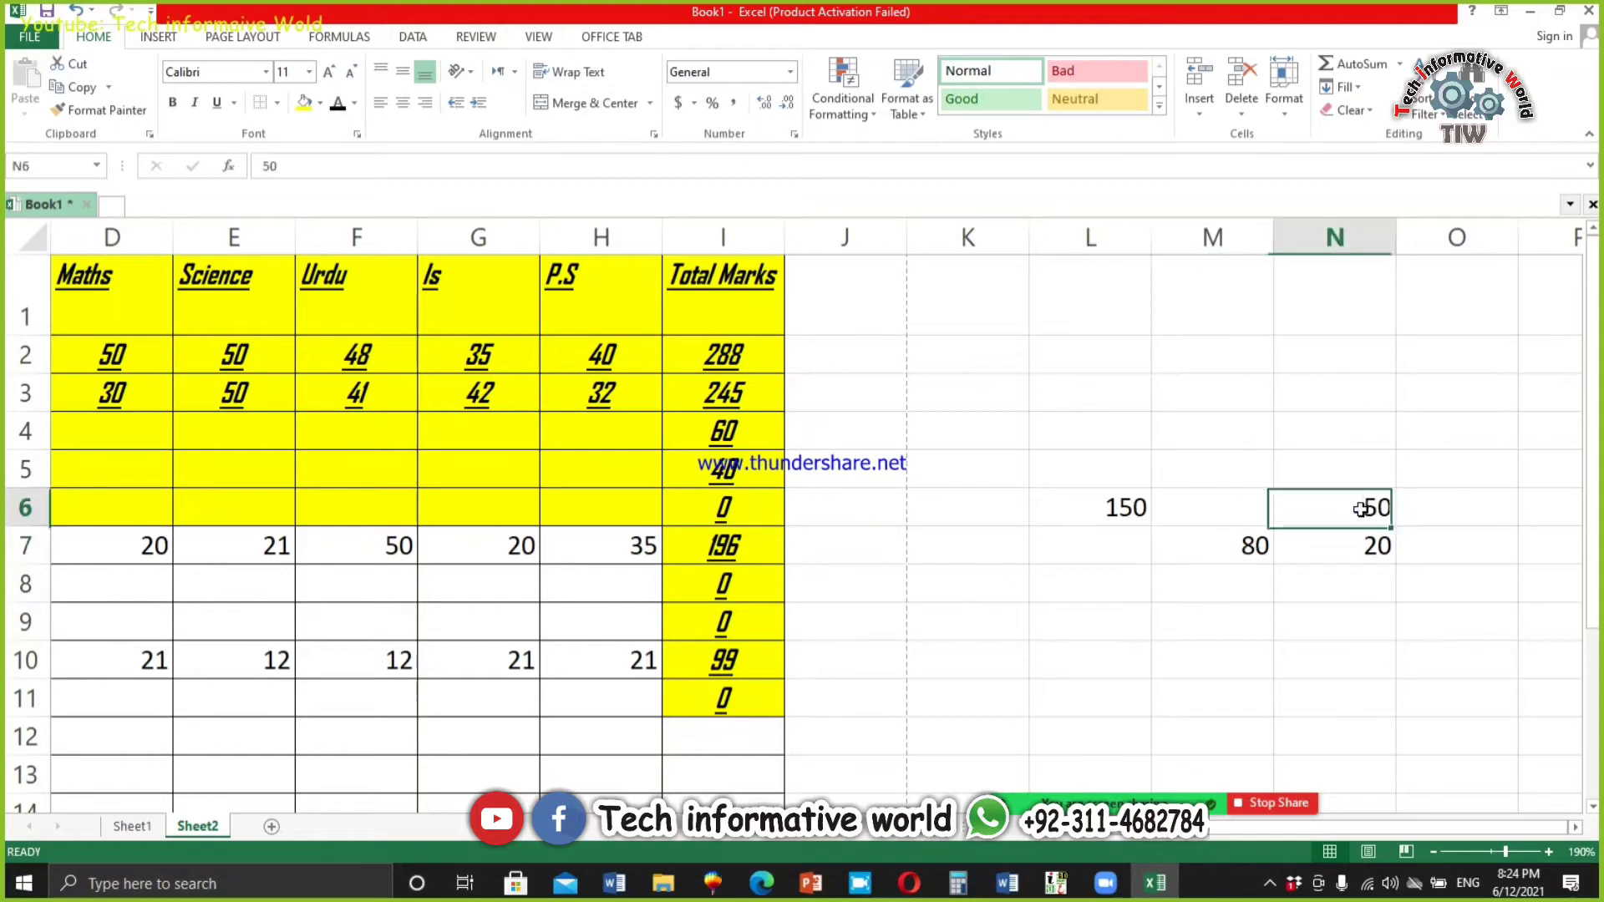
pyautogui.click(1086, 514)
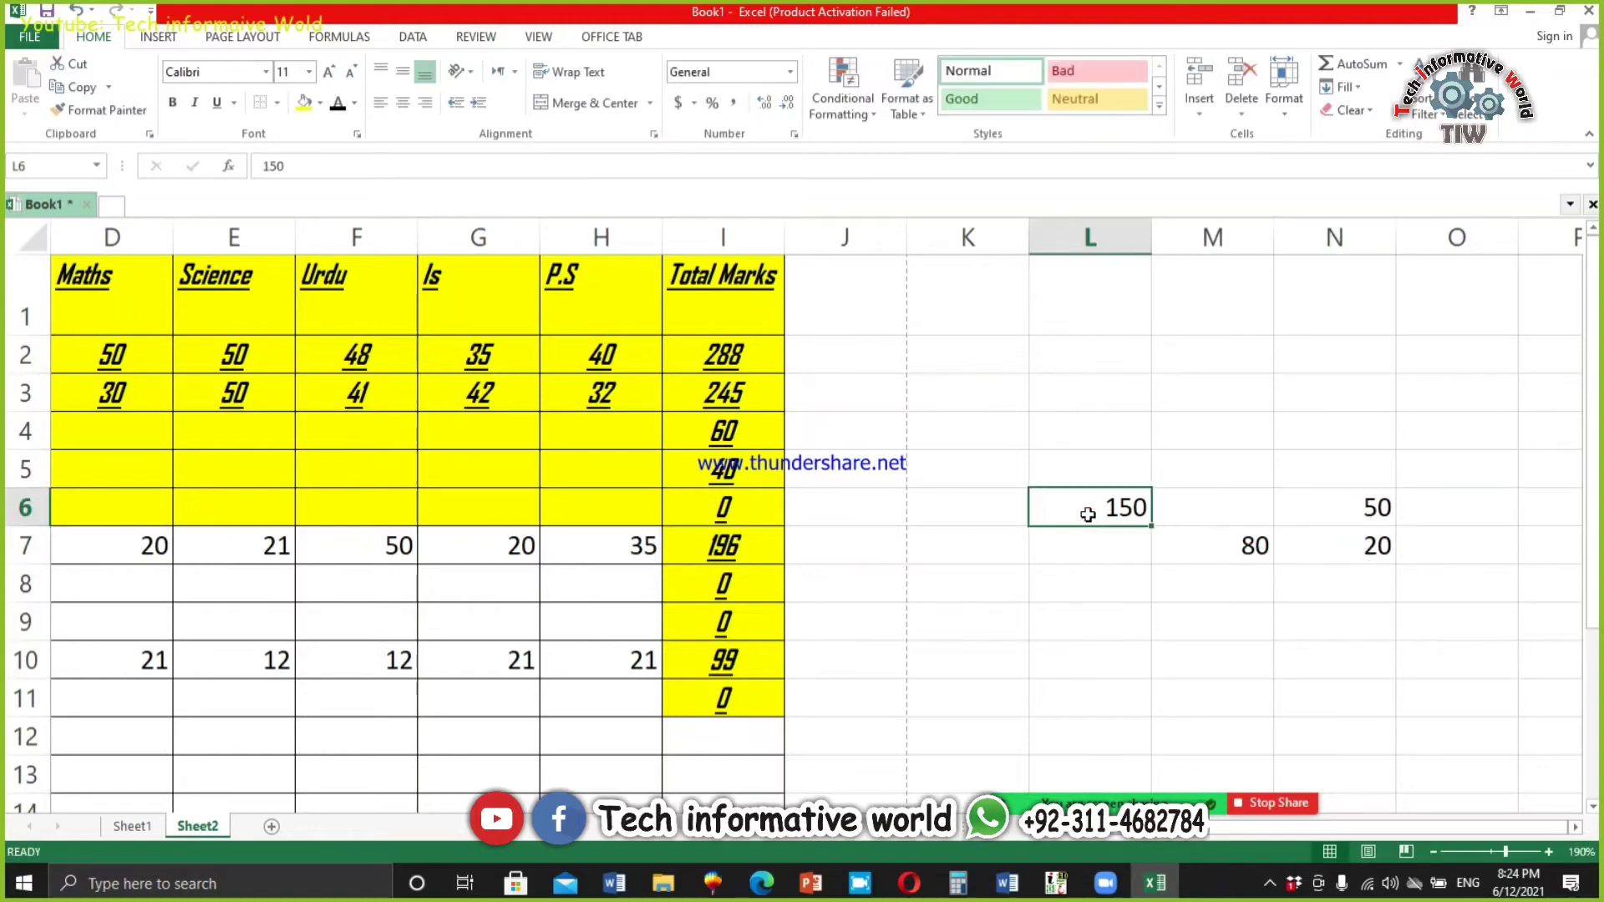
pyautogui.write('200')
pyautogui.press('Return')
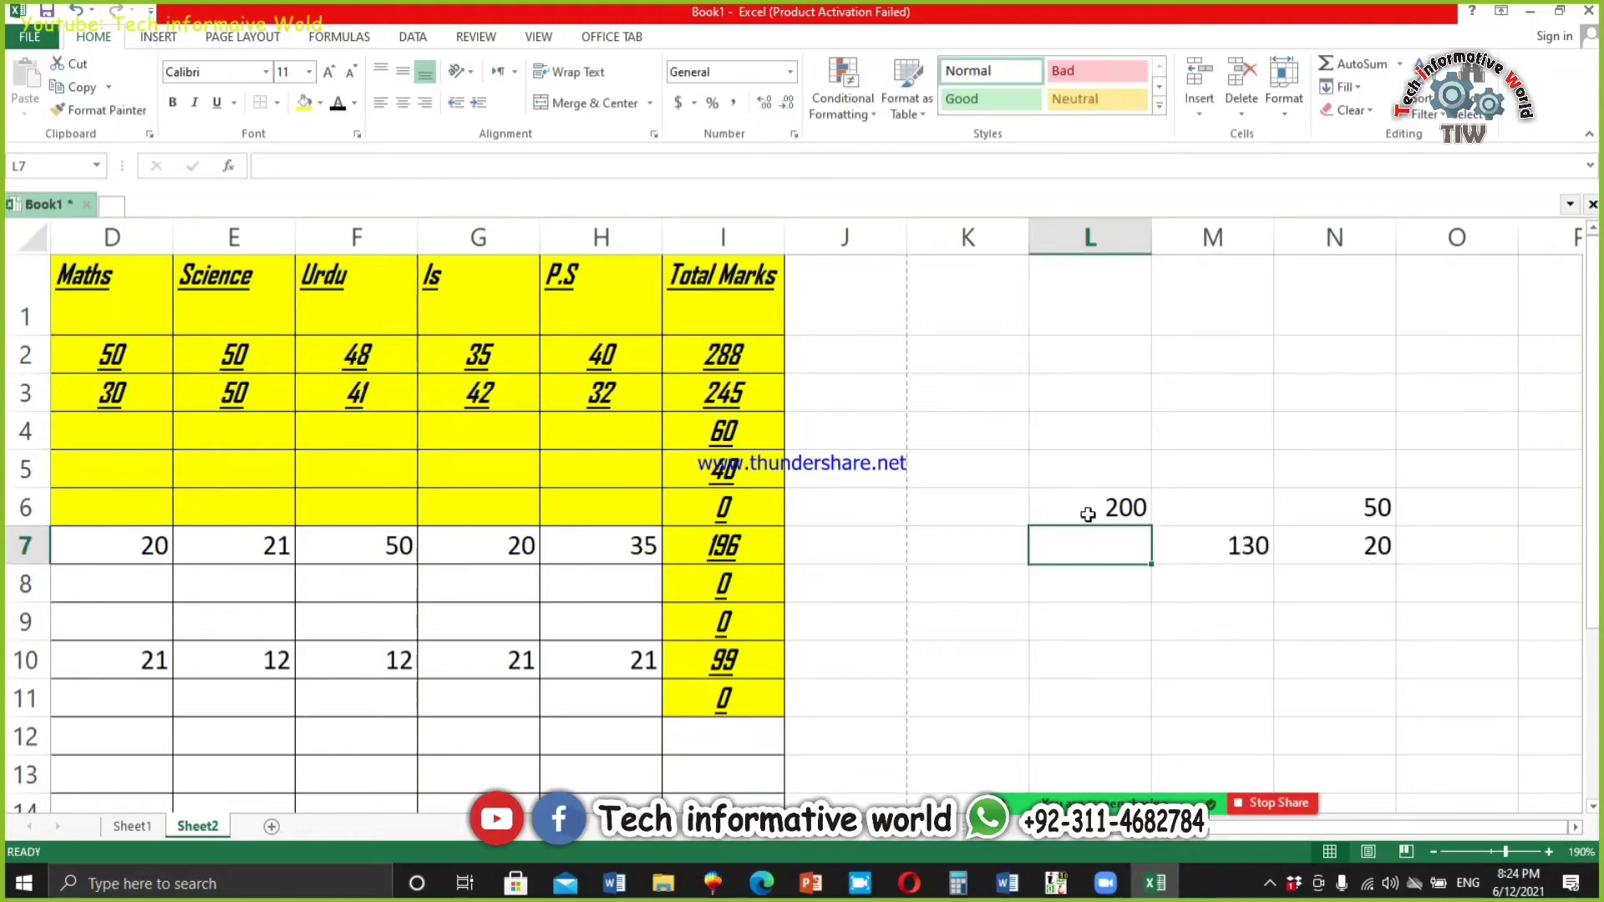
pyautogui.click(1177, 537)
pyautogui.moveTo(1332, 507); pyautogui.dragTo(1345, 543)
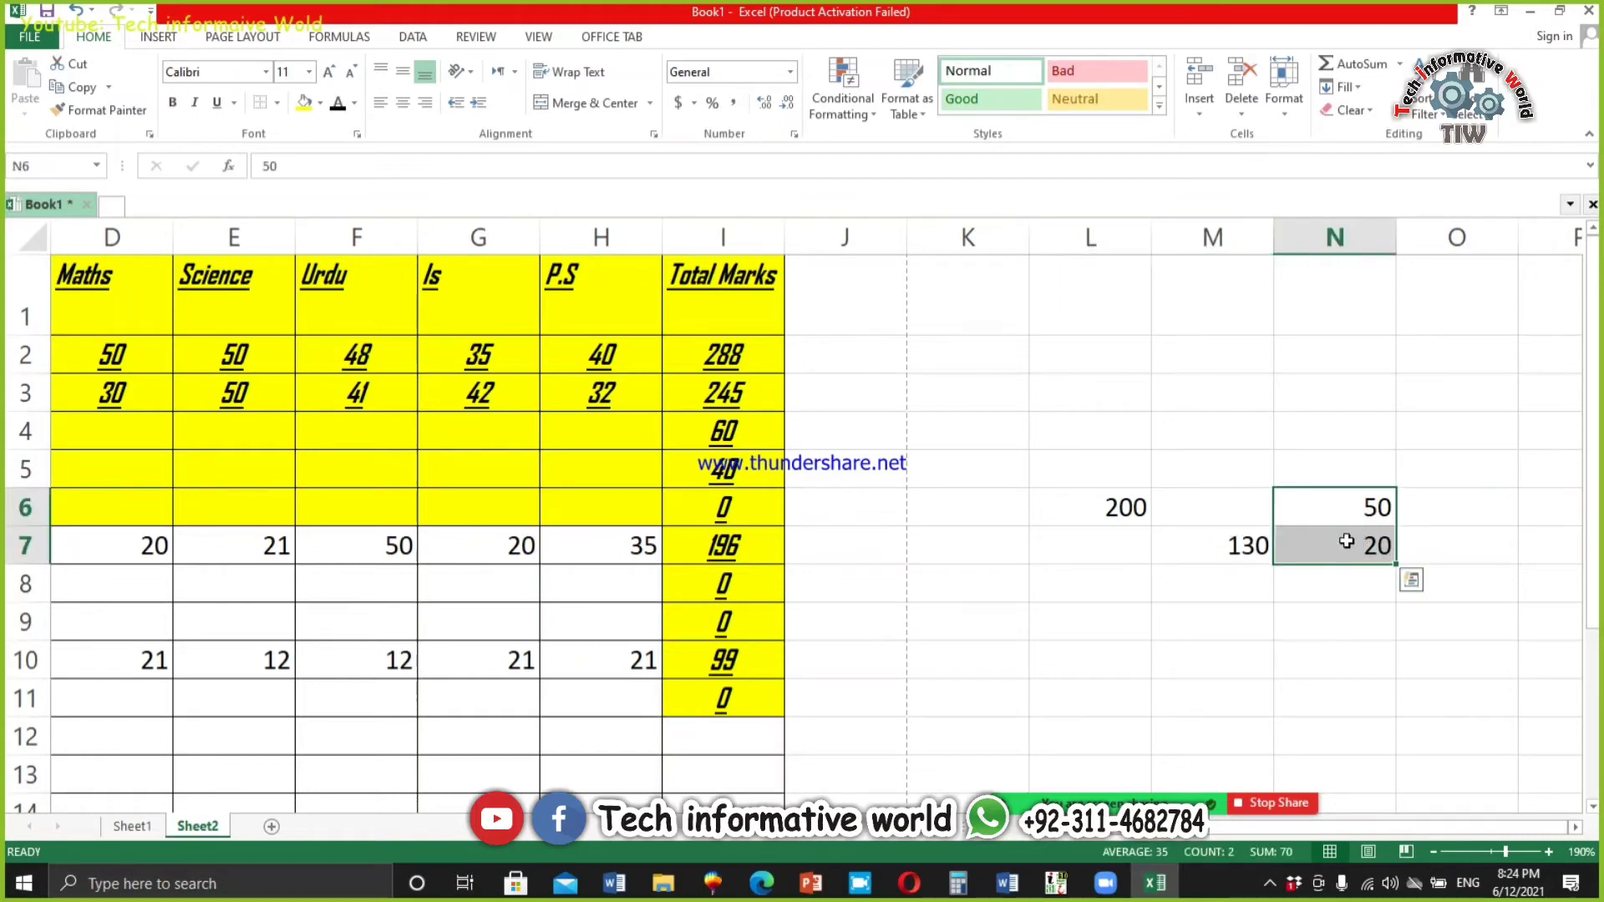
pyautogui.click(1119, 509)
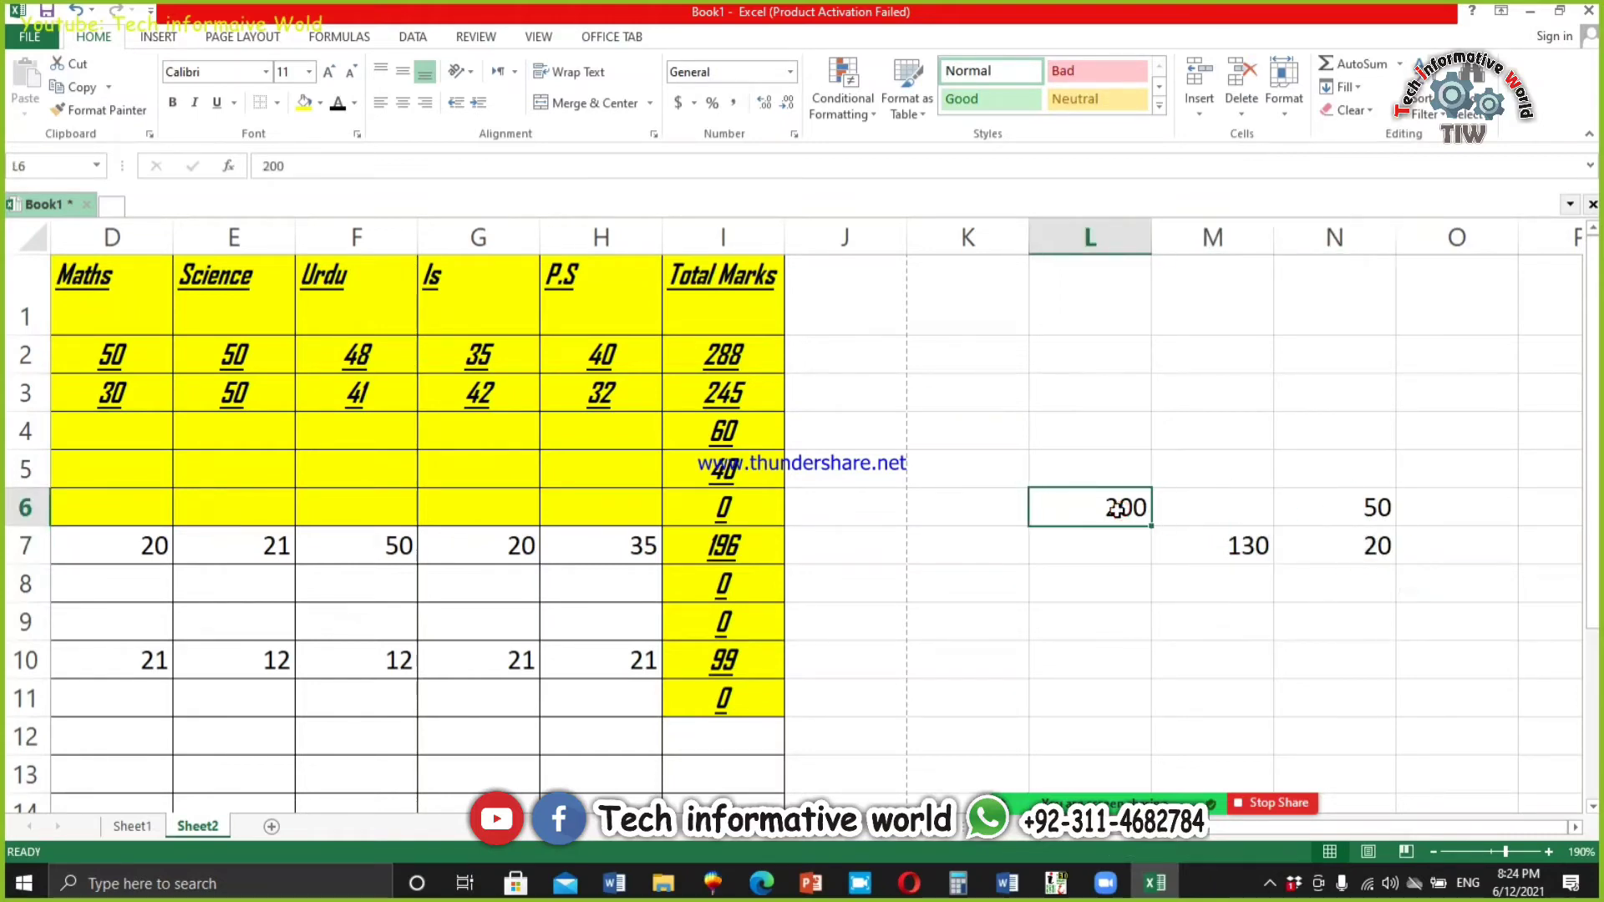
# Step: Enter the formula =(L6-M7) in cell L4 and check the cells it refers to
pyautogui.click(1112, 415)
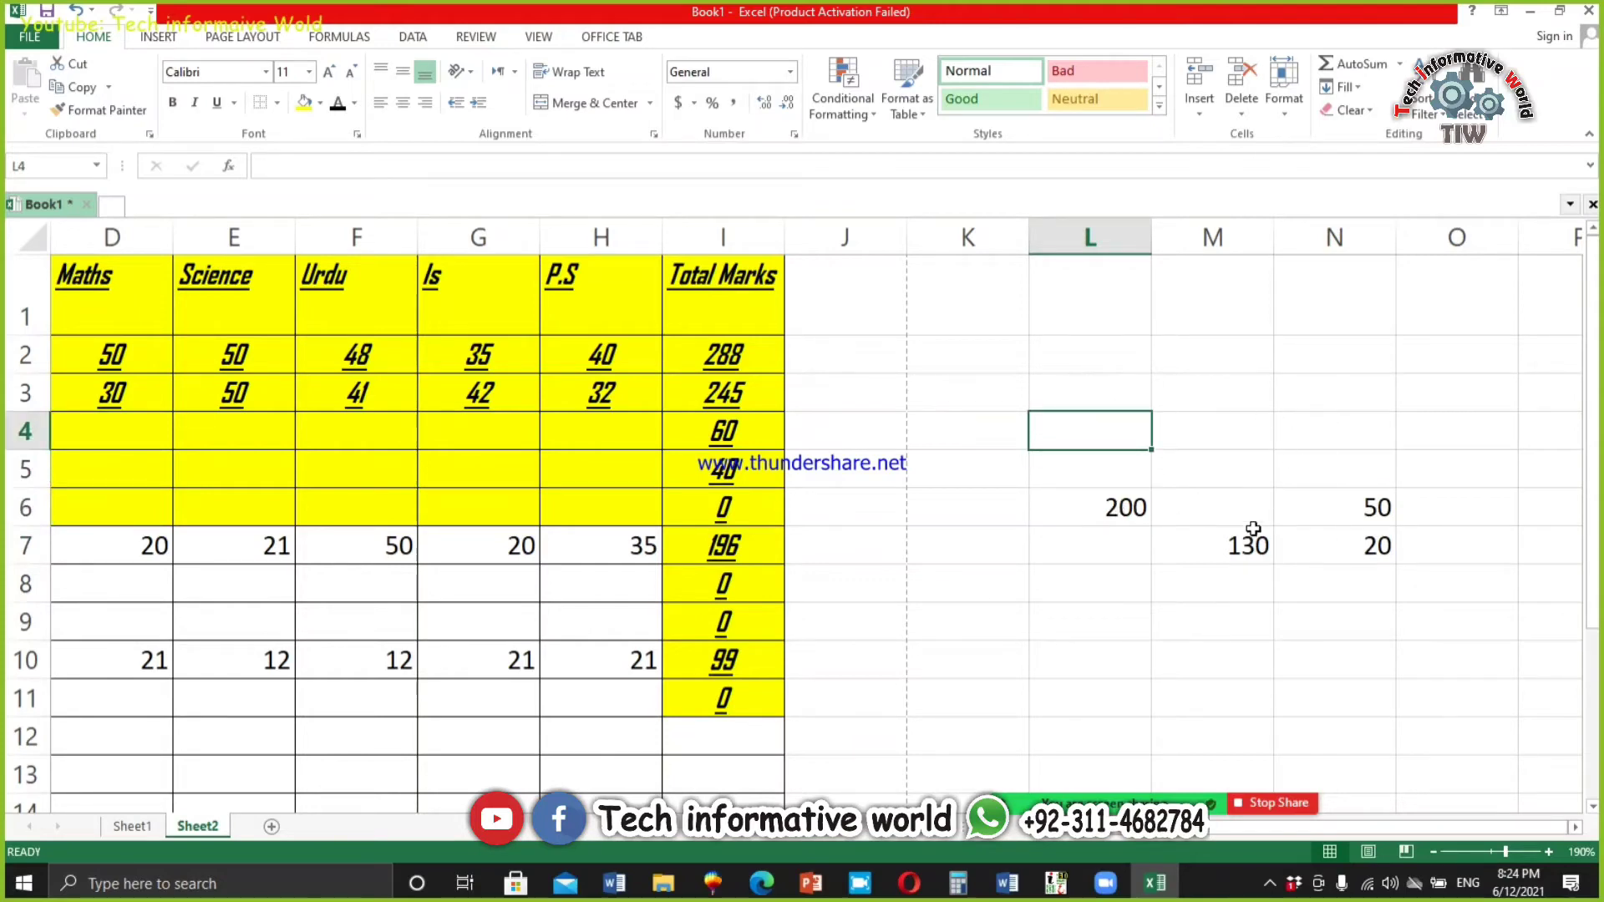
pyautogui.write('=')
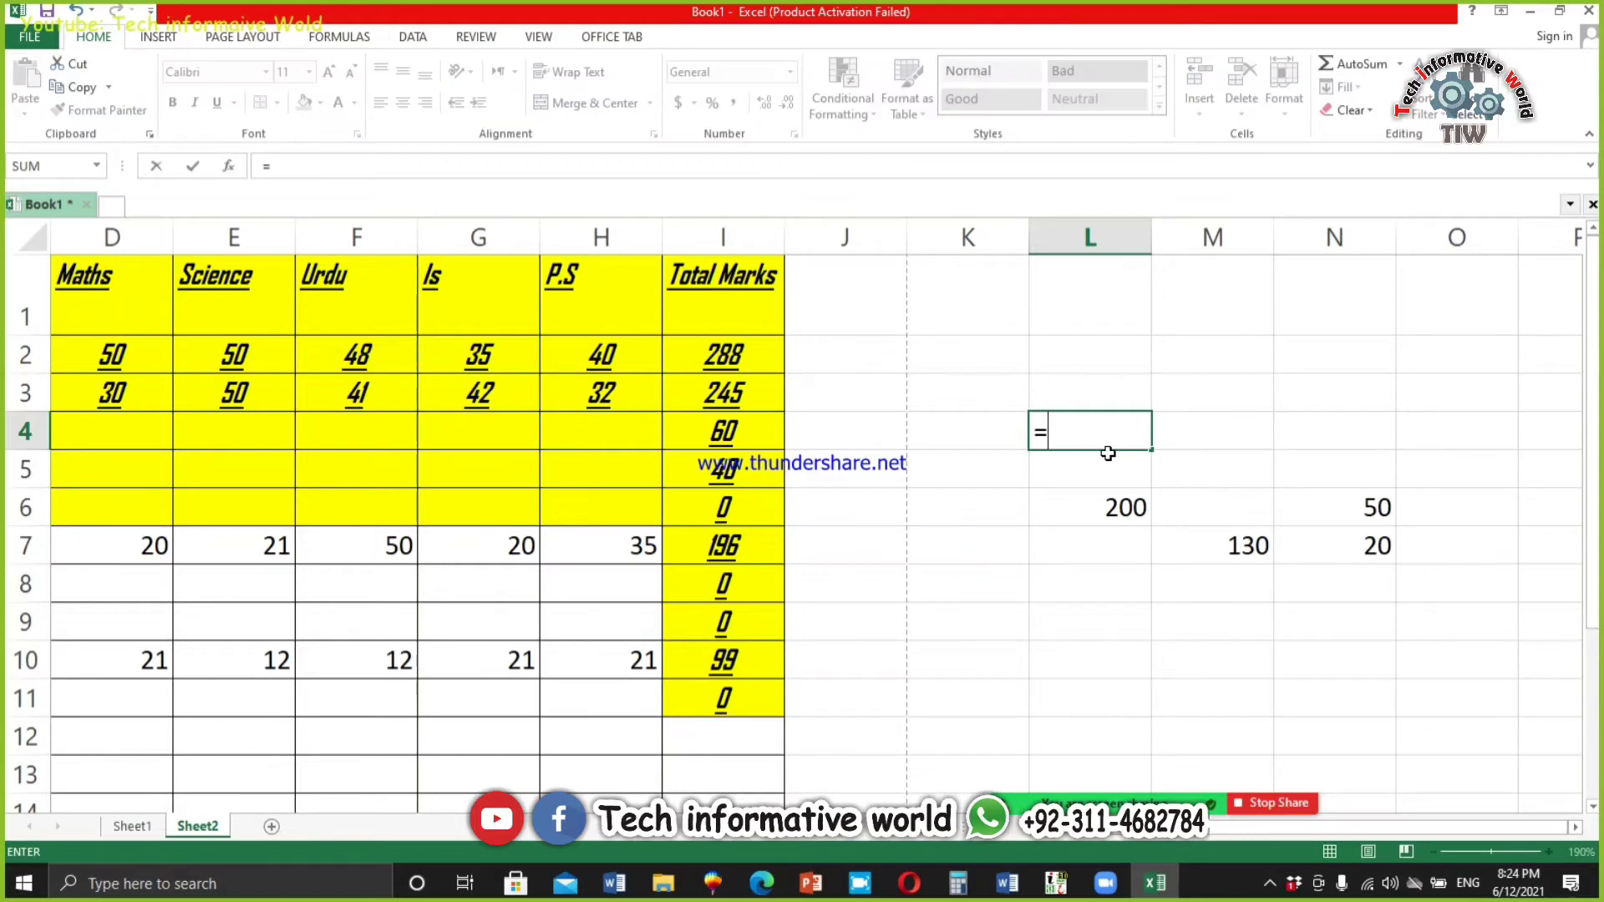
pyautogui.write('*')
pyautogui.press('BackSpace')
pyautogui.write('(')
pyautogui.click(1109, 507)
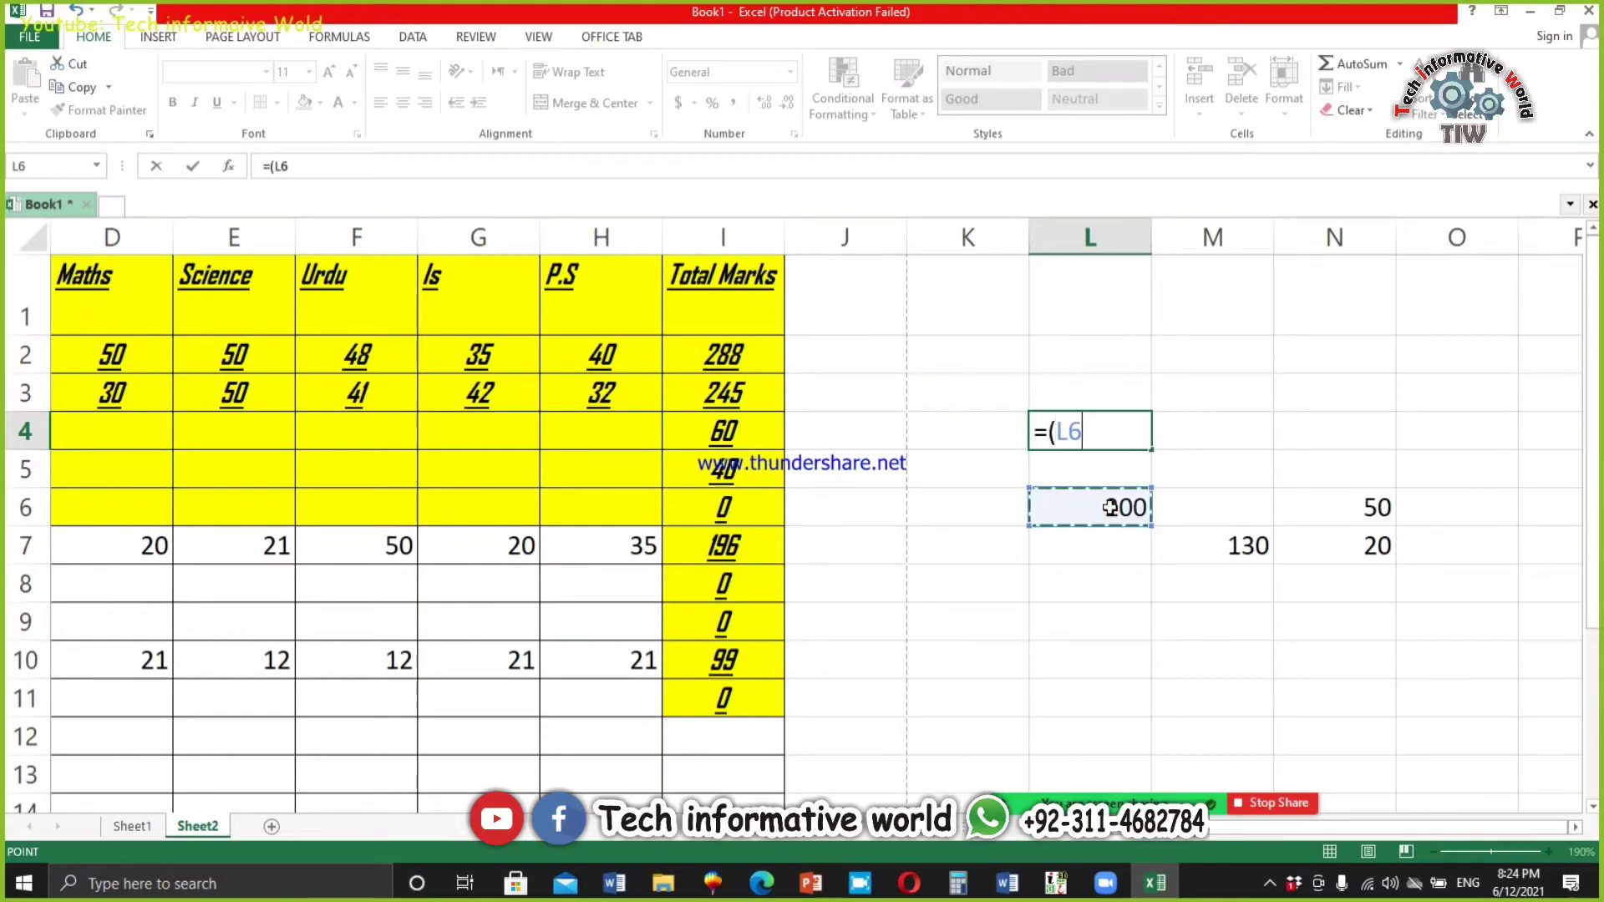
pyautogui.write('-')
pyautogui.click(1219, 548)
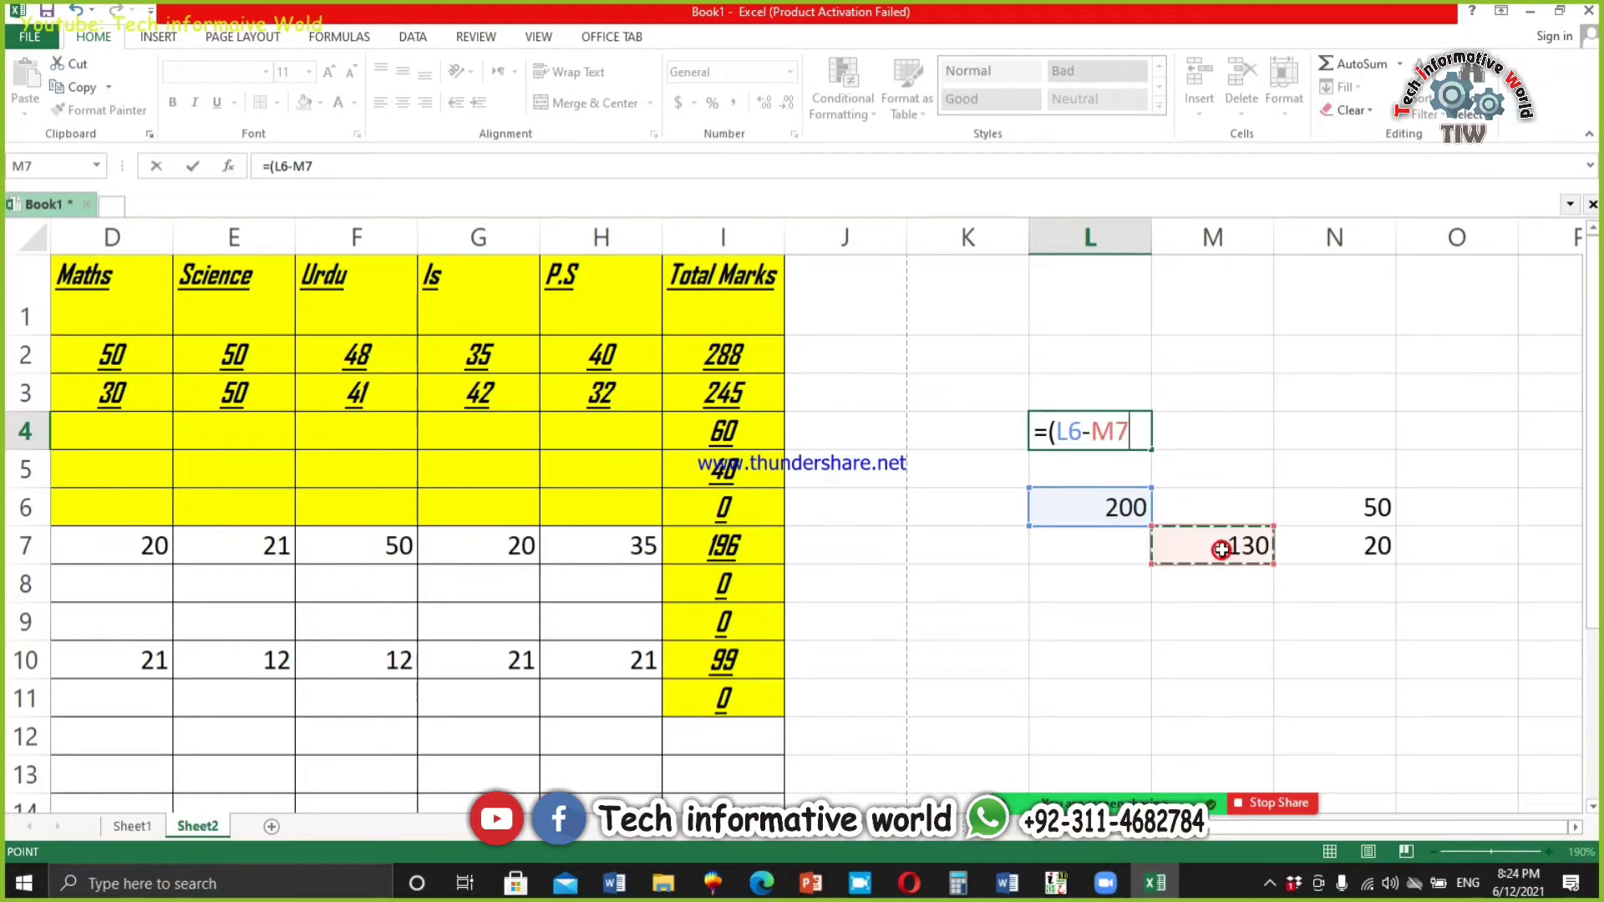
pyautogui.write(')')
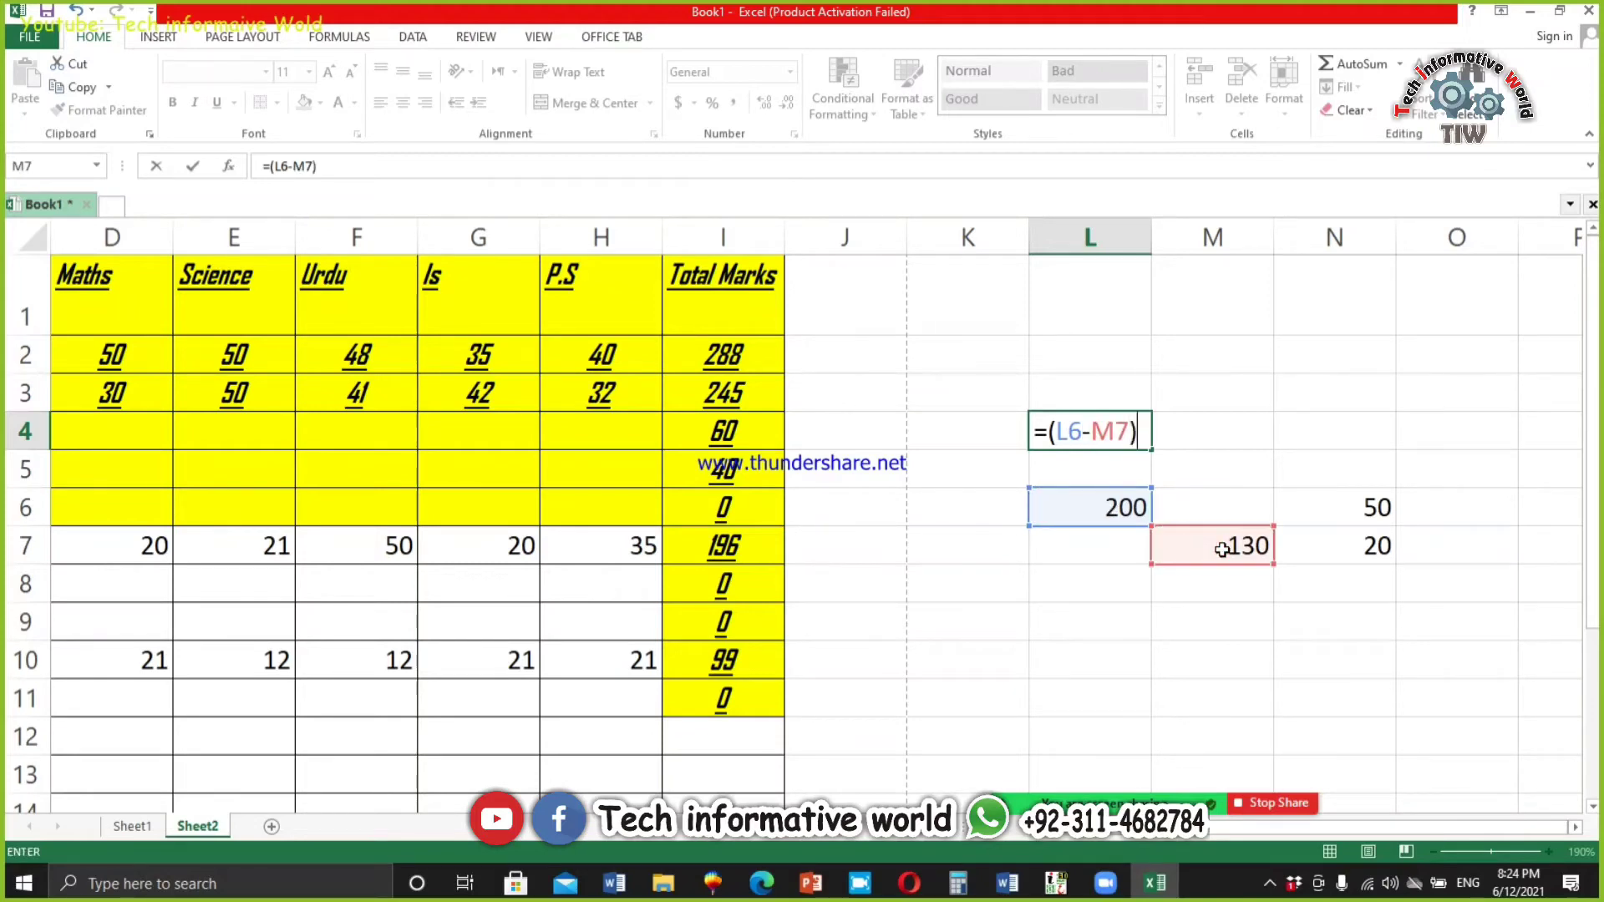
pyautogui.press('Return')
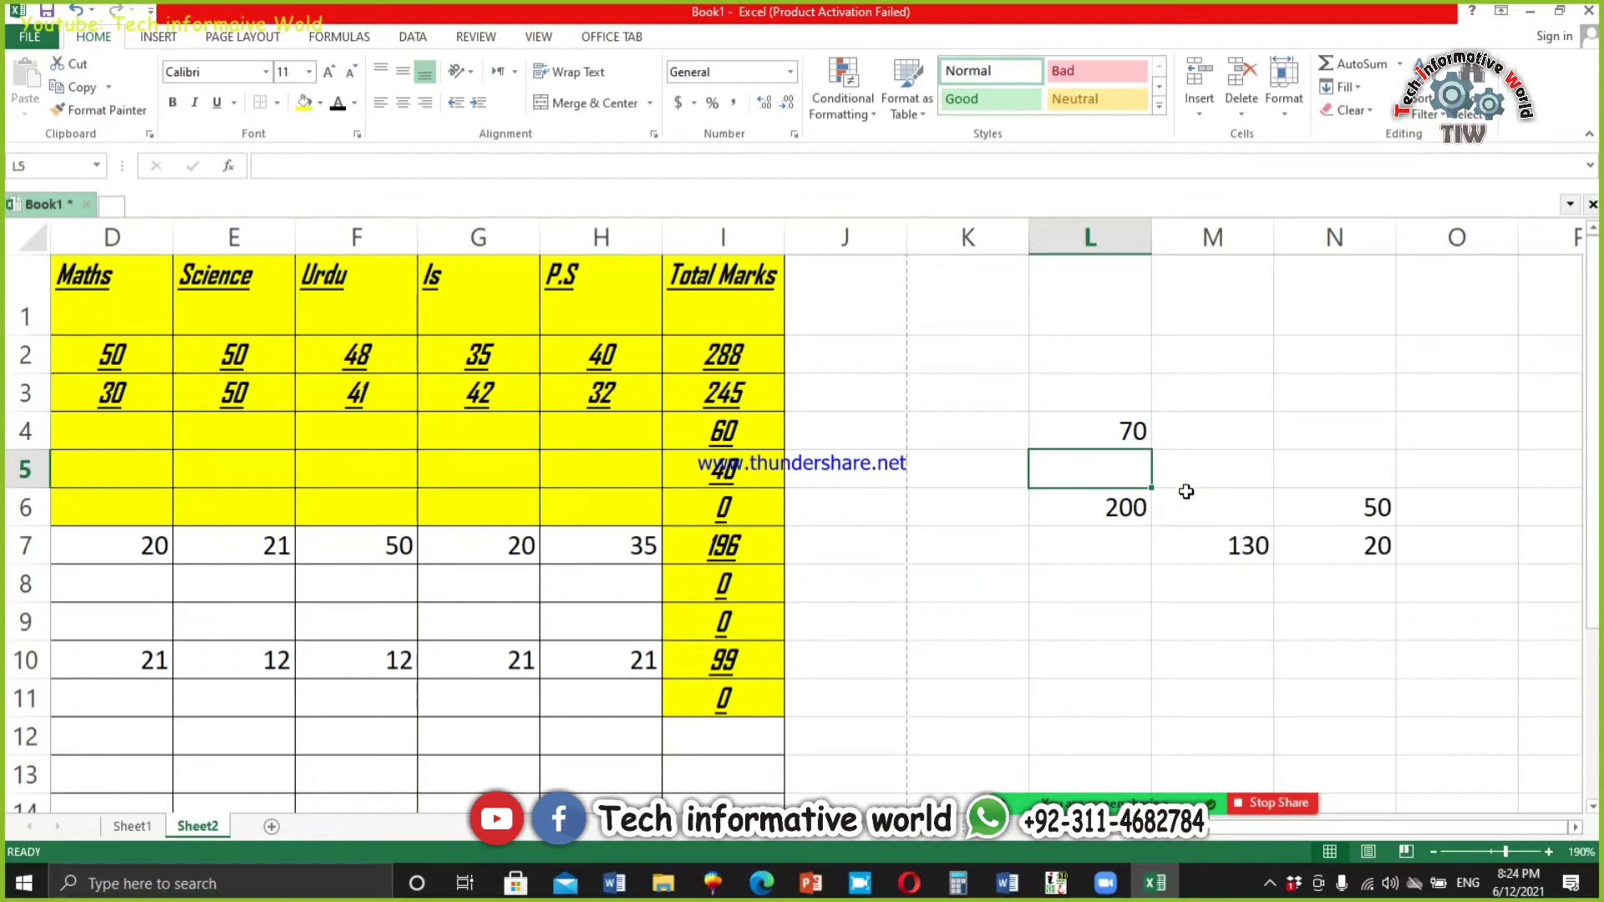
pyautogui.click(1107, 508)
pyautogui.click(1220, 541)
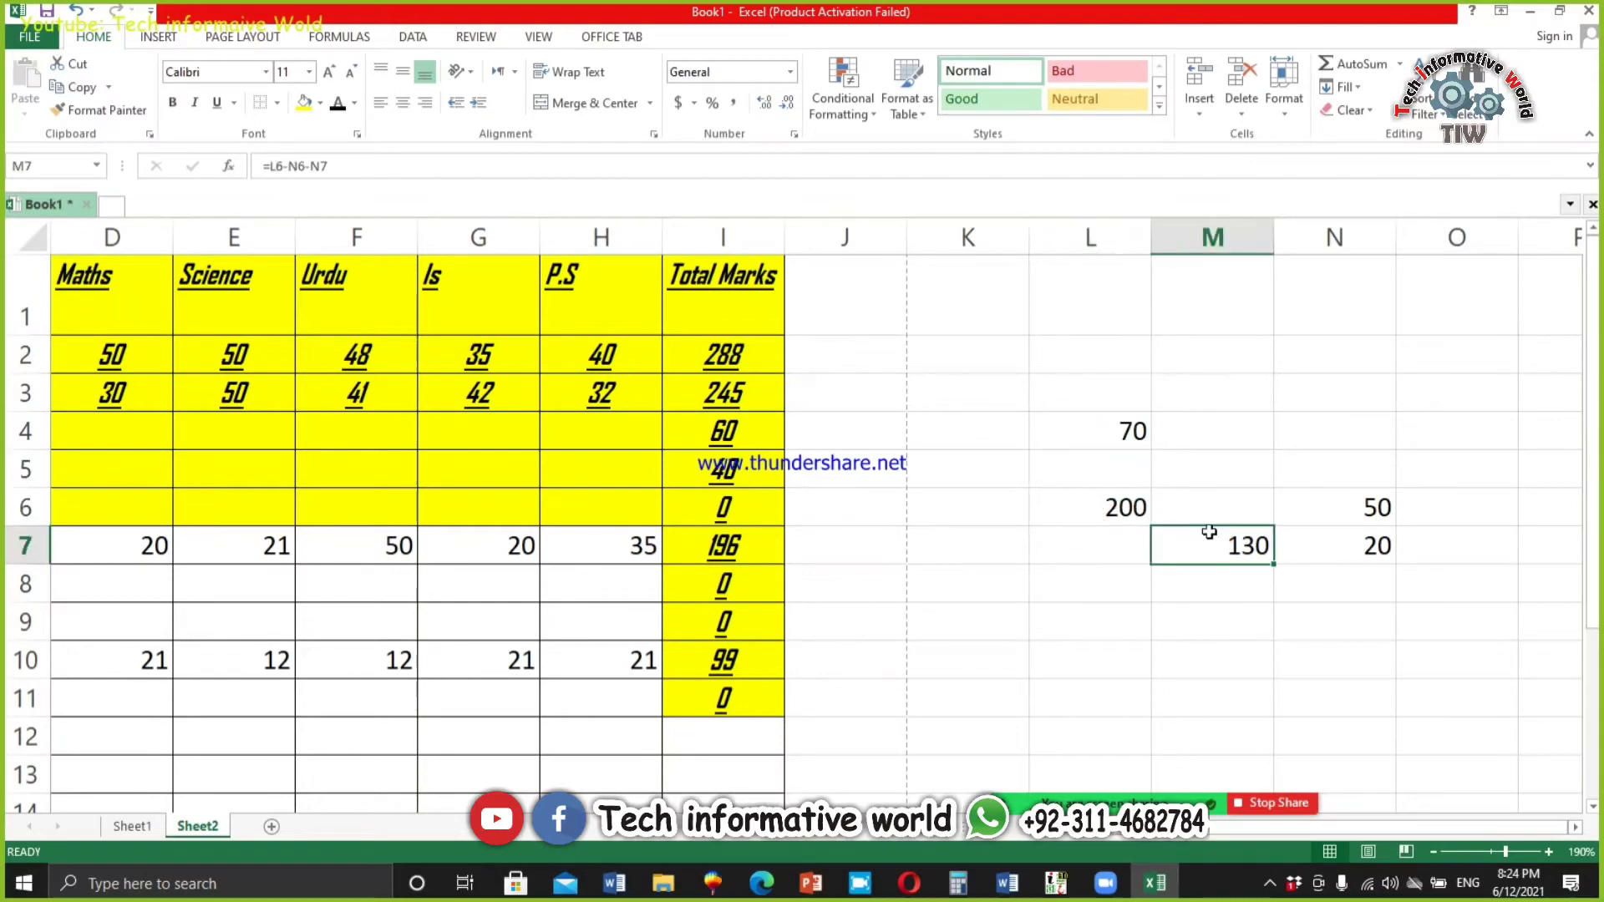
pyautogui.click(1117, 423)
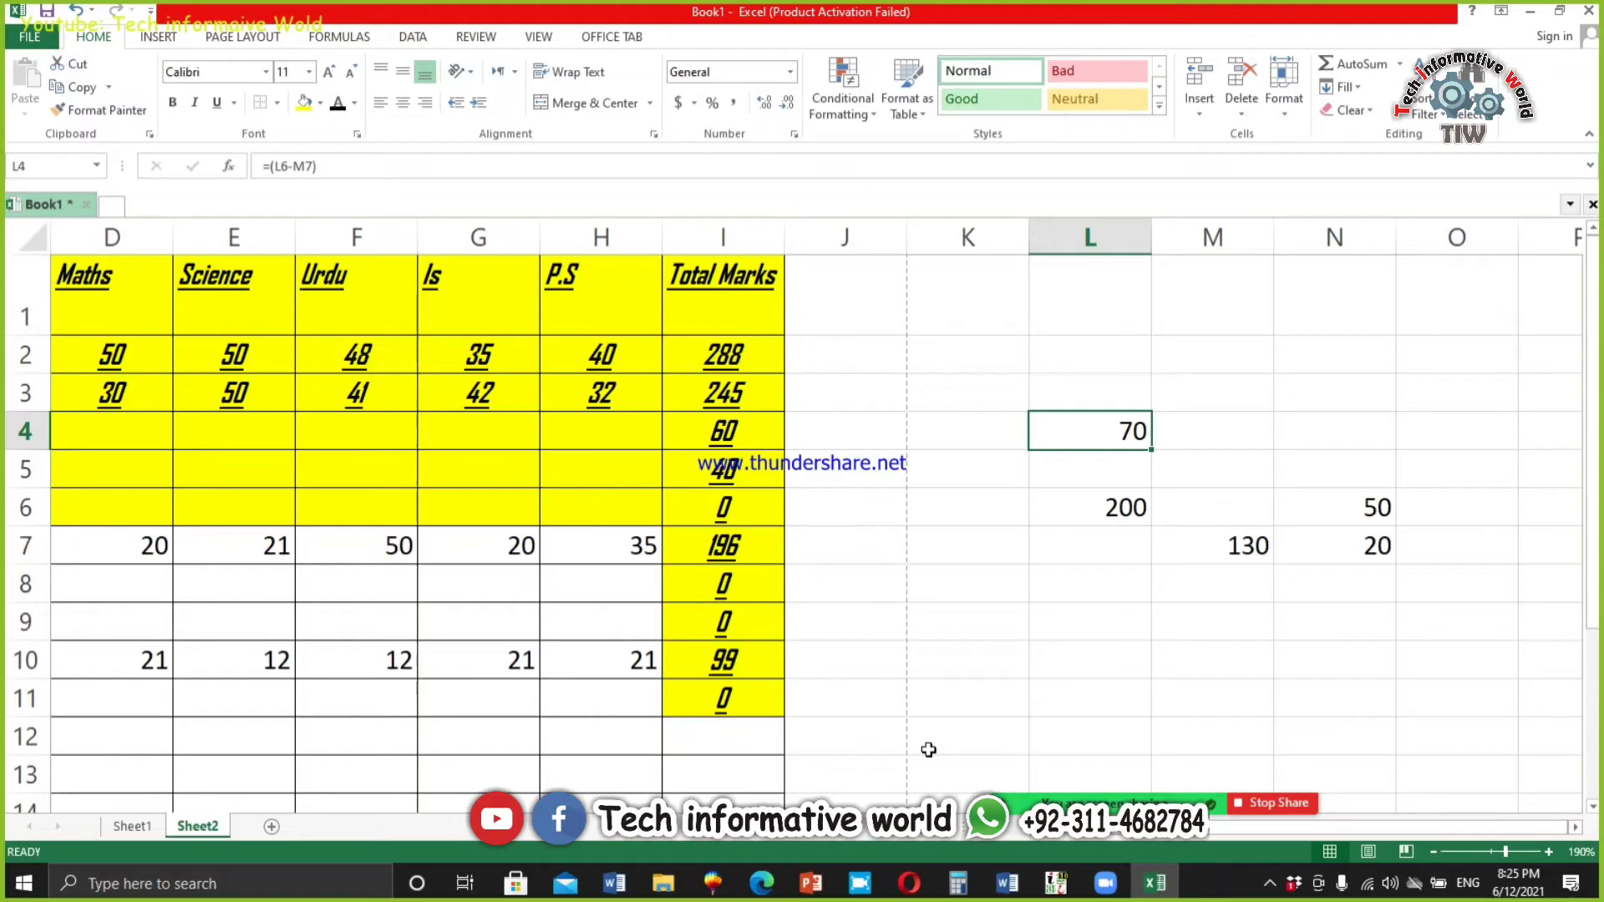
# Step: Enter the Urdu note "کس طرح فامولا لگانا ہے" in cell K2
pyautogui.moveTo(1089, 804)
pyautogui.click(847, 369)
pyautogui.click(986, 352)
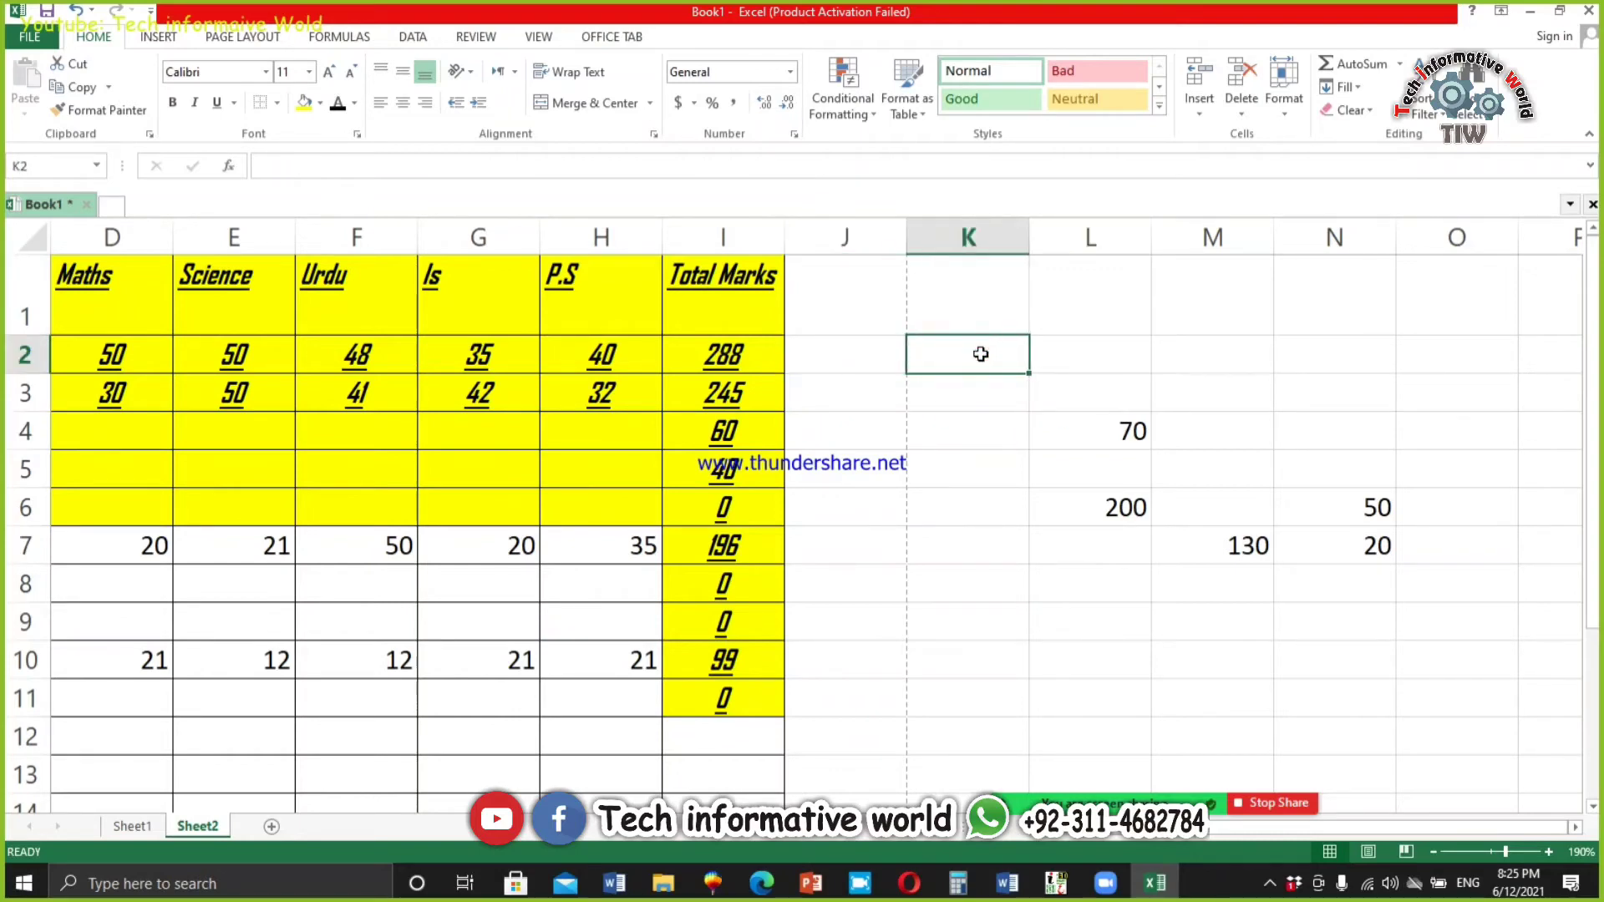
pyautogui.write('کس')
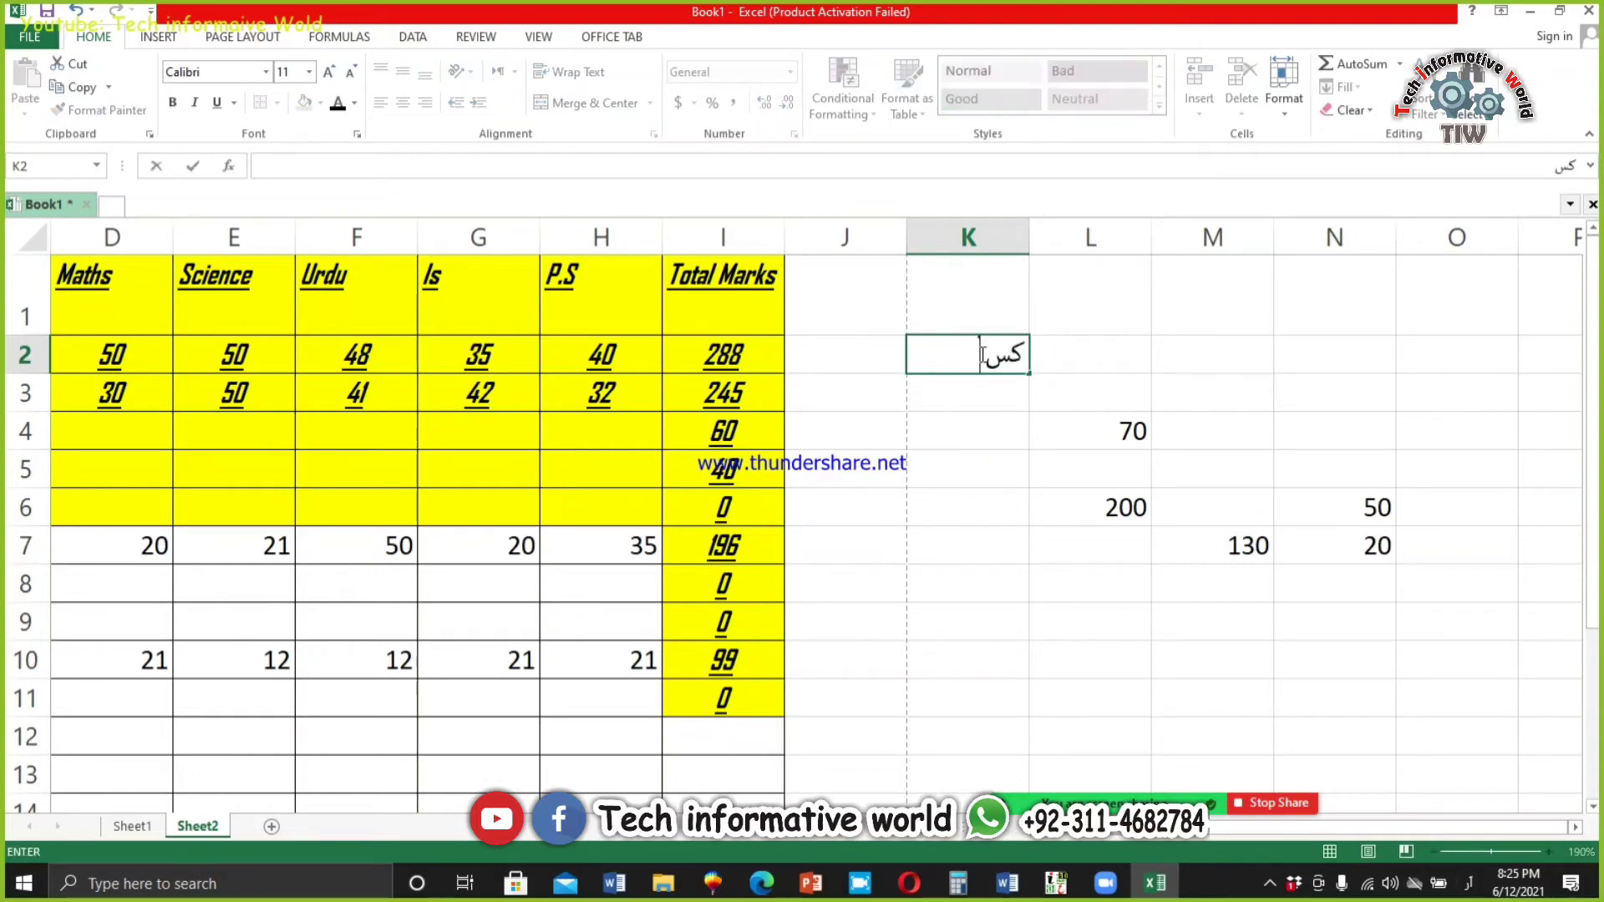
pyautogui.write(' طرح فامولا لگانا ہے')
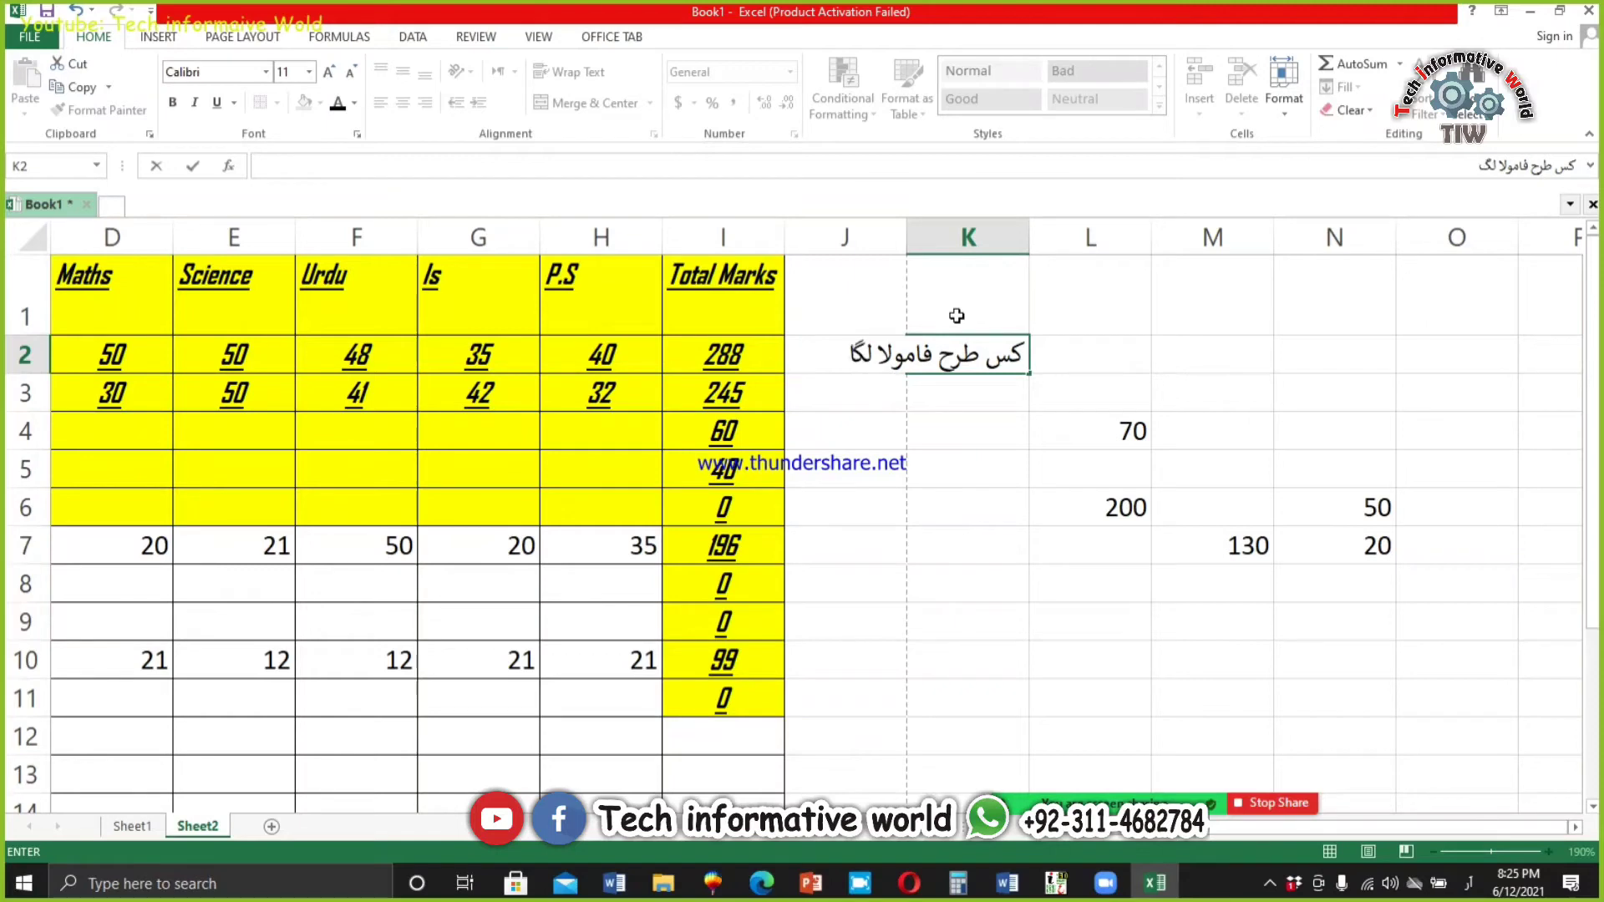
pyautogui.press('BackSpace')
pyautogui.press('BackSpace')
pyautogui.press('BackSpace')
pyautogui.write('ہے')
pyautogui.press('Return')
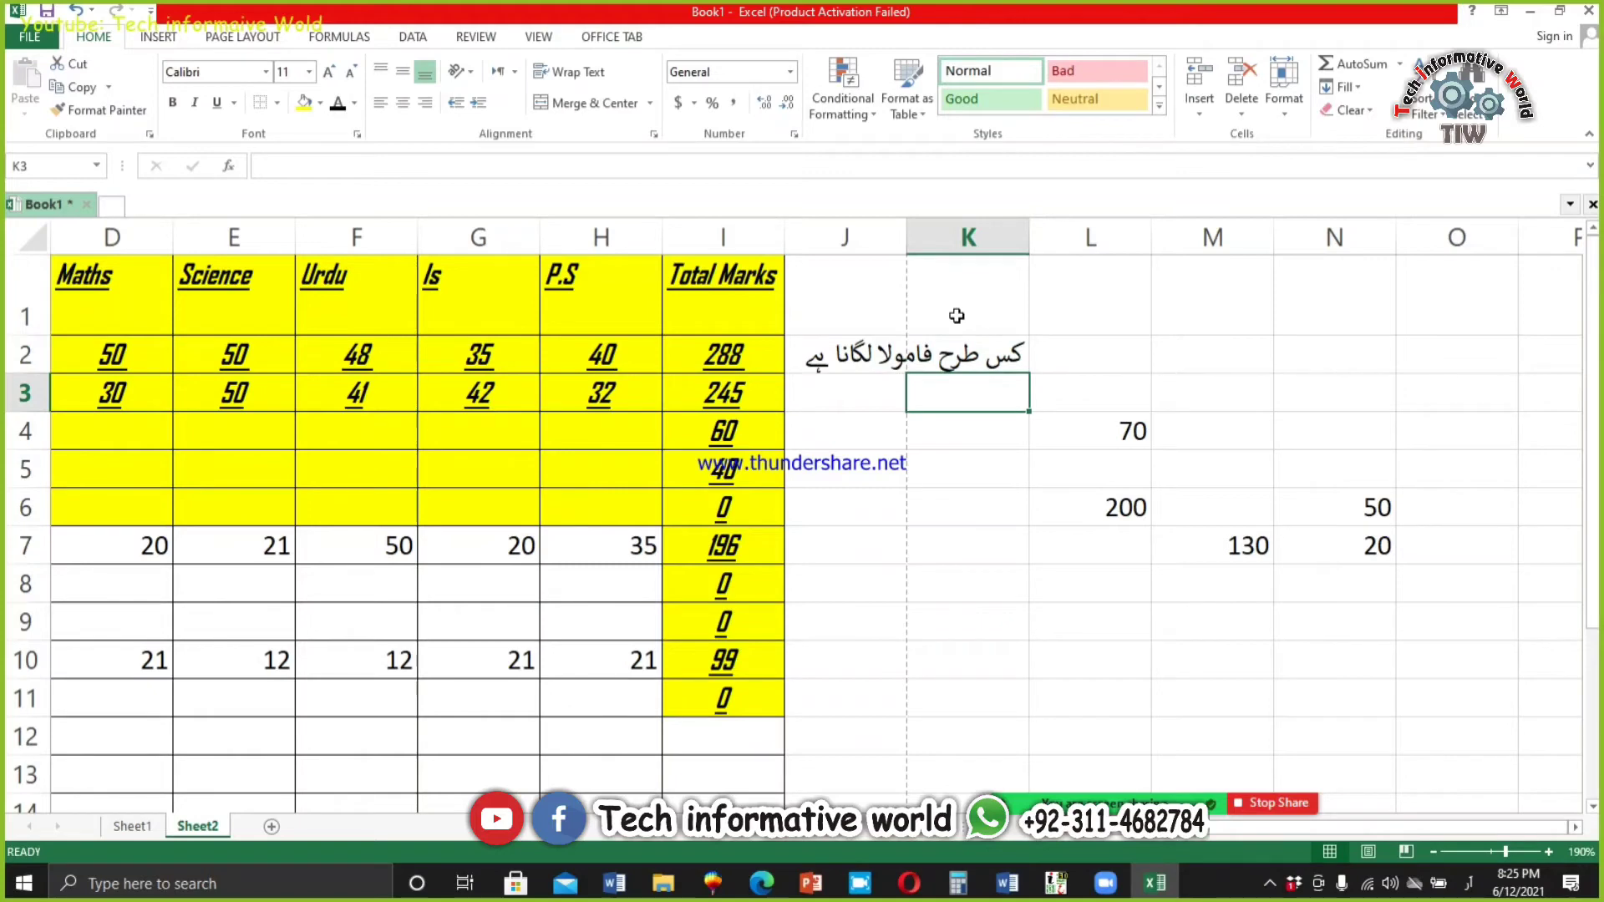
# Step: Enter the second line of the Urdu note, "اگر فارمولا لگانا جانتے ہیں", in cell K3
pyautogui.write('اگر ')
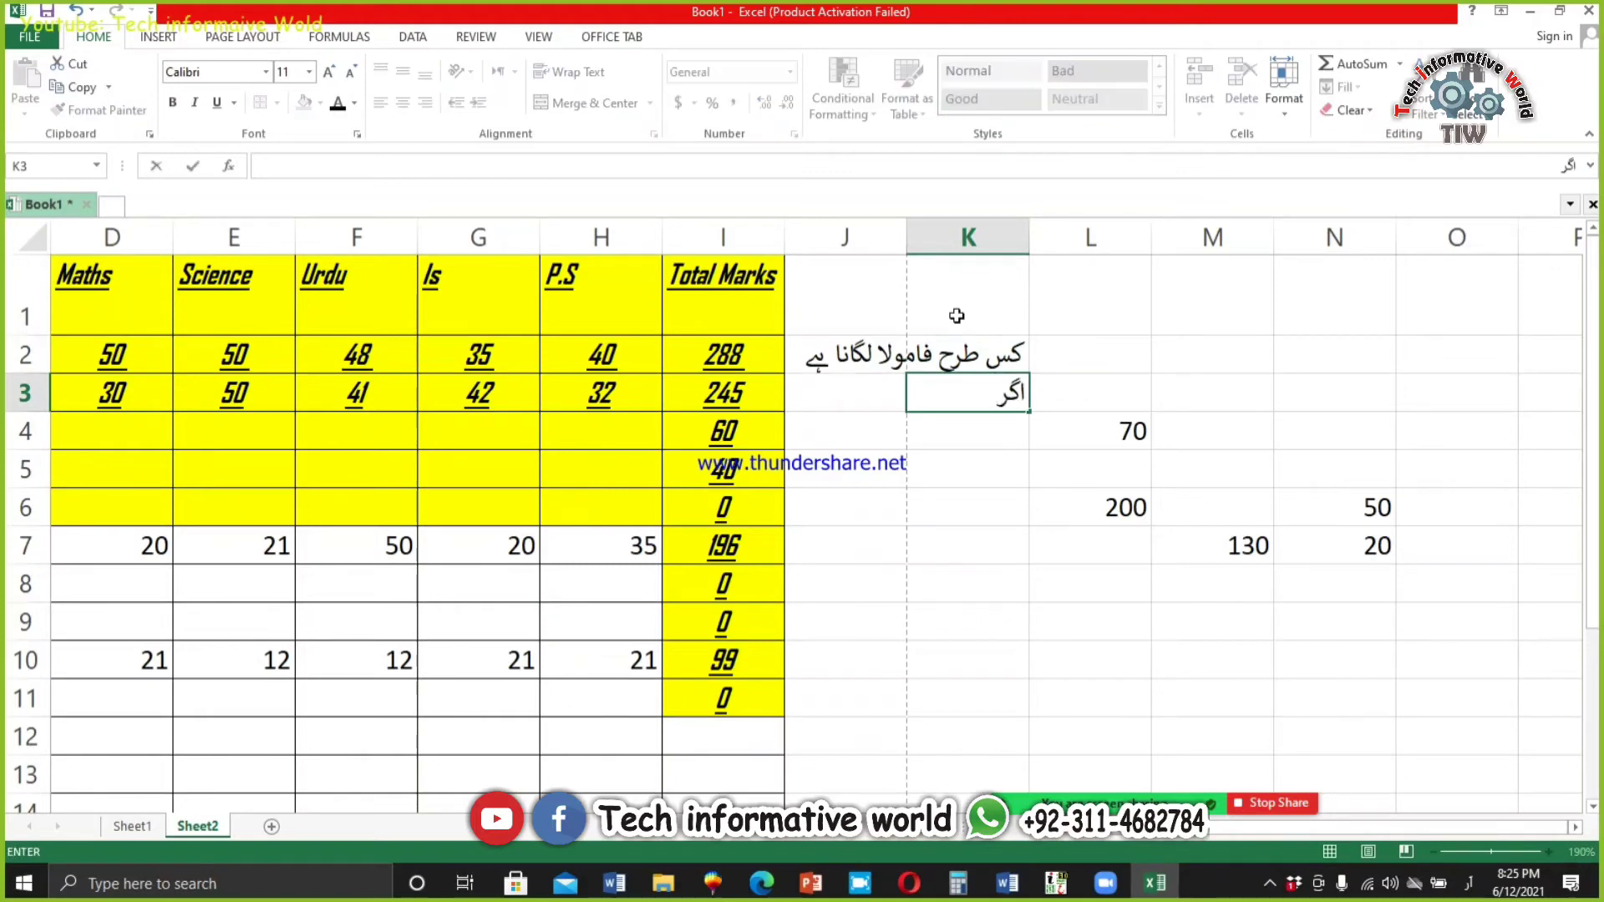
pyautogui.write('گ')
pyautogui.press('BackSpace')
pyautogui.write('فارمولا ل')
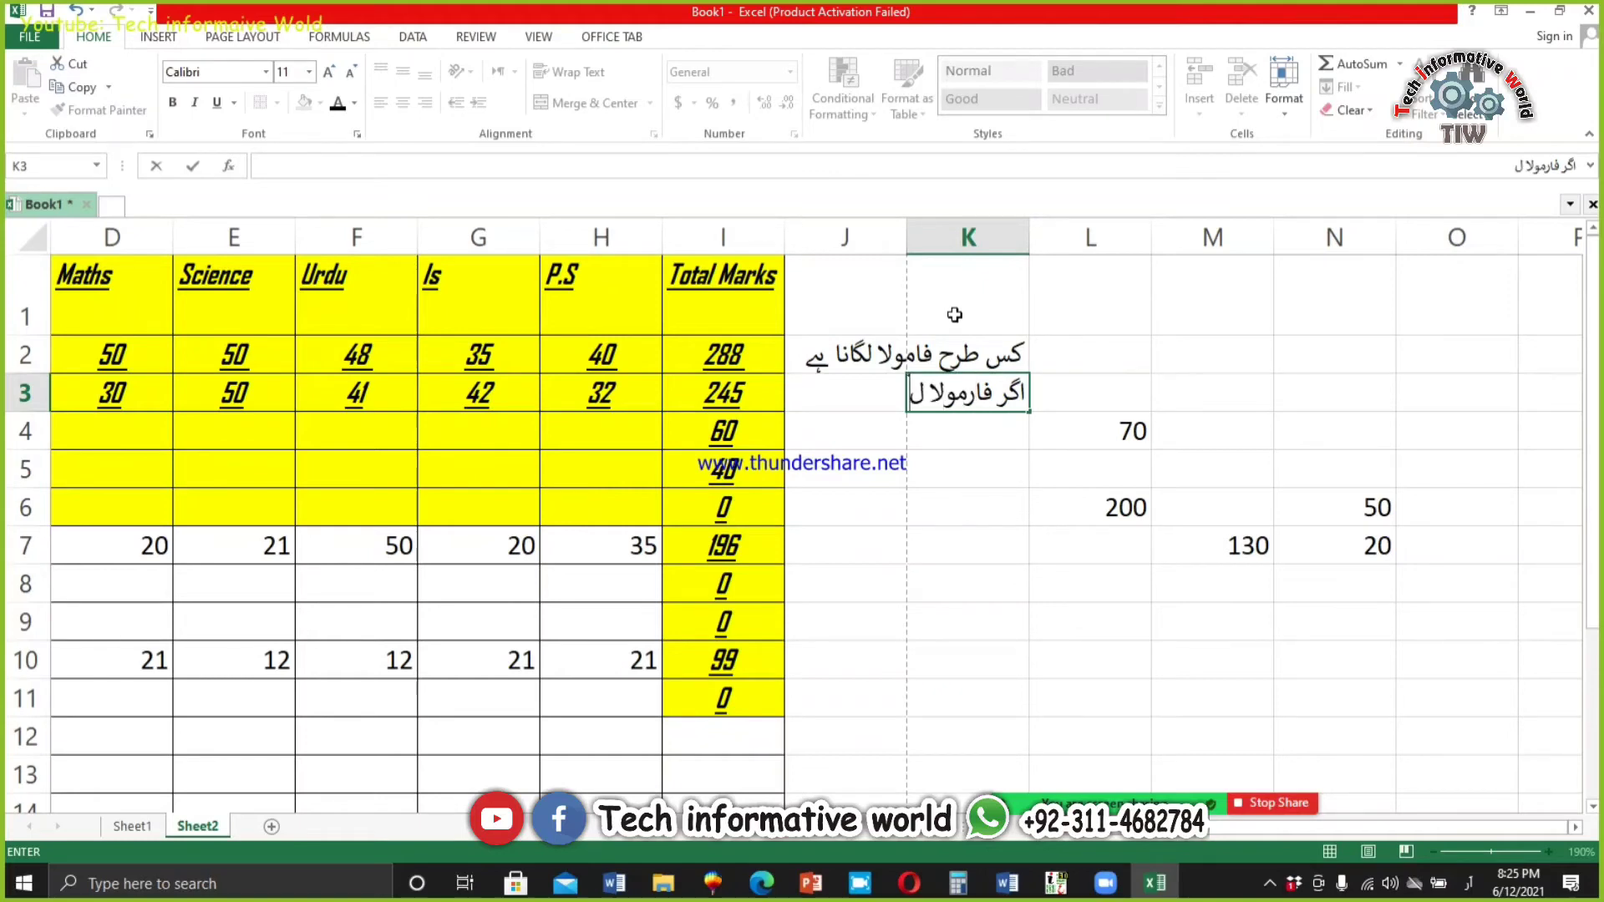
pyautogui.write('گانا جانتے ہیں')
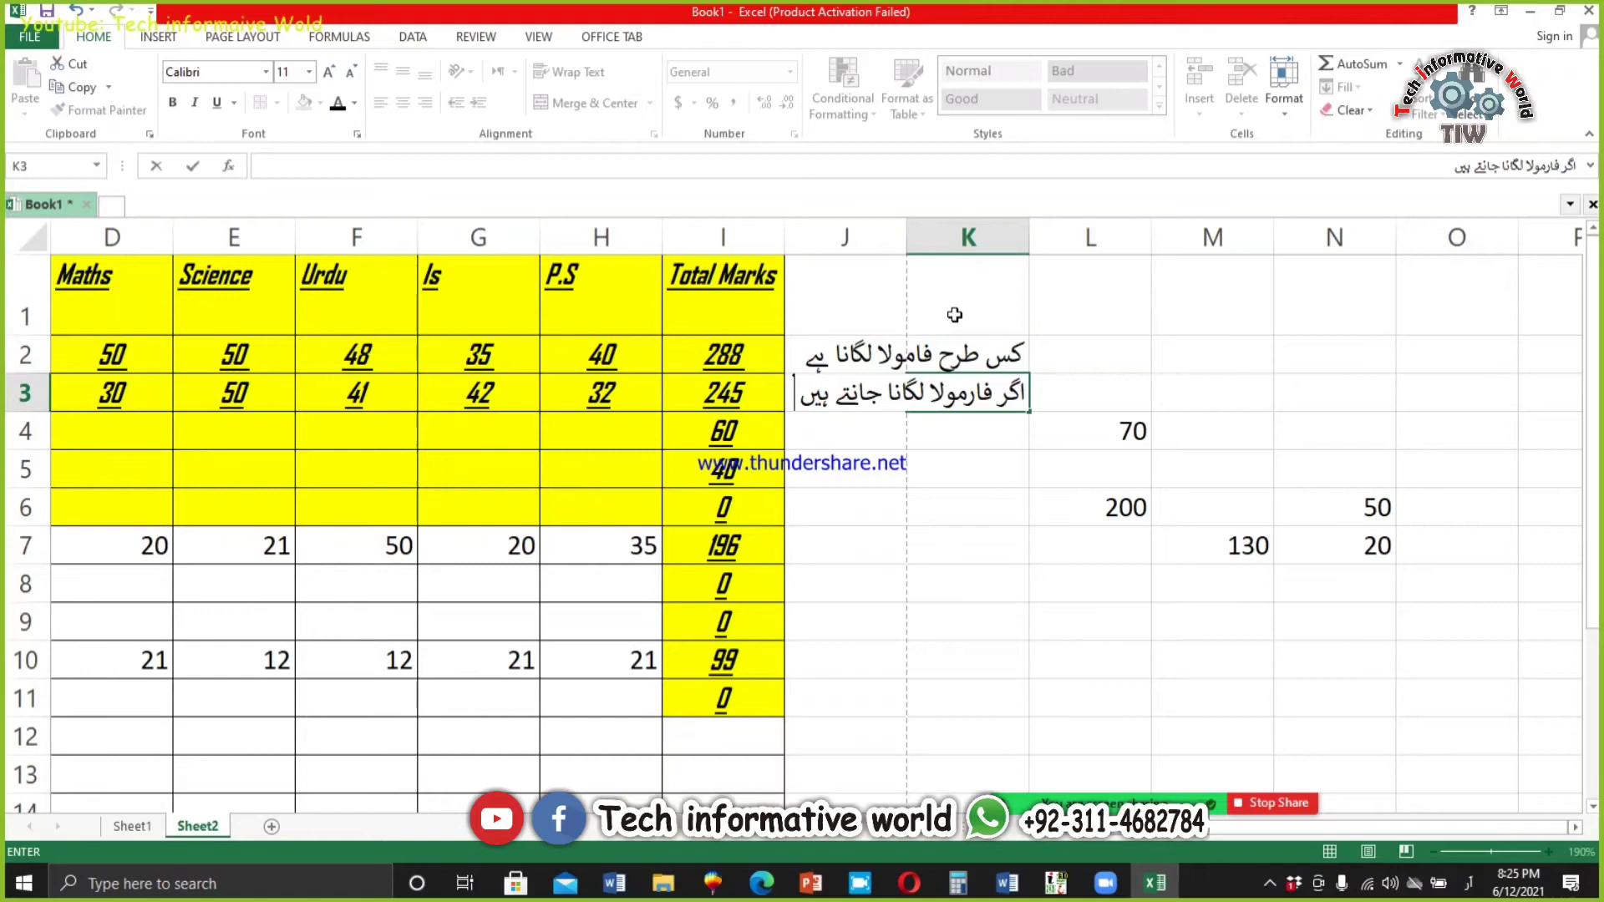
pyautogui.press('Return')
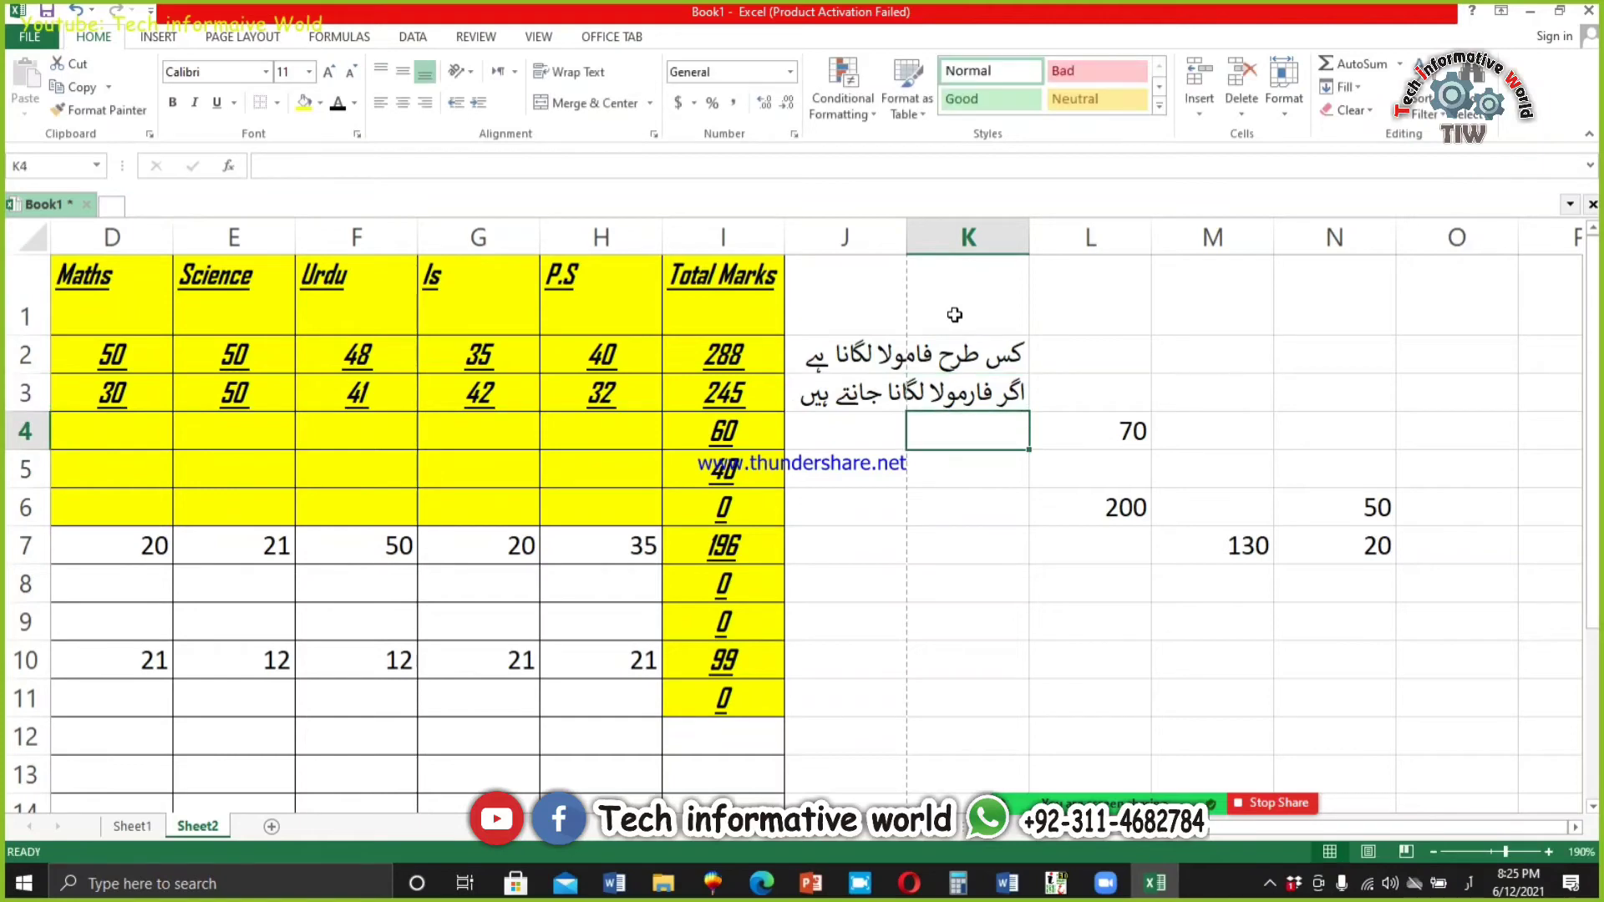
# Step: Enter the third line of the Urdu note, "تو اپ ہر جگہ کام کر سکتے ہیں", in cell K4
pyautogui.write('تو اپ ہر جگہ')
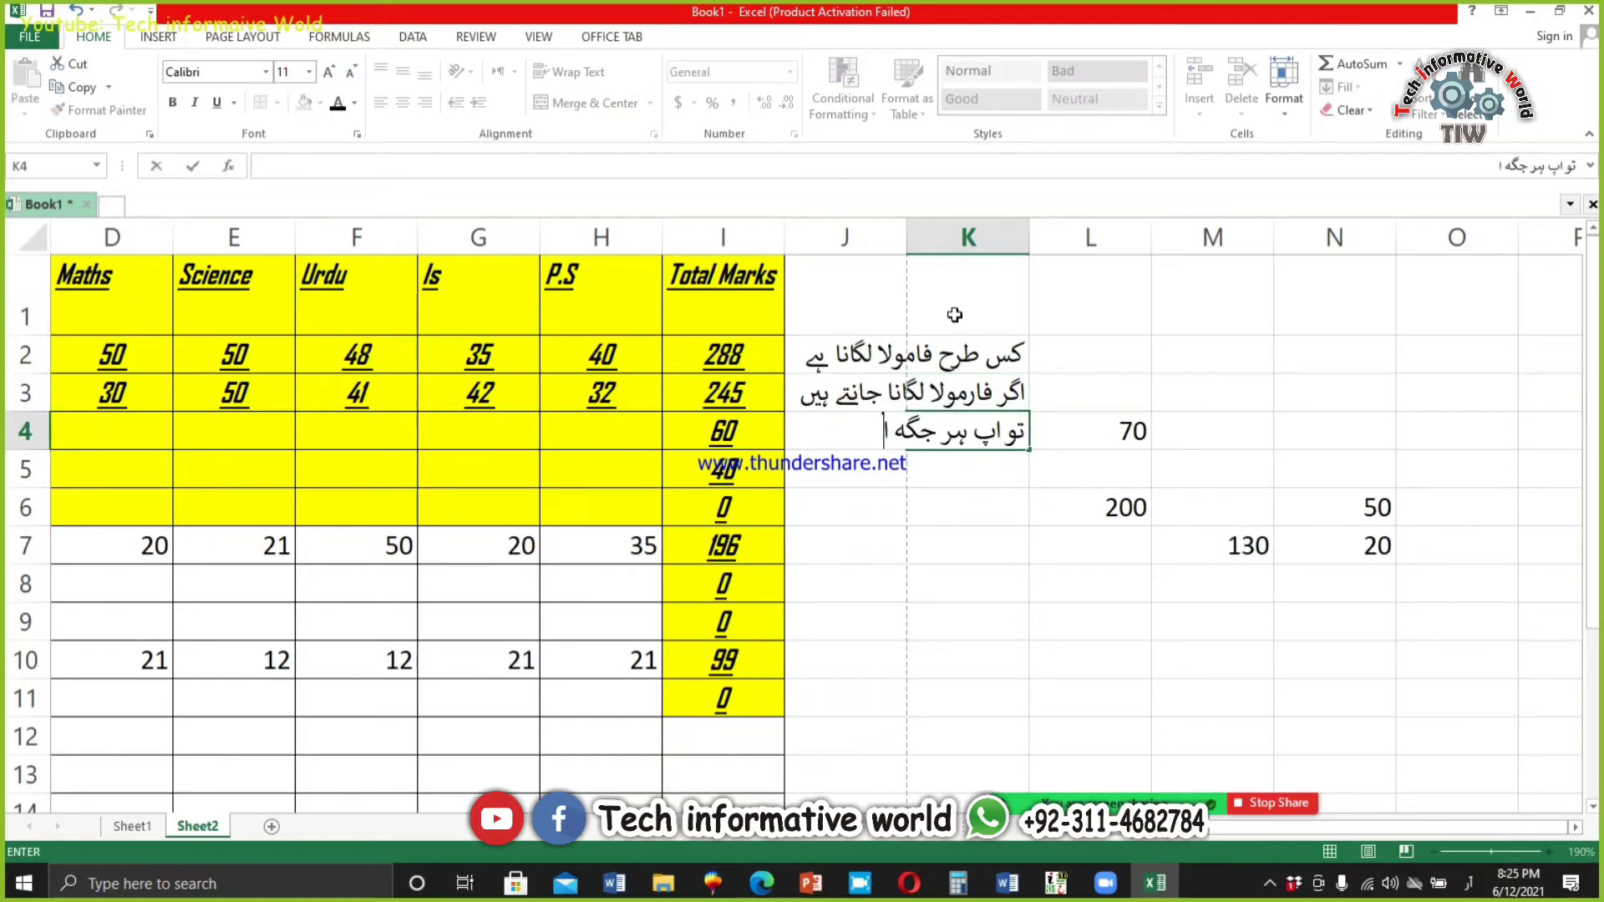
pyautogui.write(' کام کر سک')
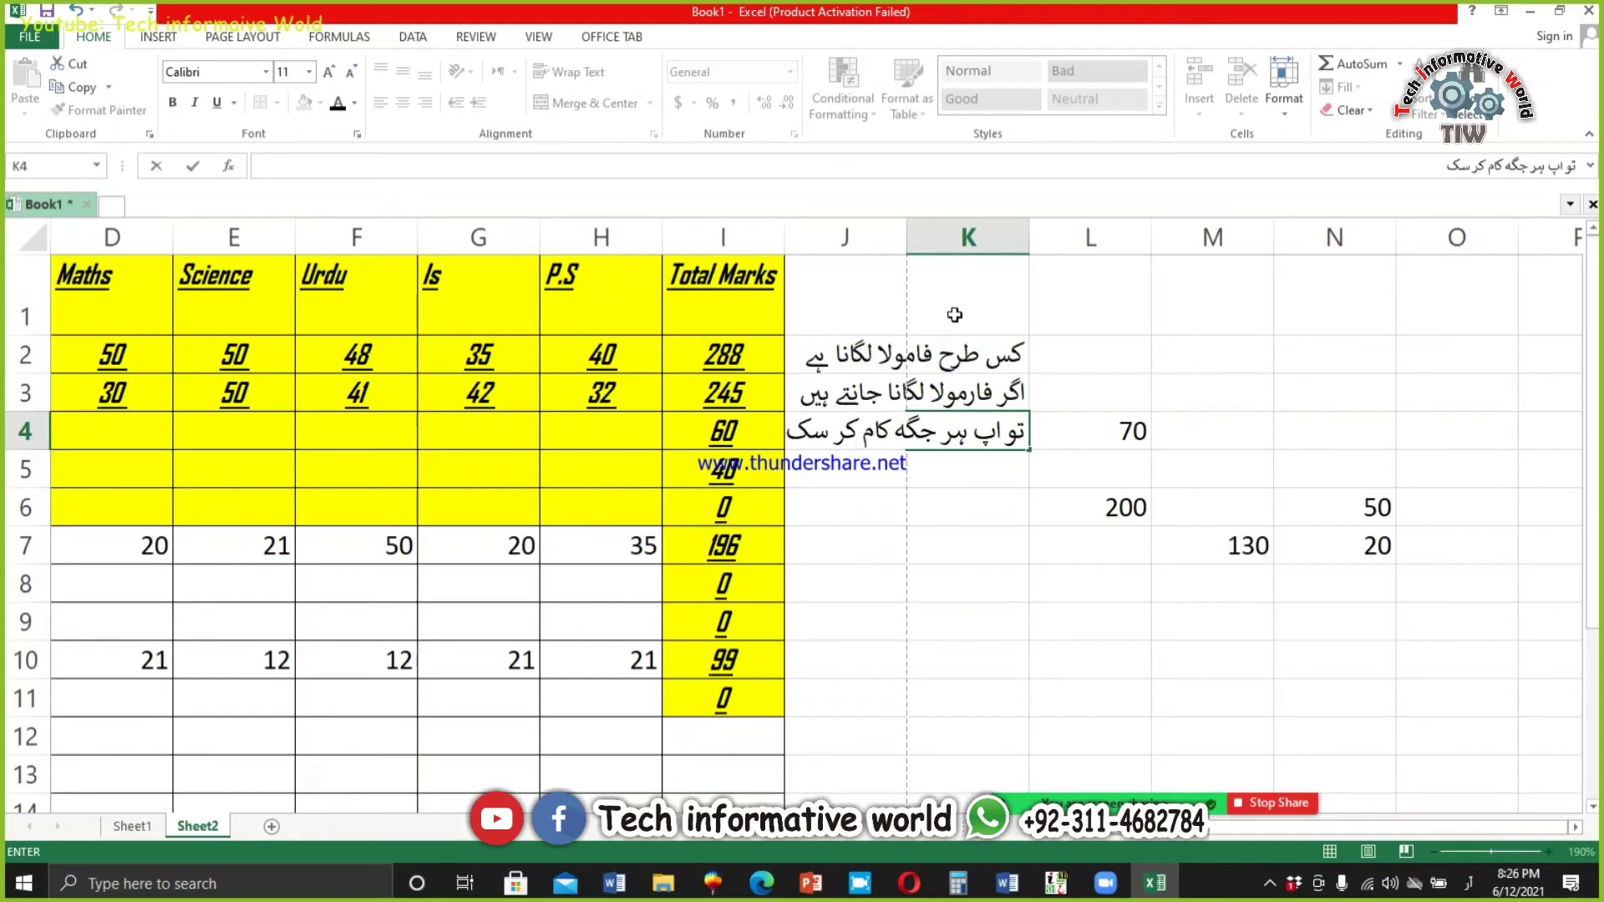
pyautogui.write('تے ہیں')
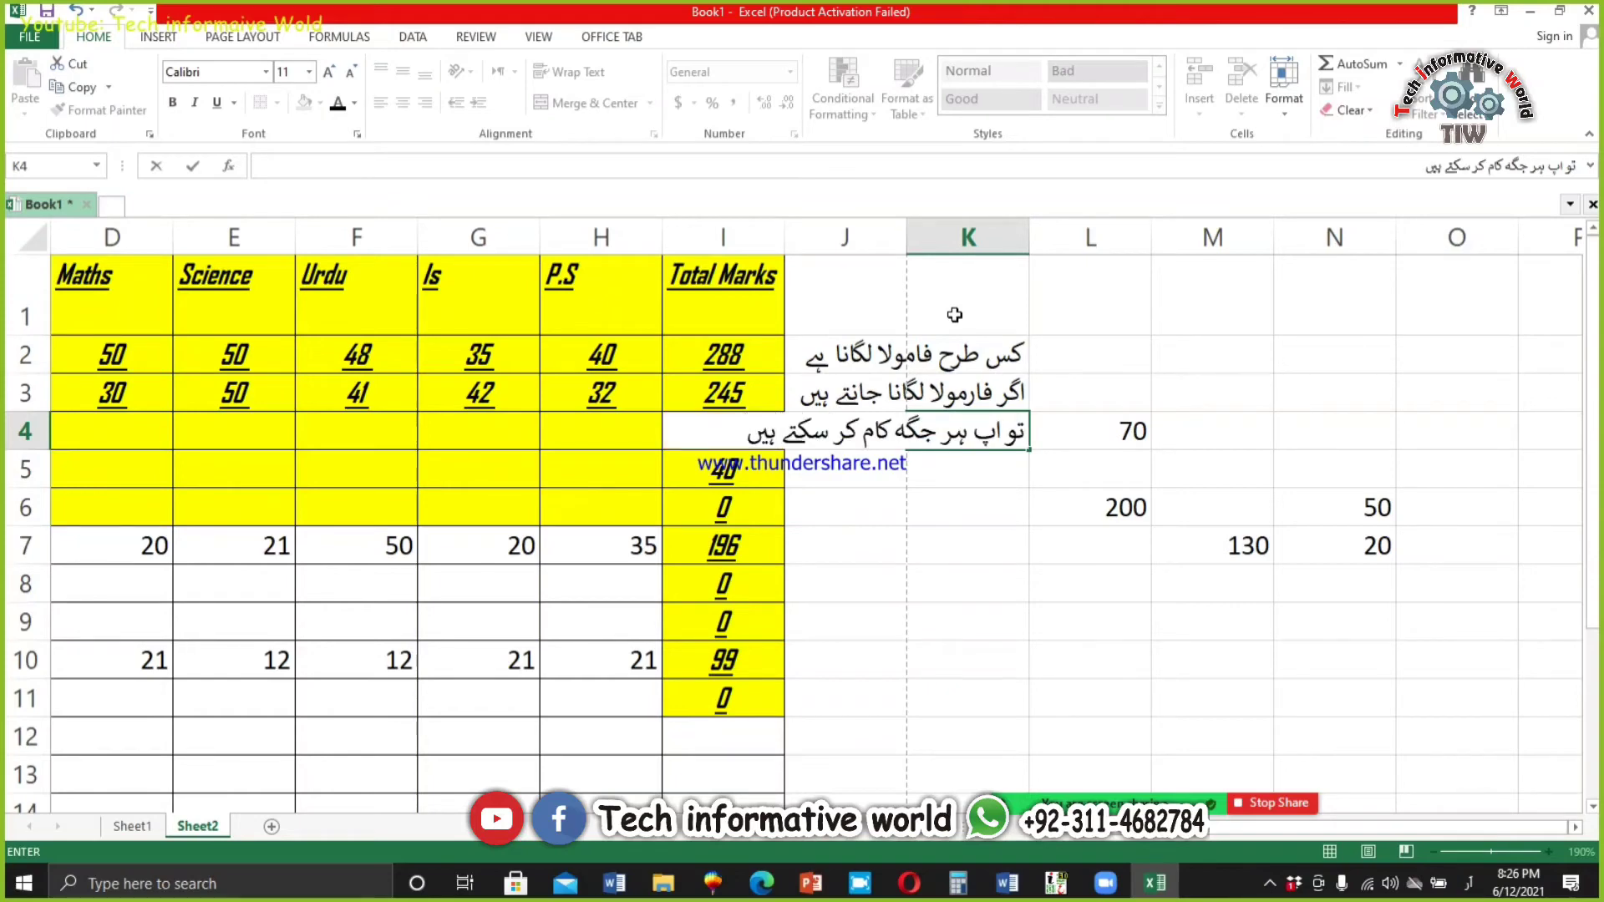
pyautogui.click(1018, 476)
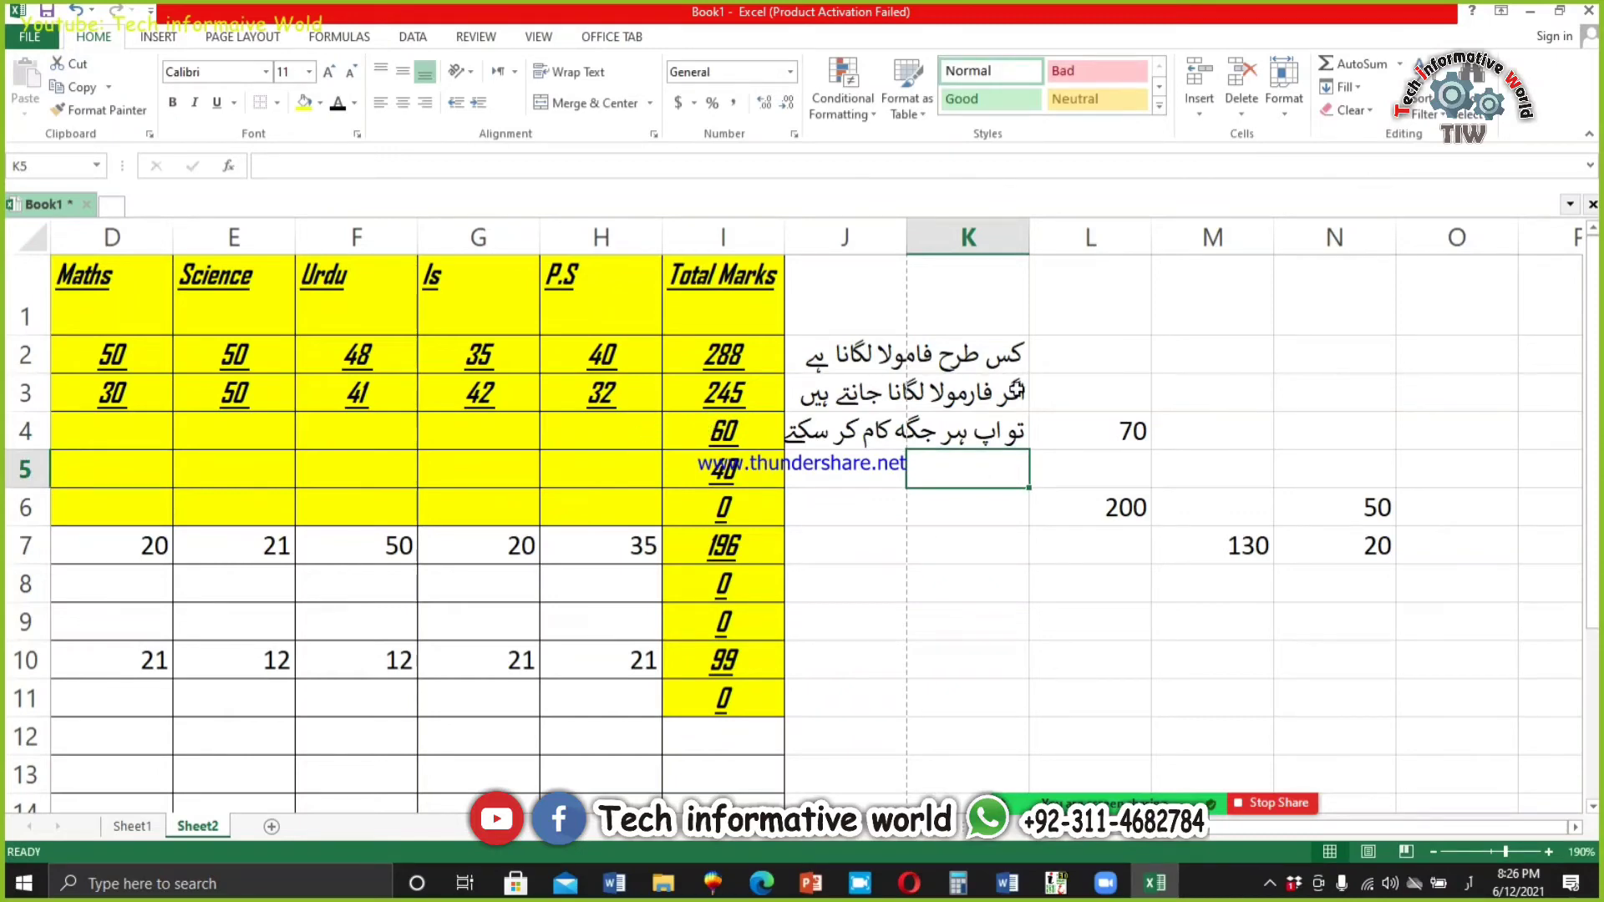
pyautogui.moveTo(988, 352); pyautogui.dragTo(705, 474)
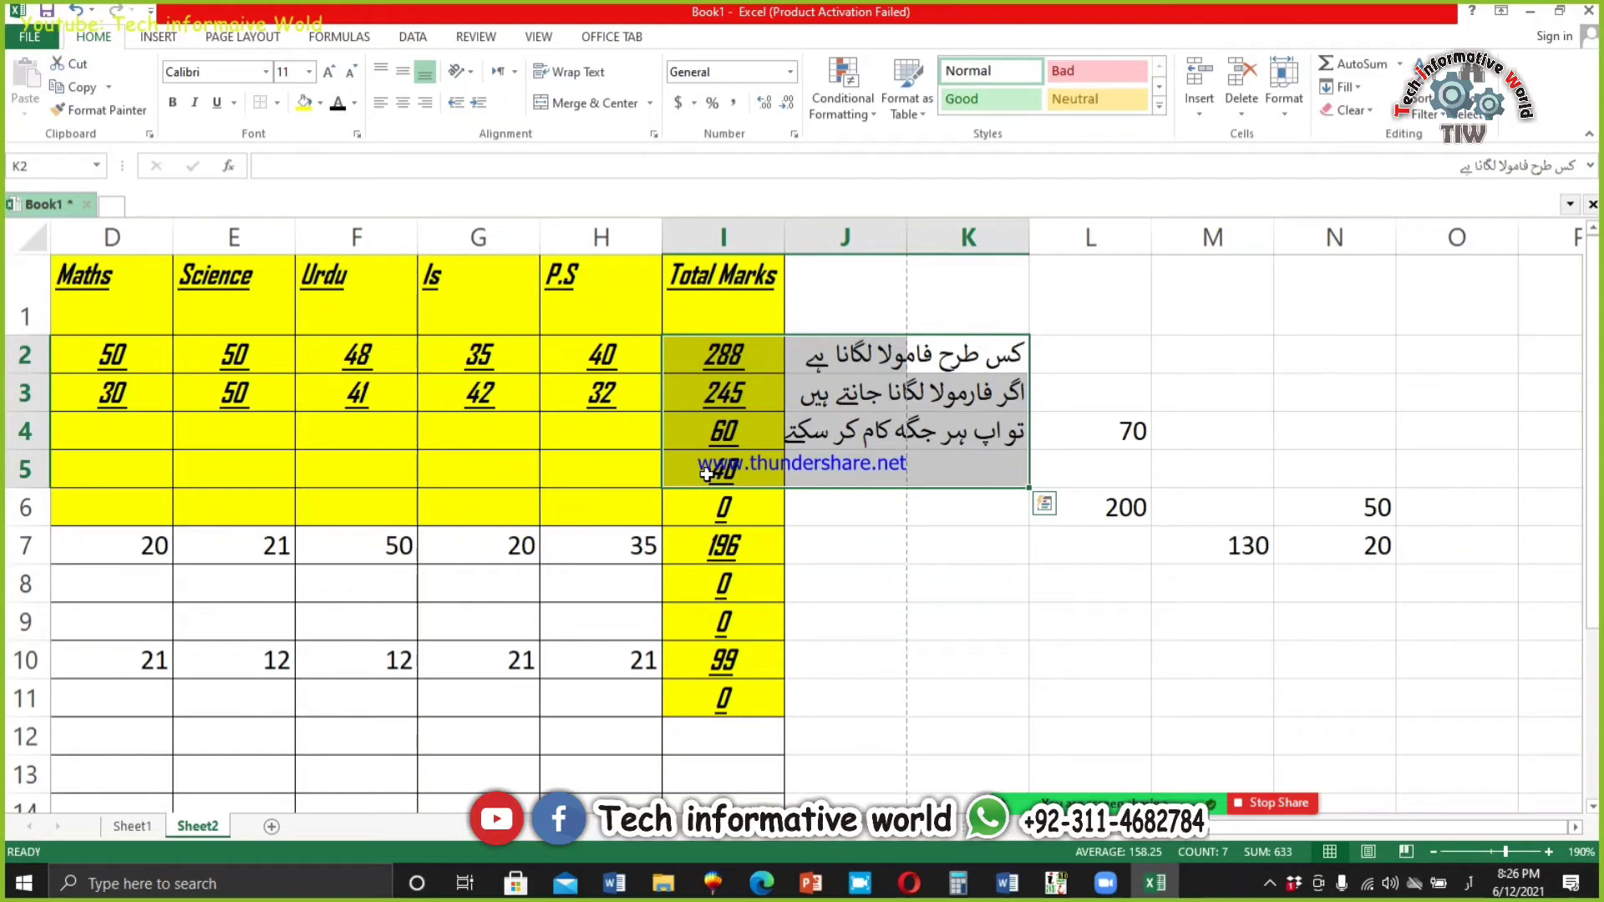
pyautogui.click(957, 355)
pyautogui.moveTo(1023, 347); pyautogui.dragTo(848, 435)
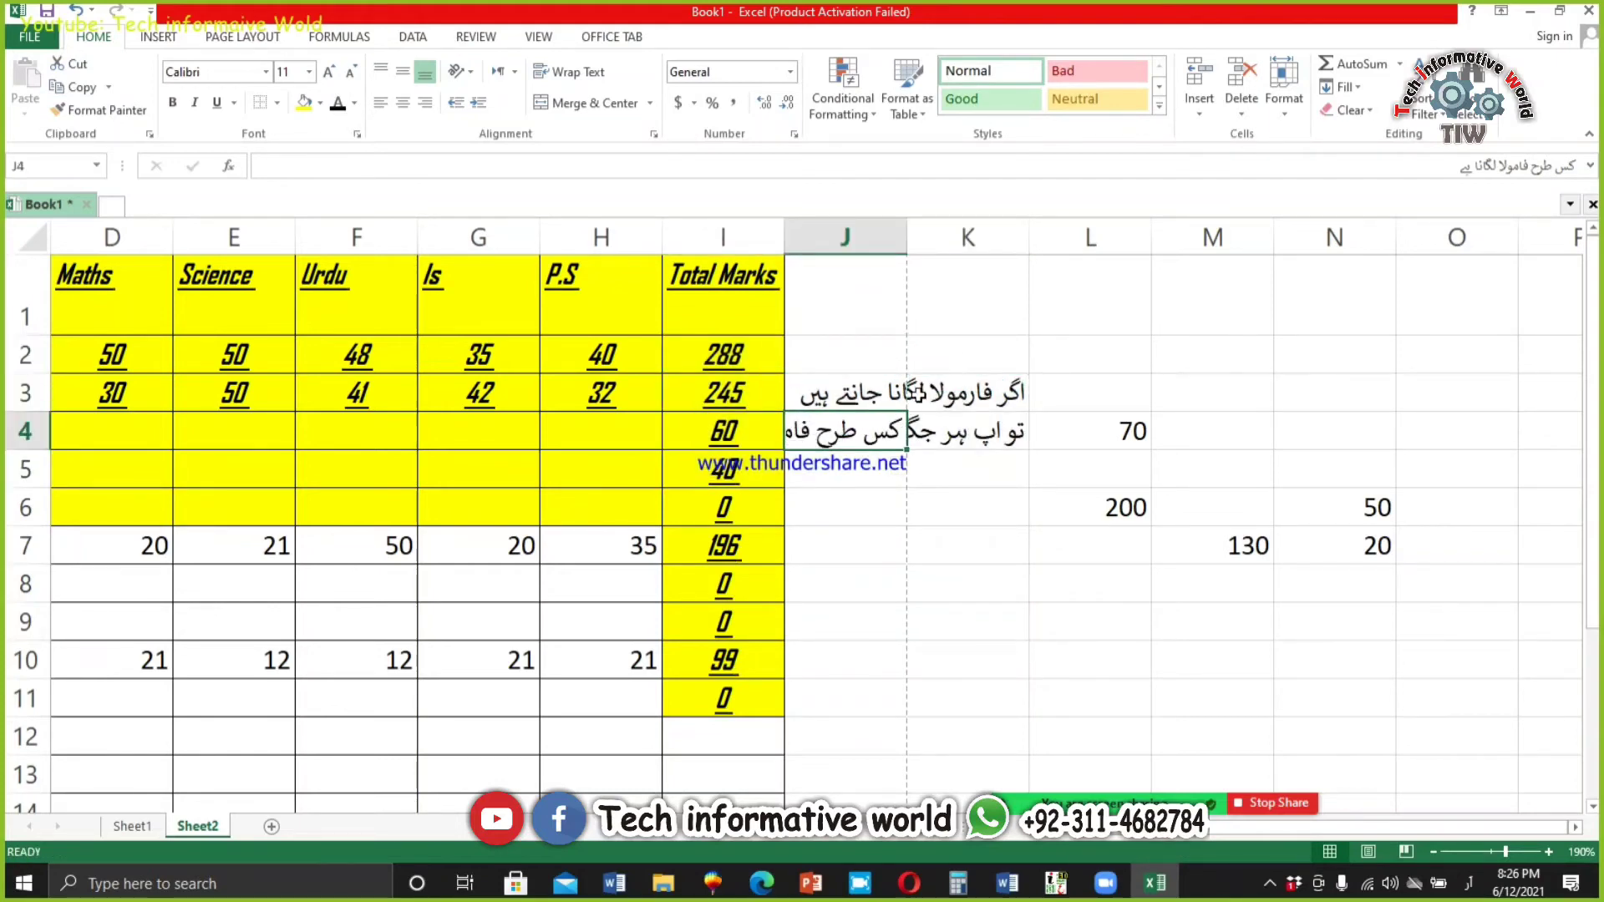
pyautogui.hotkey('ctrl', 'z')
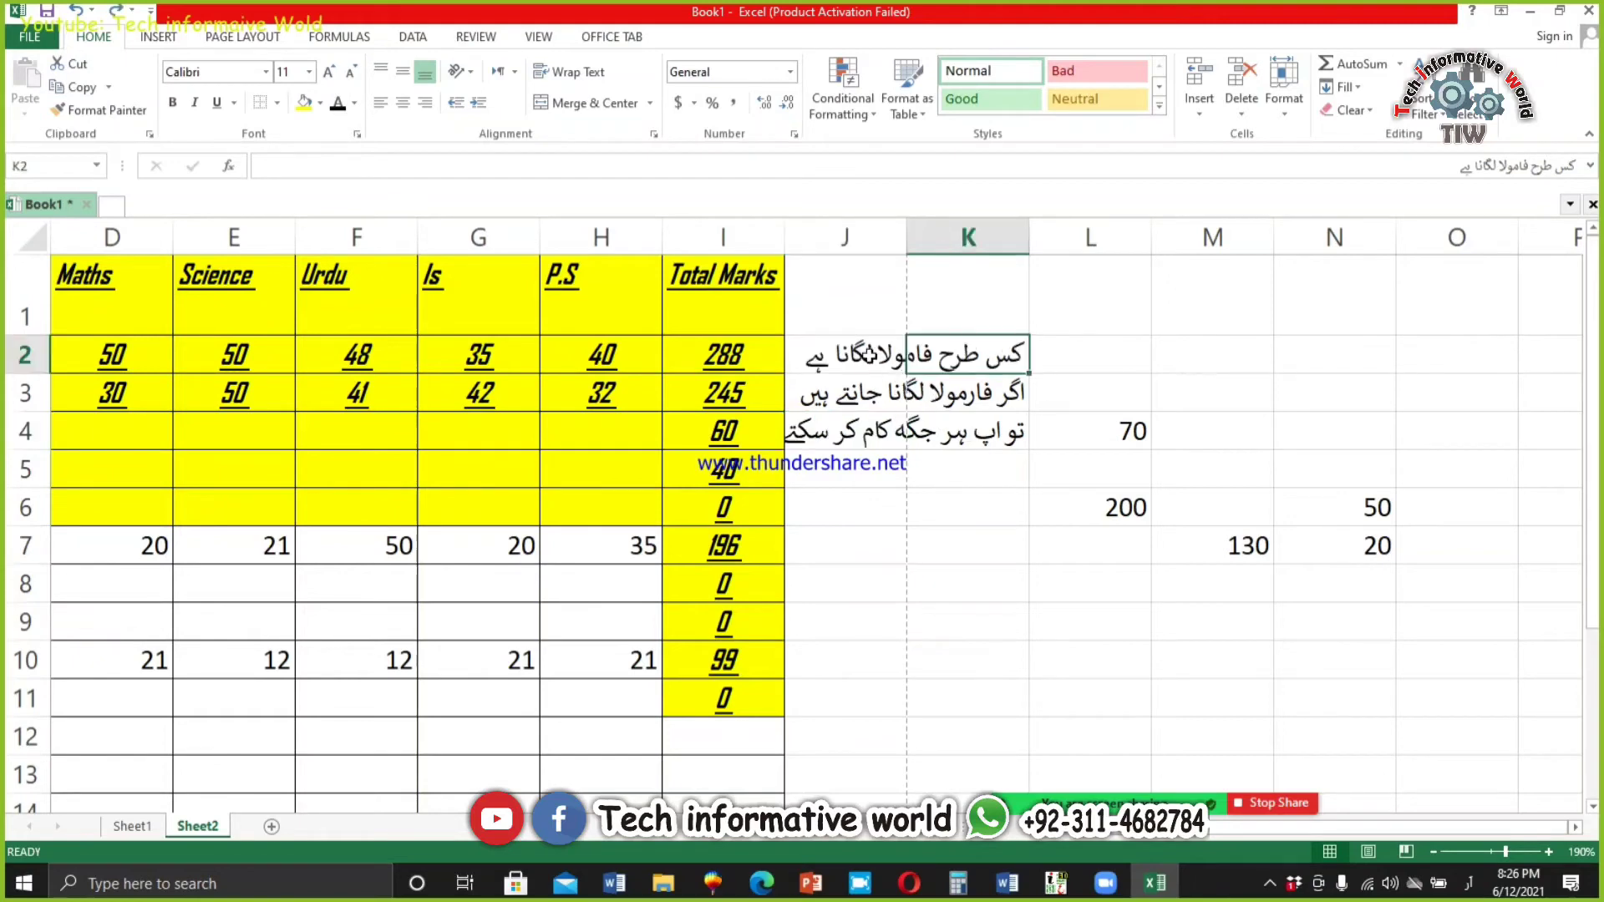
# Step: Clear the Urdu notes from J2:K5 and delete the sample subtraction numbers in columns L to N
pyautogui.moveTo(867, 354); pyautogui.dragTo(993, 480)
pyautogui.press('Delete')
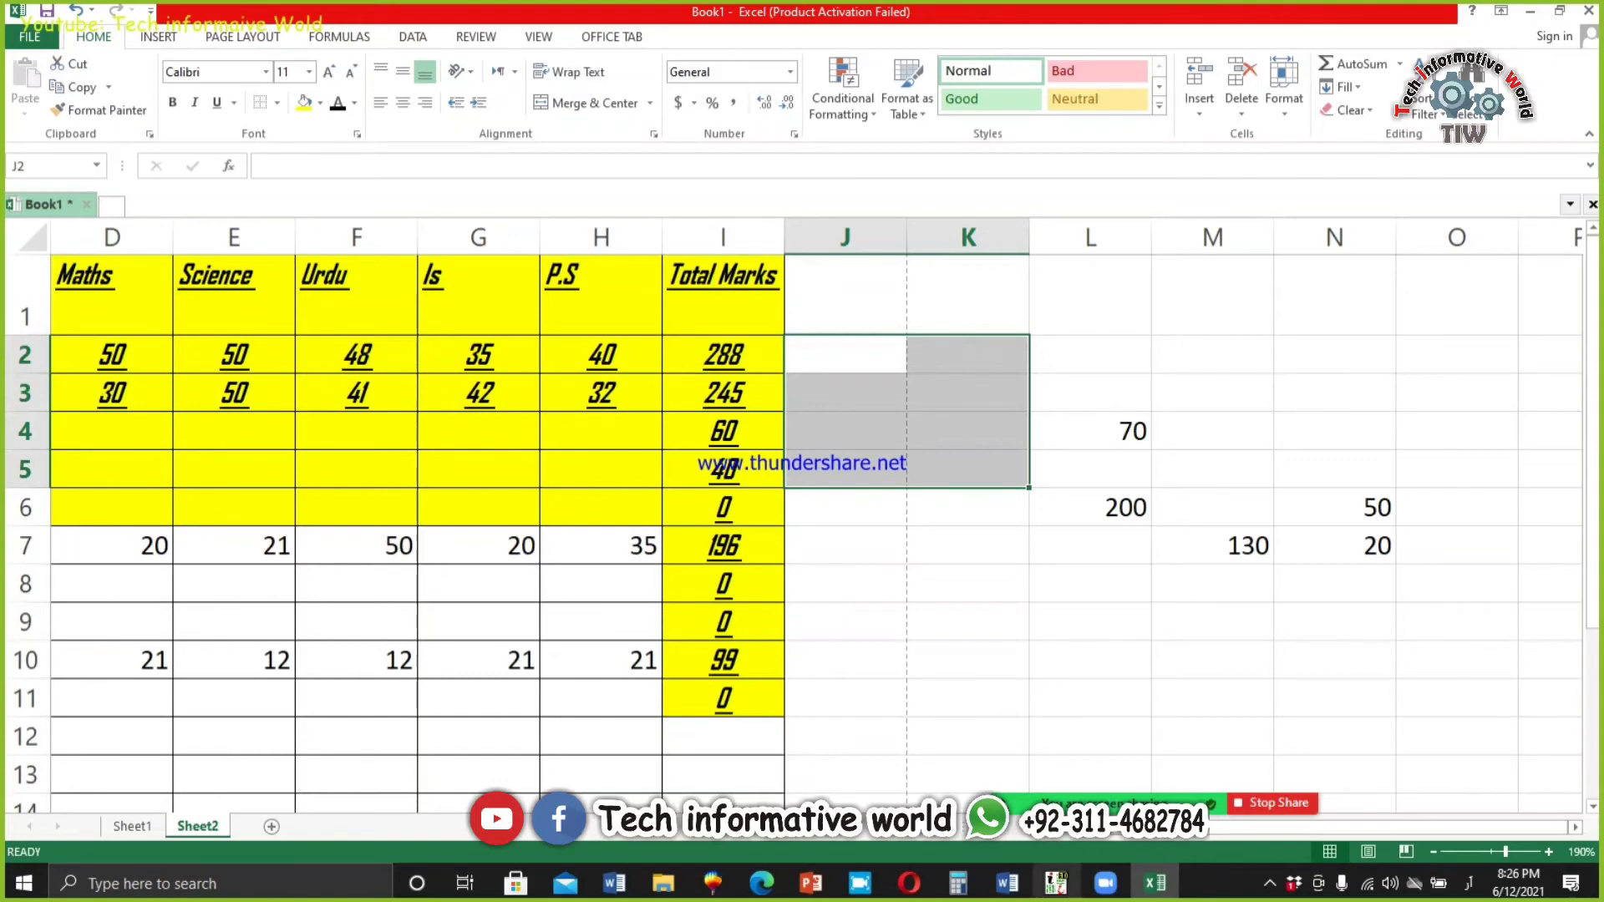
pyautogui.moveTo(1105, 883)
pyautogui.moveTo(925, 359); pyautogui.dragTo(1581, 693)
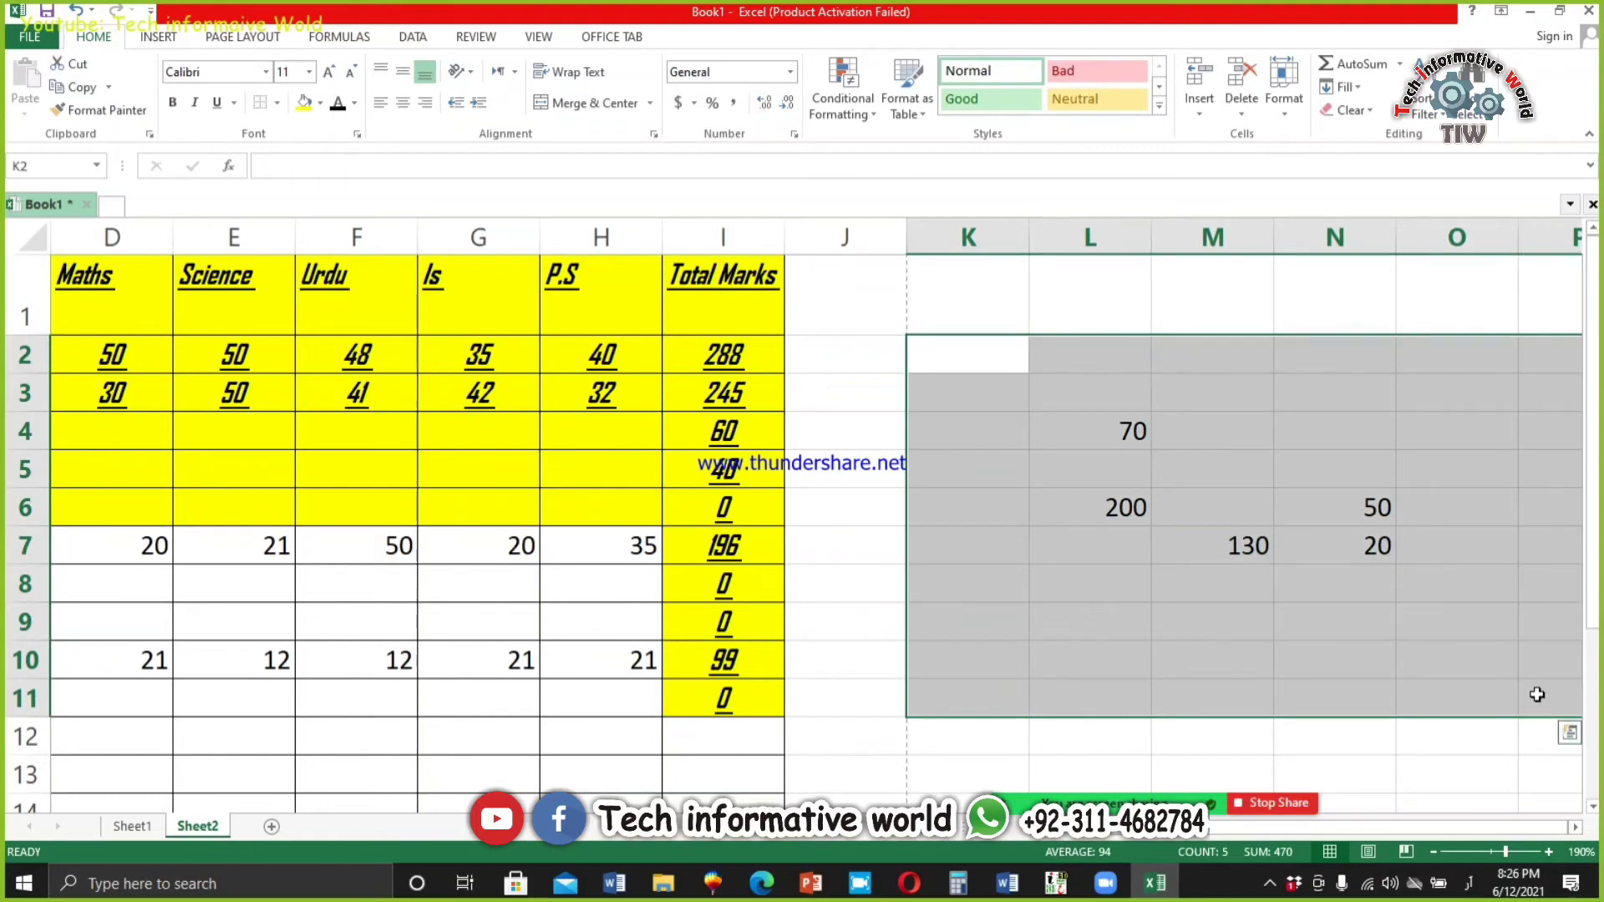
pyautogui.press('Delete')
# Step: Copy the subject marks in C3:H3 and paste them into rows 6 to 10 and rows 4 to 5 of the table
pyautogui.hscroll(-3, 702, 680)
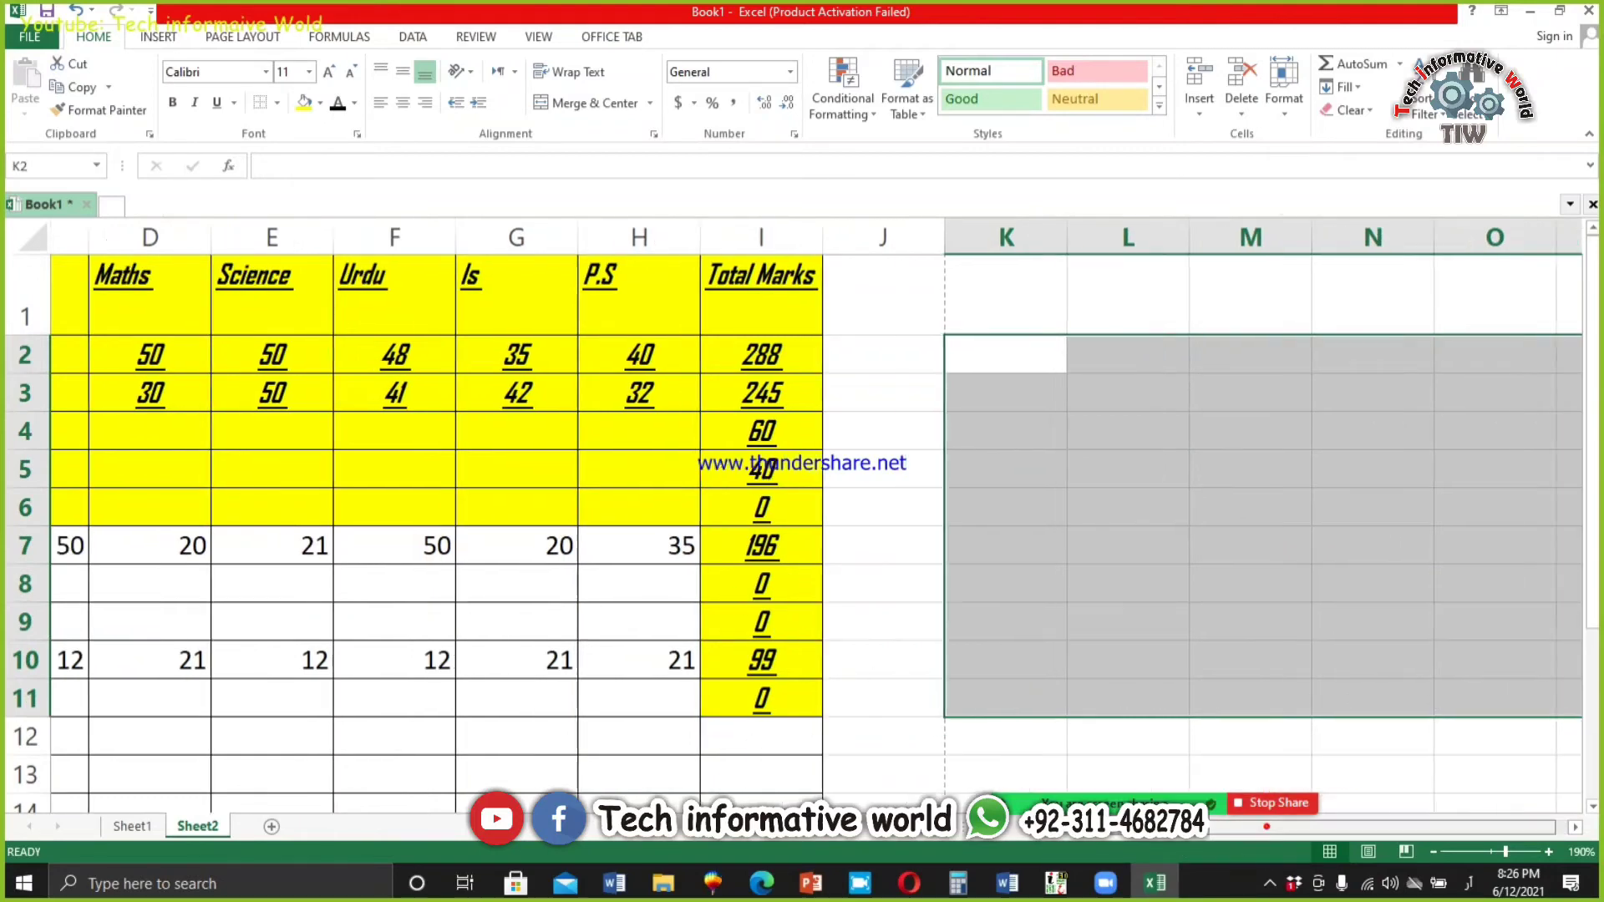
pyautogui.moveTo(330, 551); pyautogui.dragTo(849, 547)
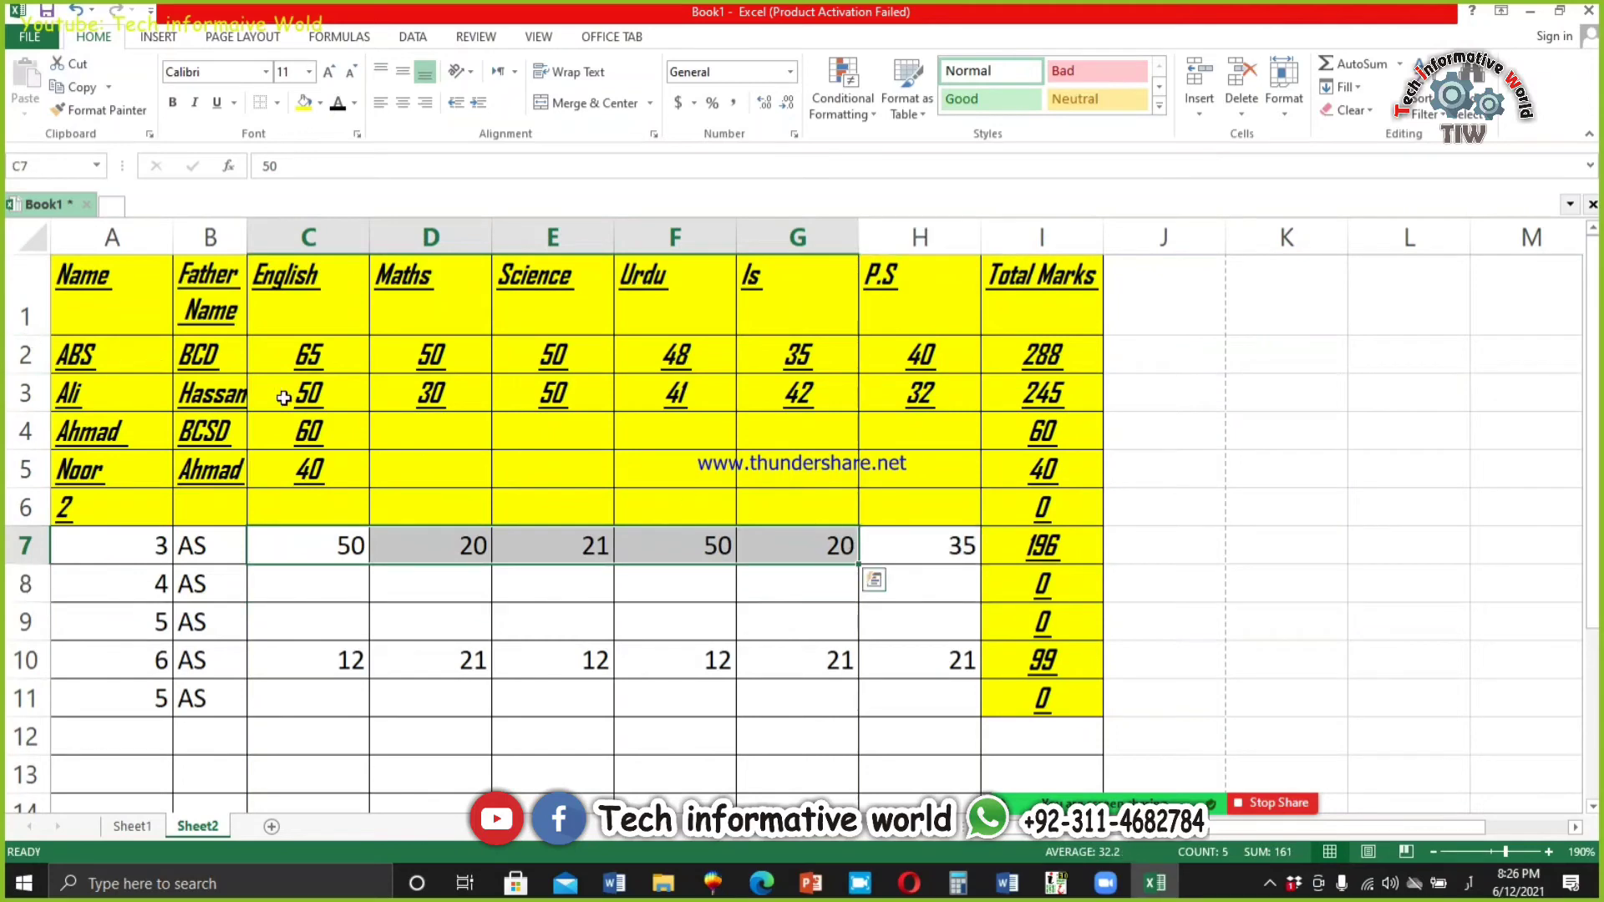
pyautogui.moveTo(358, 396); pyautogui.dragTo(870, 387)
pyautogui.hotkey('ctrl', 'c')
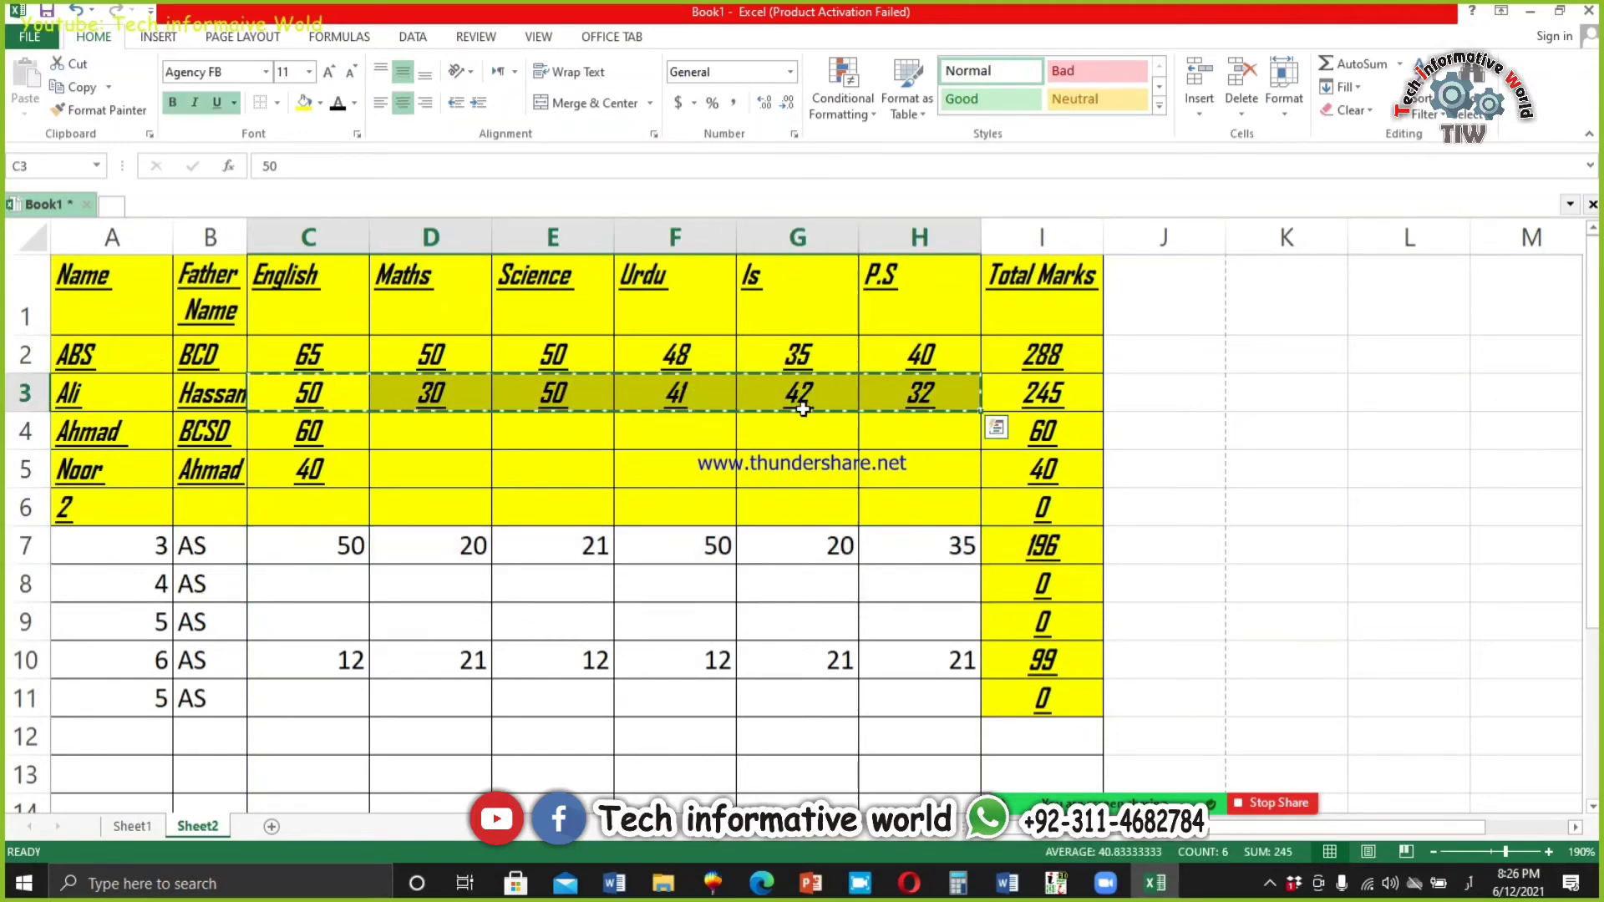
pyautogui.moveTo(315, 505); pyautogui.dragTo(972, 658)
pyautogui.hotkey('ctrl', 'v')
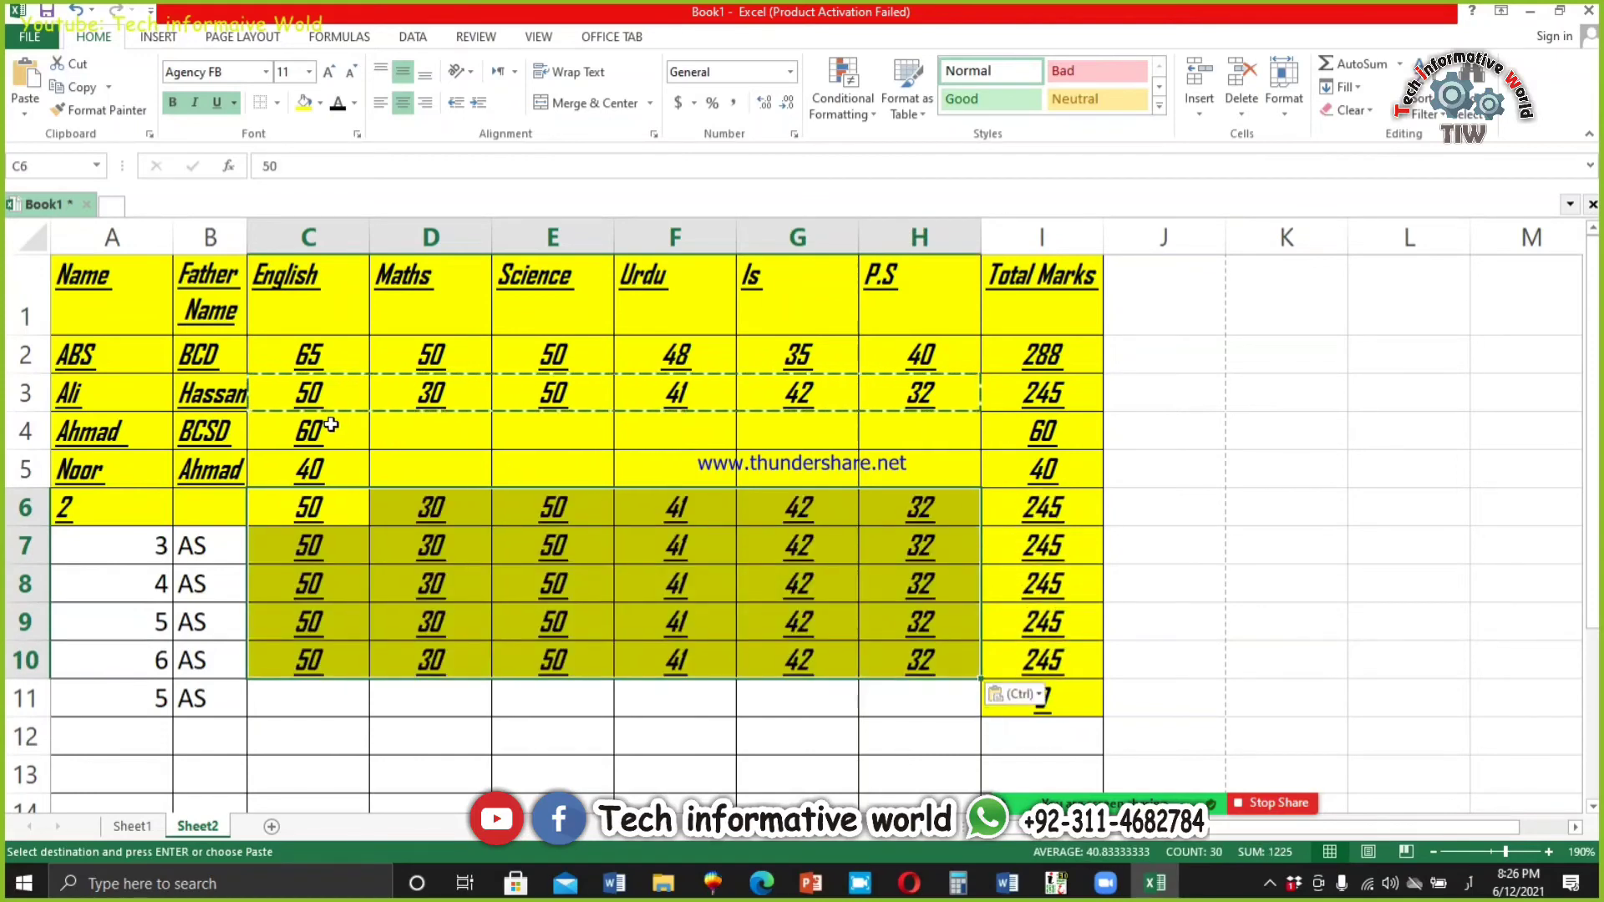
pyautogui.moveTo(335, 431); pyautogui.dragTo(892, 456)
pyautogui.hotkey('ctrl', 'v')
pyautogui.click(1259, 354)
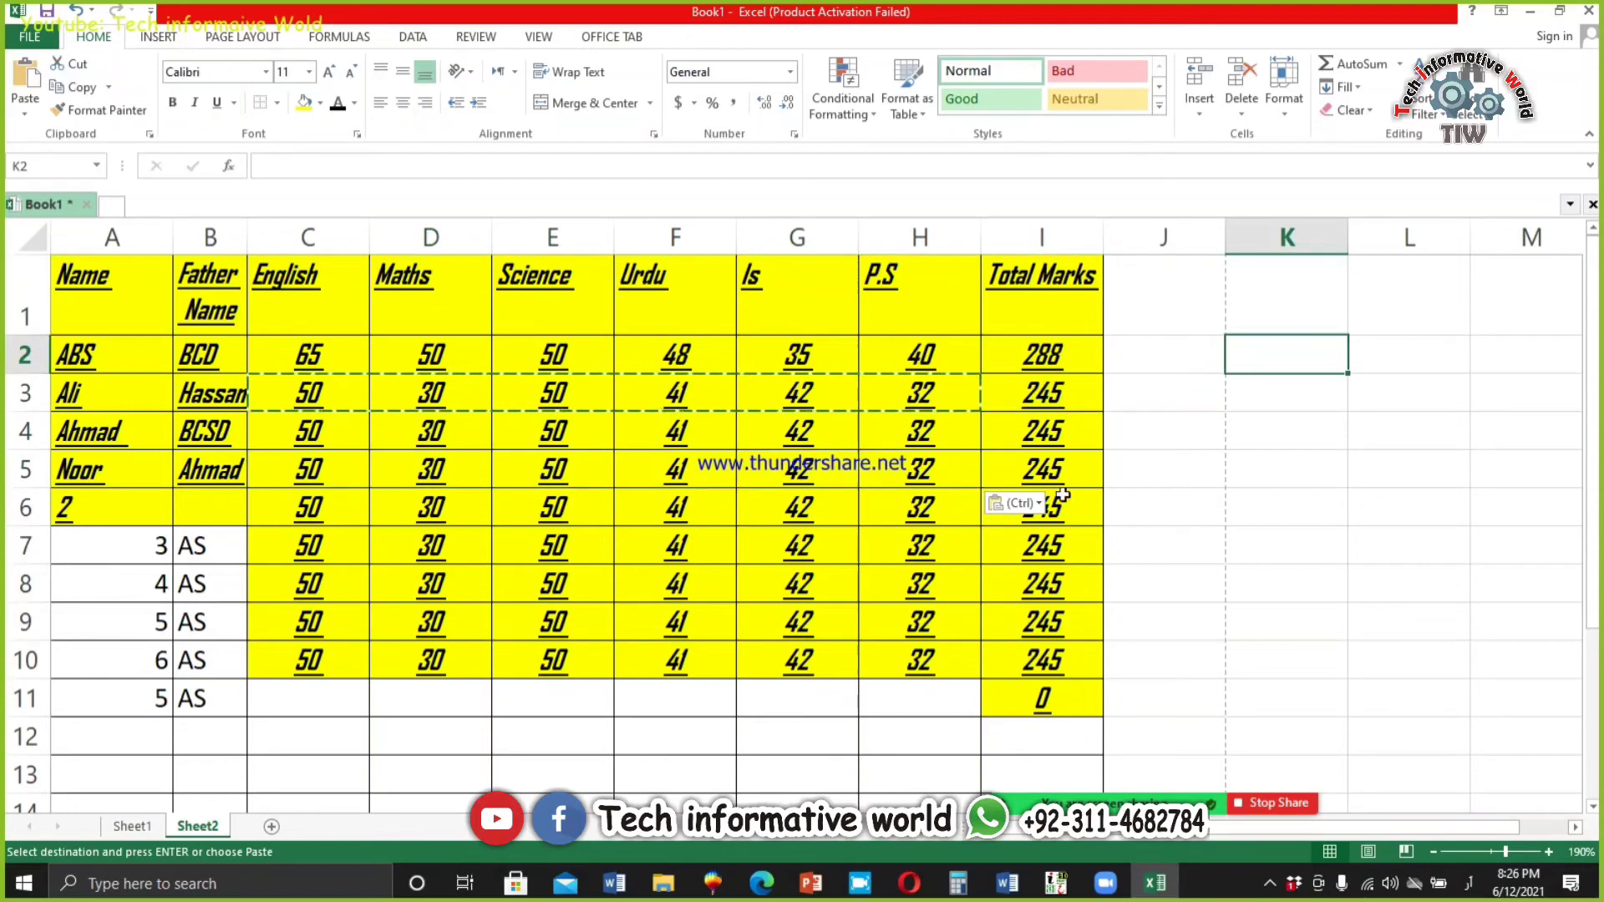
# Step: Change the Is mark in cell G5 to 40
pyautogui.click(758, 463)
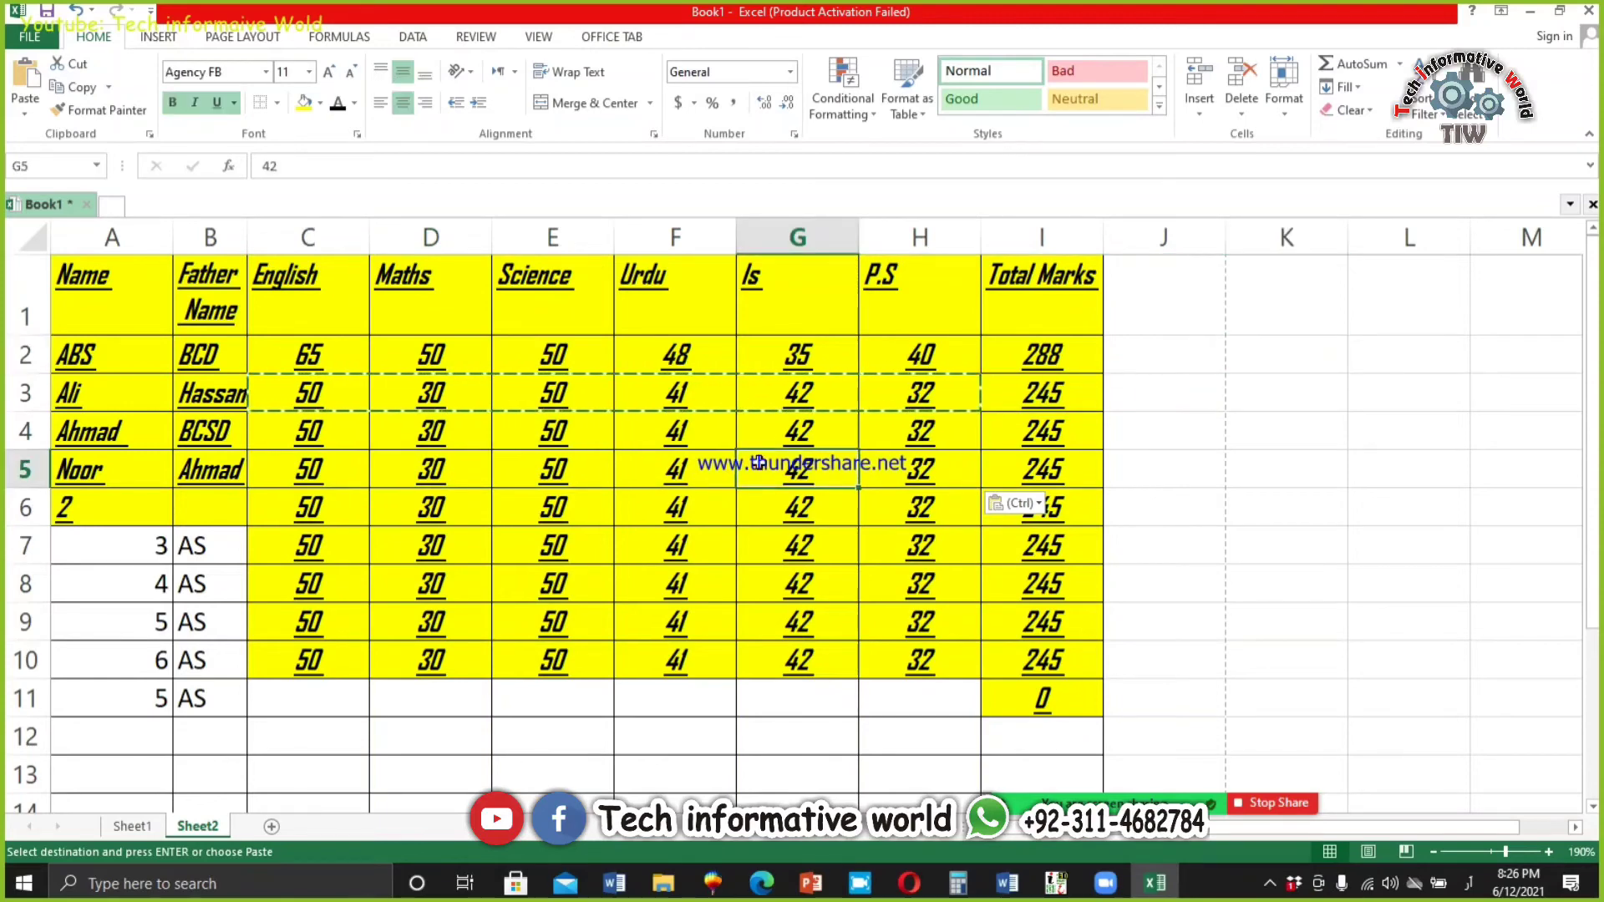
pyautogui.write('40')
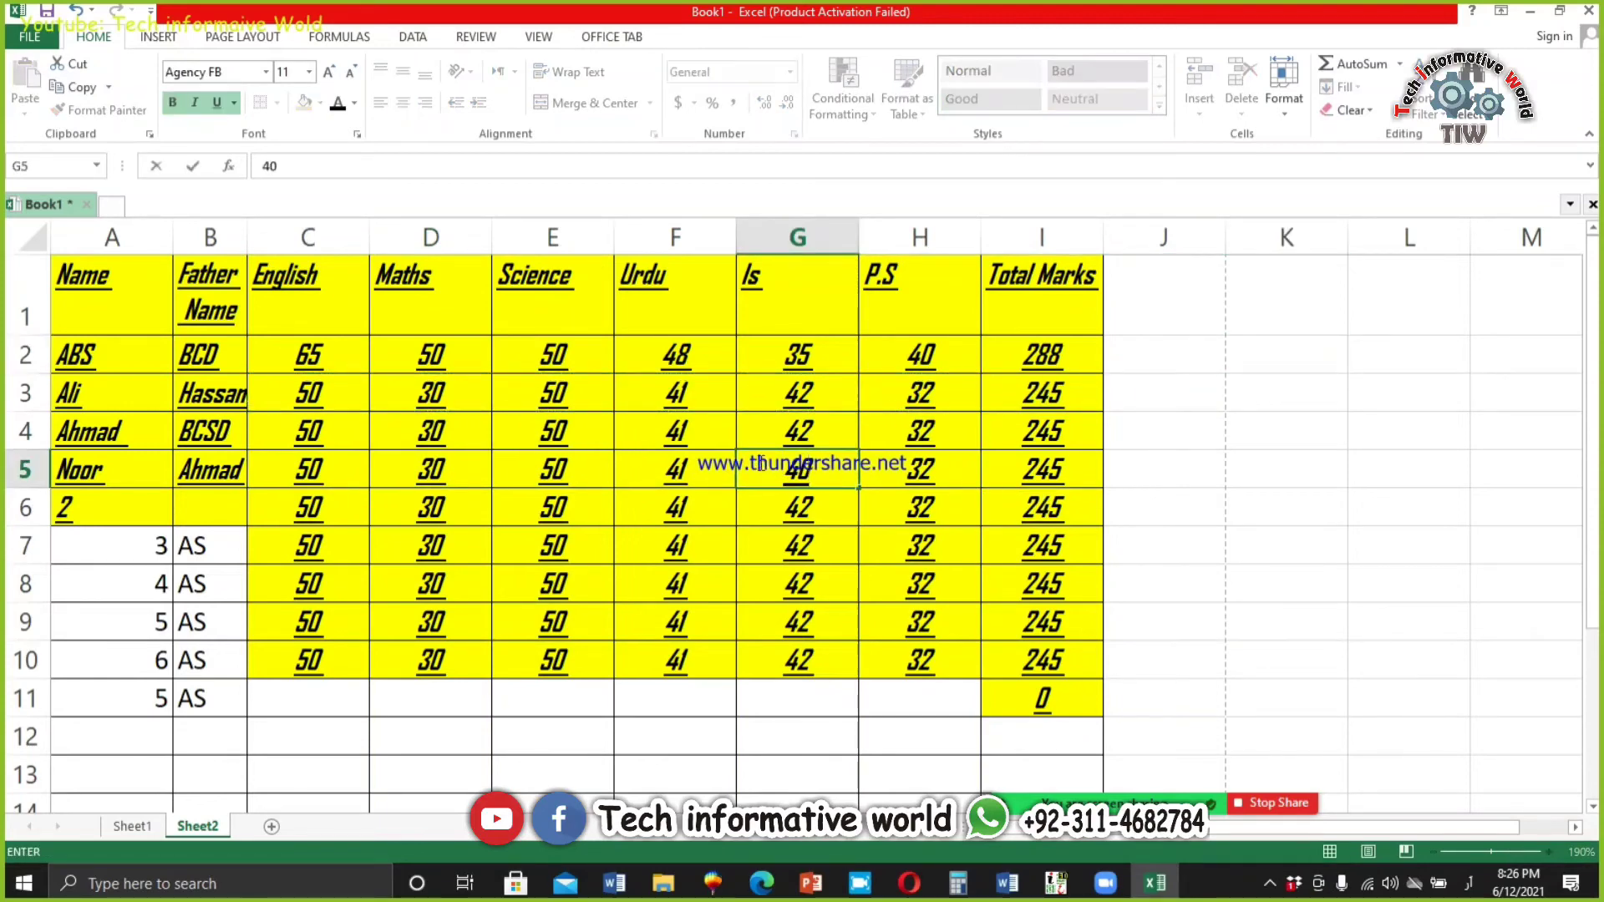
pyautogui.press('Return')
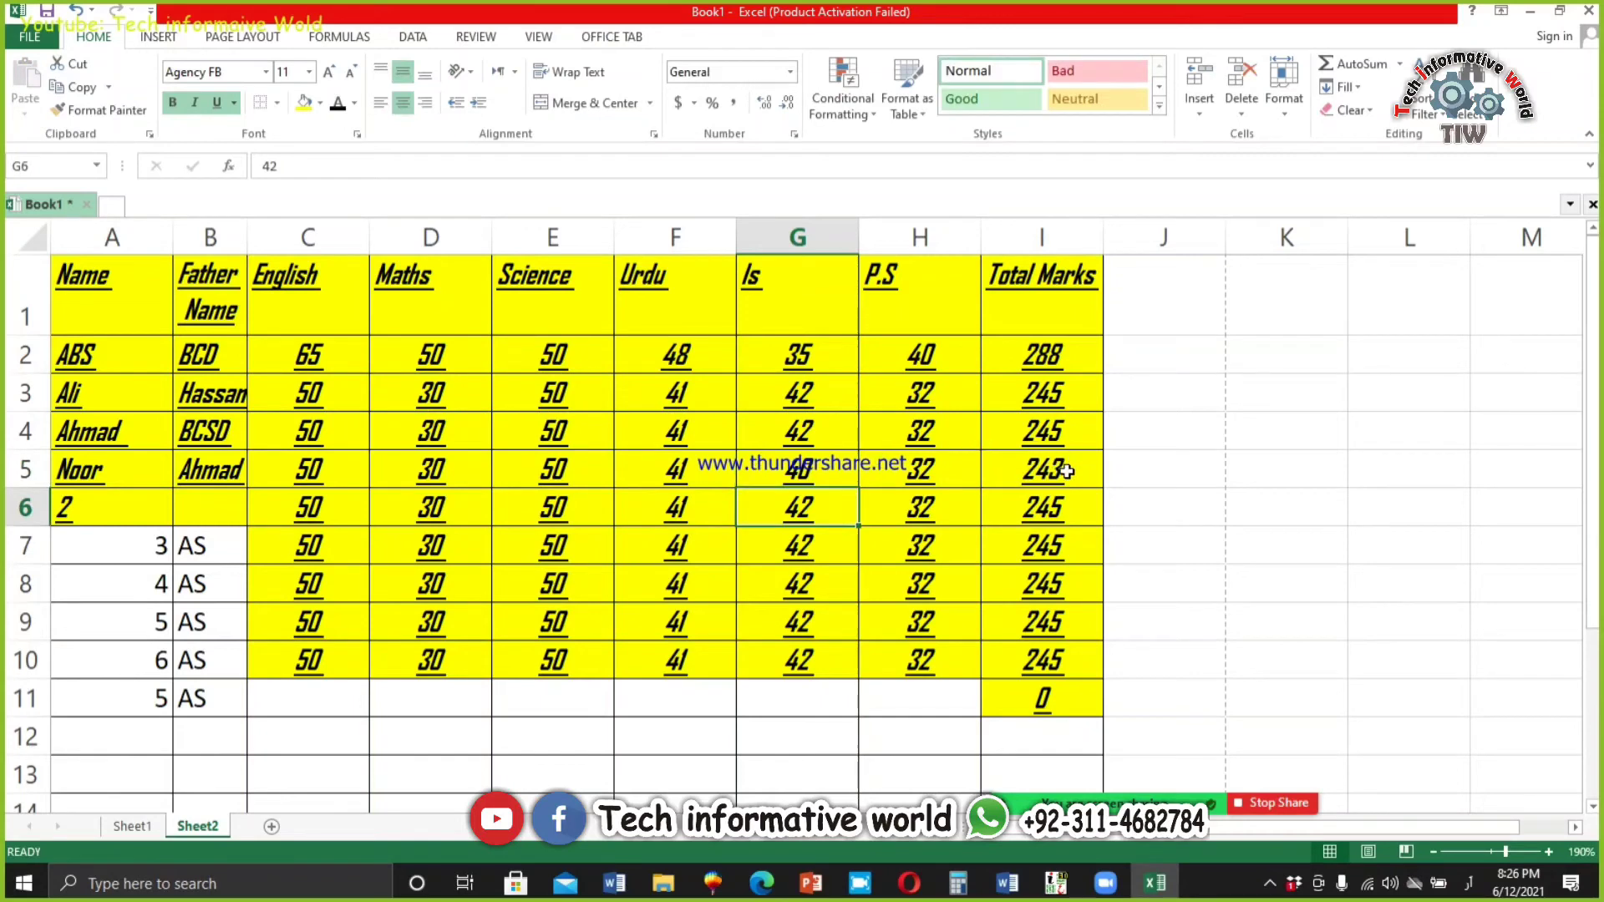
pyautogui.click(1164, 308)
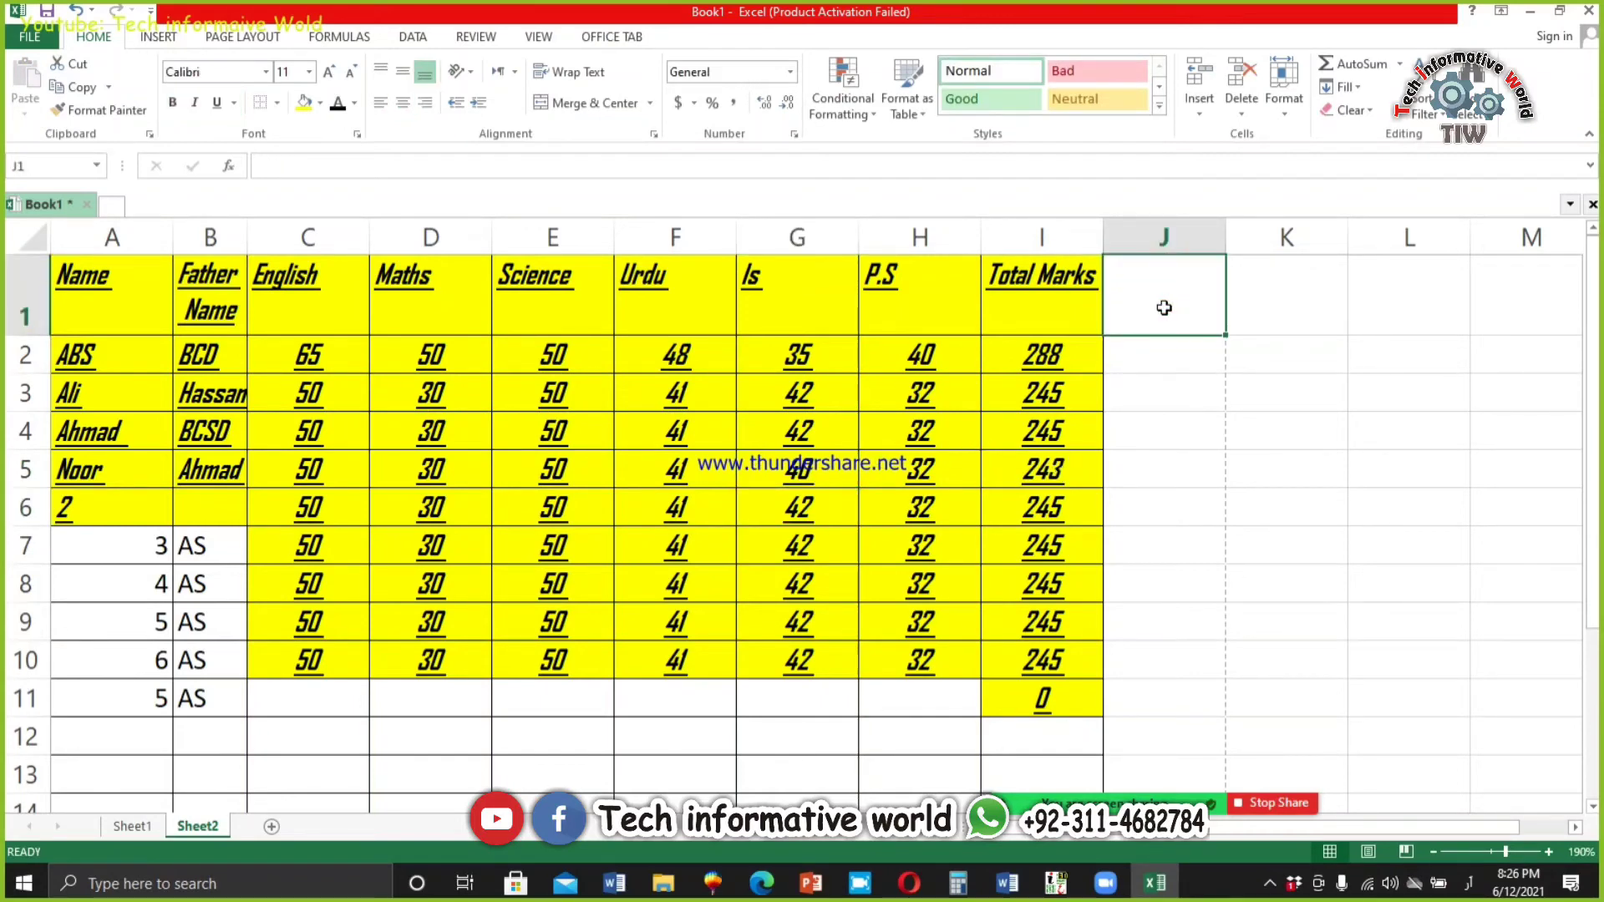
# Step: Change the heading in I1 to "Total Obtain Marks" and widen column I to fit it
pyautogui.doubleClick(1033, 279)
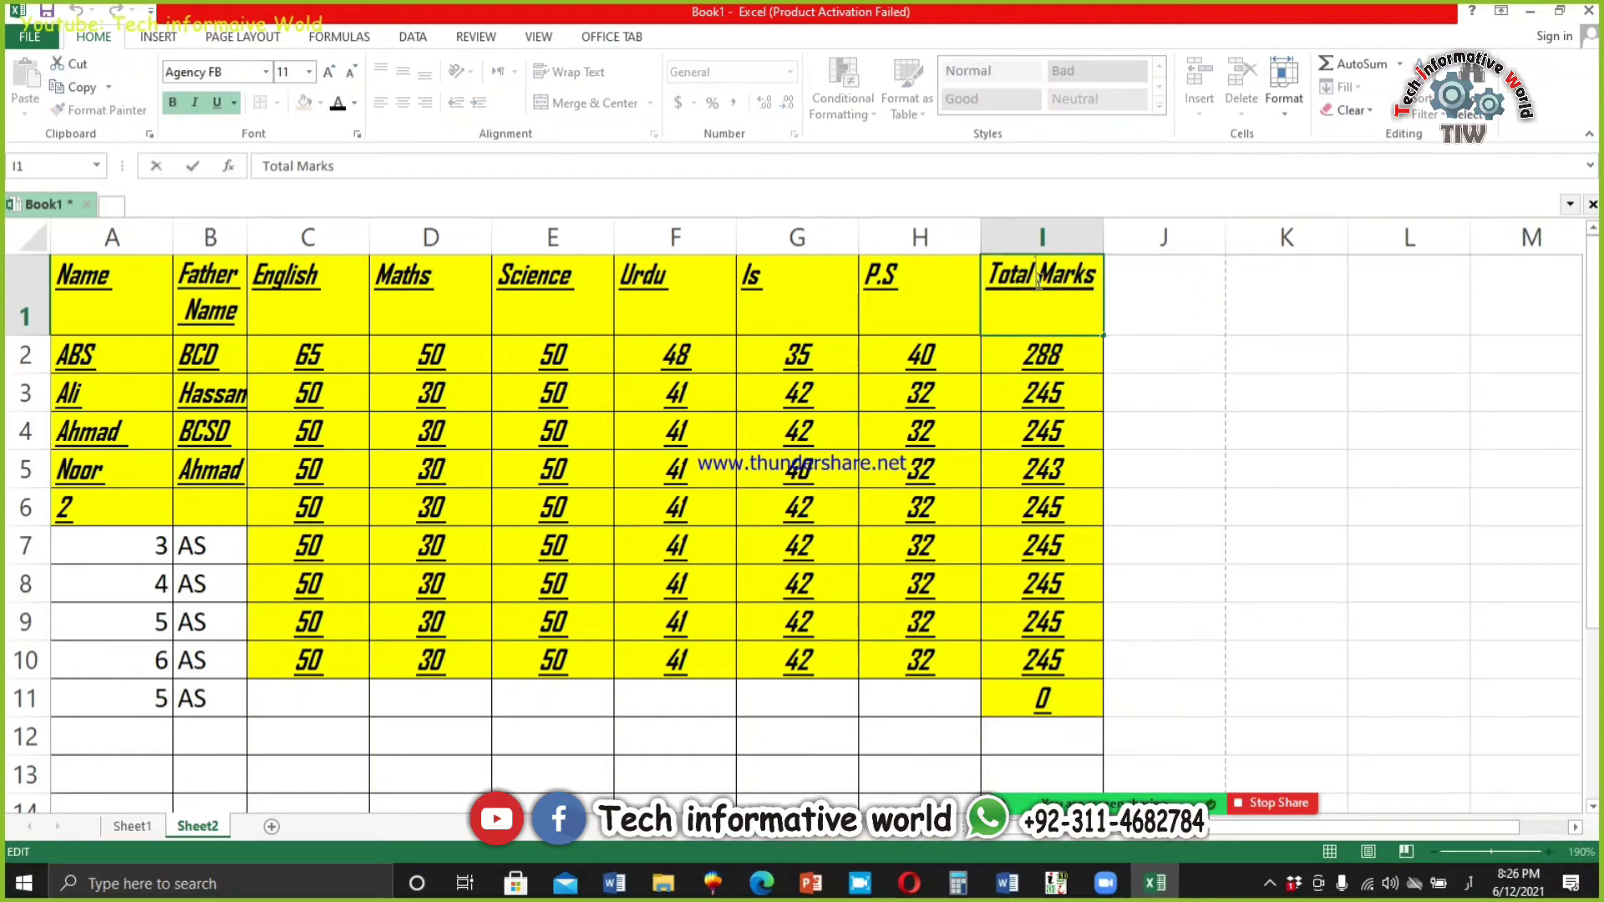
pyautogui.write('بب')
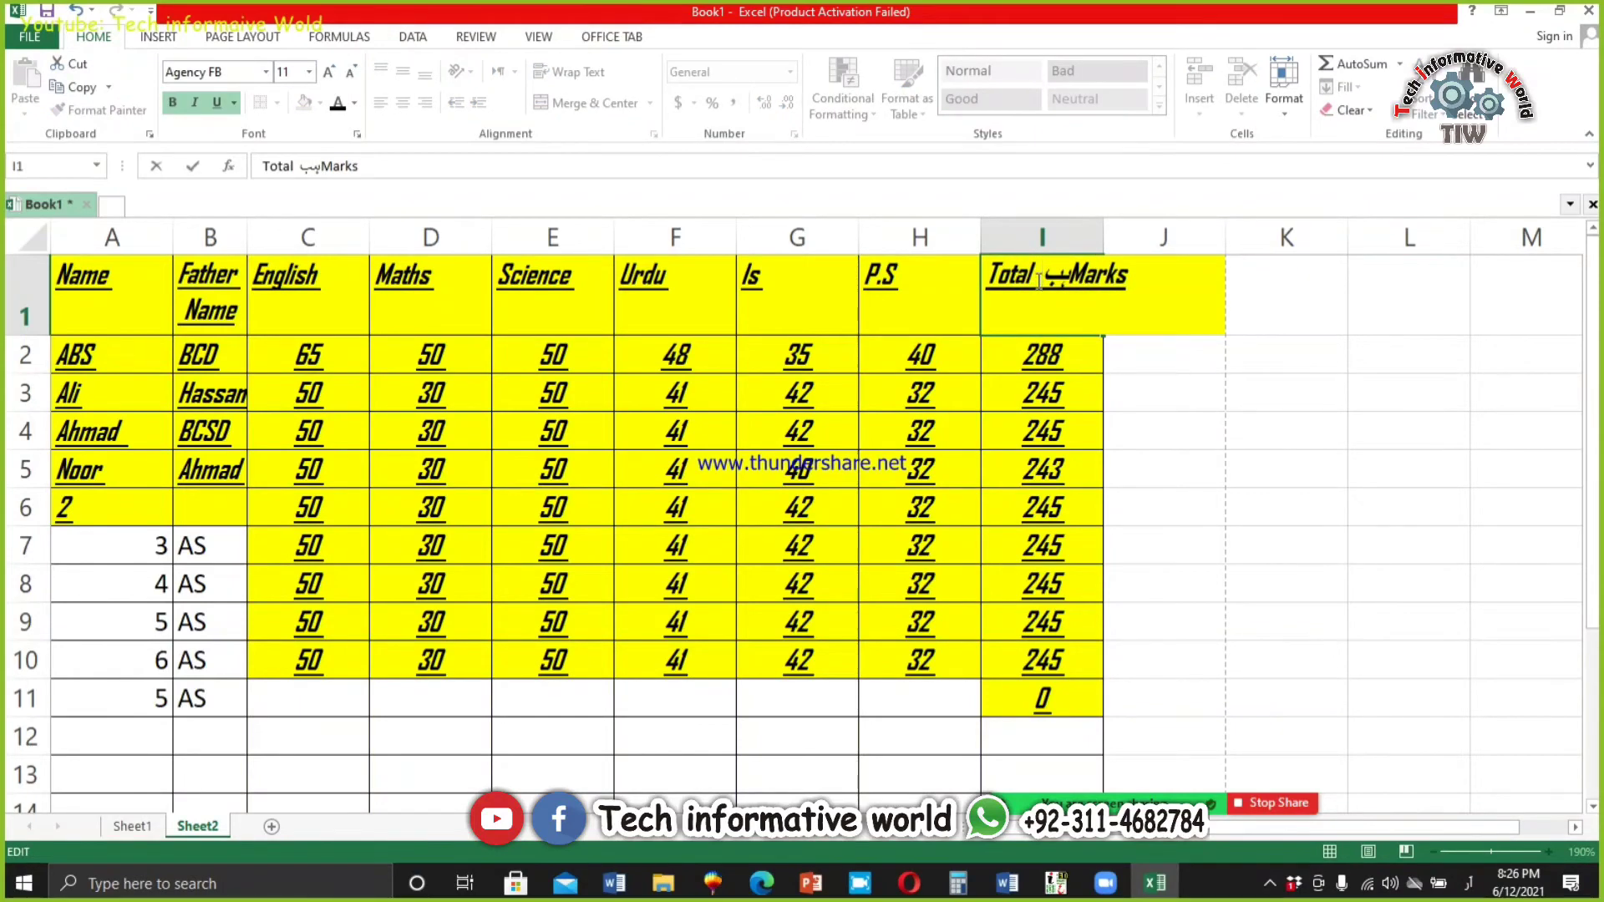
pyautogui.press('BackSpace')
pyautogui.press('BackSpace')
pyautogui.write('oBTA')
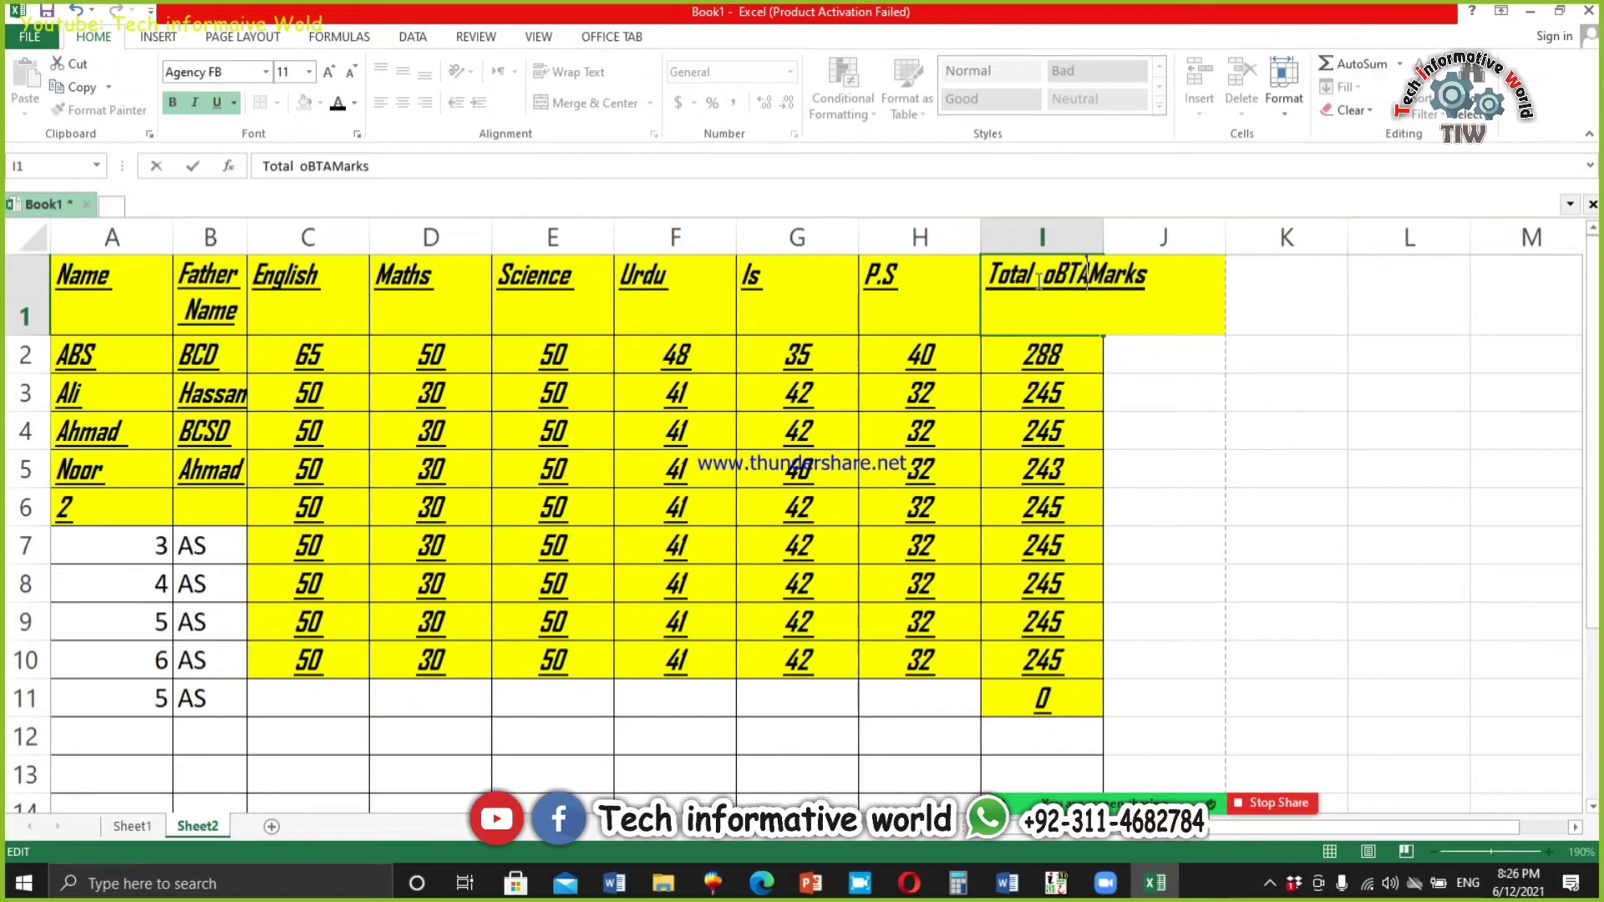
pyautogui.press('BackSpace')
pyautogui.press('BackSpace')
pyautogui.press('BackSpace')
pyautogui.press('BackSpace')
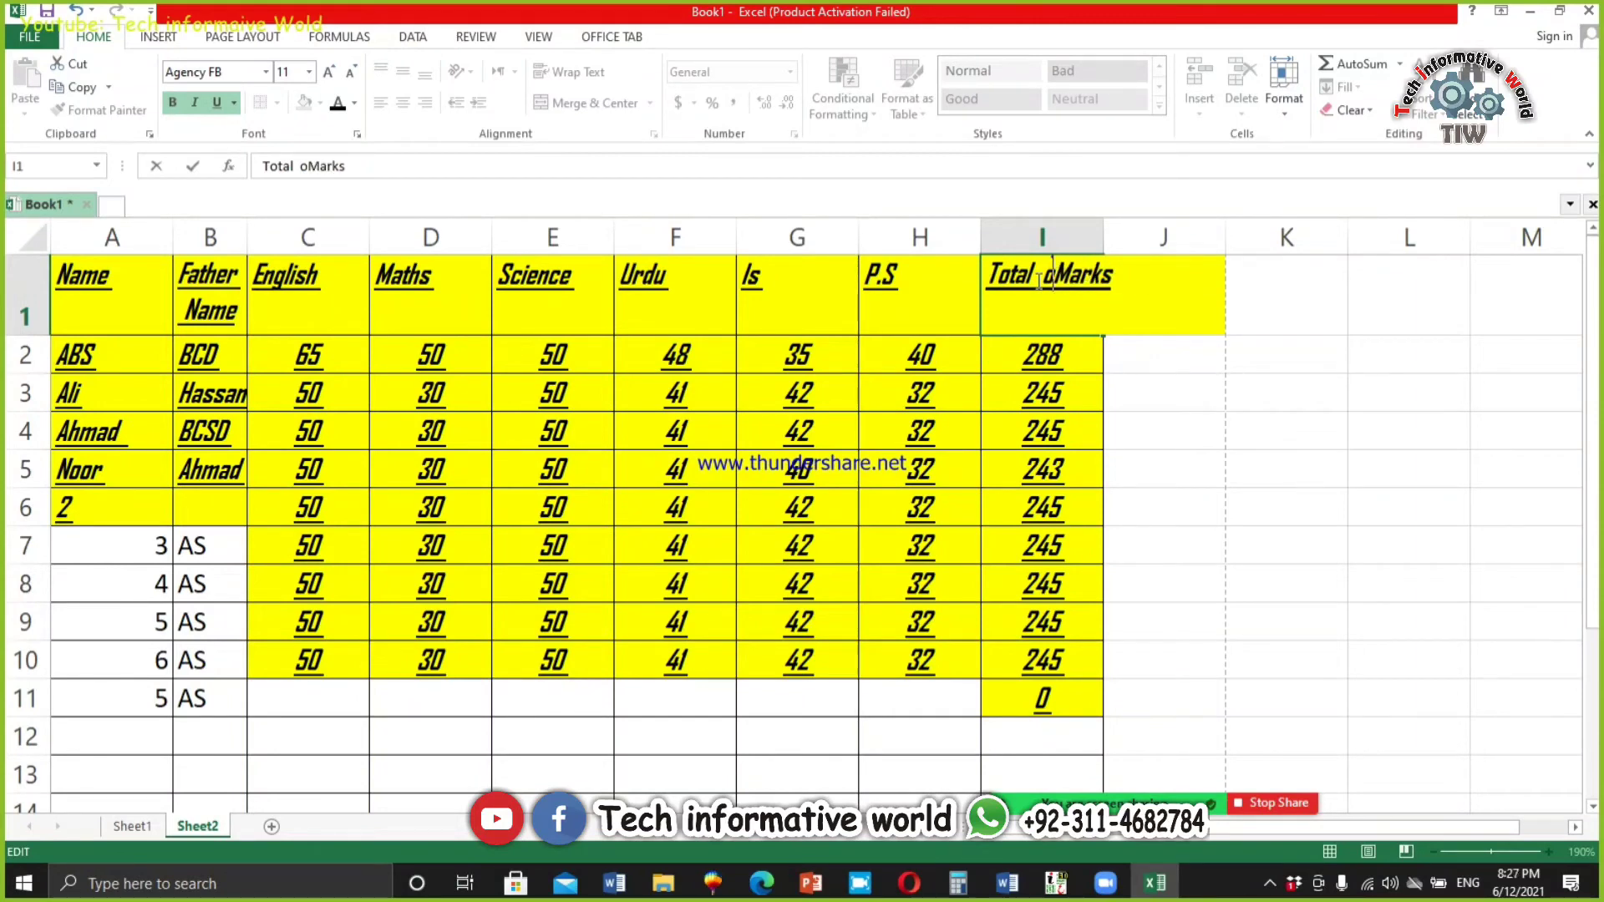
pyautogui.write('Obtain')
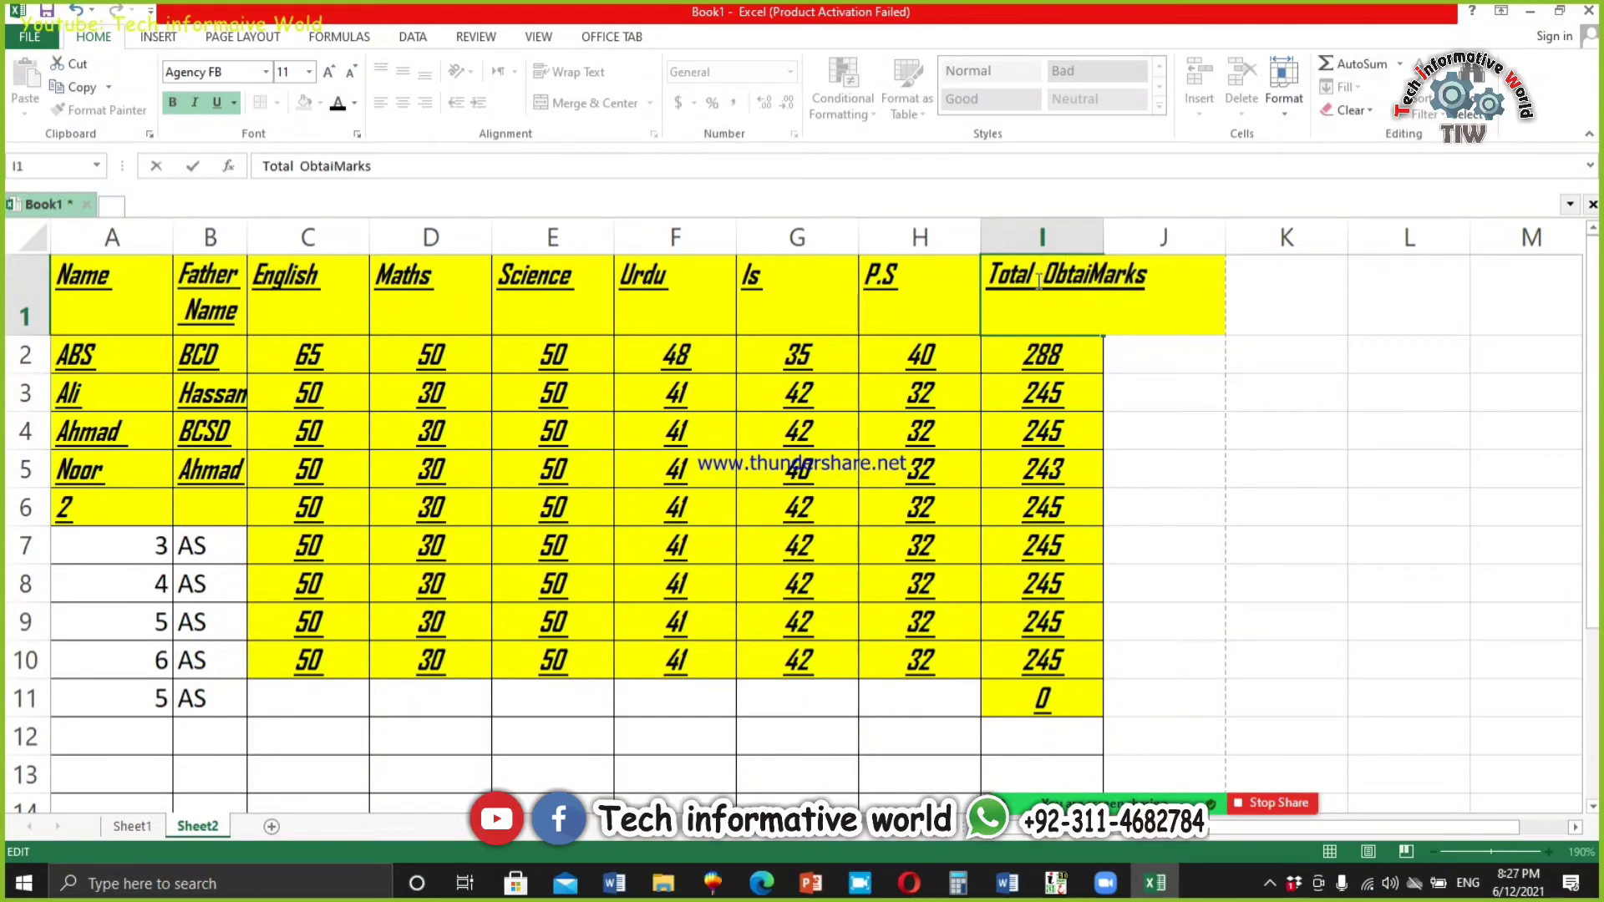
pyautogui.press('Return')
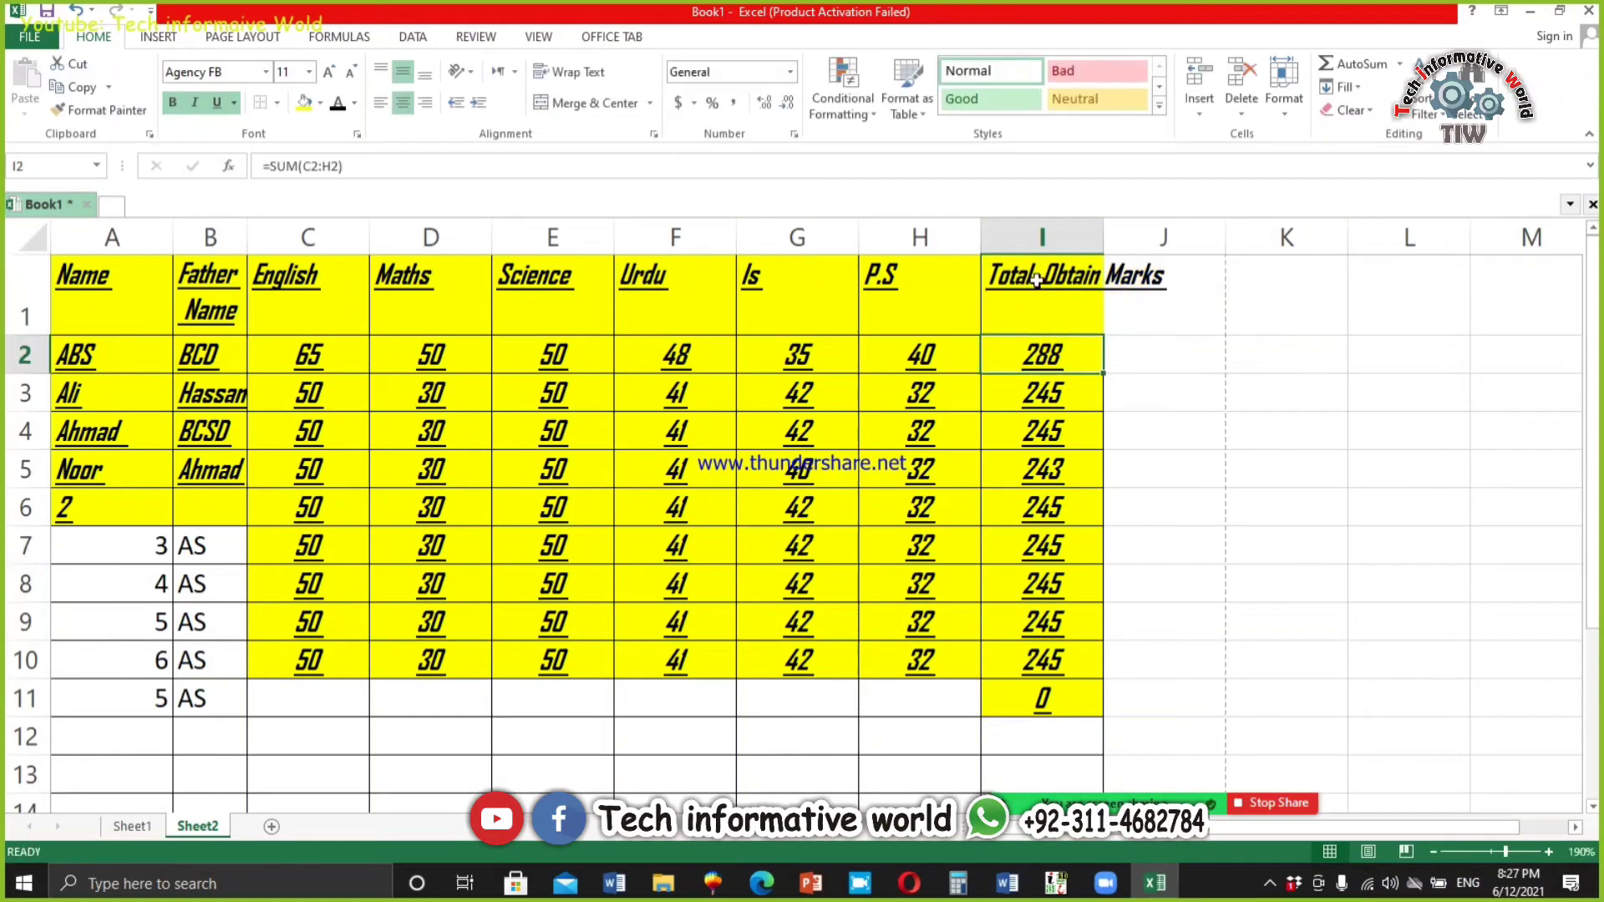
pyautogui.click(1035, 282)
pyautogui.moveTo(1103, 232); pyautogui.dragTo(1169, 231)
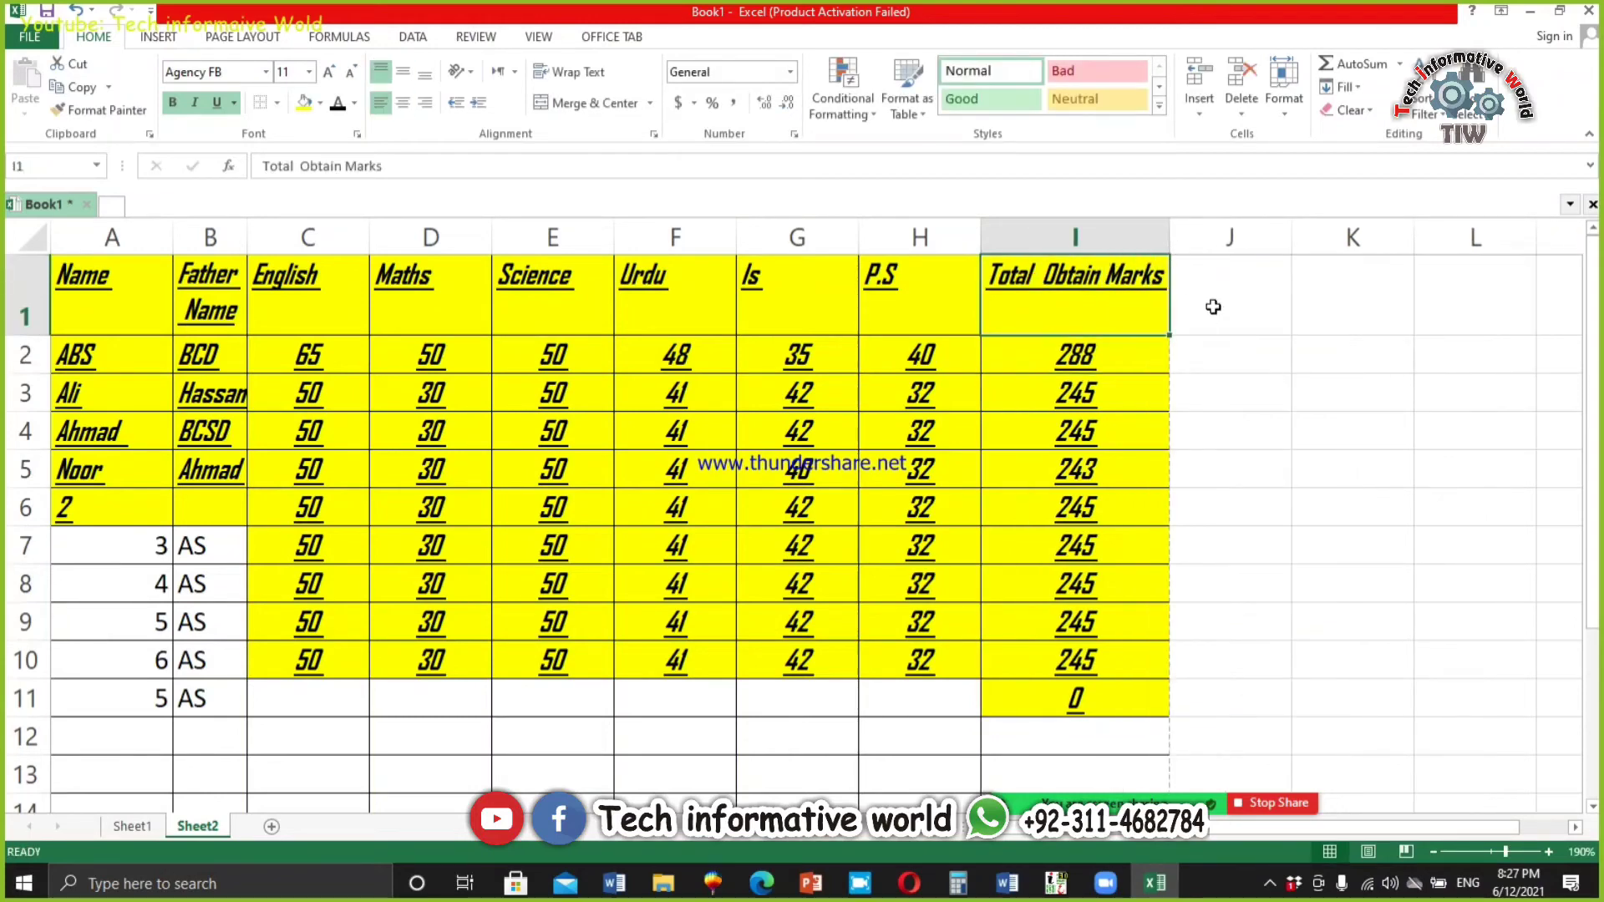
# Step: Enter the heading "Percentage" in cell J1, beside the total marks heading
pyautogui.click(1229, 289)
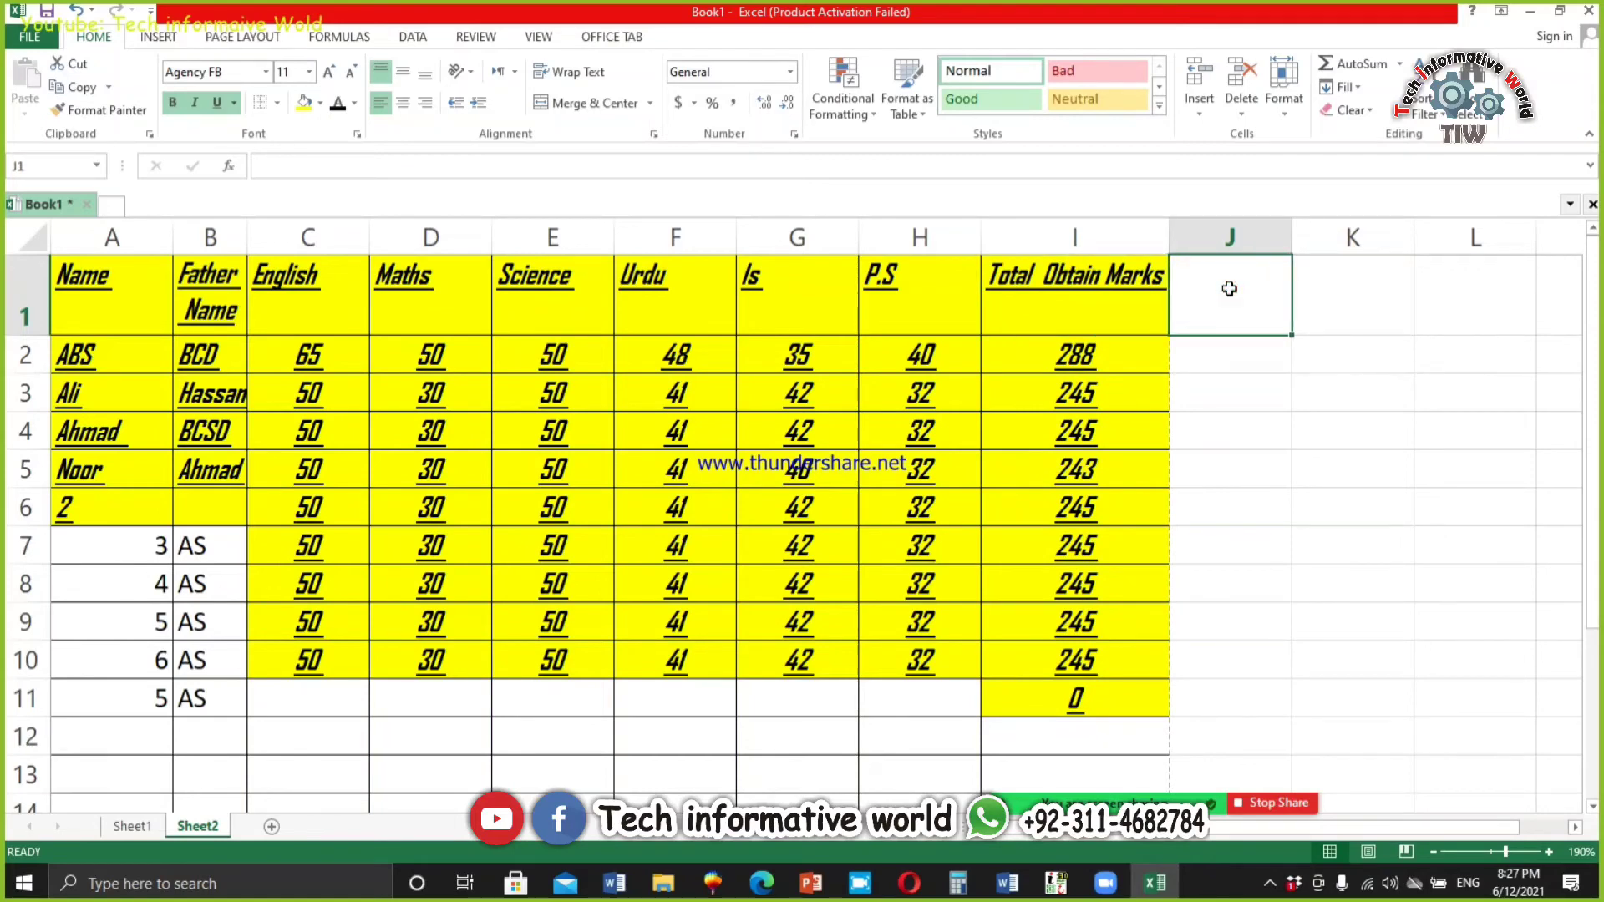
pyautogui.write('Per')
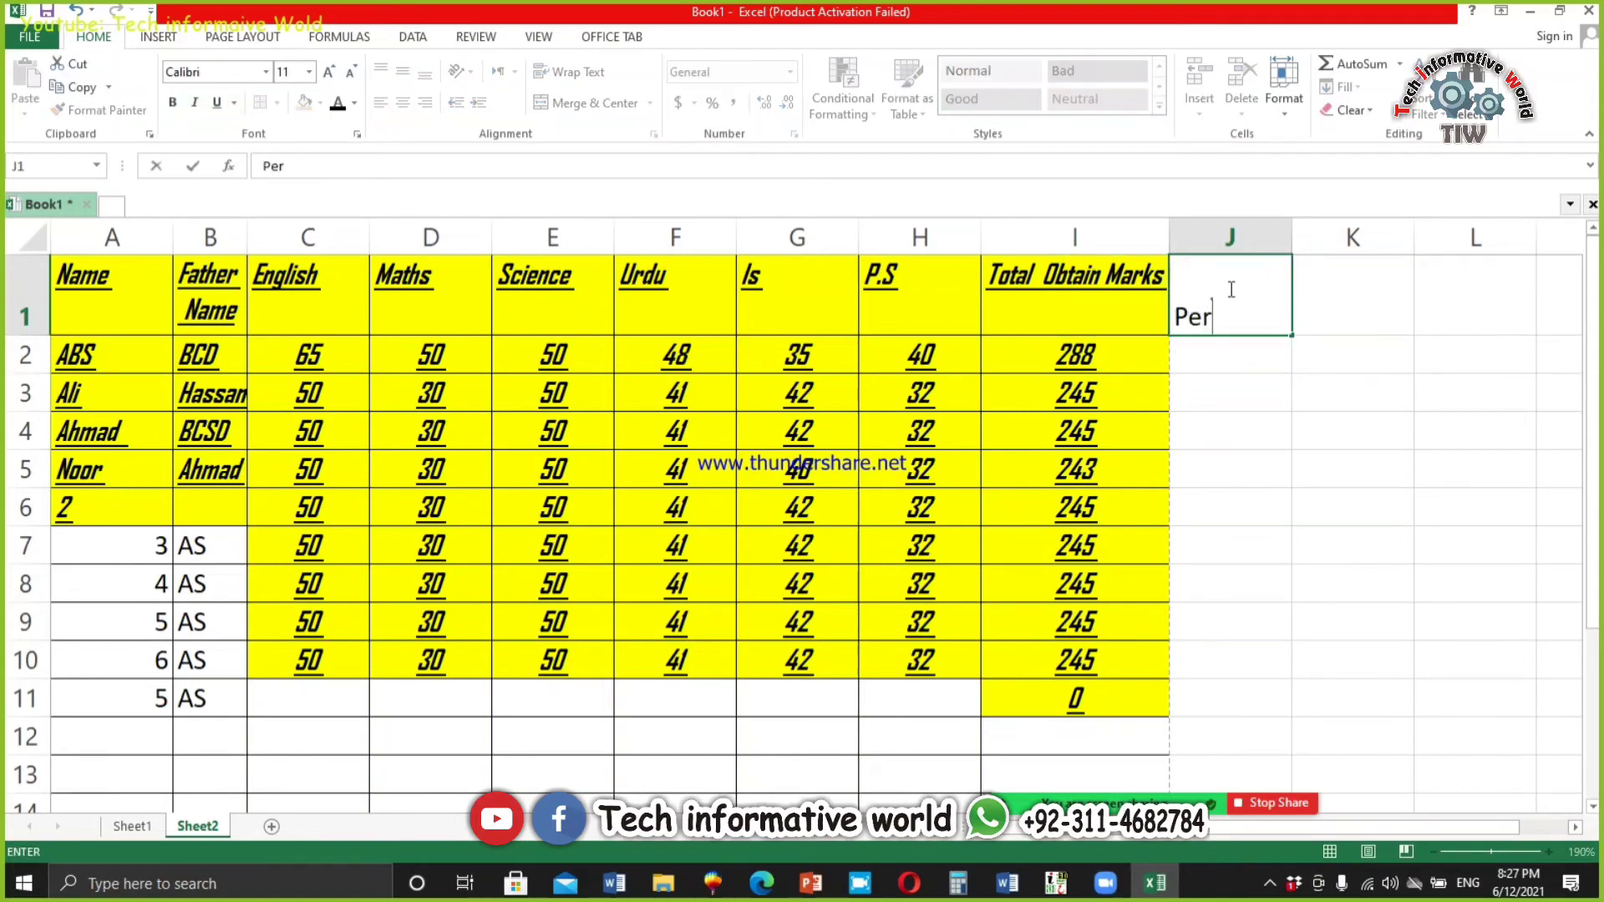
pyautogui.write('centage')
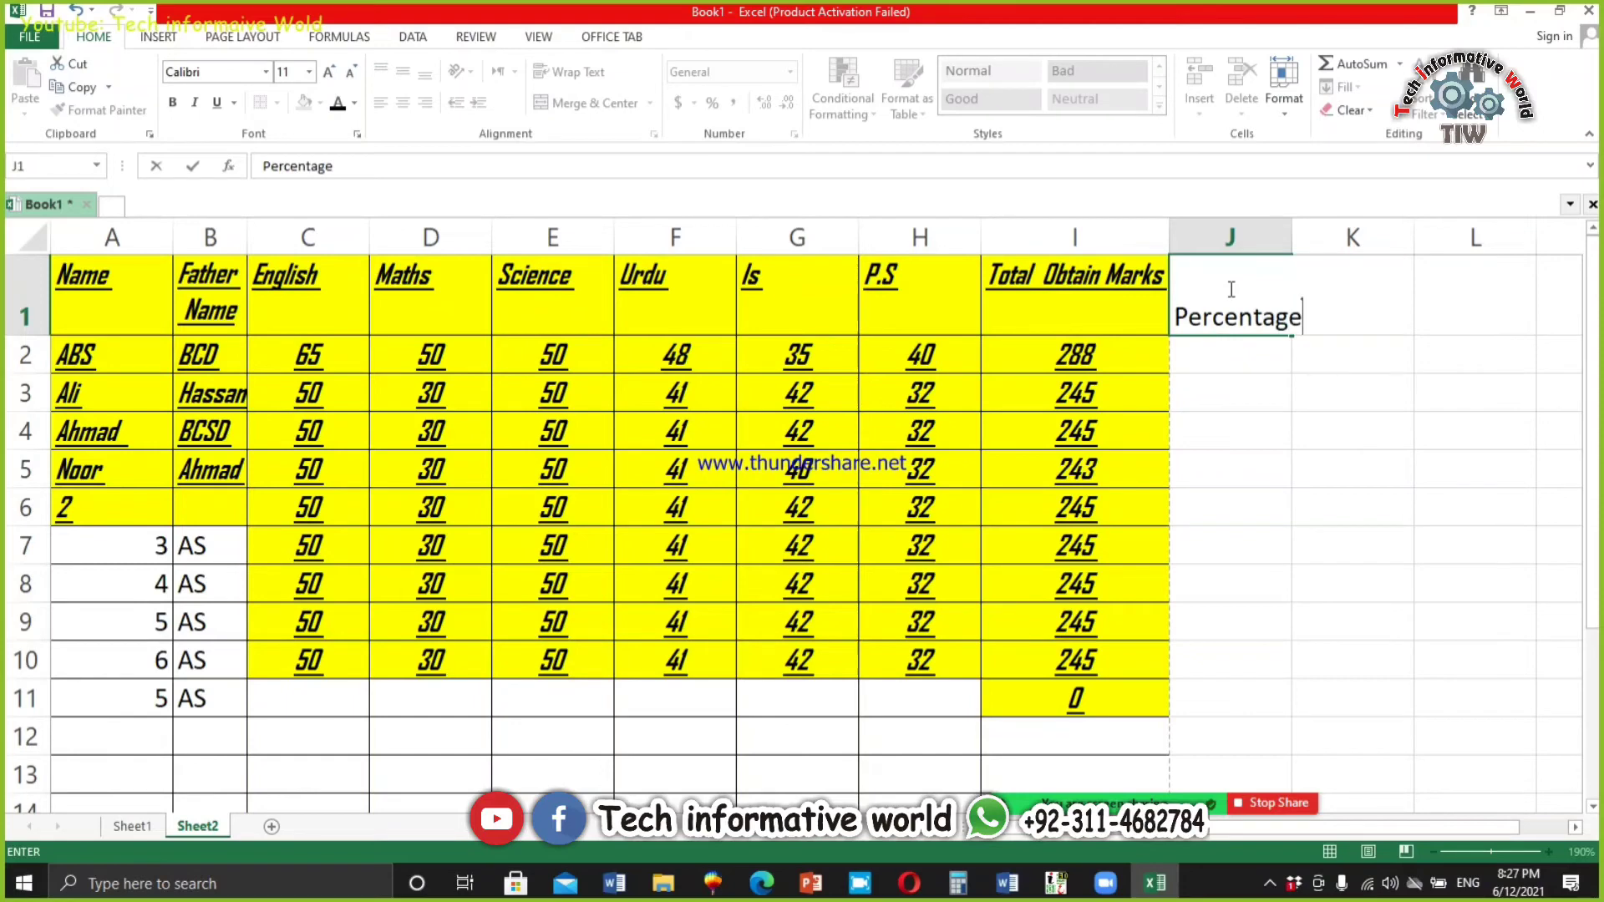
pyautogui.press('Return')
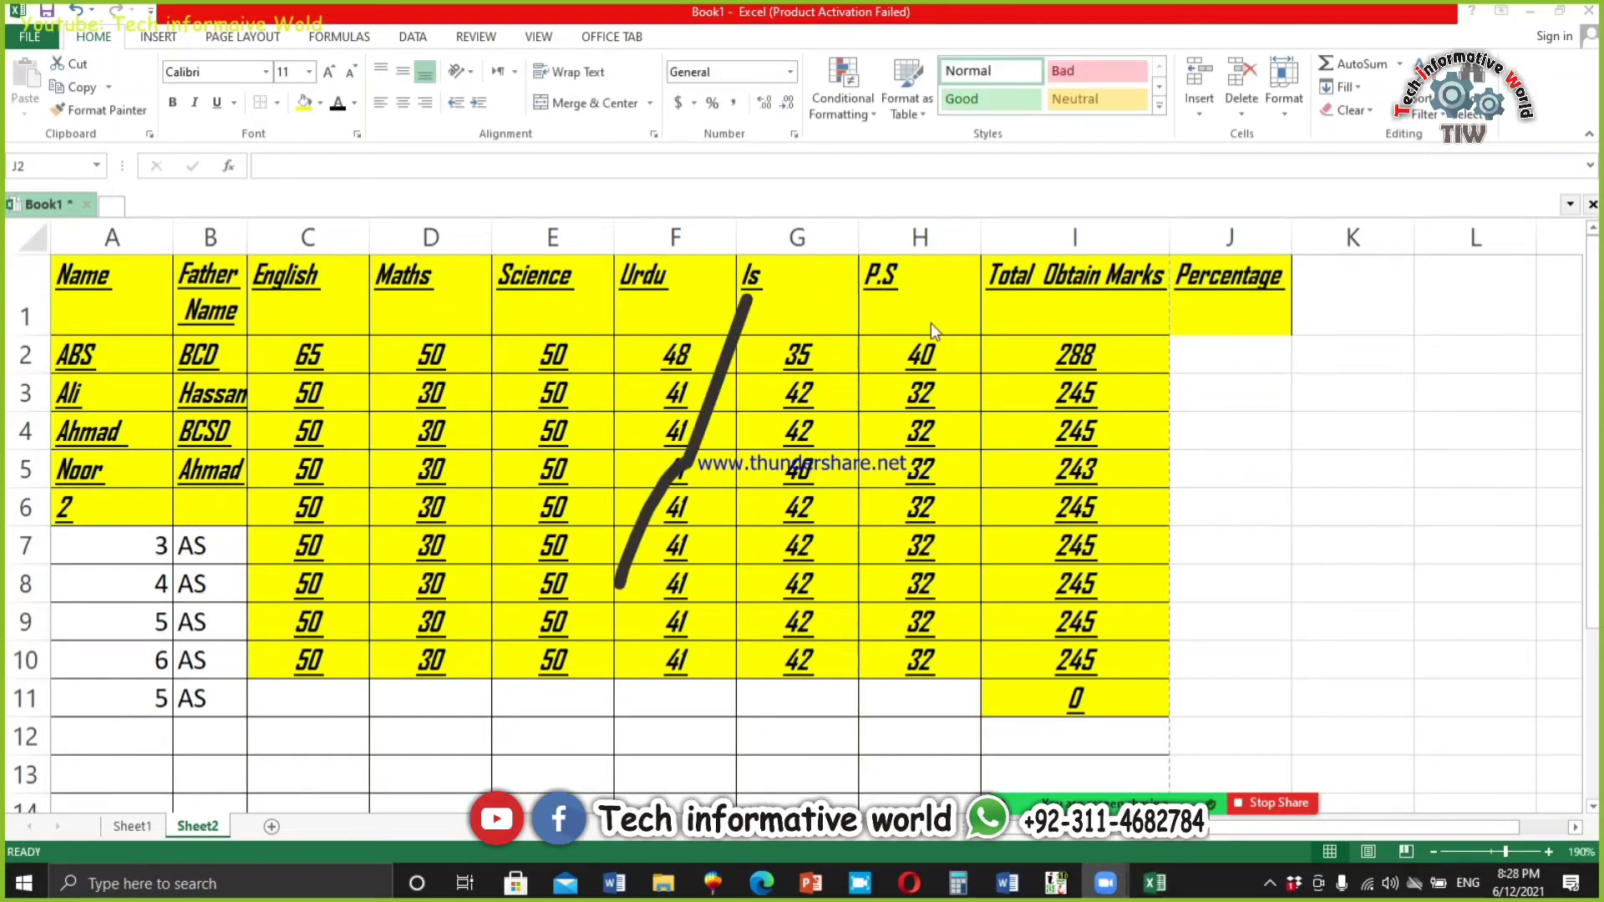
# Step: Enter the percentage formula =(I2/600*100) in cell J2 for the first student
pyautogui.click(1218, 350)
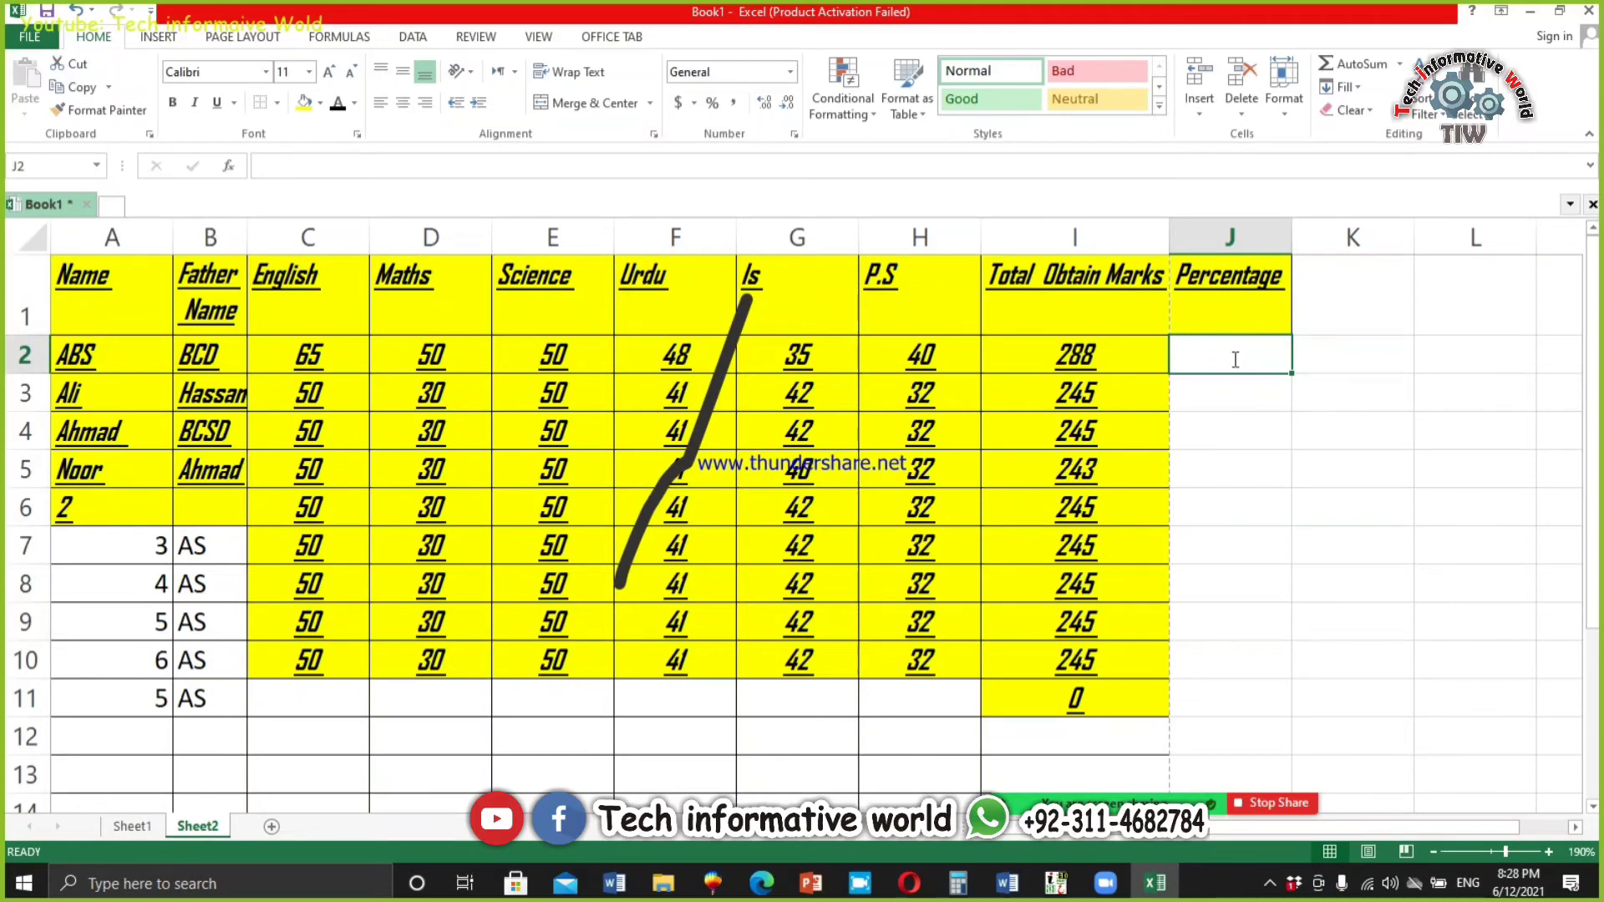
pyautogui.write('=')
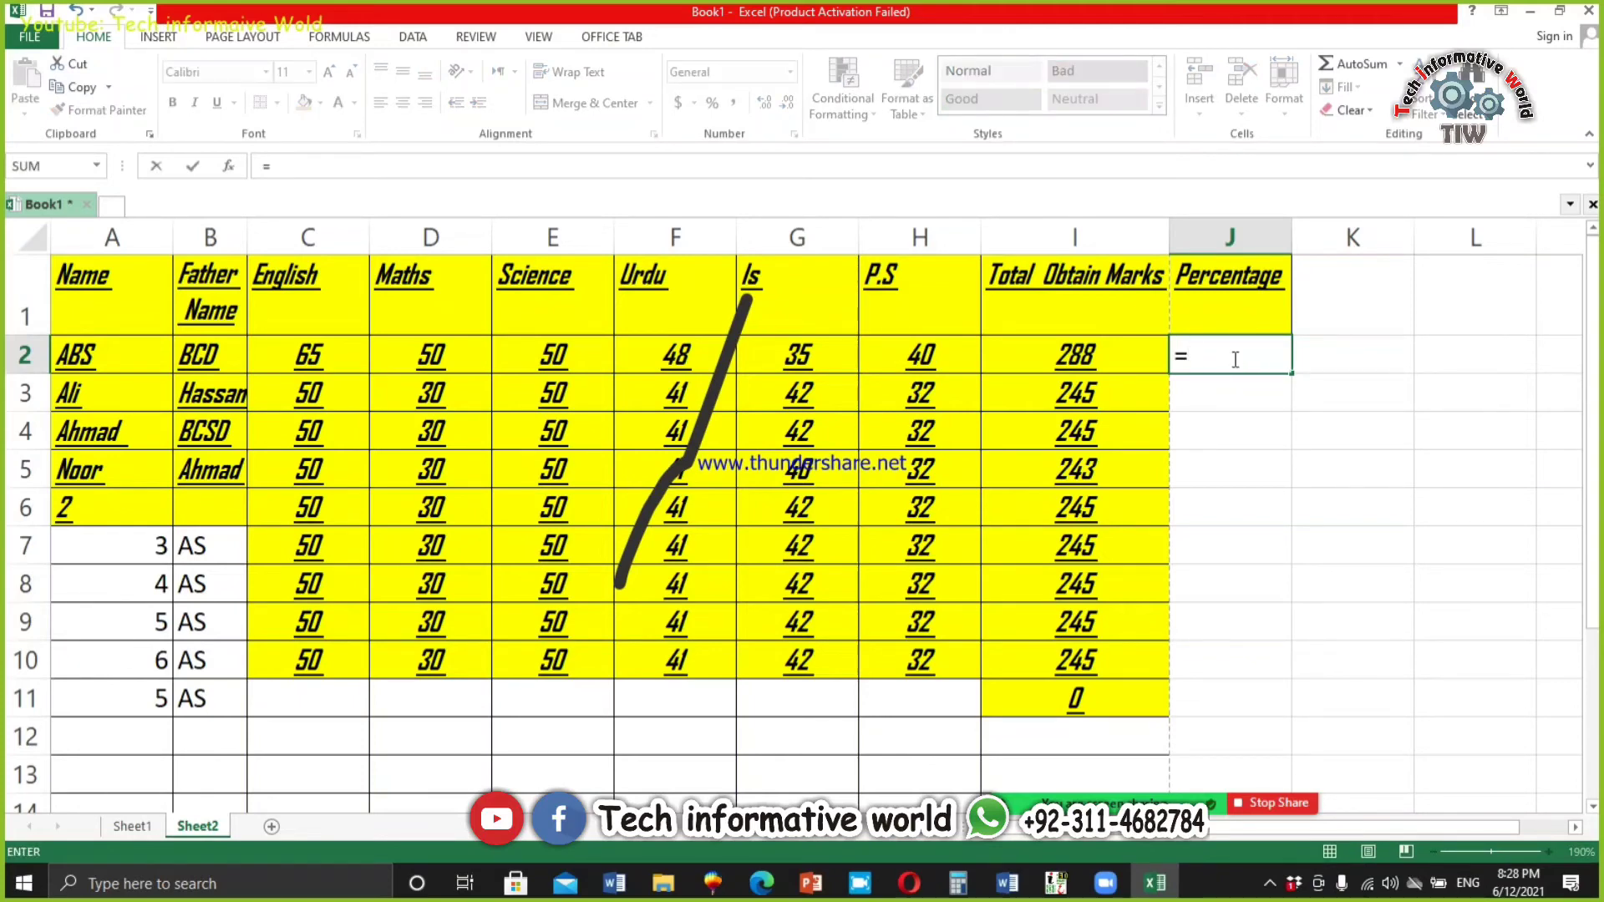
pyautogui.write('(')
pyautogui.click(1128, 357)
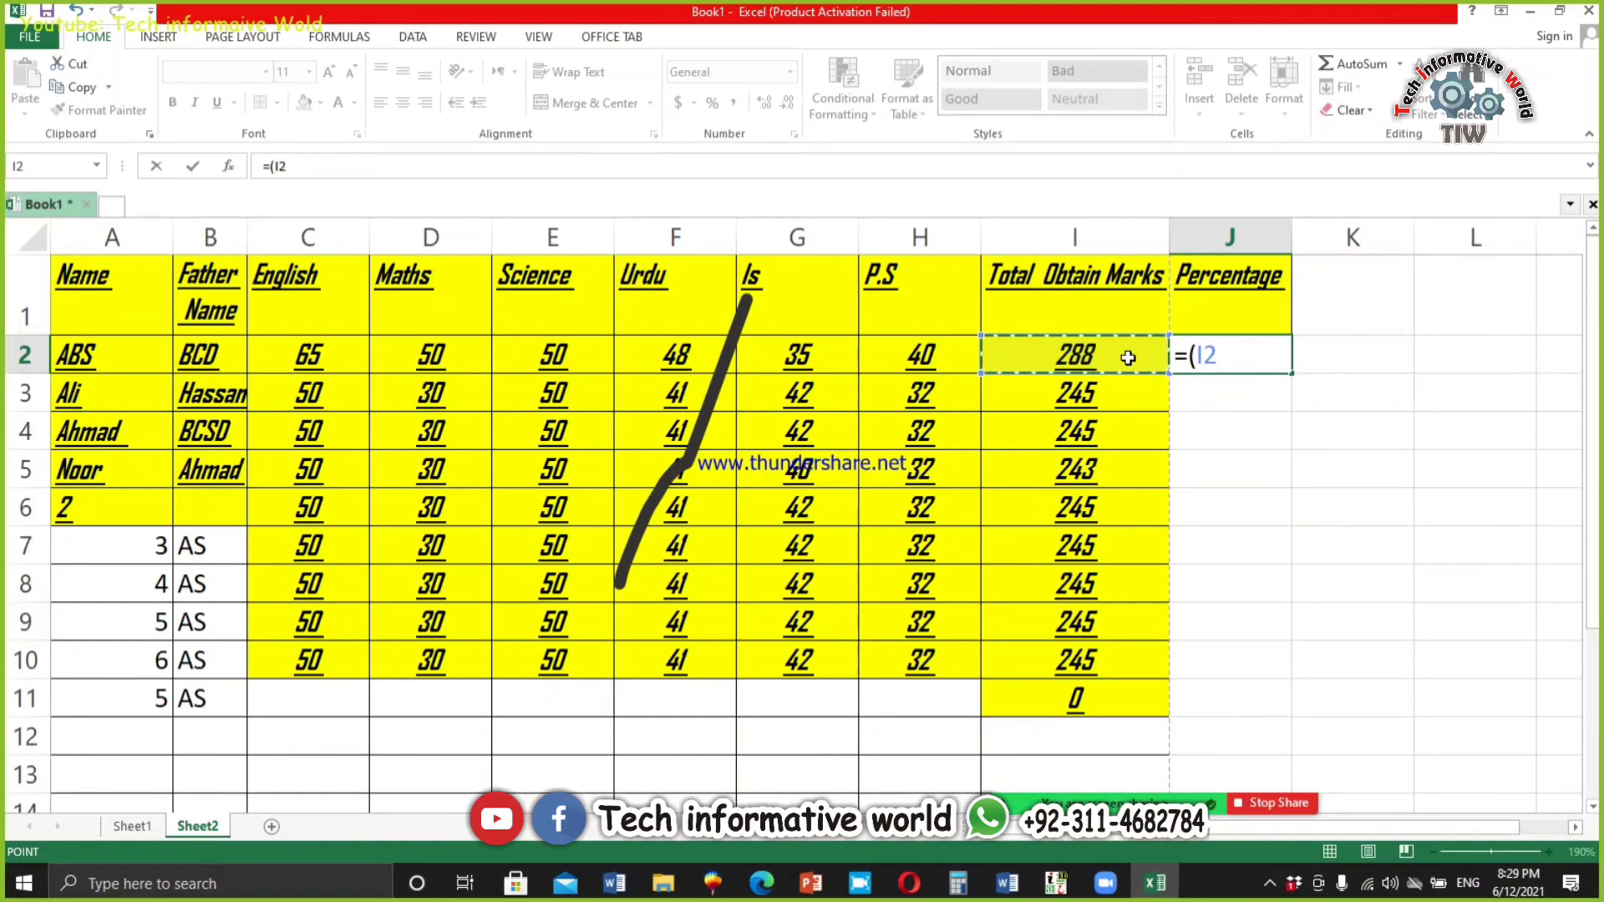
pyautogui.write('/')
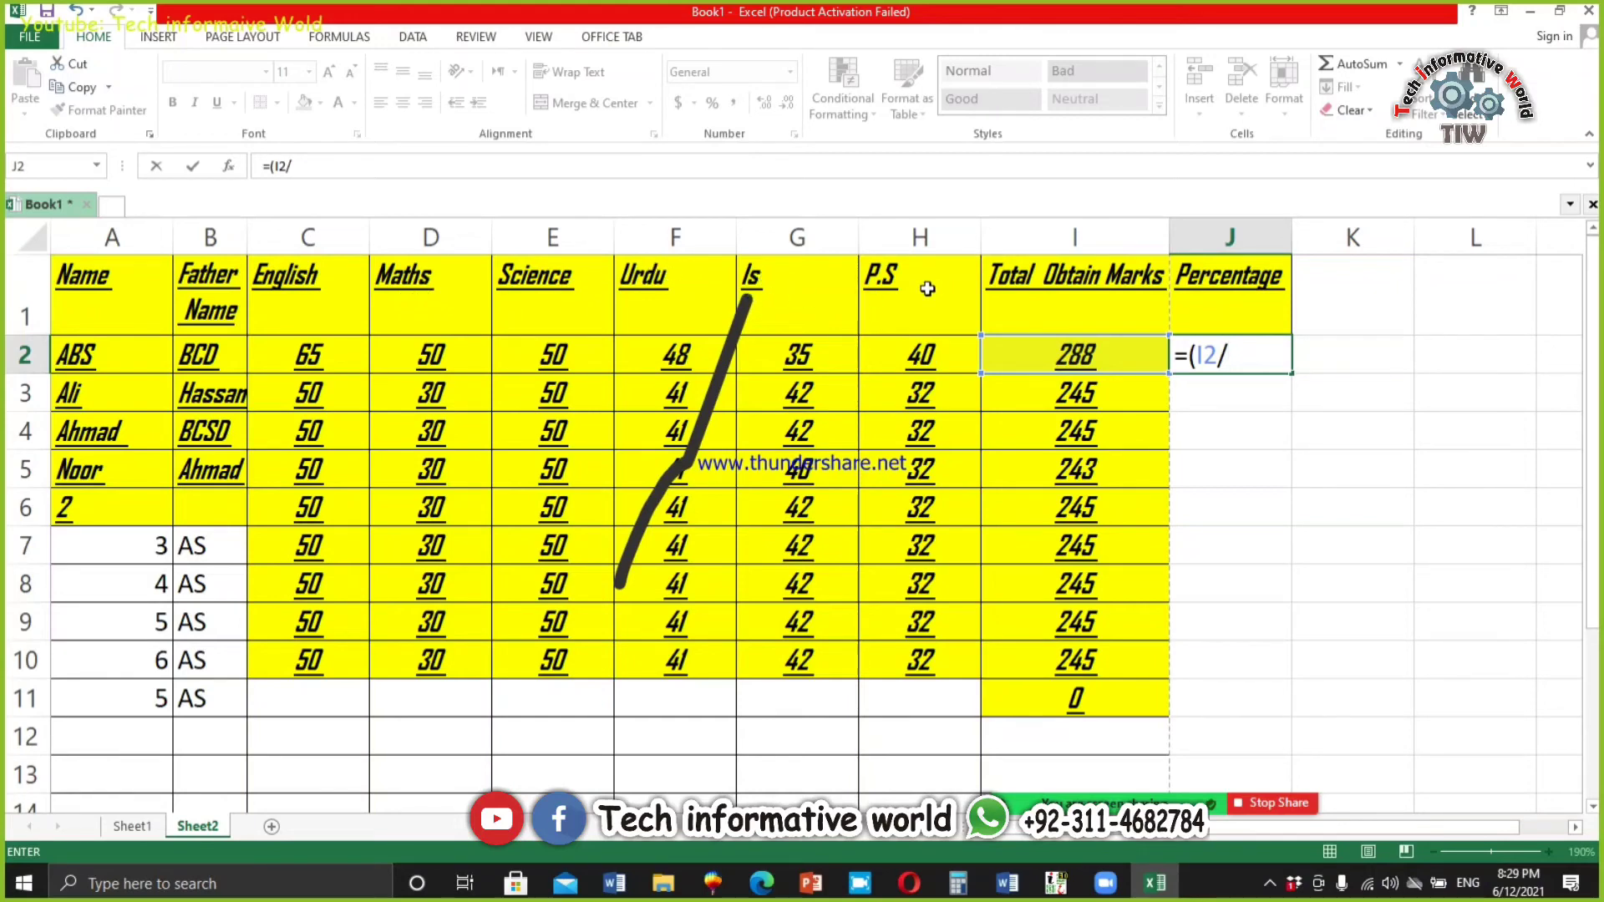
pyautogui.write('600*100')
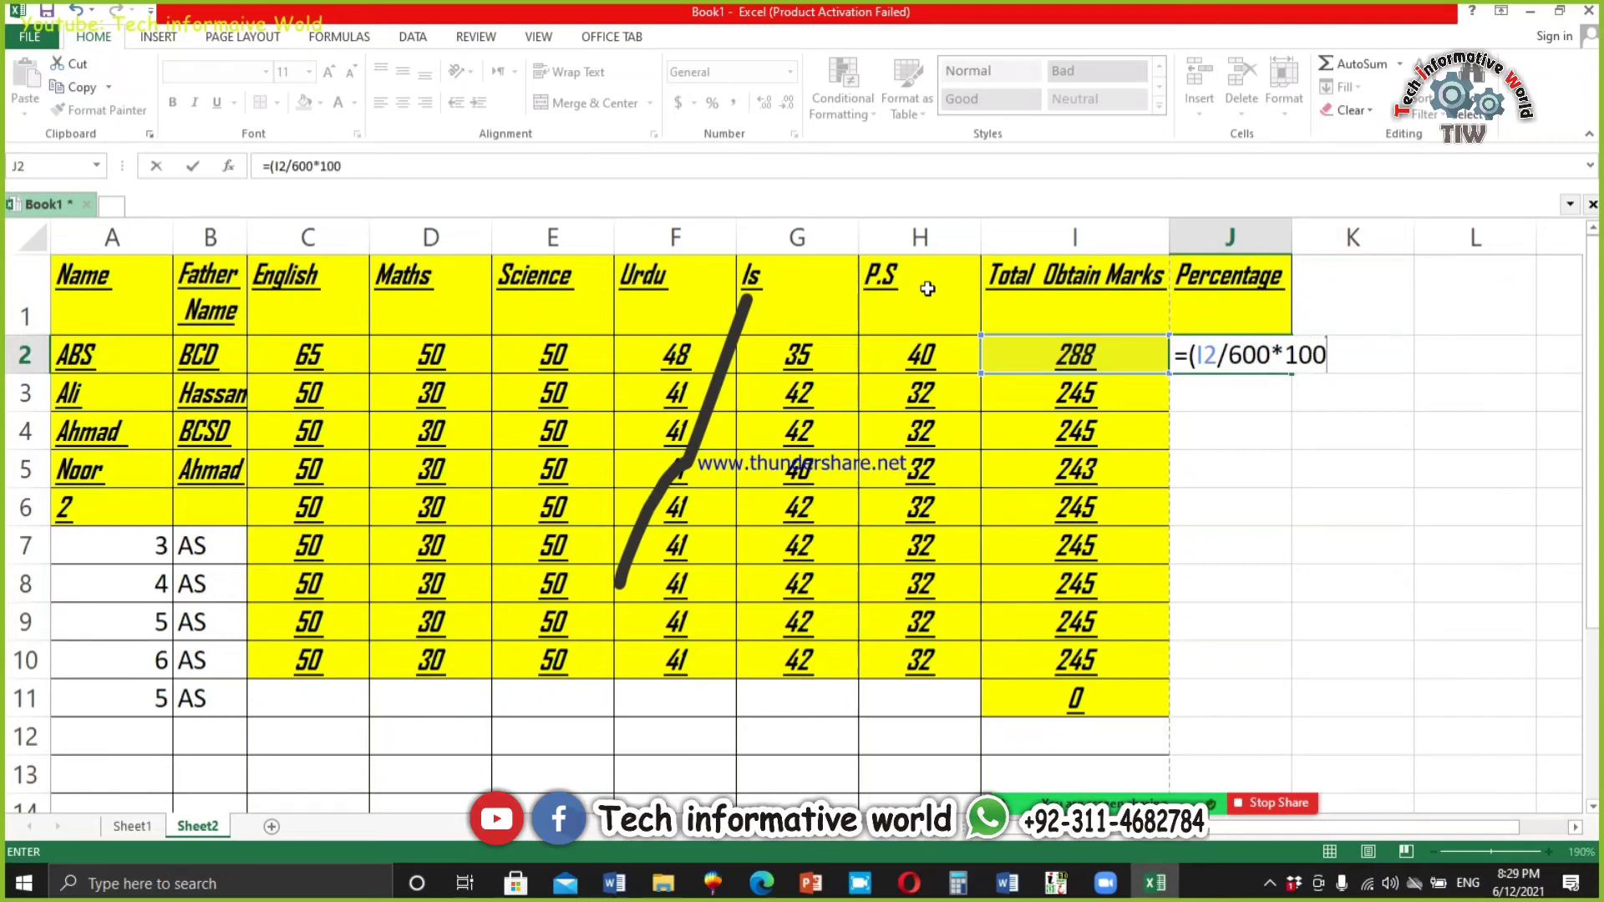
pyautogui.write(')')
pyautogui.press('Return')
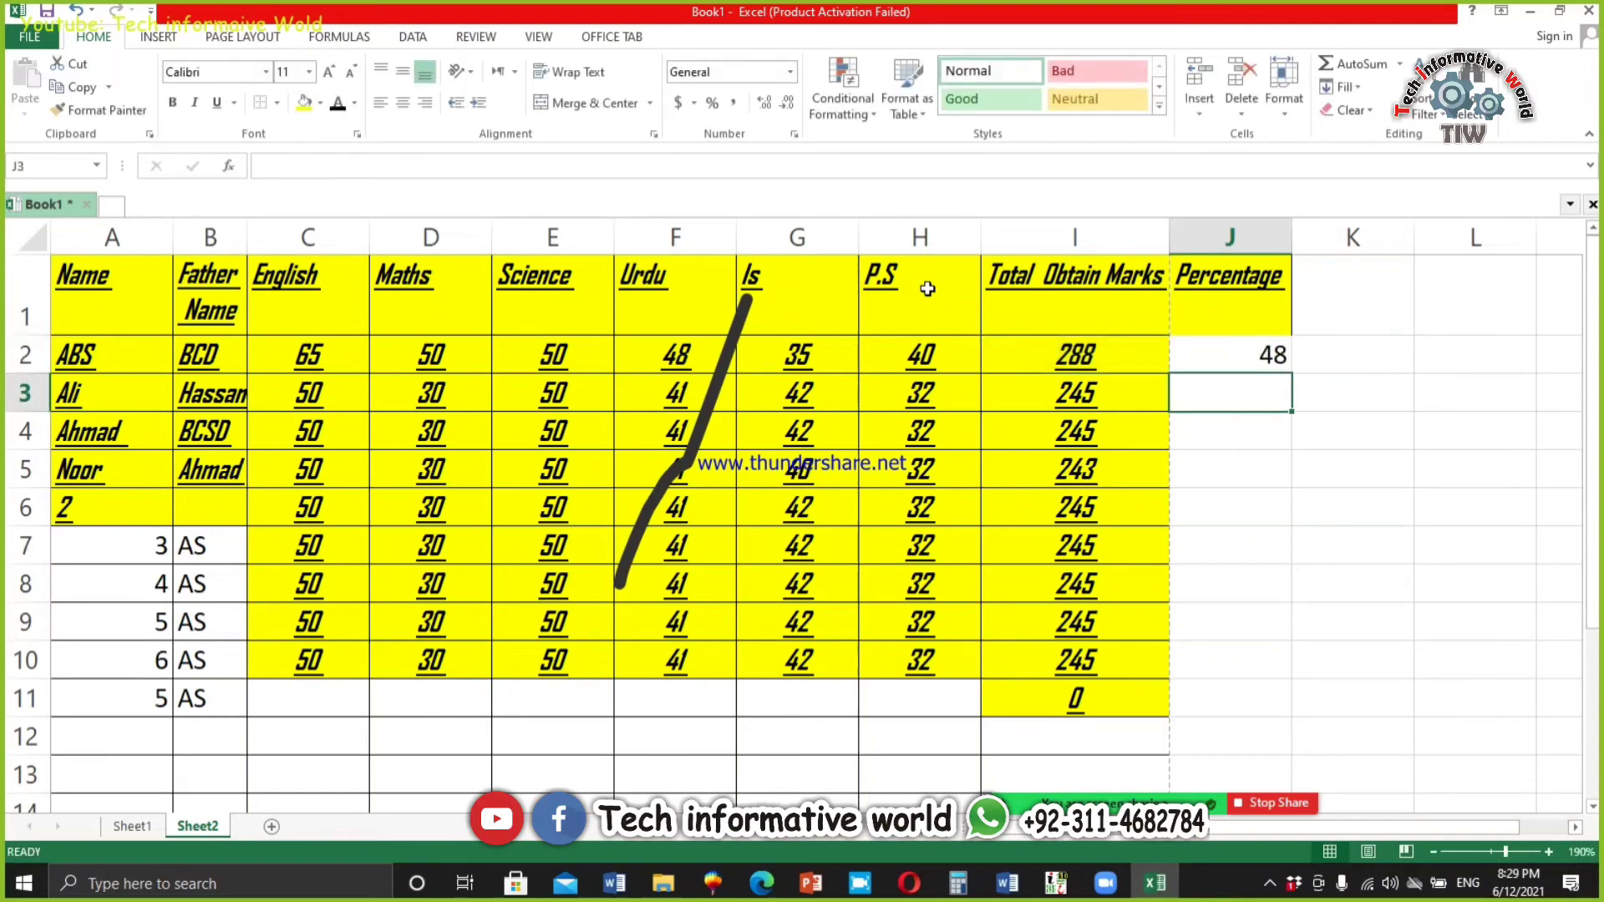
# Step: Fill the percentage formula from J2 down through J10 for the remaining students
pyautogui.click(1226, 348)
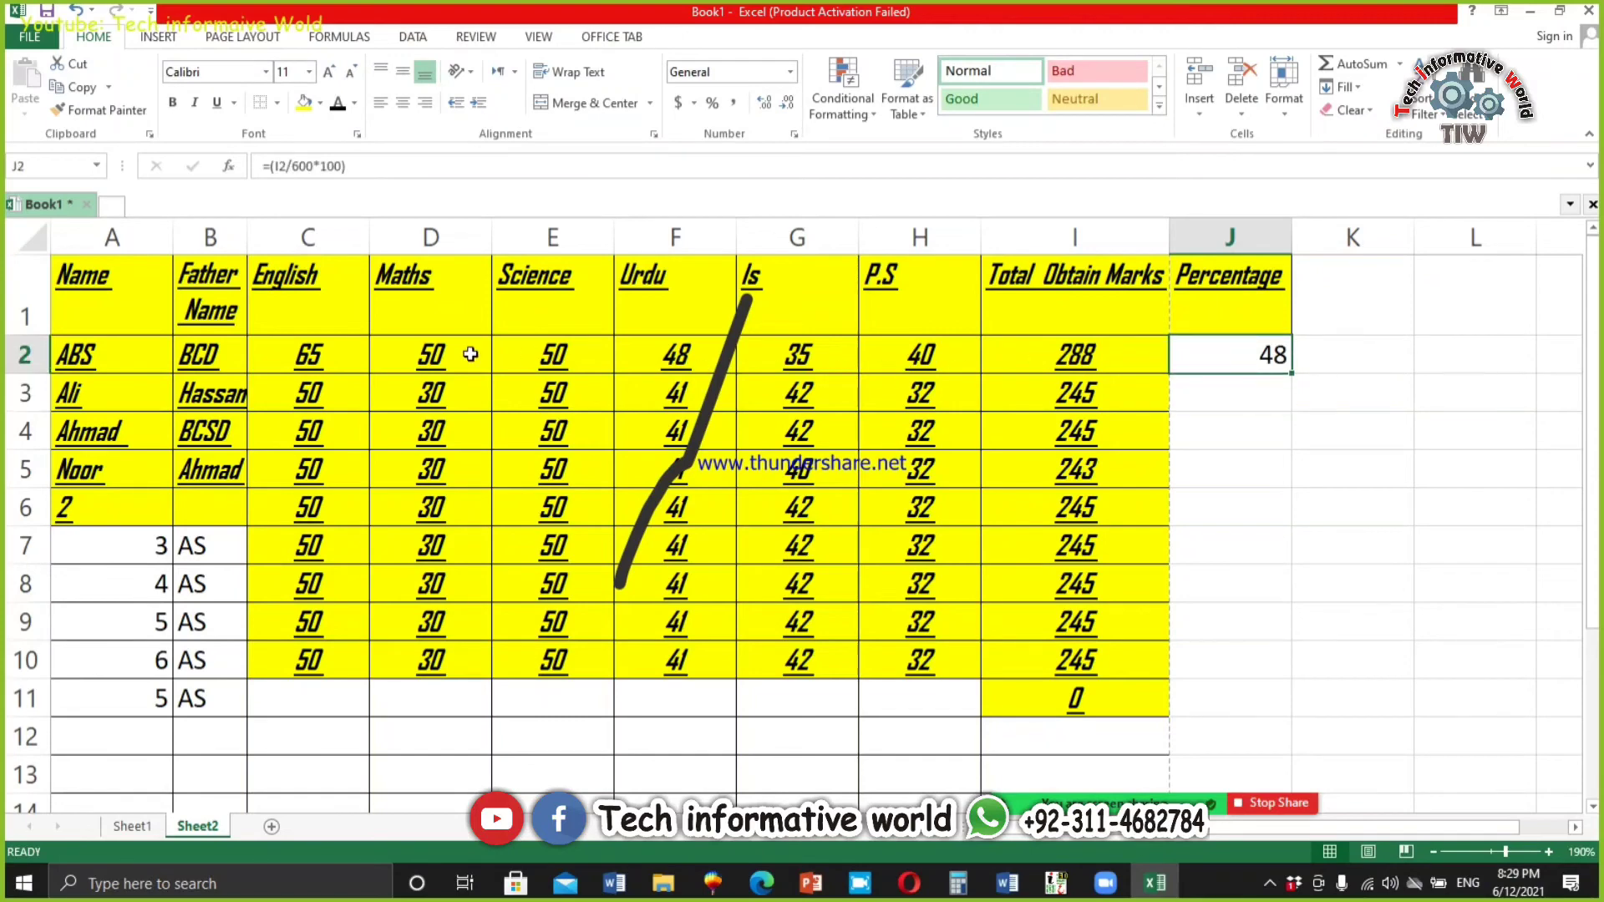
pyautogui.moveTo(334, 351); pyautogui.dragTo(789, 355)
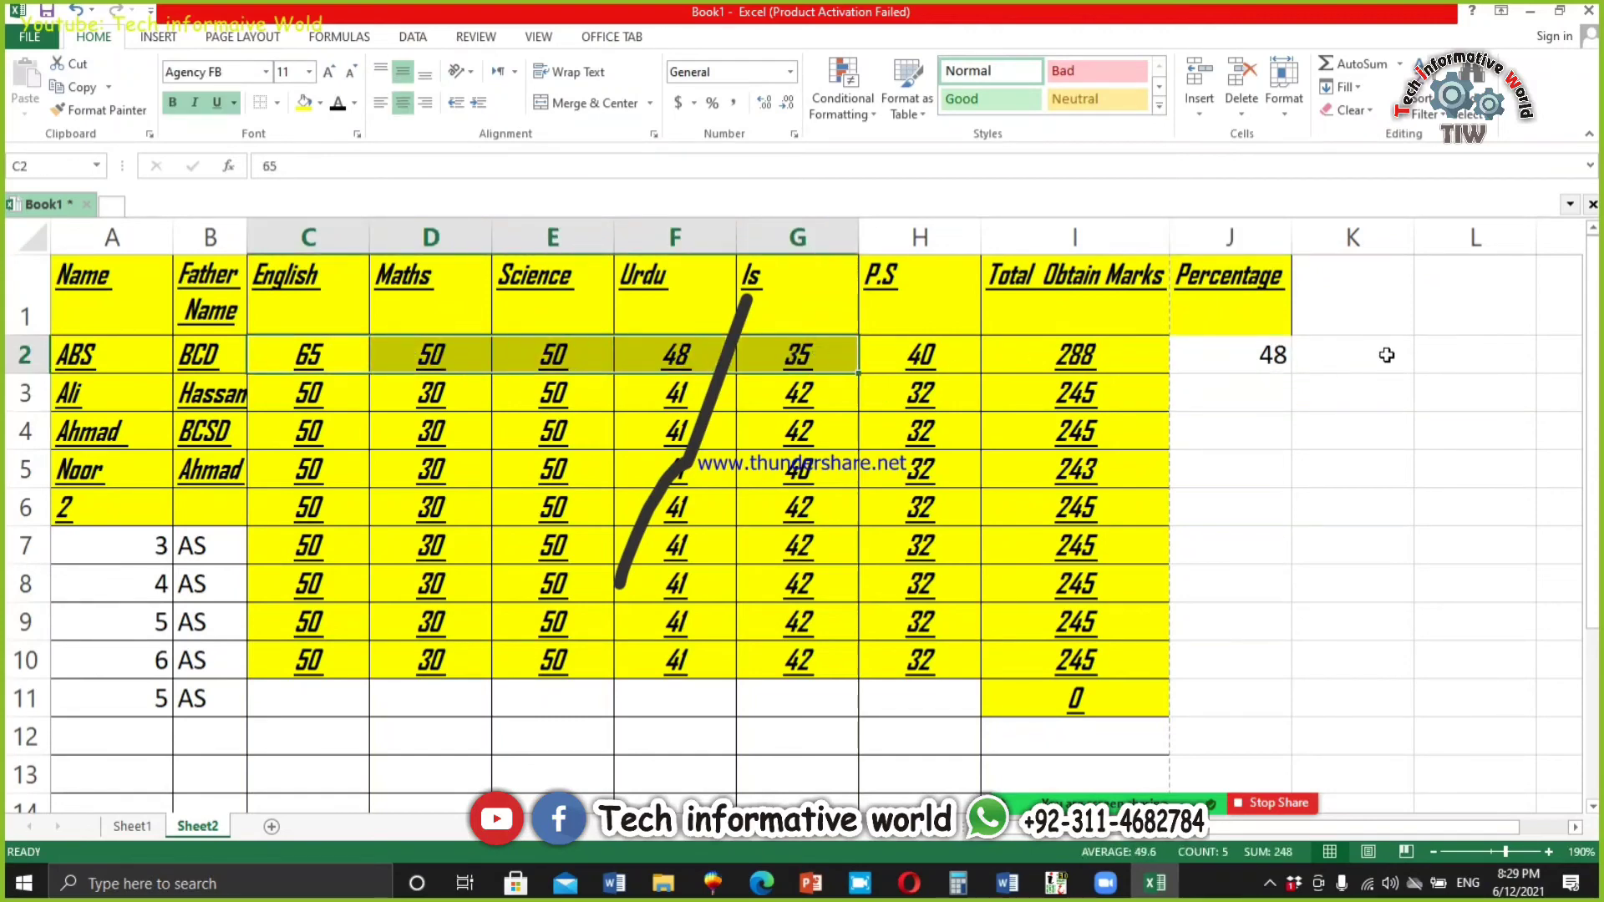
pyautogui.click(1232, 349)
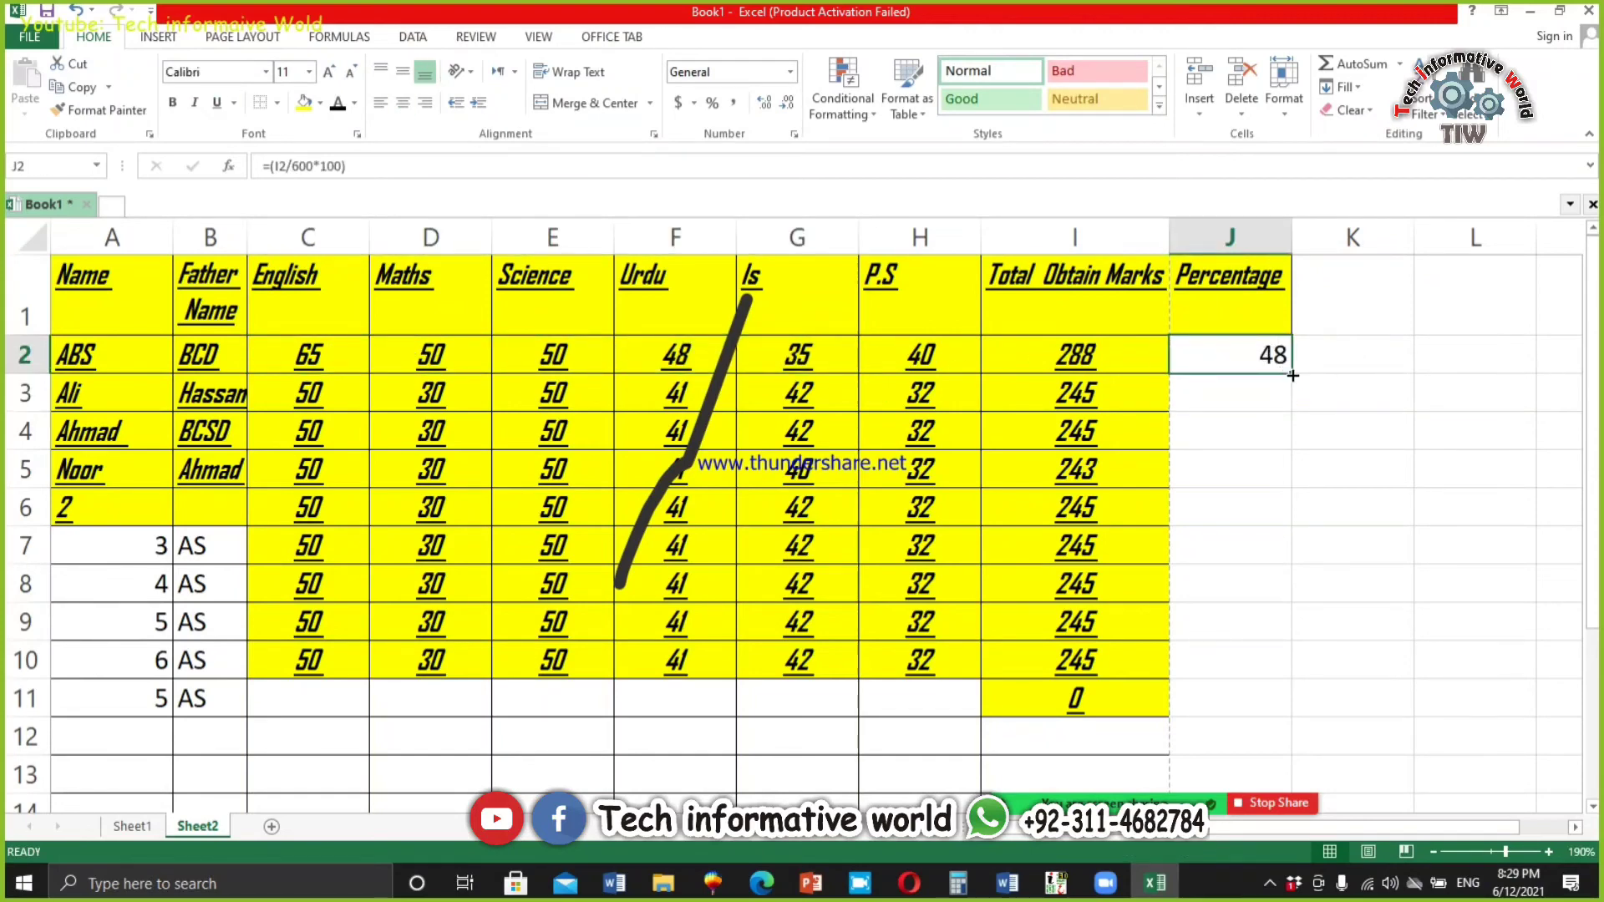
pyautogui.moveTo(1293, 376); pyautogui.dragTo(1284, 679)
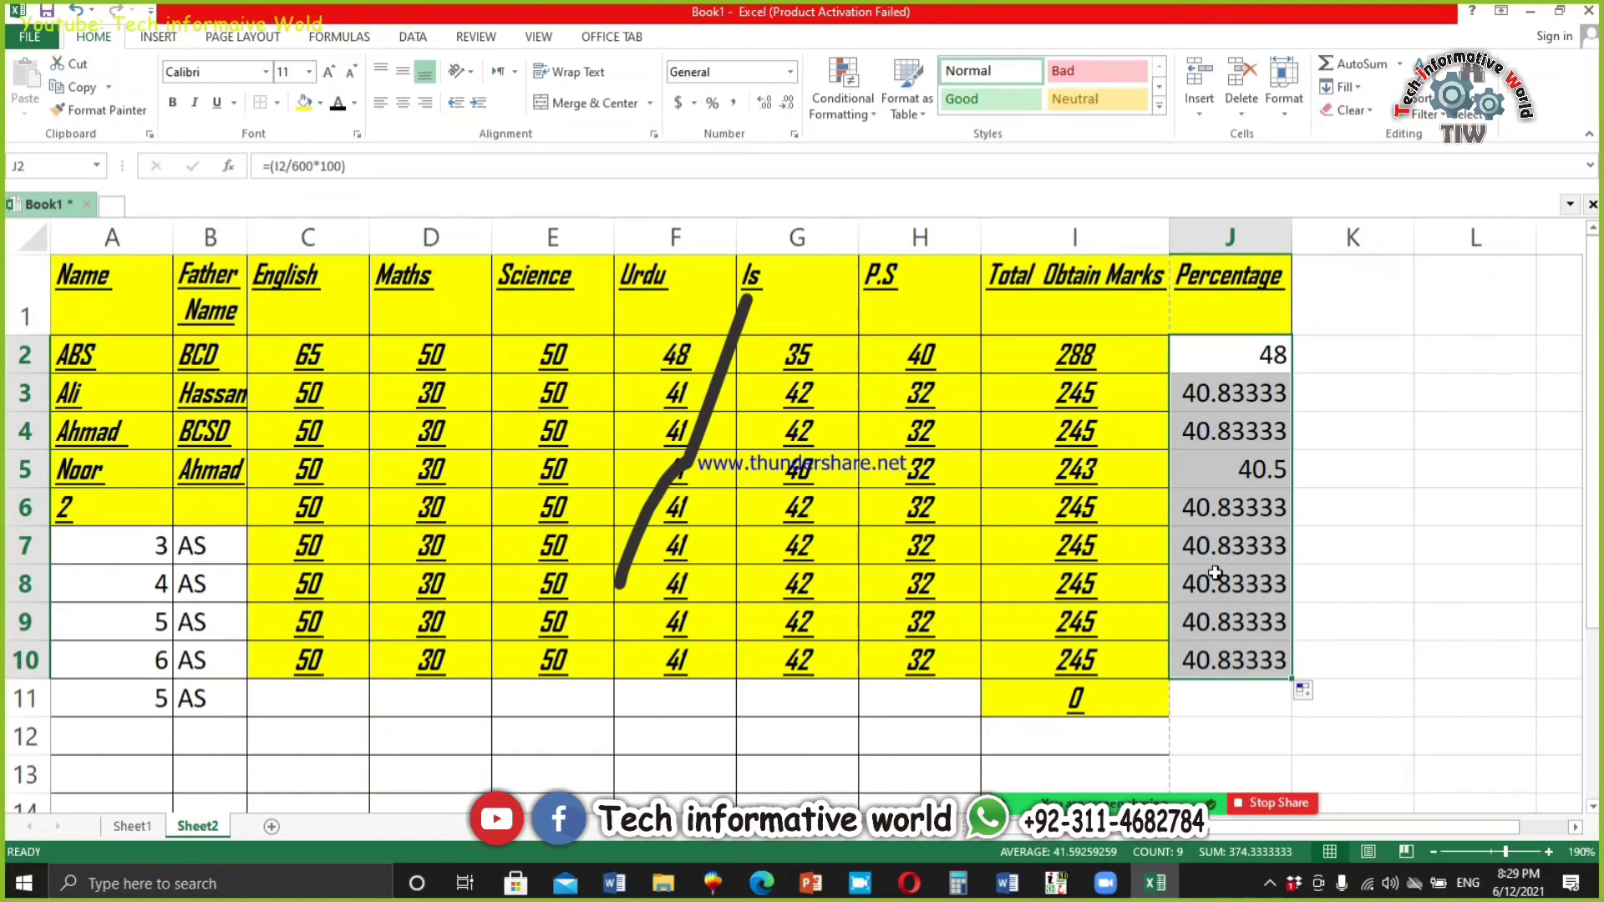
# Step: Change the Is mark in cell G8 to 50
pyautogui.click(827, 588)
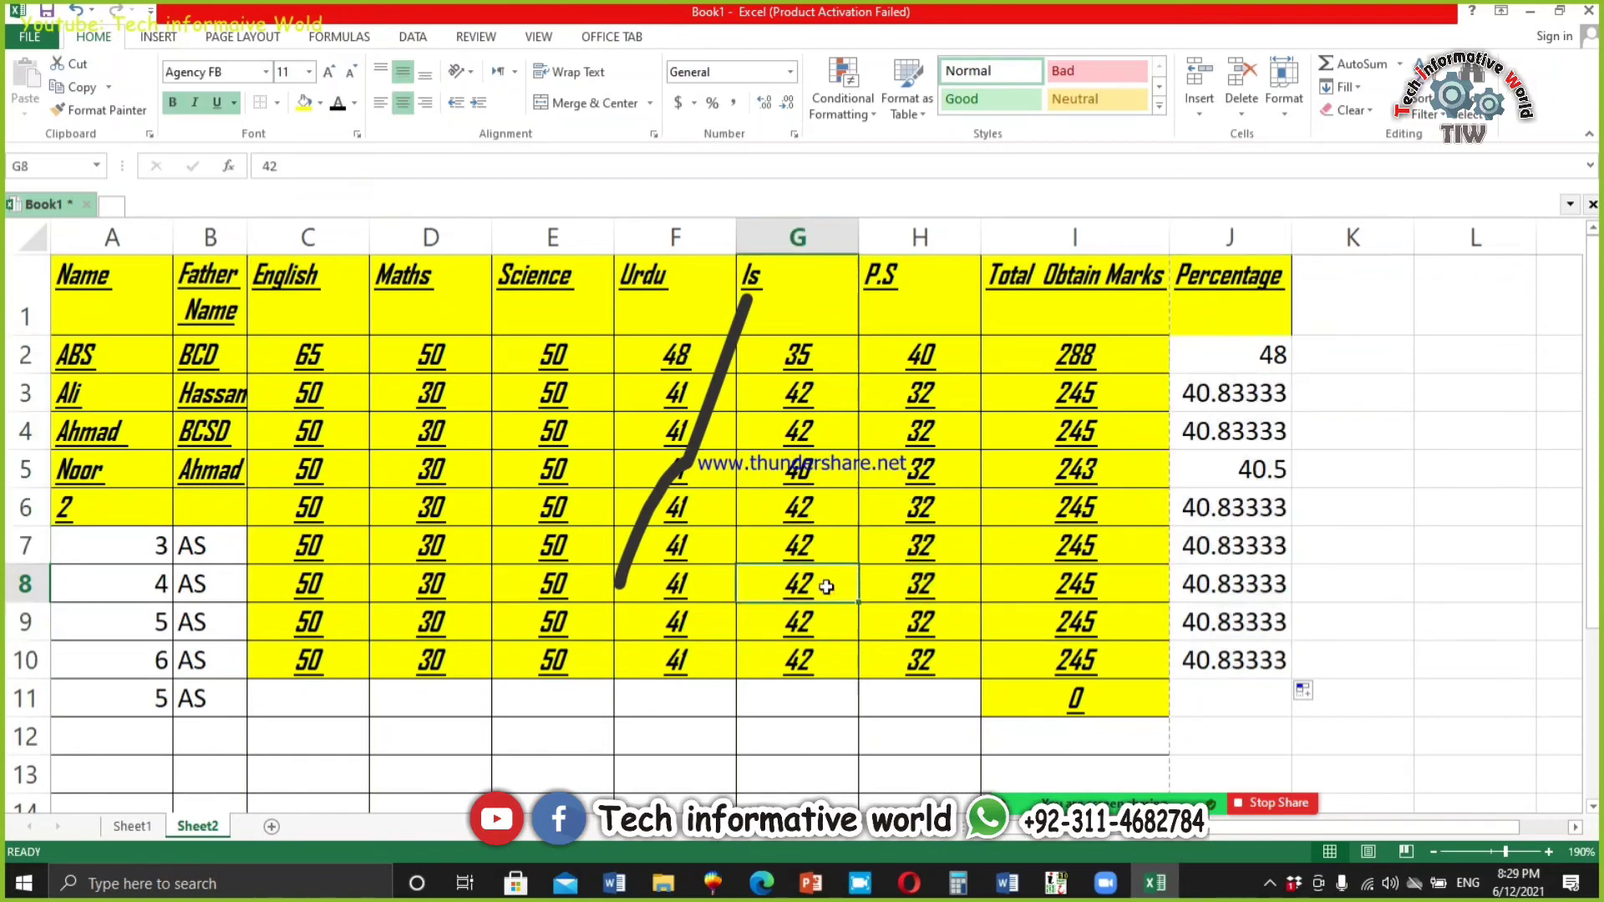
pyautogui.write('50')
pyautogui.press('Return')
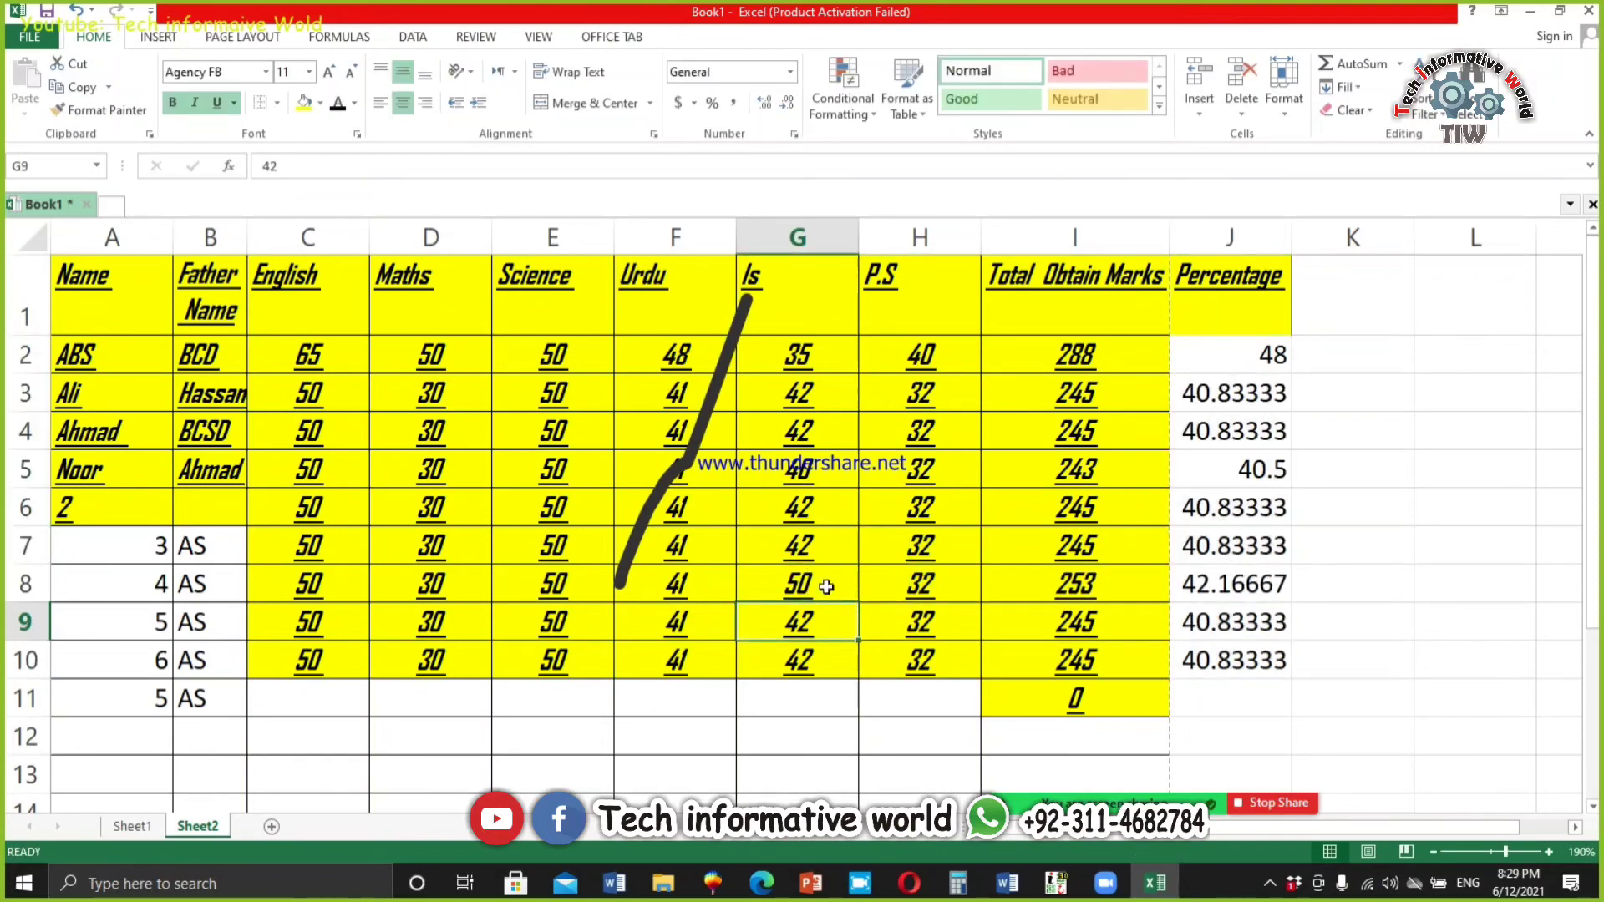
# Step: Change the Science mark in E7 to 43 and the Maths mark in D6 to 10
pyautogui.press('Up')
pyautogui.press('Up')
pyautogui.press('Left')
pyautogui.press('Left')
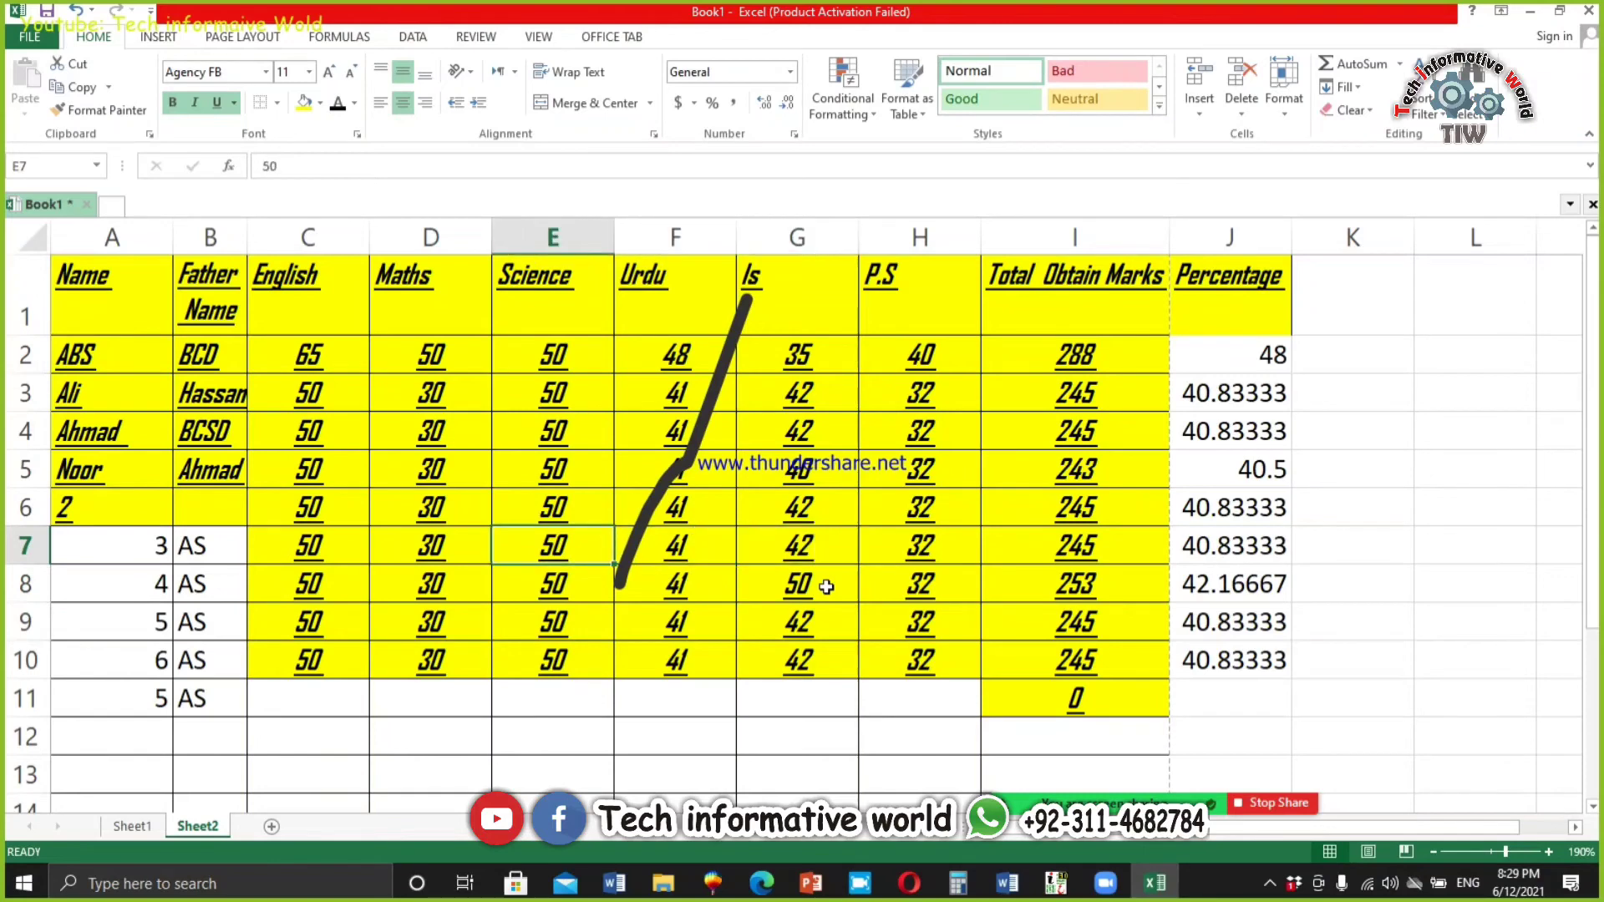
pyautogui.write('43')
pyautogui.press('Up')
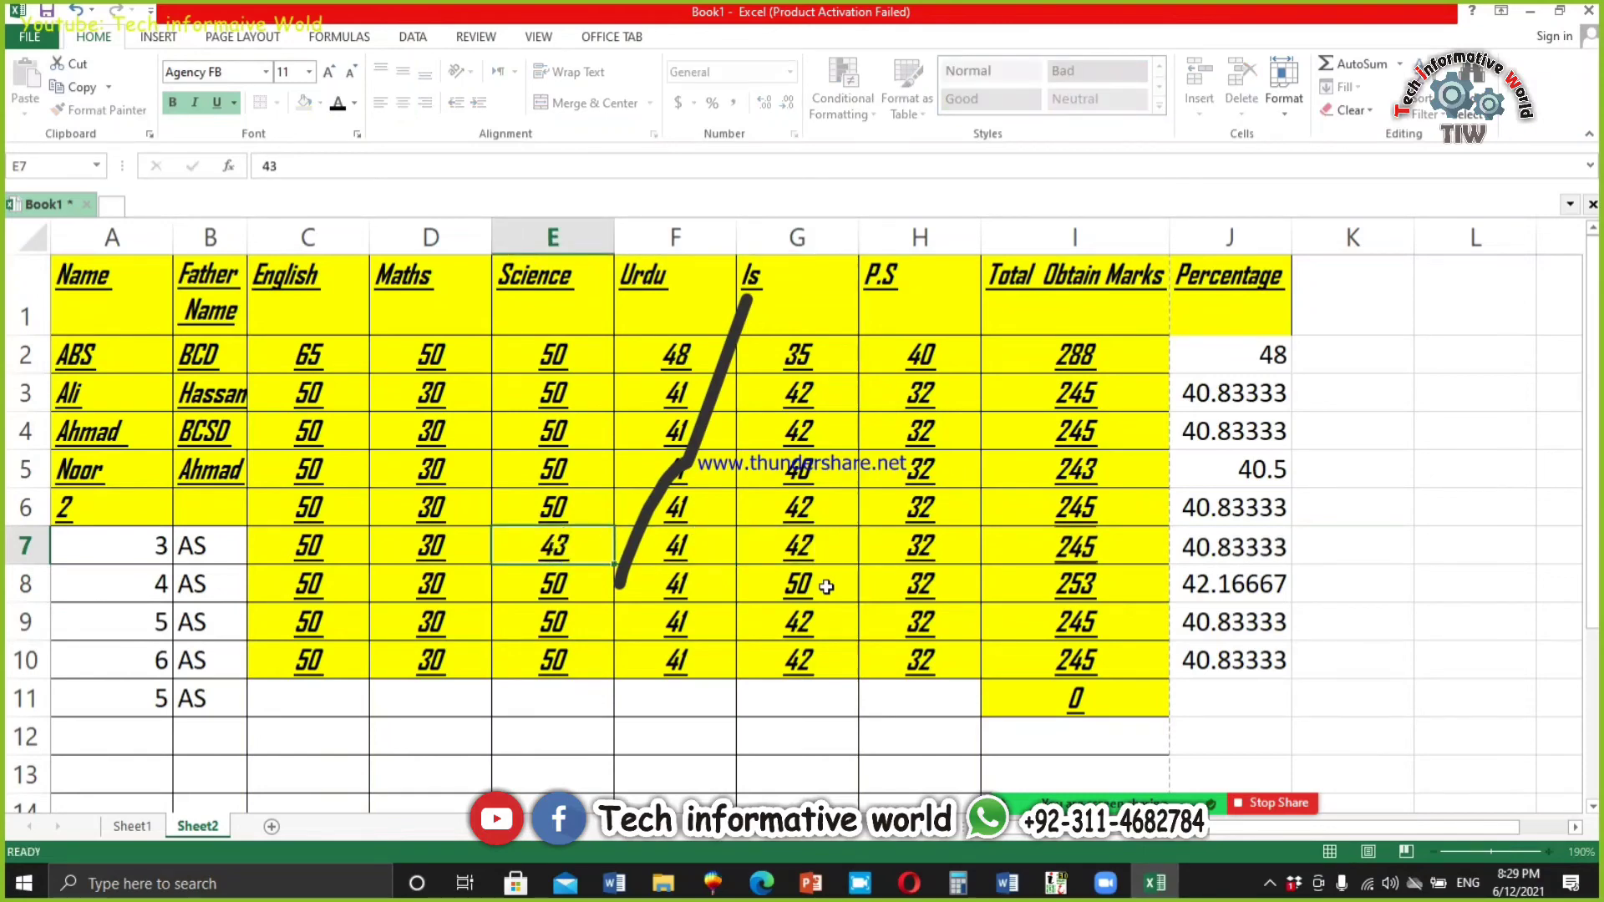
pyautogui.press('Left')
pyautogui.write('10')
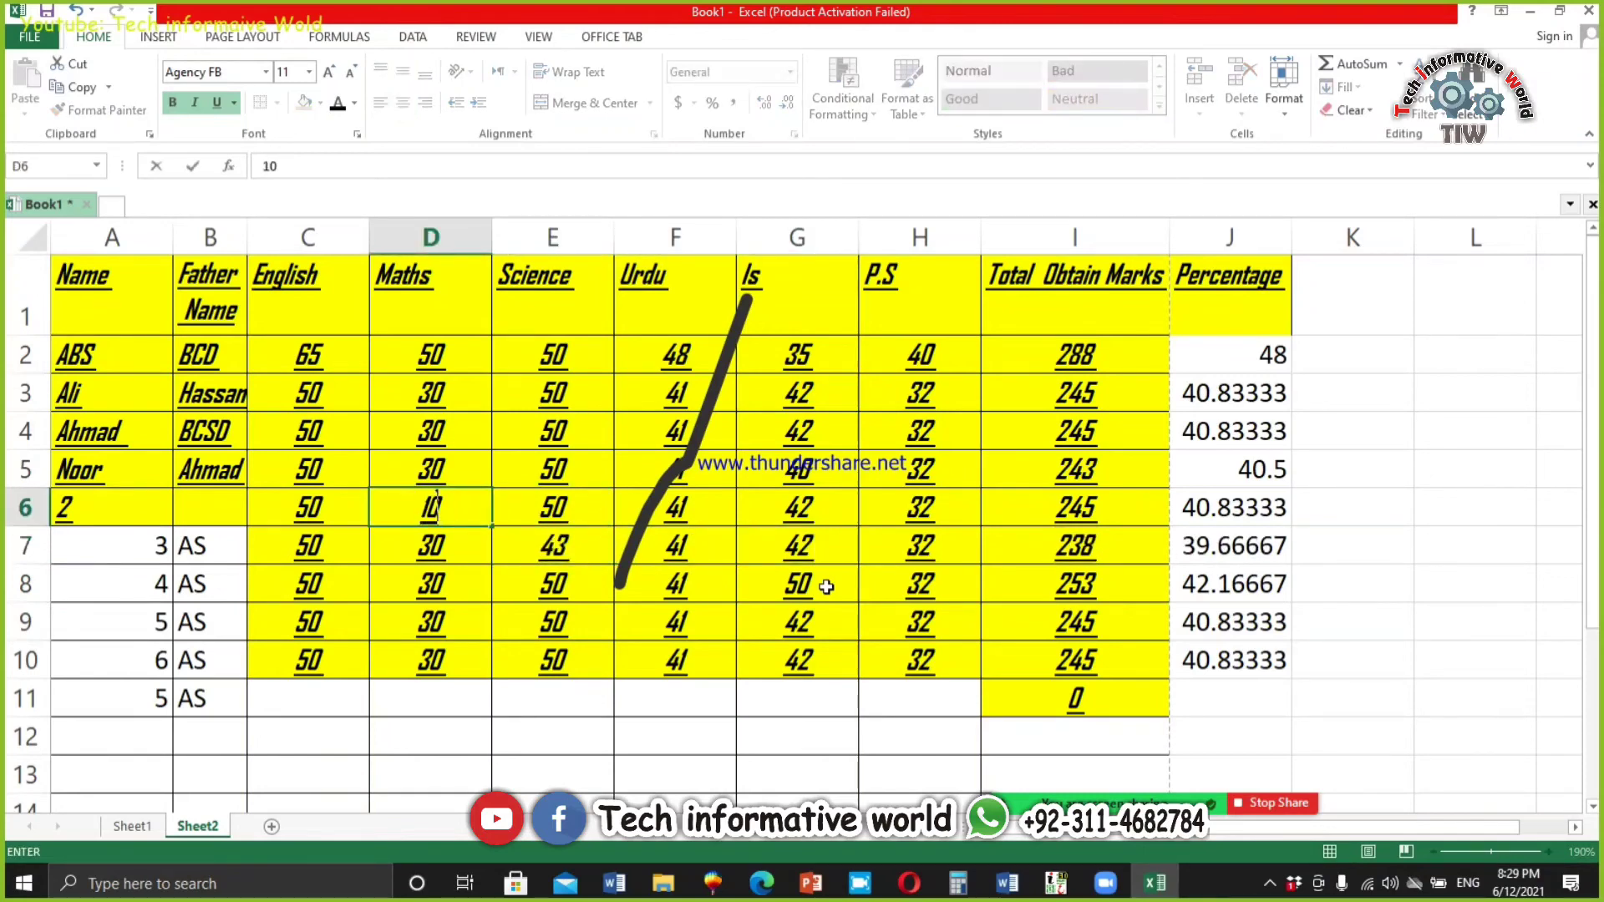
pyautogui.press('Return')
pyautogui.press('Right')
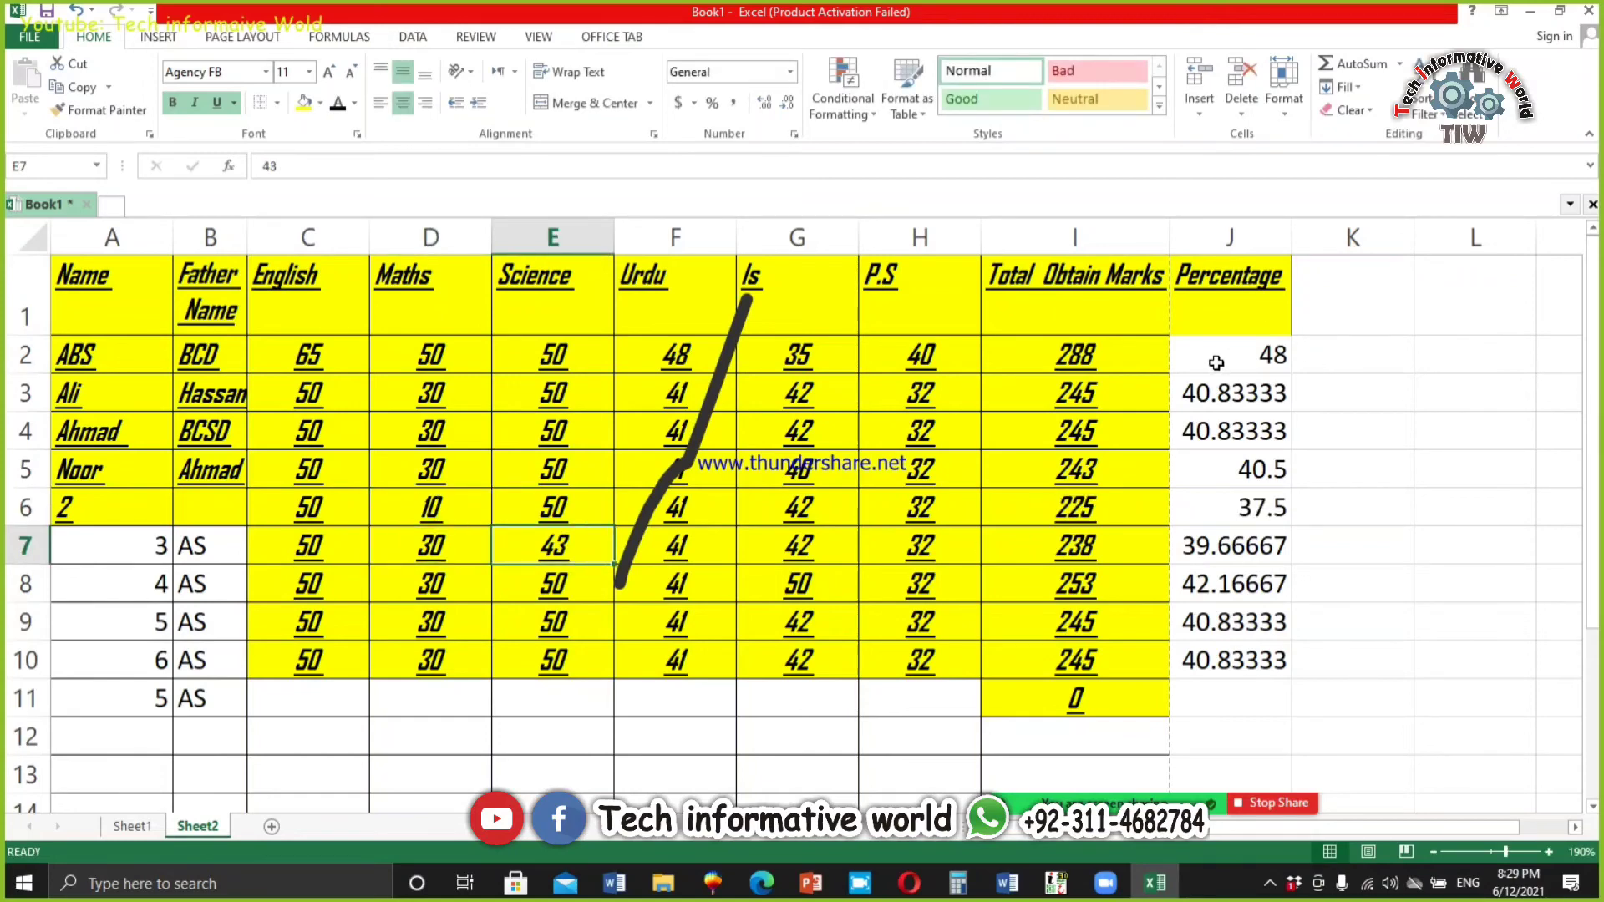
# Step: Review the percentage formula in cell J2, focusing on the fixed maximum marks used as its divisor
pyautogui.click(1218, 362)
pyautogui.click(1240, 356)
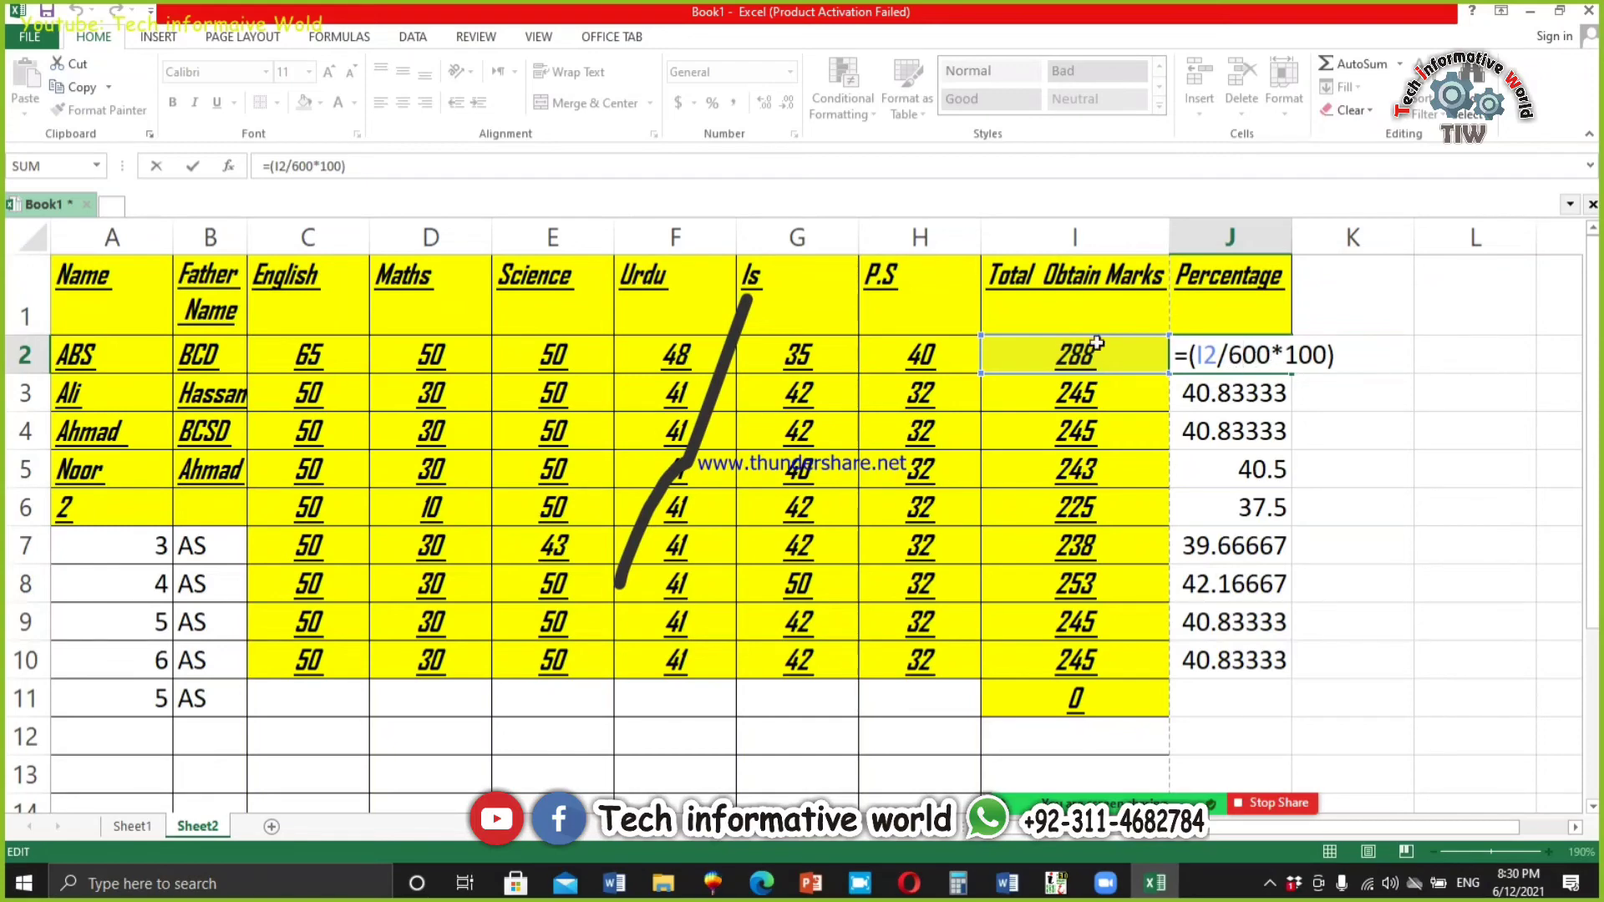
pyautogui.click(318, 307)
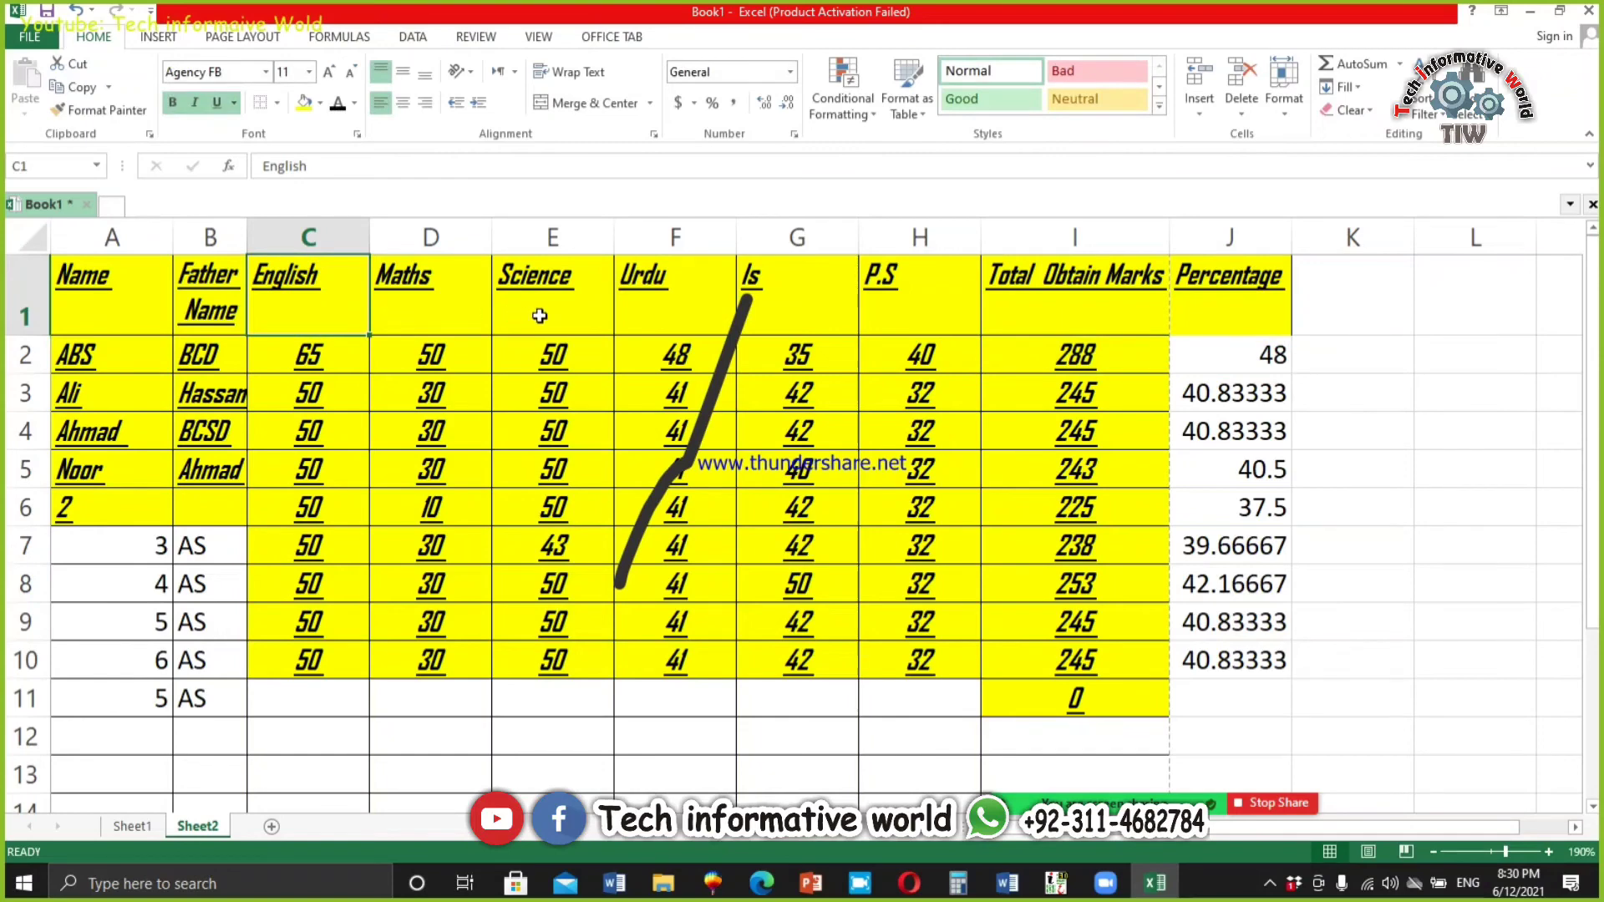
pyautogui.doubleClick(1263, 357)
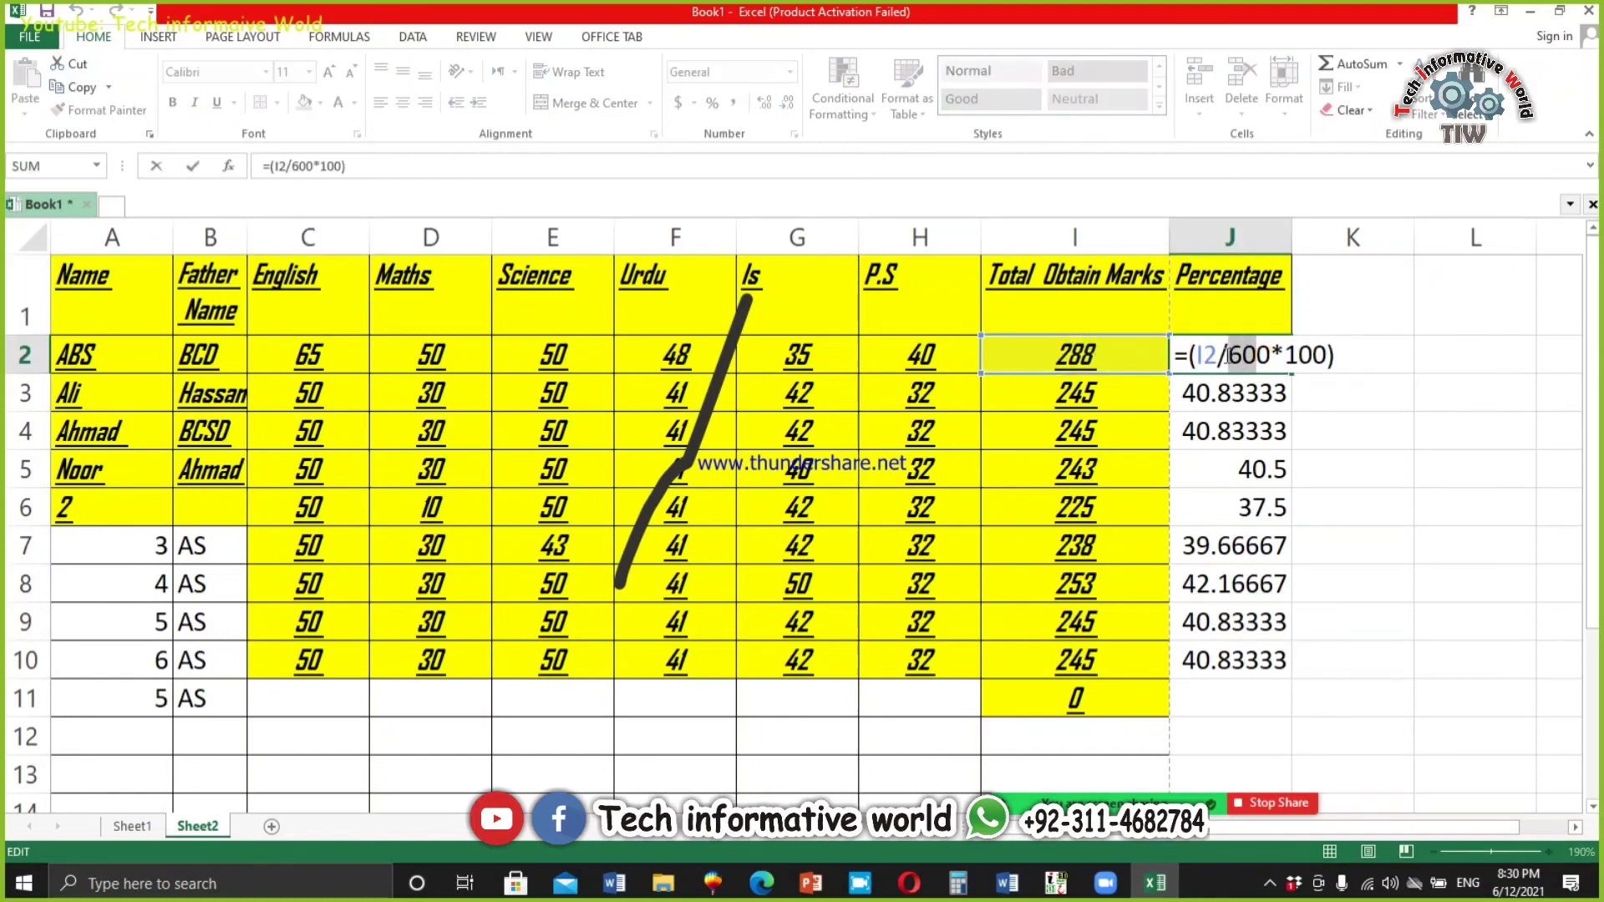
pyautogui.moveTo(1270, 356); pyautogui.dragTo(1233, 359)
pyautogui.press('Return')
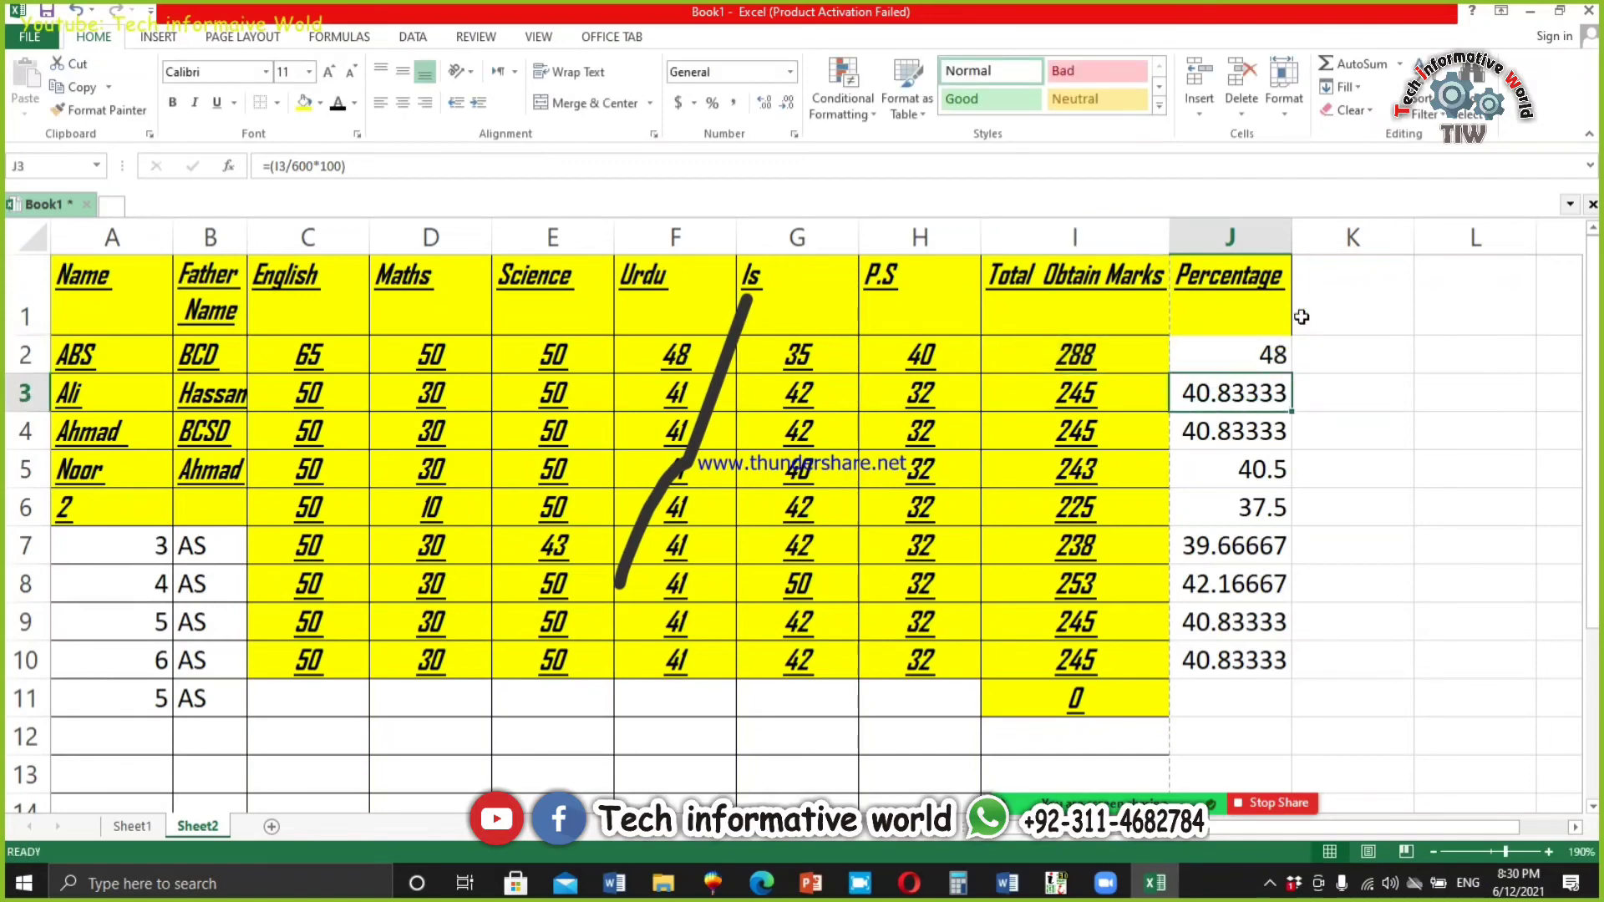
# Step: Insert a new column before the Total Obtain Marks column and head it "Total Marks" in cell I1
pyautogui.click(1075, 237)
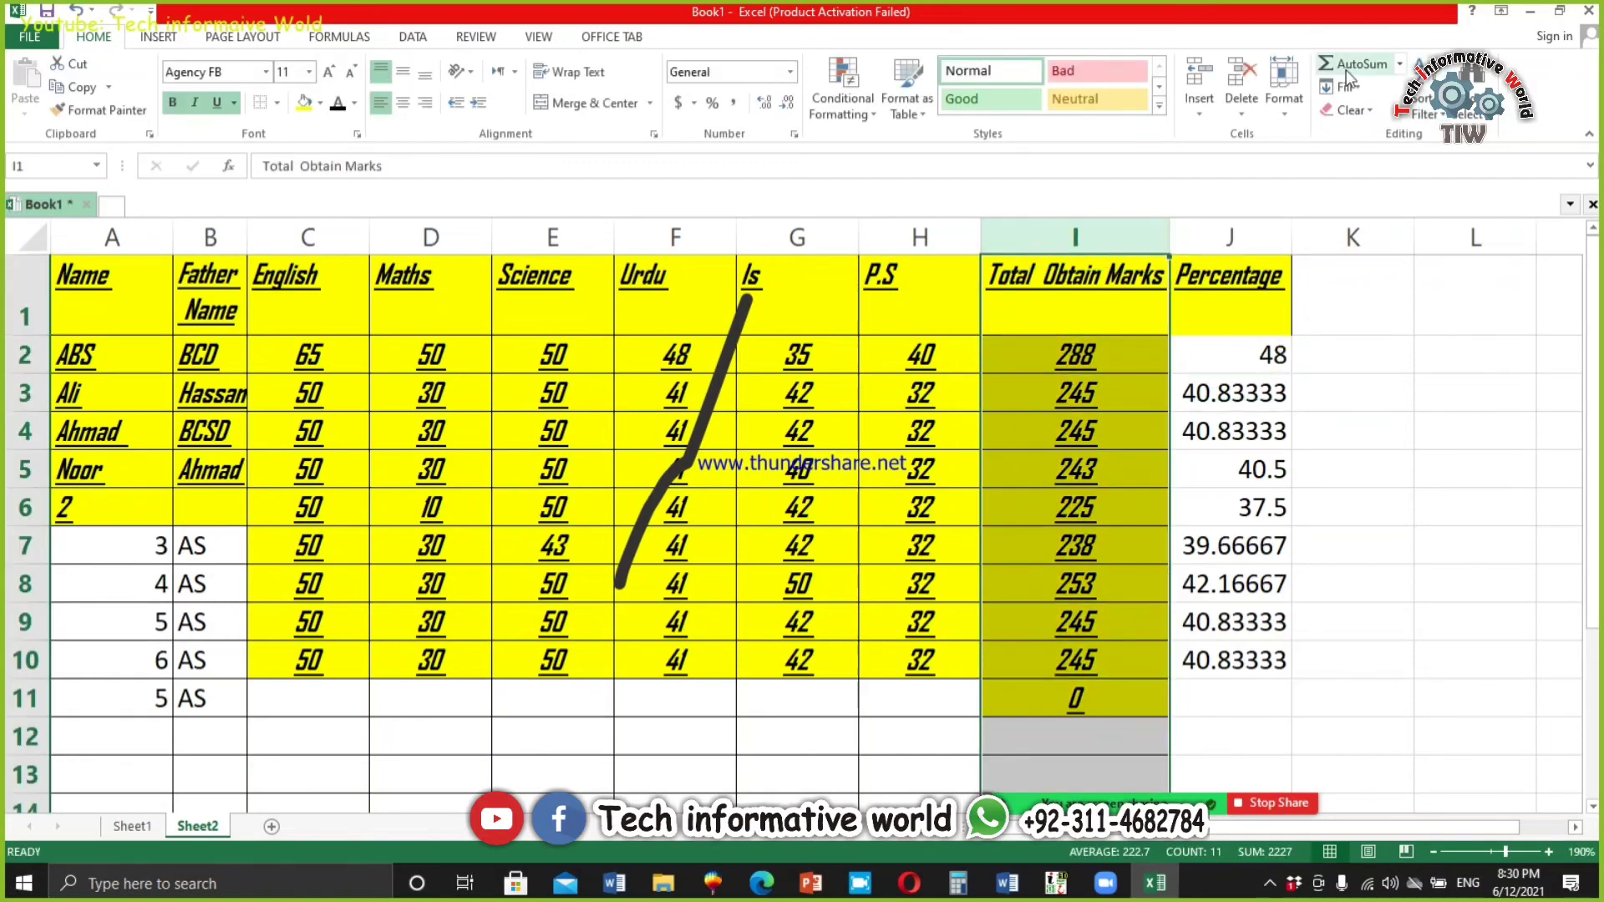
pyautogui.click(1199, 81)
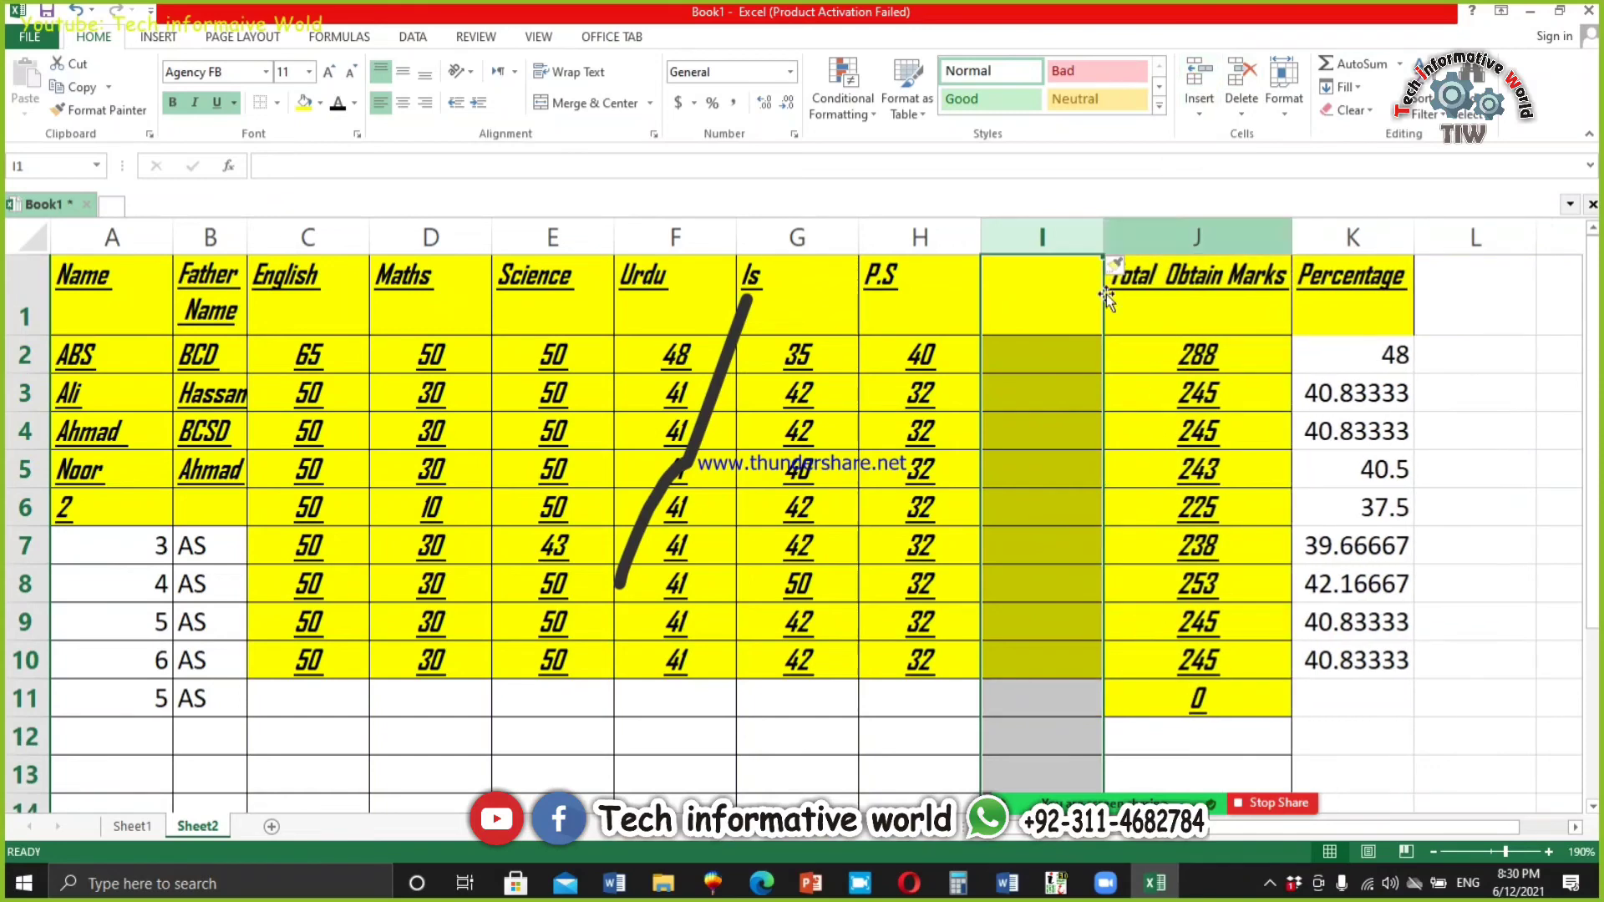
pyautogui.click(1043, 297)
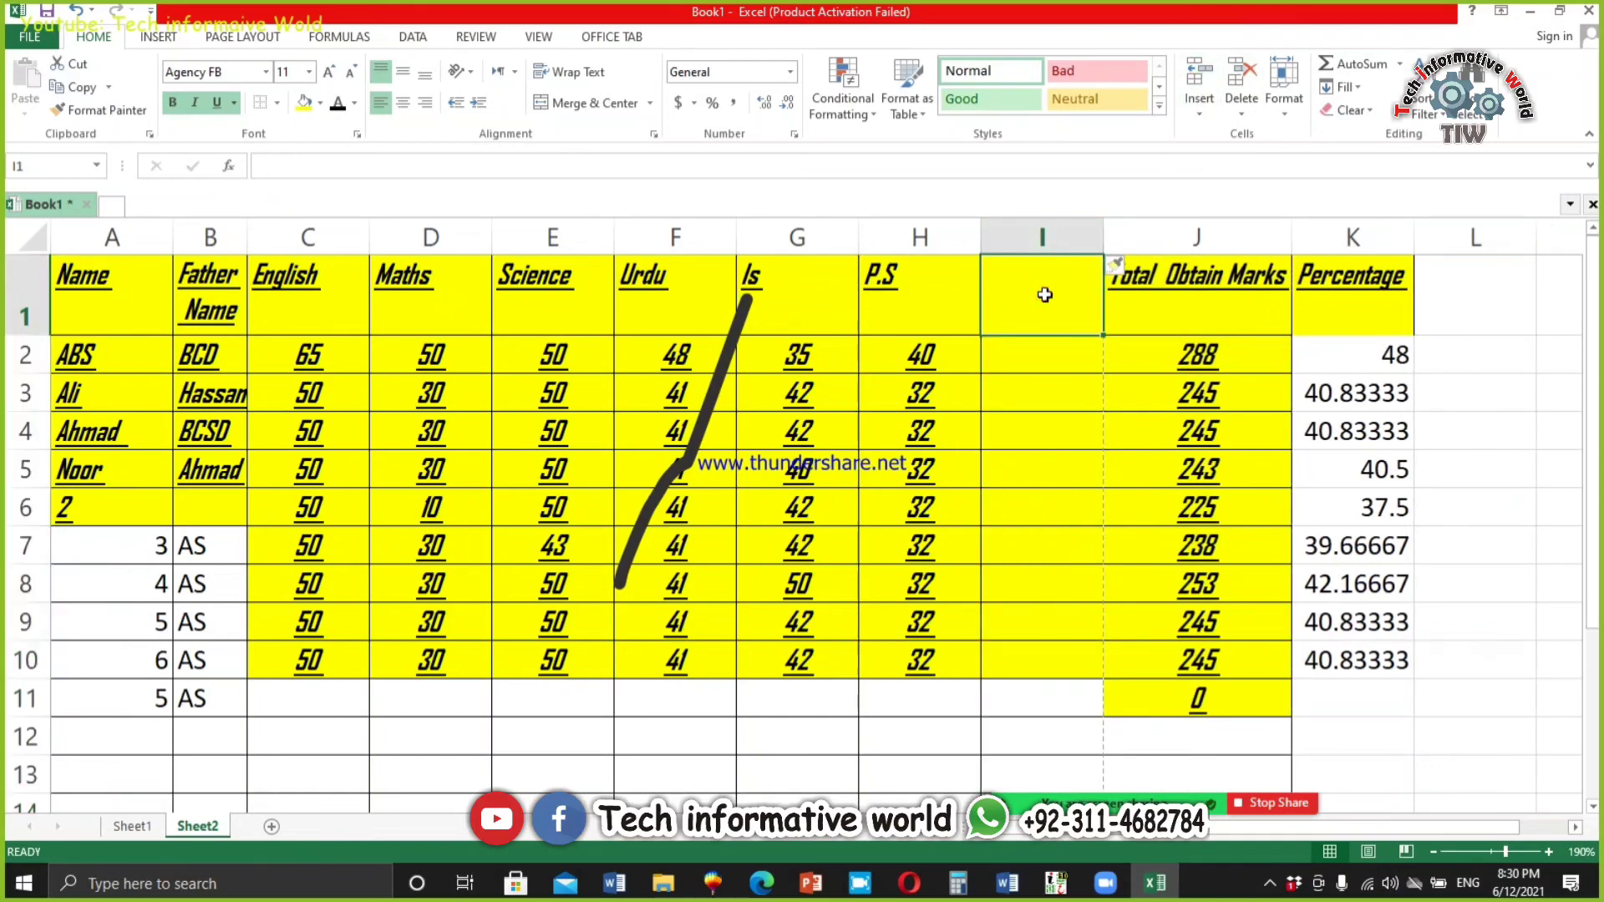
pyautogui.write('Total')
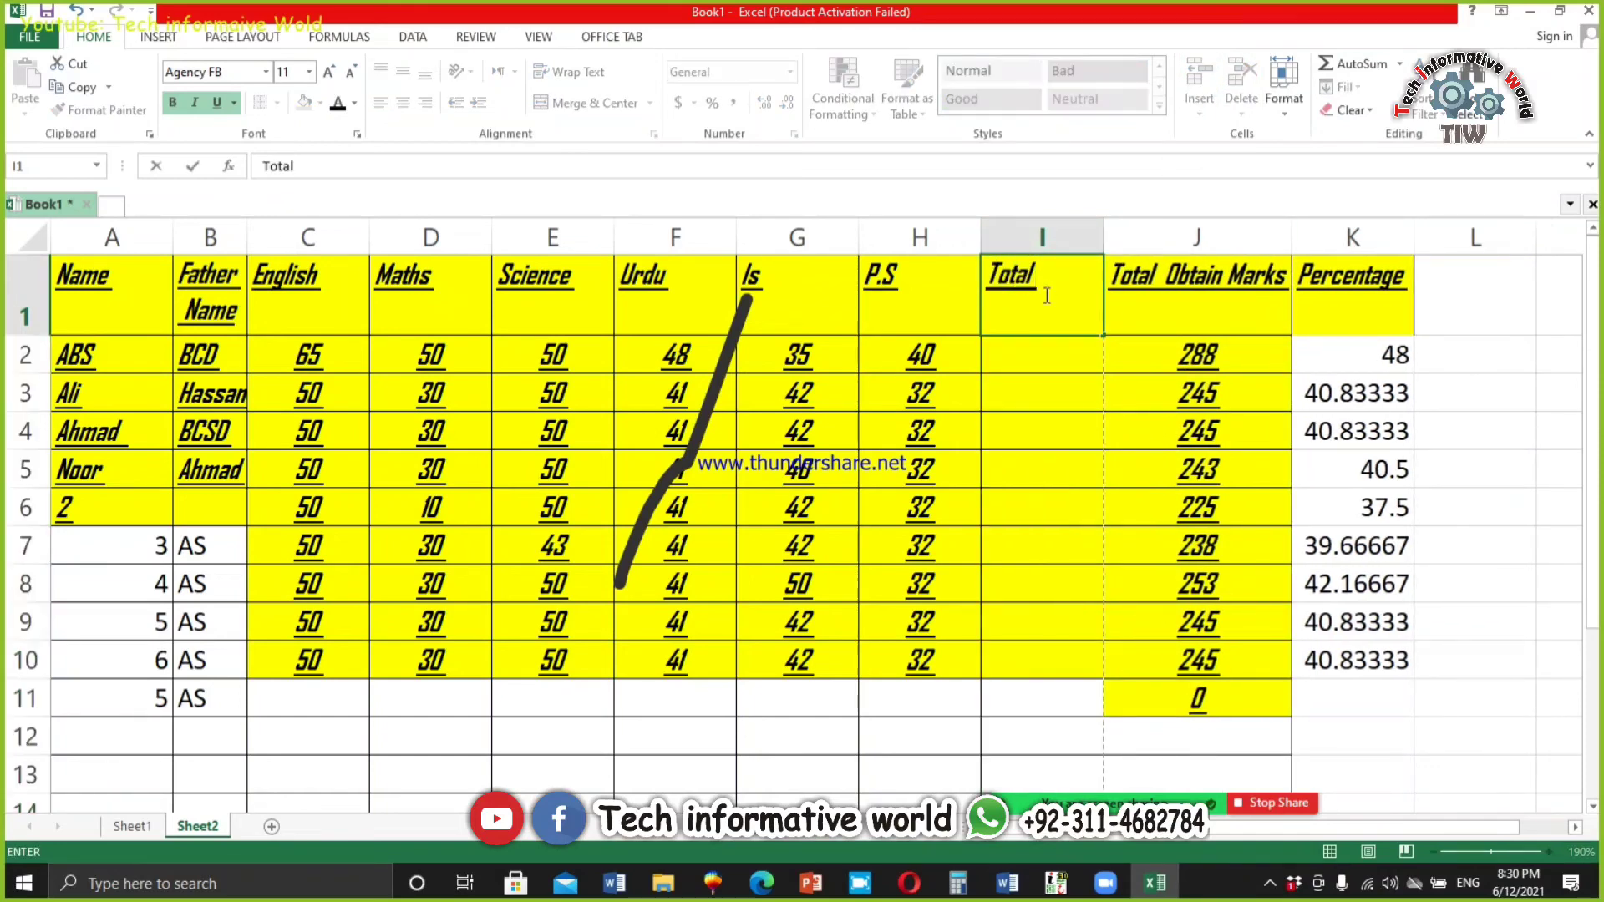
pyautogui.write(' Marks')
pyautogui.click(1048, 357)
pyautogui.write('60')
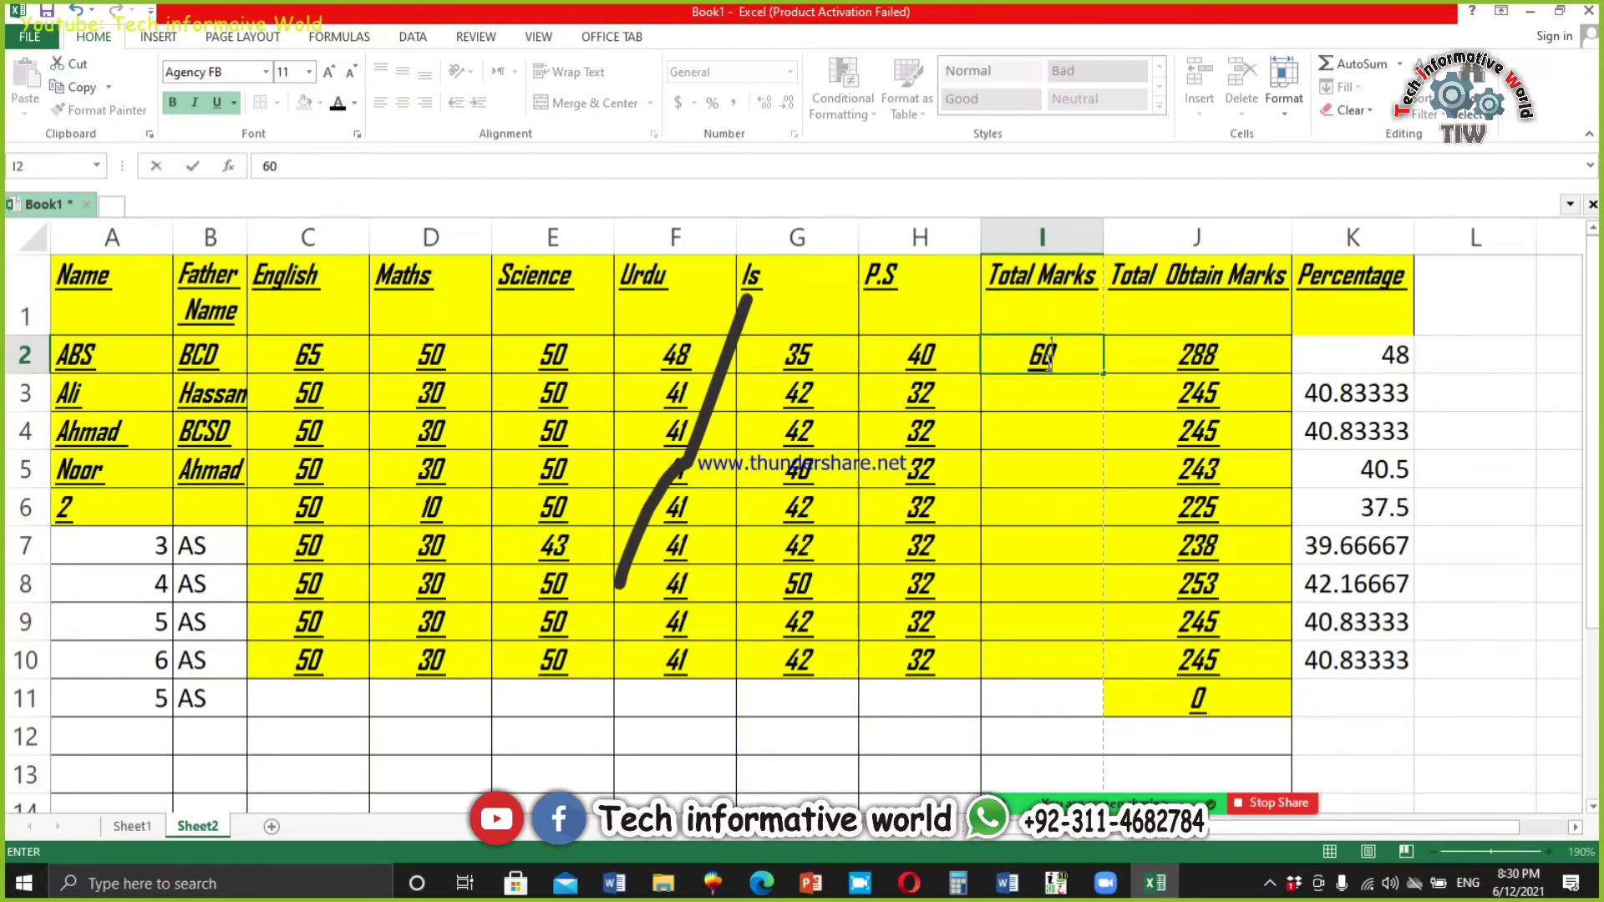
pyautogui.press('Return')
pyautogui.write('6')
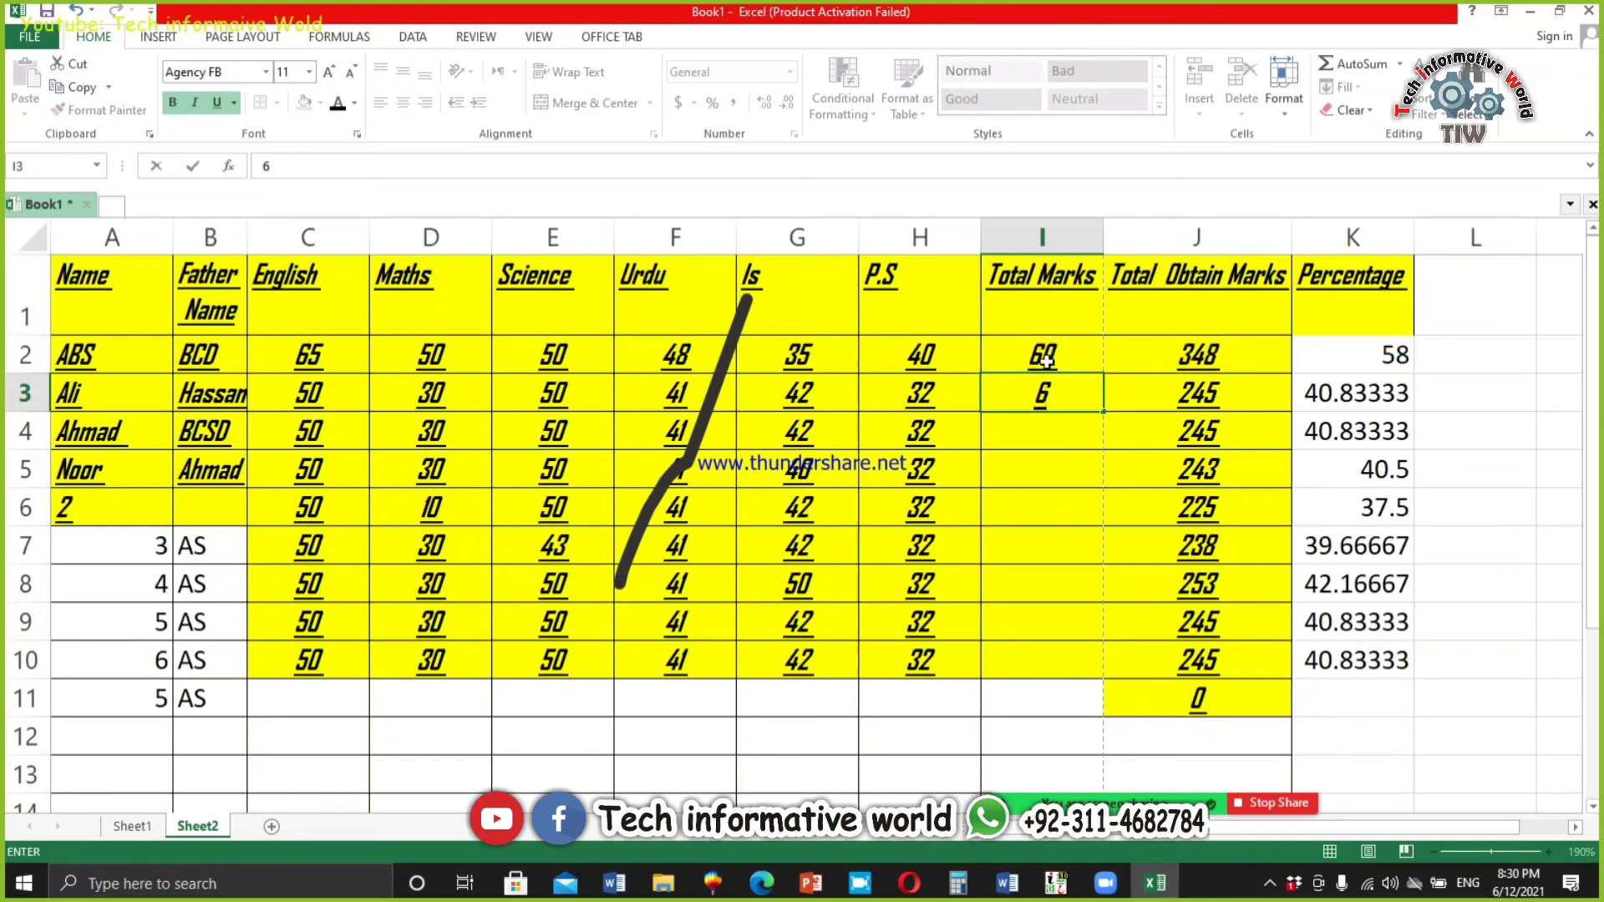
# Step: Enter 600 as the total marks in I2 and I3, and fill the value down through I10
pyautogui.click(1045, 361)
pyautogui.write('600')
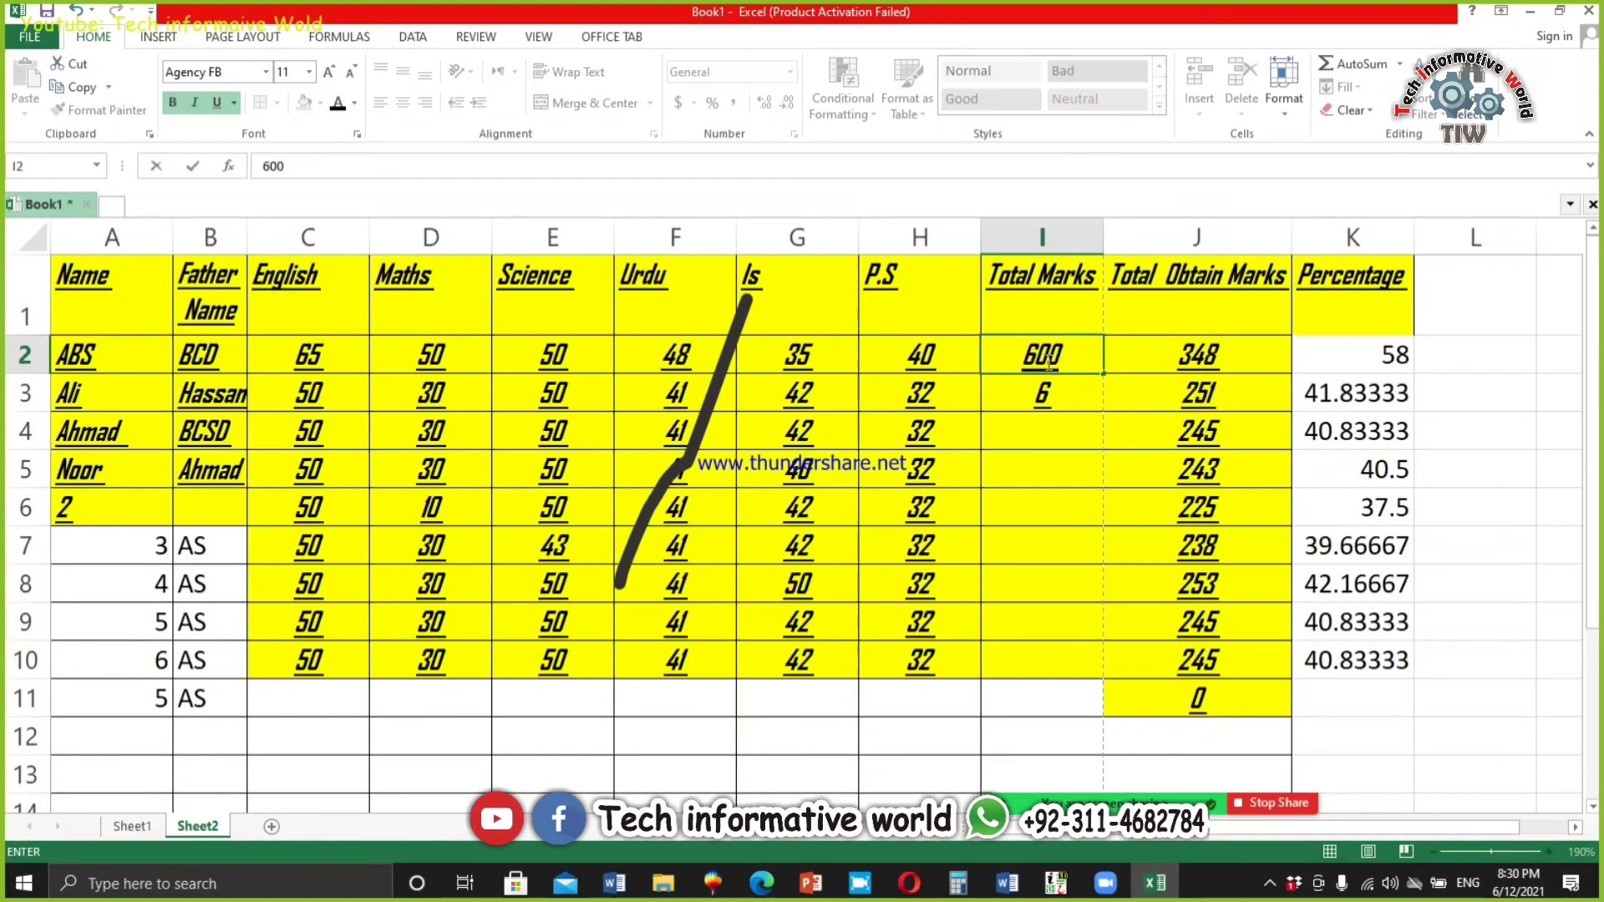
pyautogui.press('Return')
pyautogui.write('600')
pyautogui.press('Return')
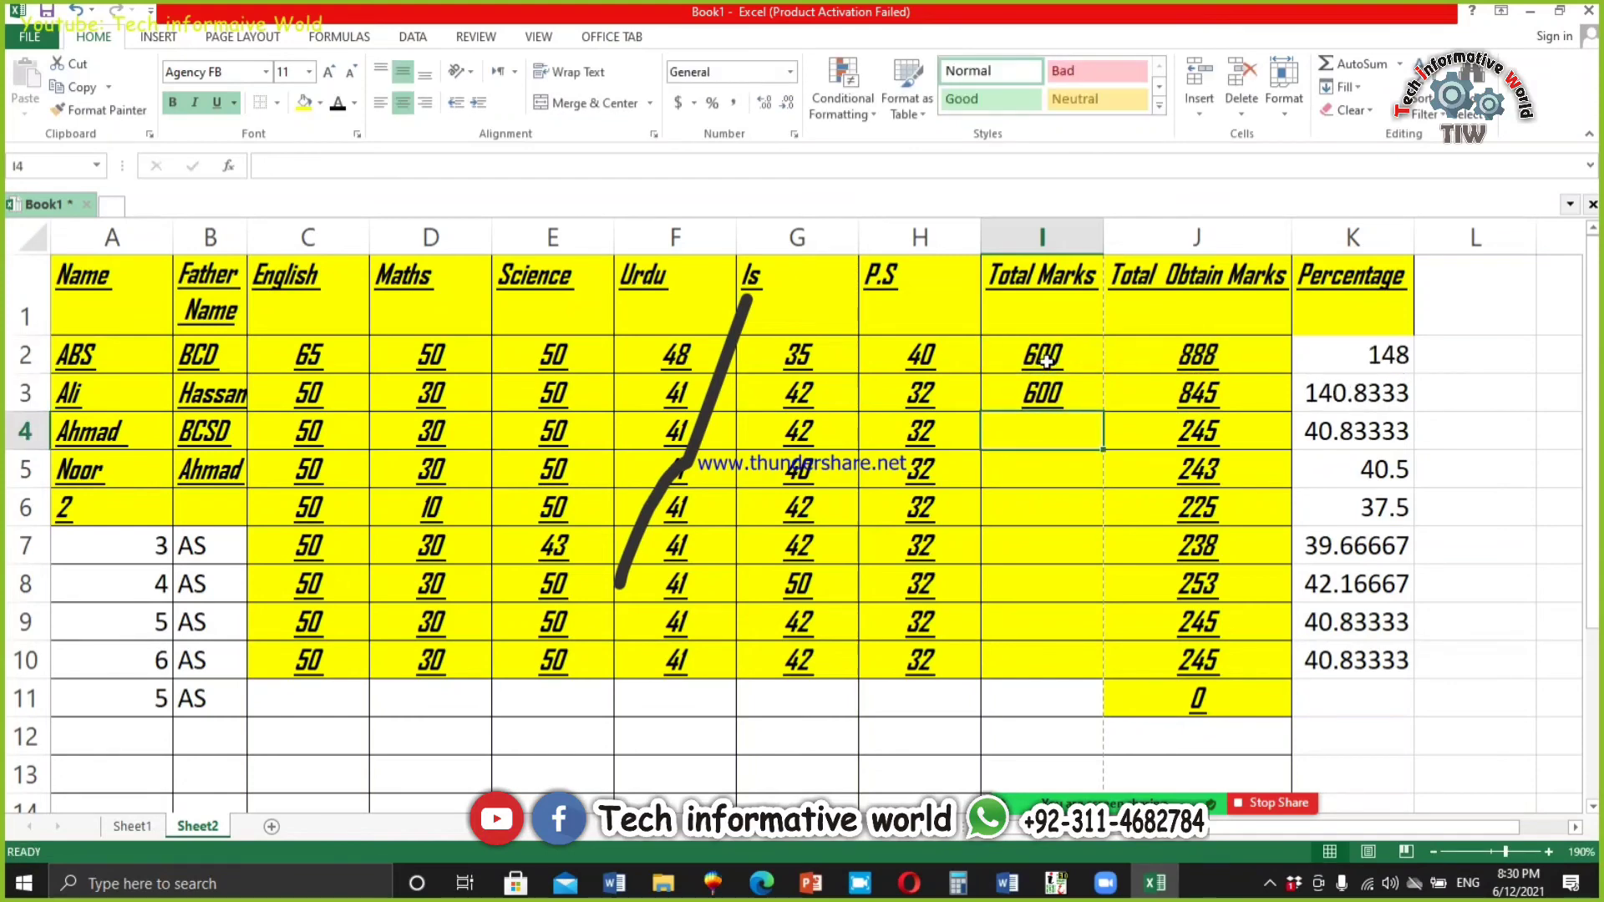
pyautogui.click(1046, 361)
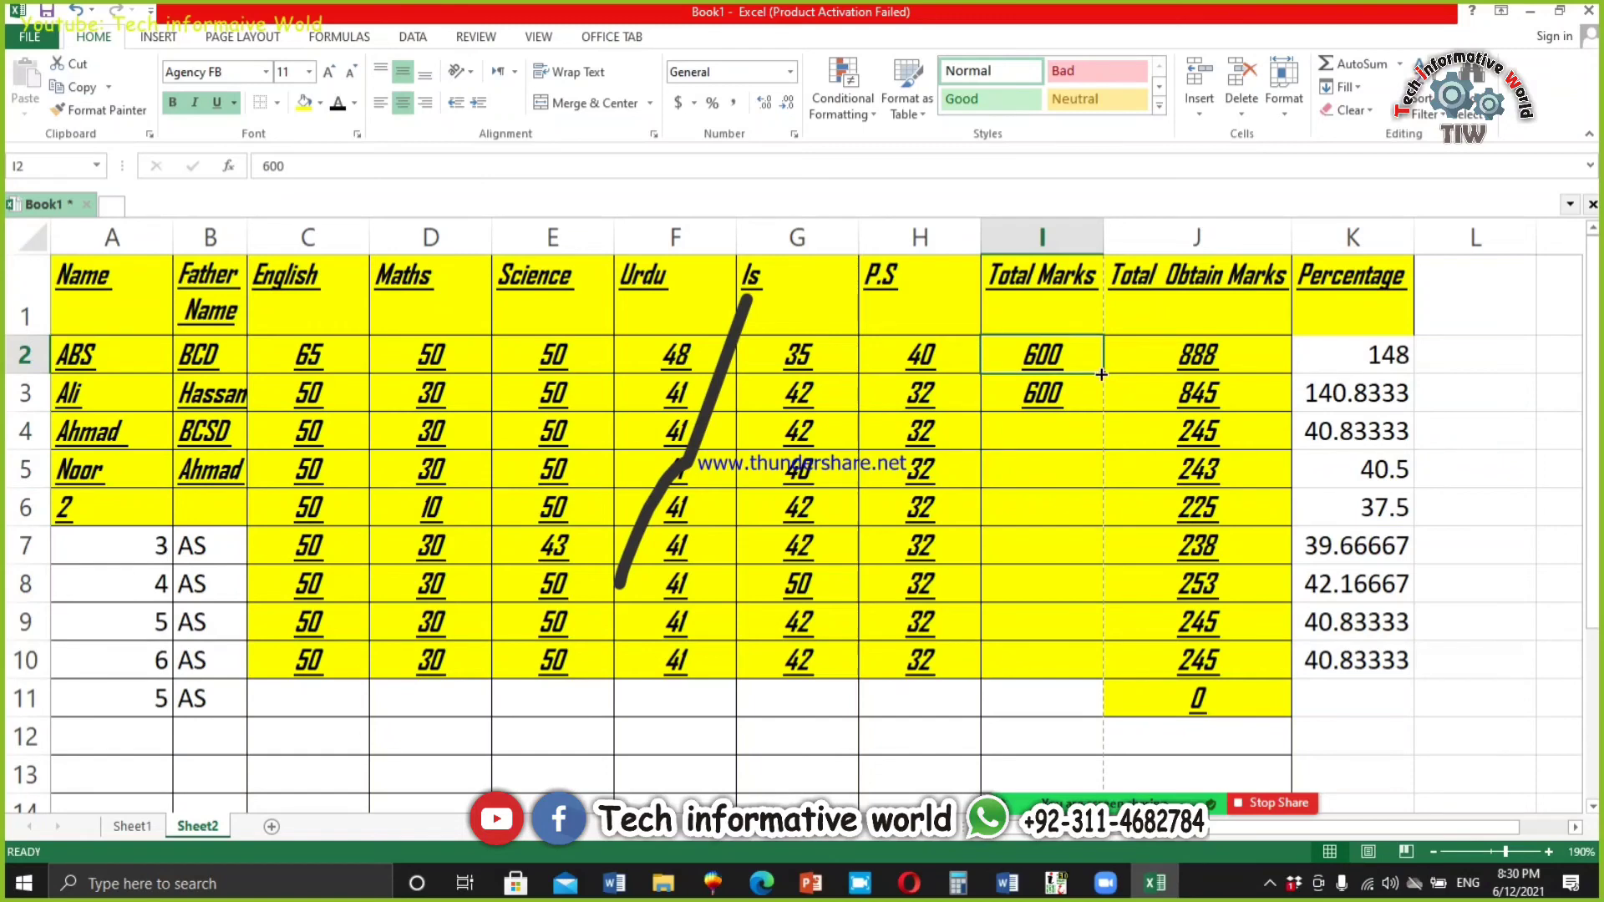
pyautogui.moveTo(1100, 374); pyautogui.dragTo(1082, 680)
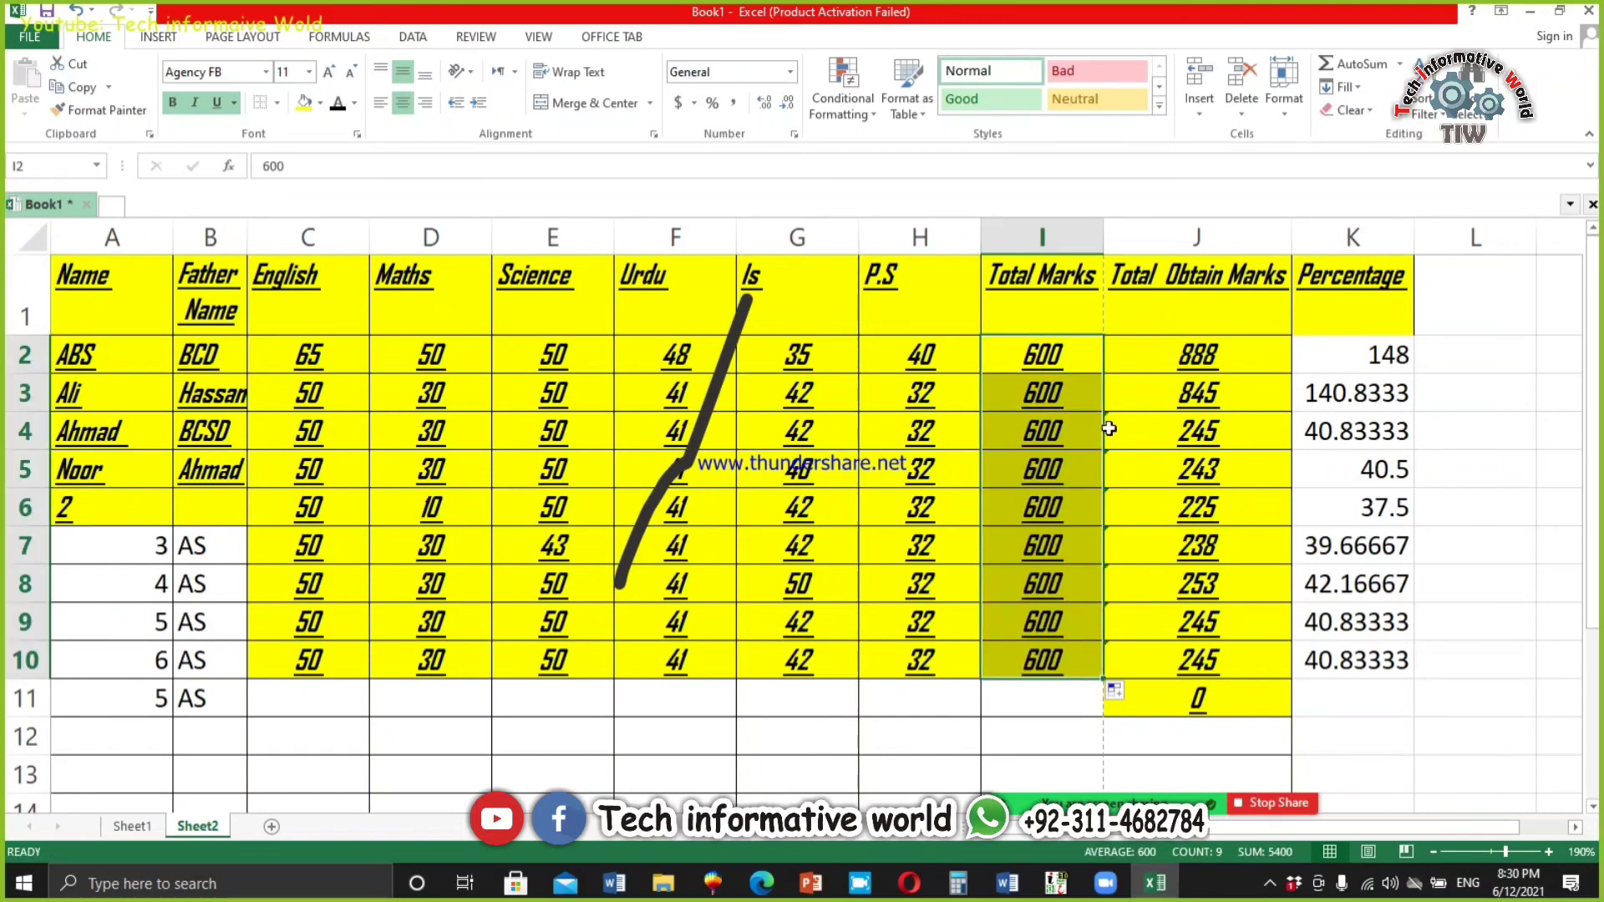
# Step: Correct the total obtained marks formula in J2 to =SUM(C2:H2) and fill it down through J10
pyautogui.click(1205, 356)
pyautogui.doubleClick(1205, 356)
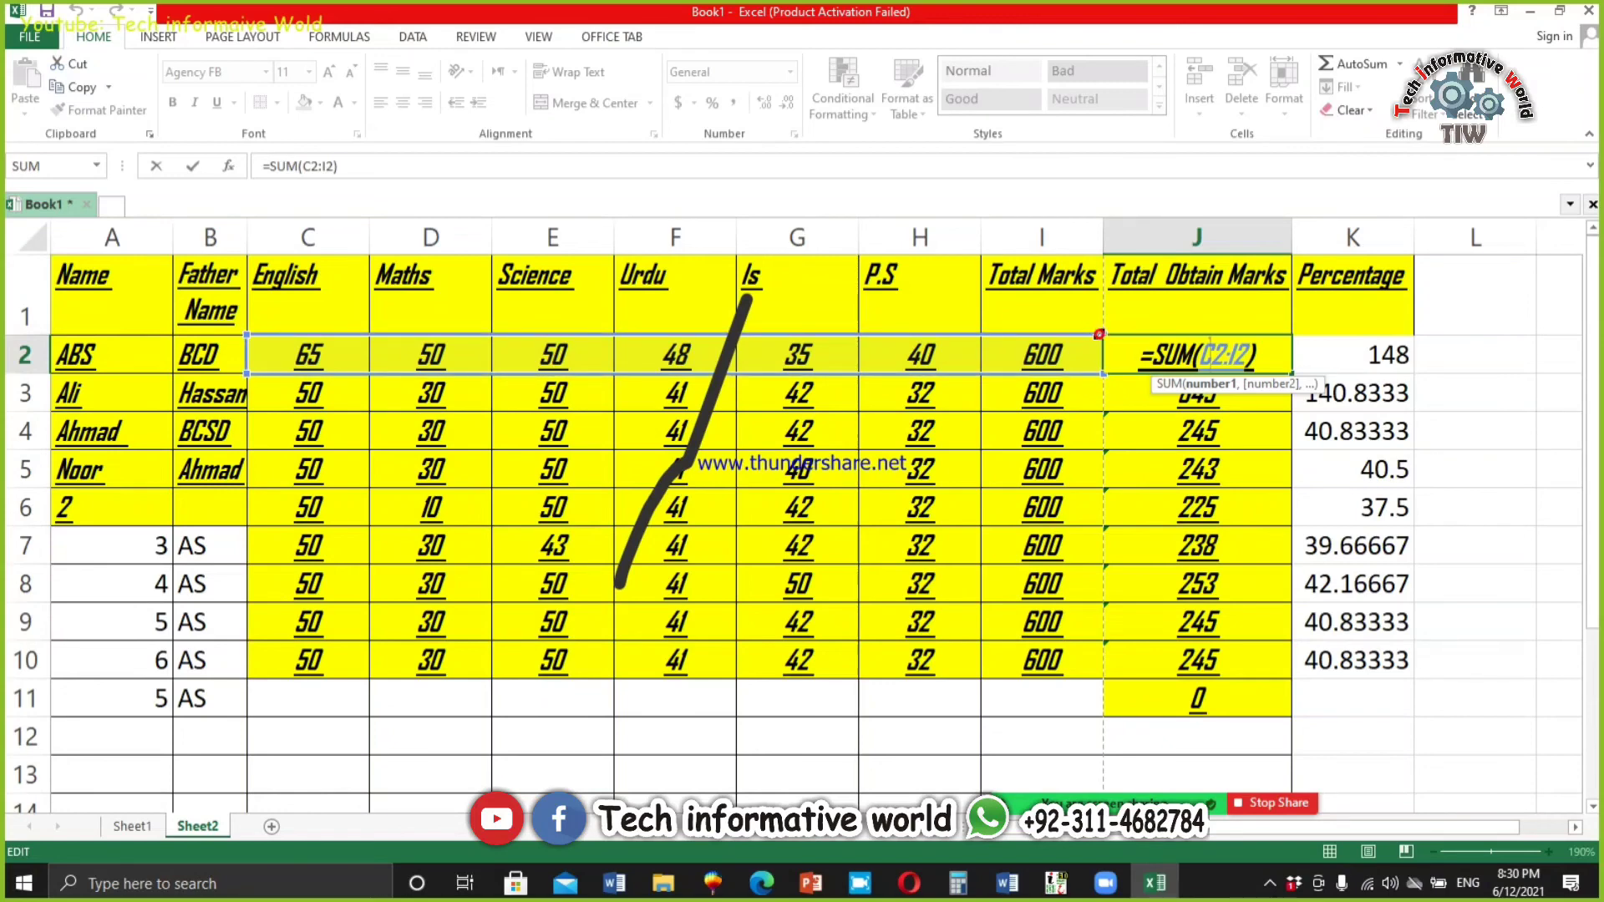
pyautogui.moveTo(1062, 333); pyautogui.dragTo(988, 334)
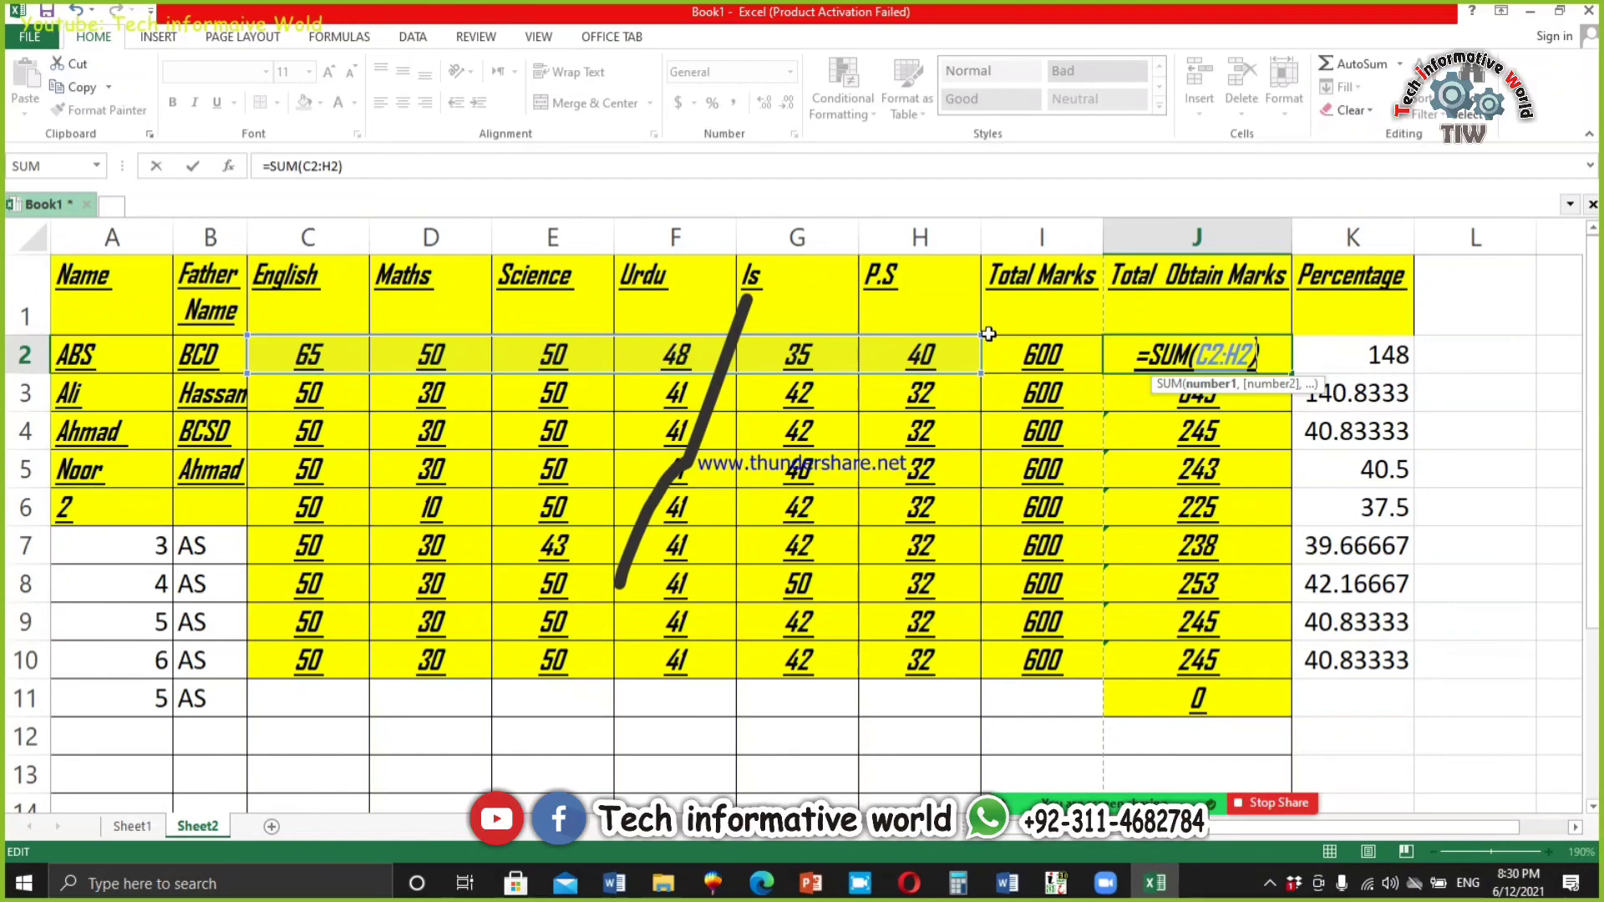
pyautogui.press('Return')
pyautogui.click(1240, 355)
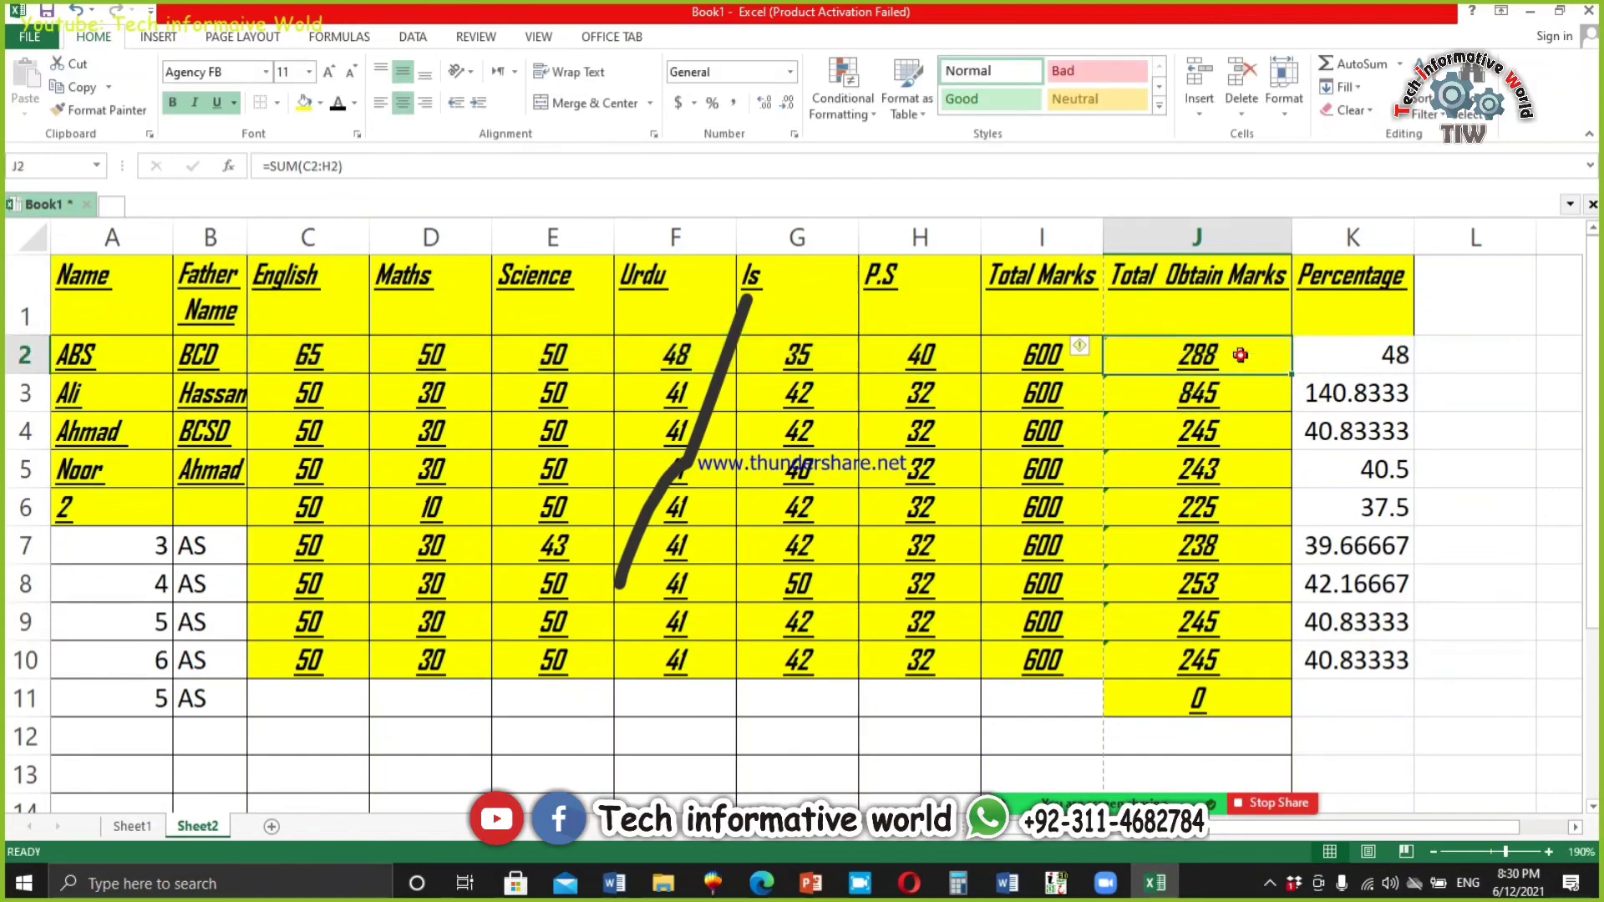
pyautogui.moveTo(1292, 375); pyautogui.dragTo(1250, 664)
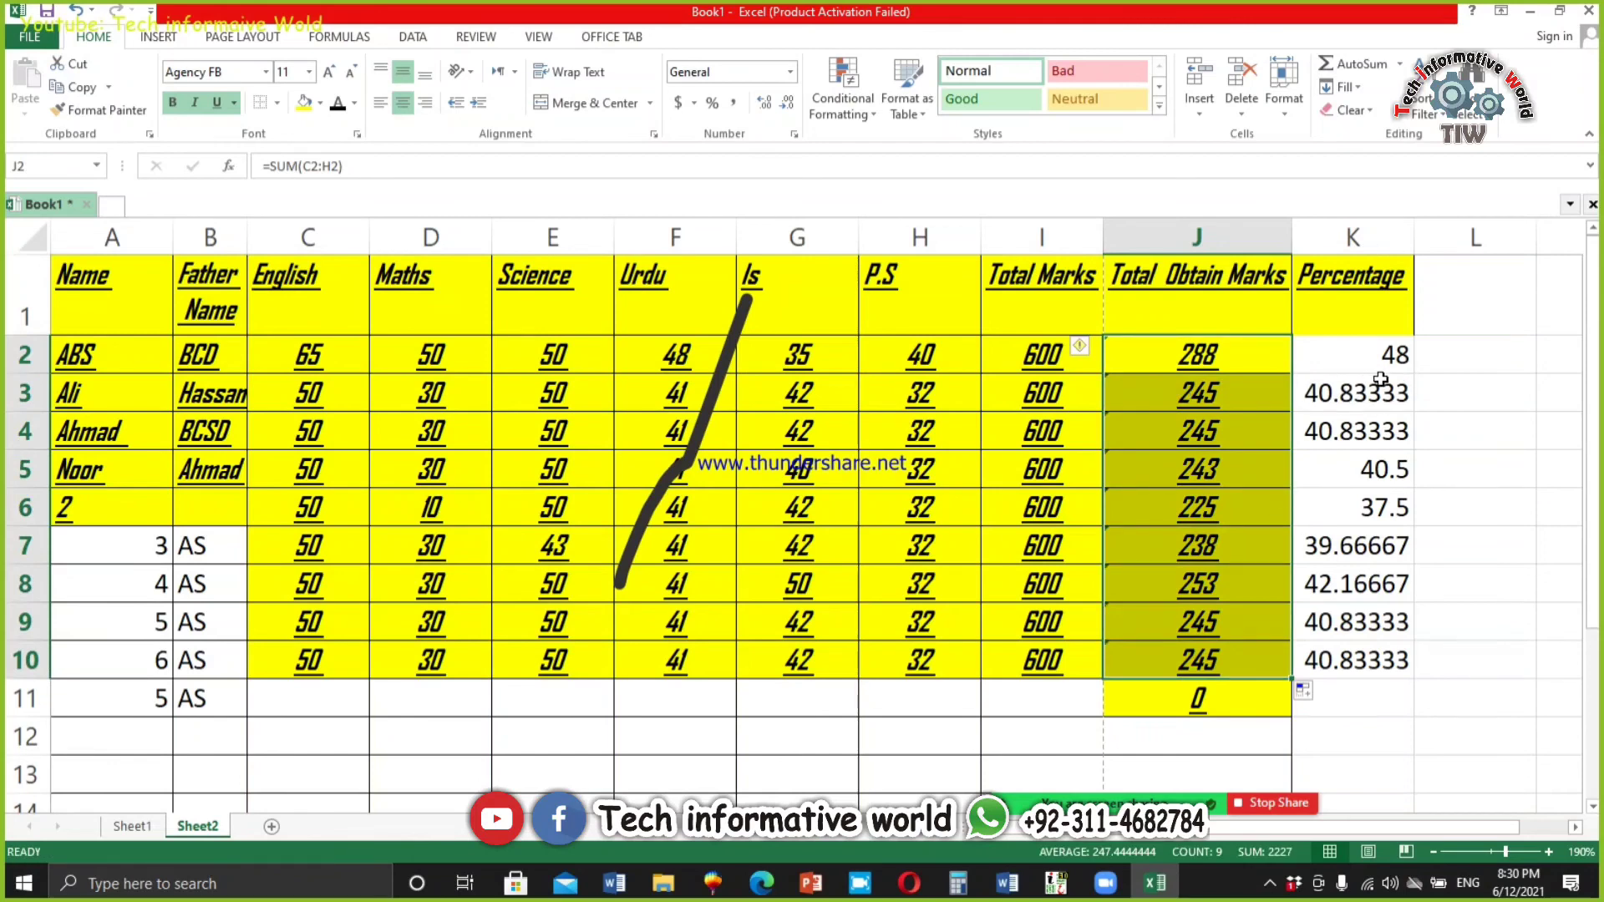
# Step: Apply a light gold fill color to the Total Marks values in I2:I10
pyautogui.moveTo(1032, 355); pyautogui.dragTo(1038, 662)
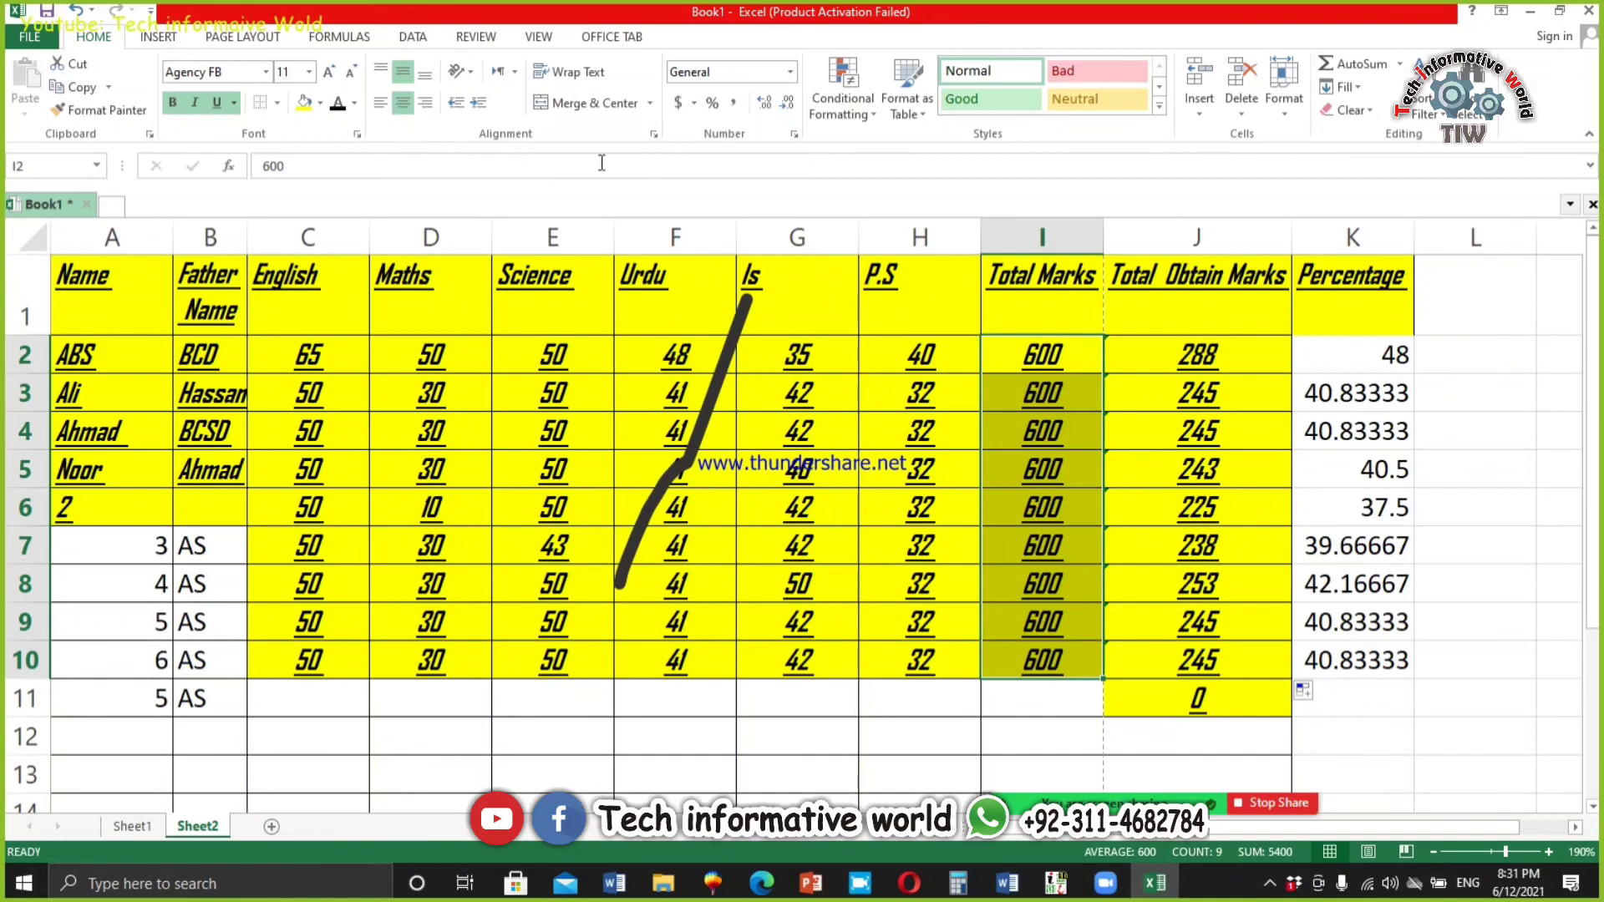
pyautogui.click(354, 103)
pyautogui.click(389, 128)
pyautogui.click(320, 103)
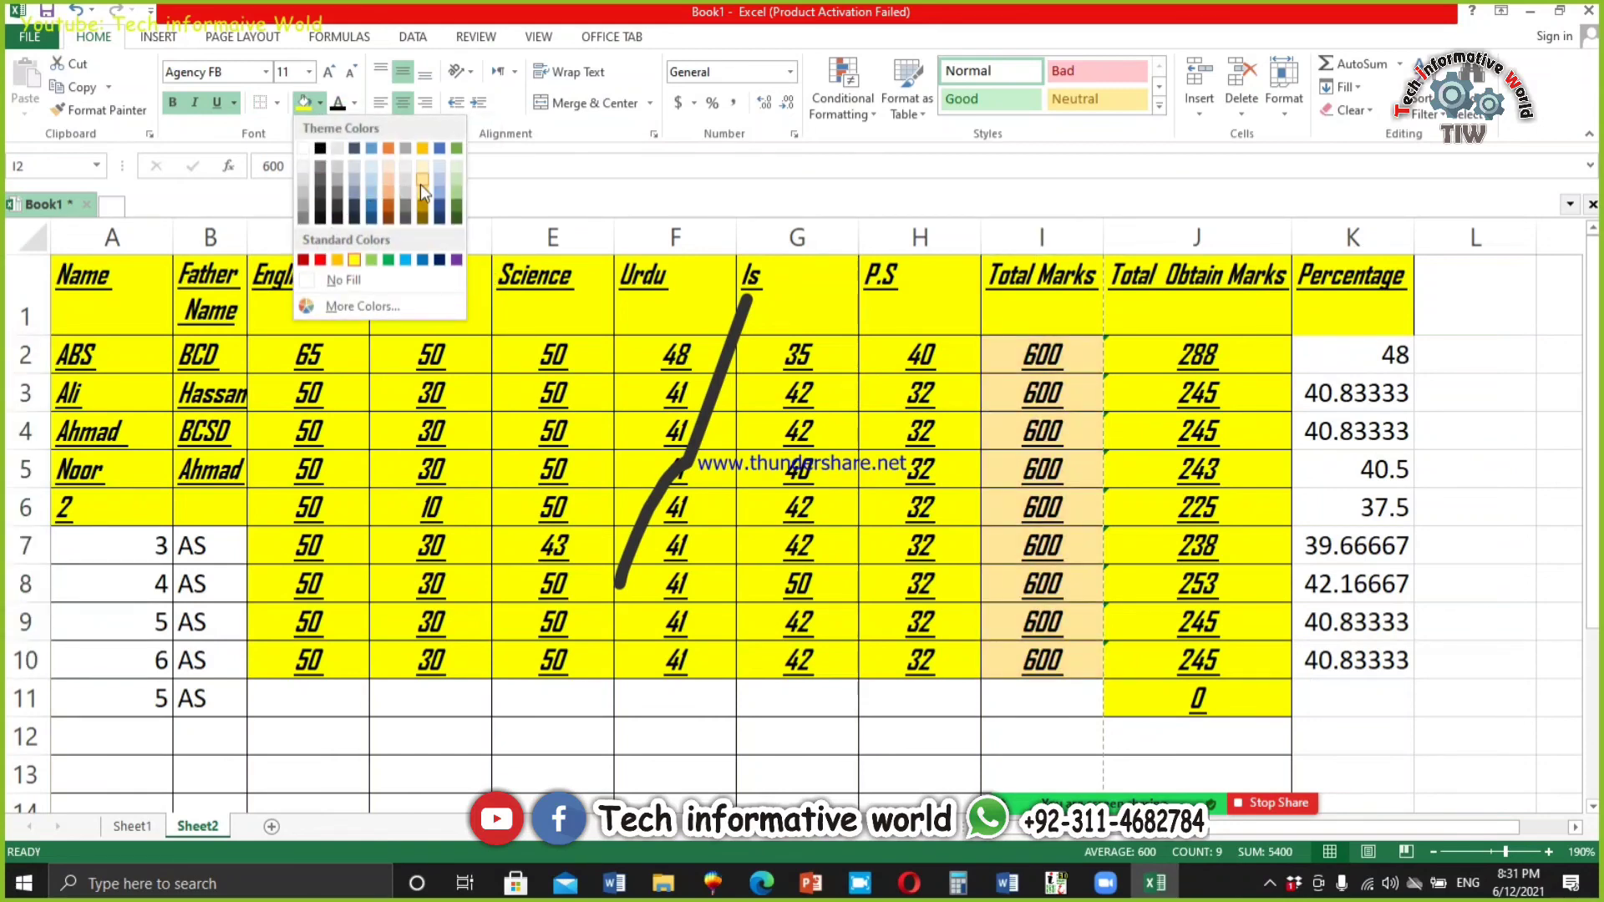
pyautogui.click(420, 184)
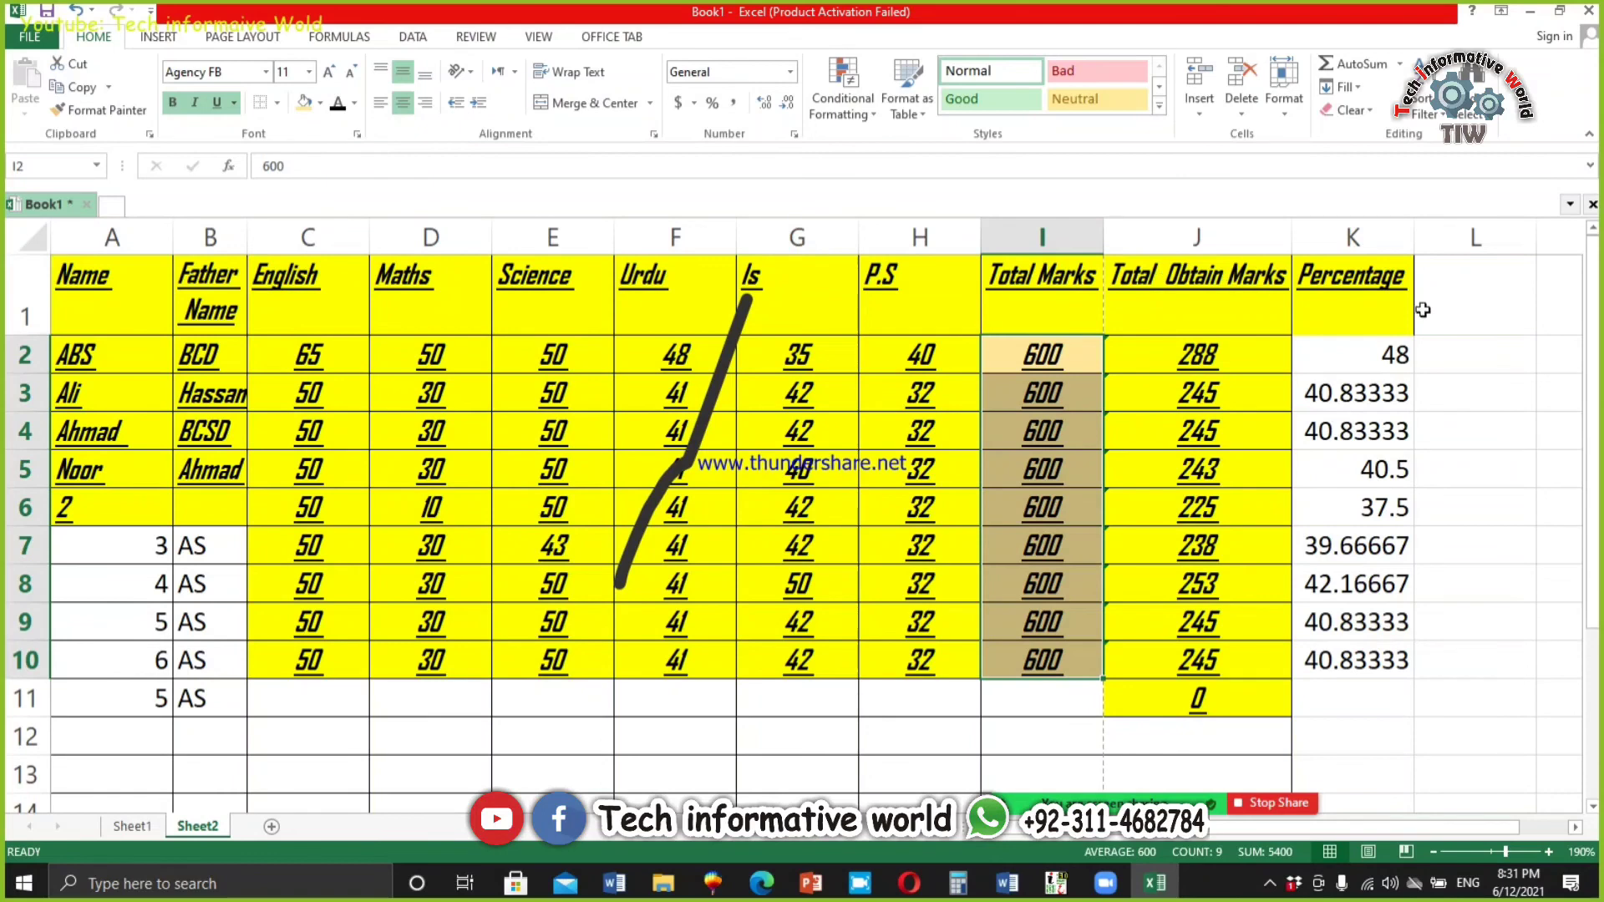
# Step: Change the percentage formula in K2 to =(J2/I2*100) and fill it down through K10
pyautogui.click(1362, 350)
pyautogui.doubleClick(1362, 349)
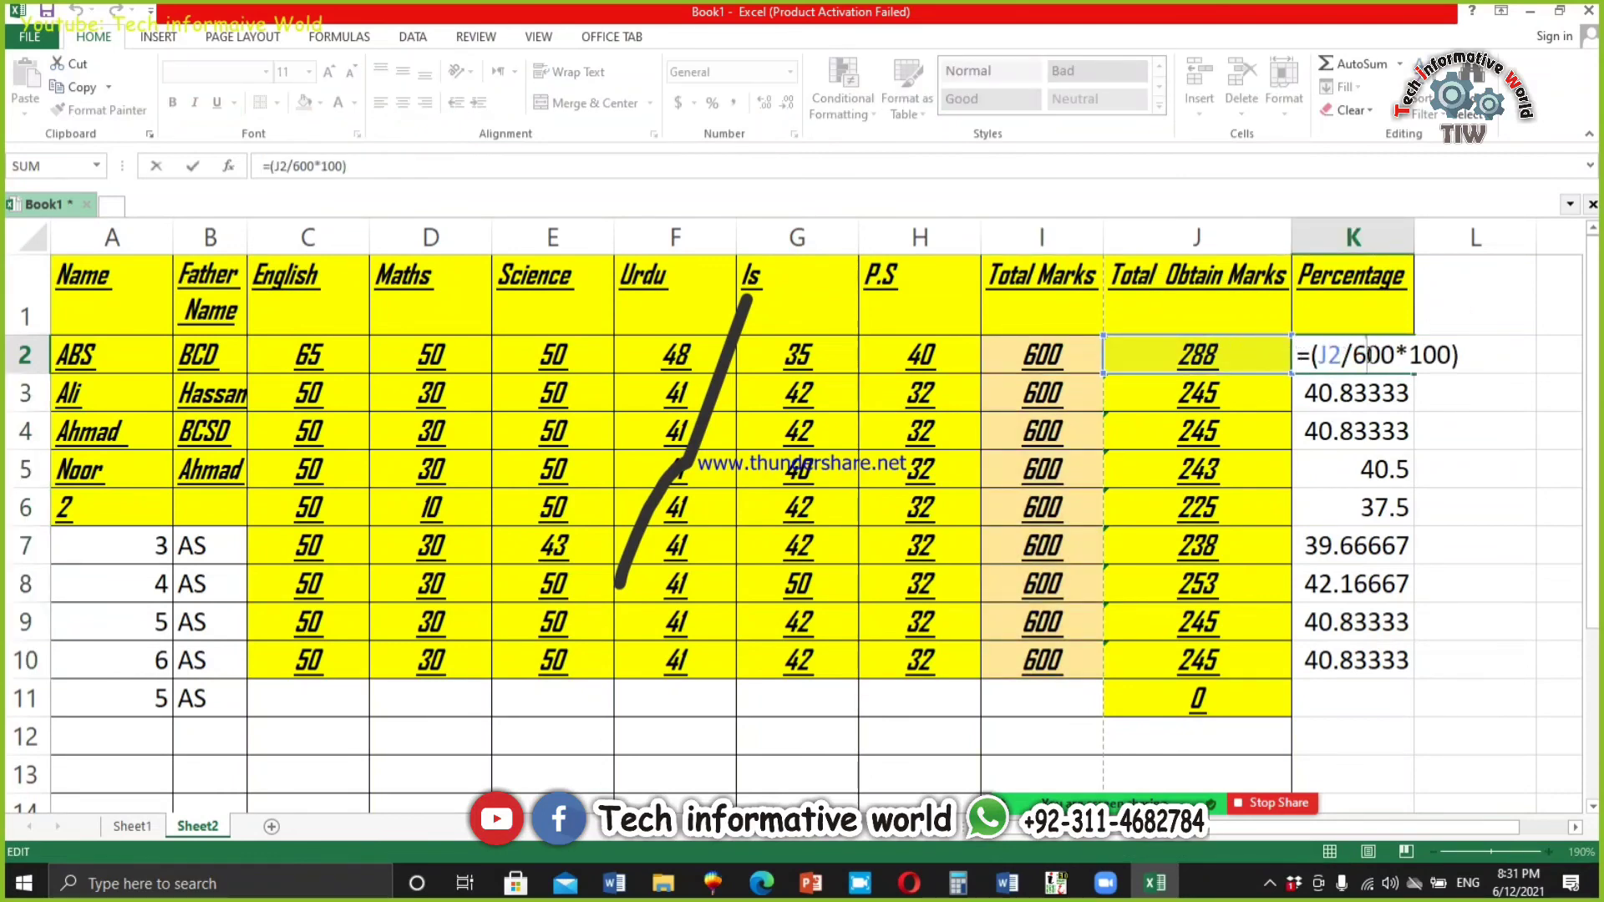
pyautogui.moveTo(1396, 355); pyautogui.dragTo(1353, 355)
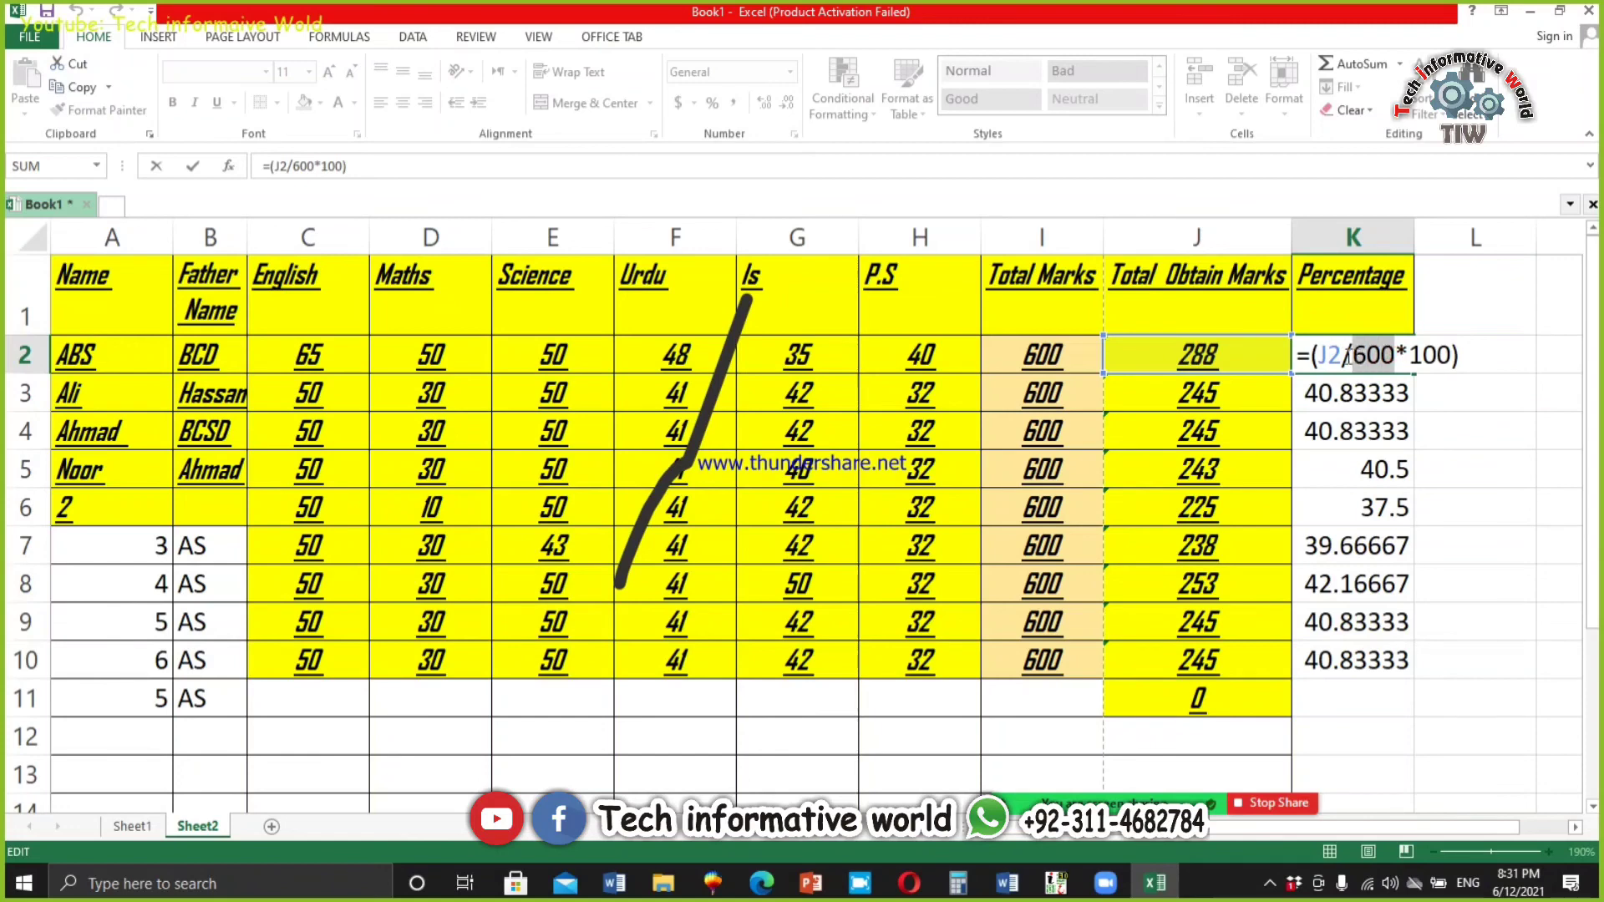
pyautogui.click(1054, 345)
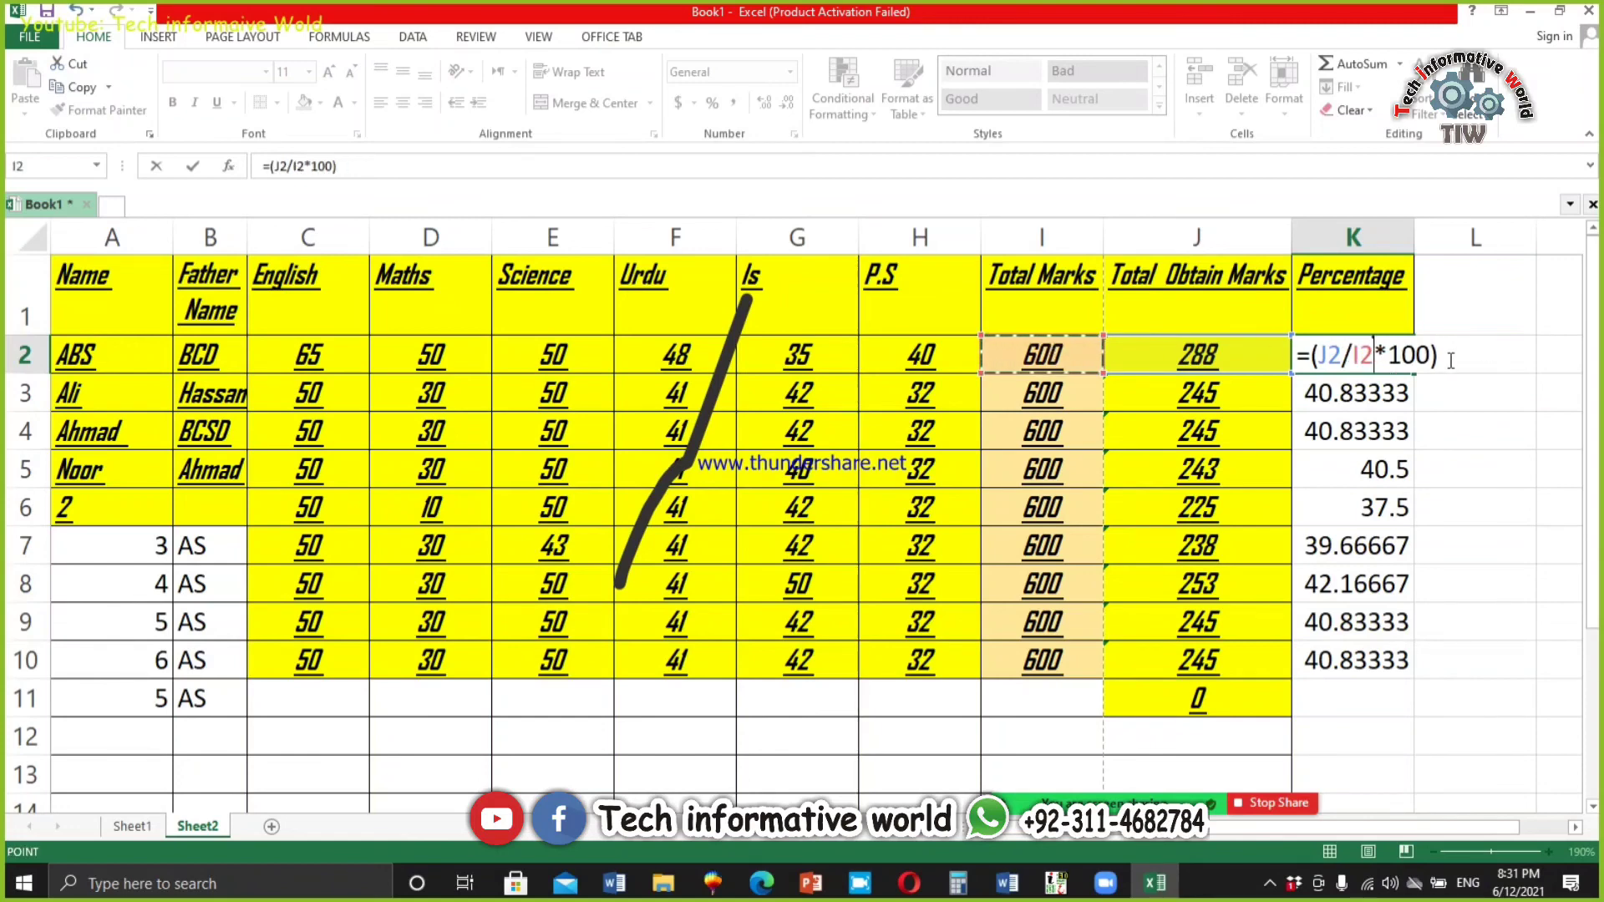
pyautogui.press('Return')
pyautogui.click(1384, 361)
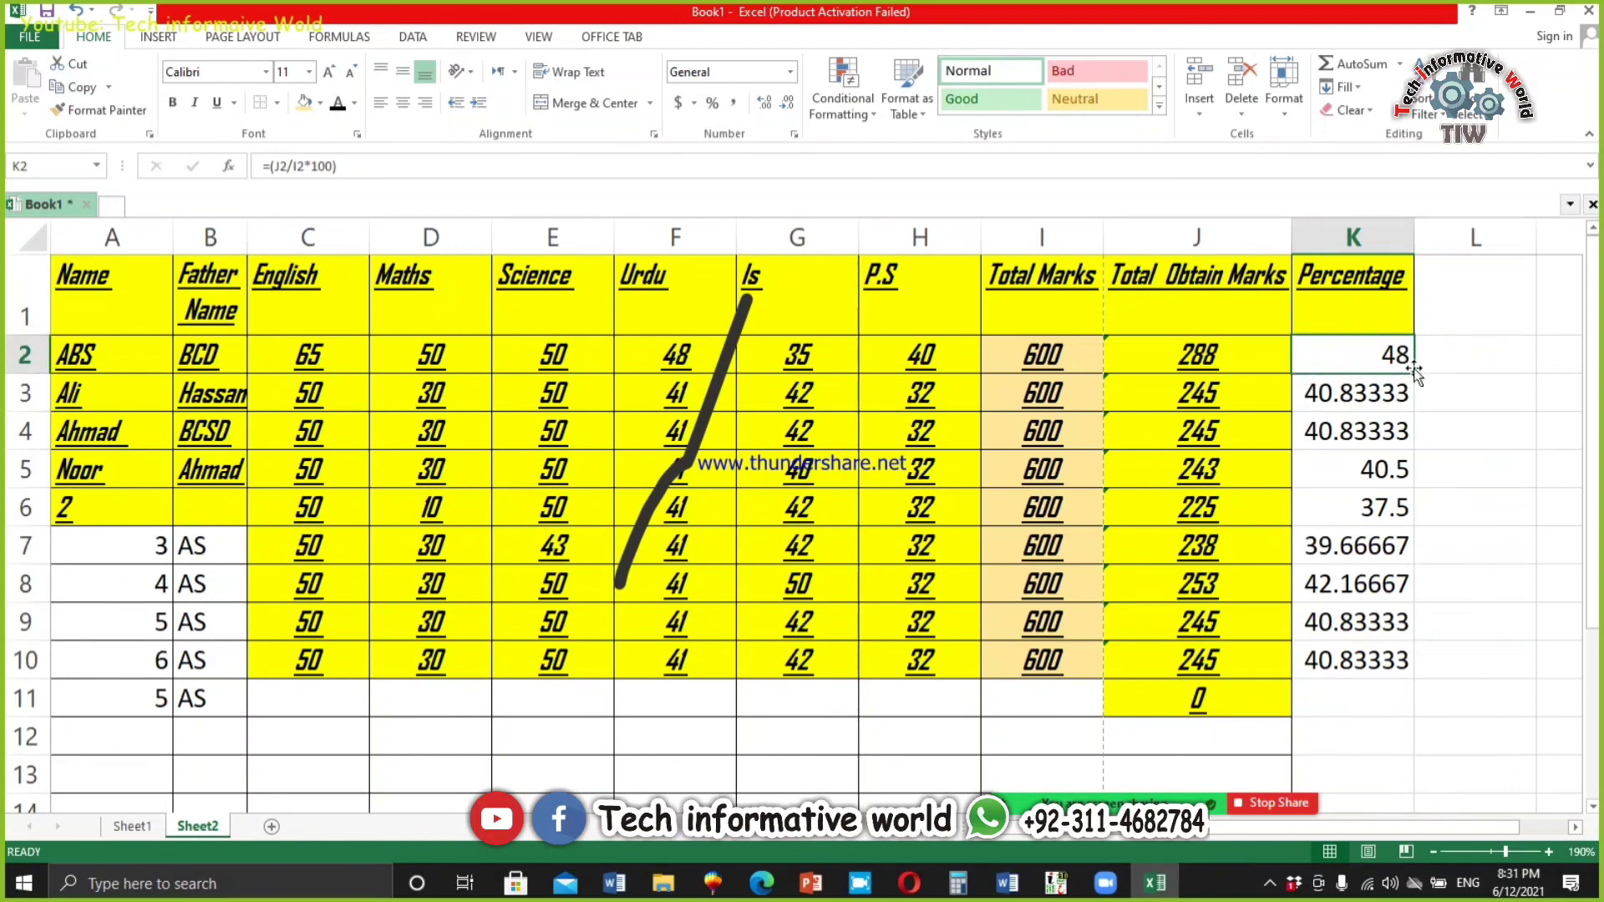
pyautogui.moveTo(1413, 374); pyautogui.dragTo(1382, 677)
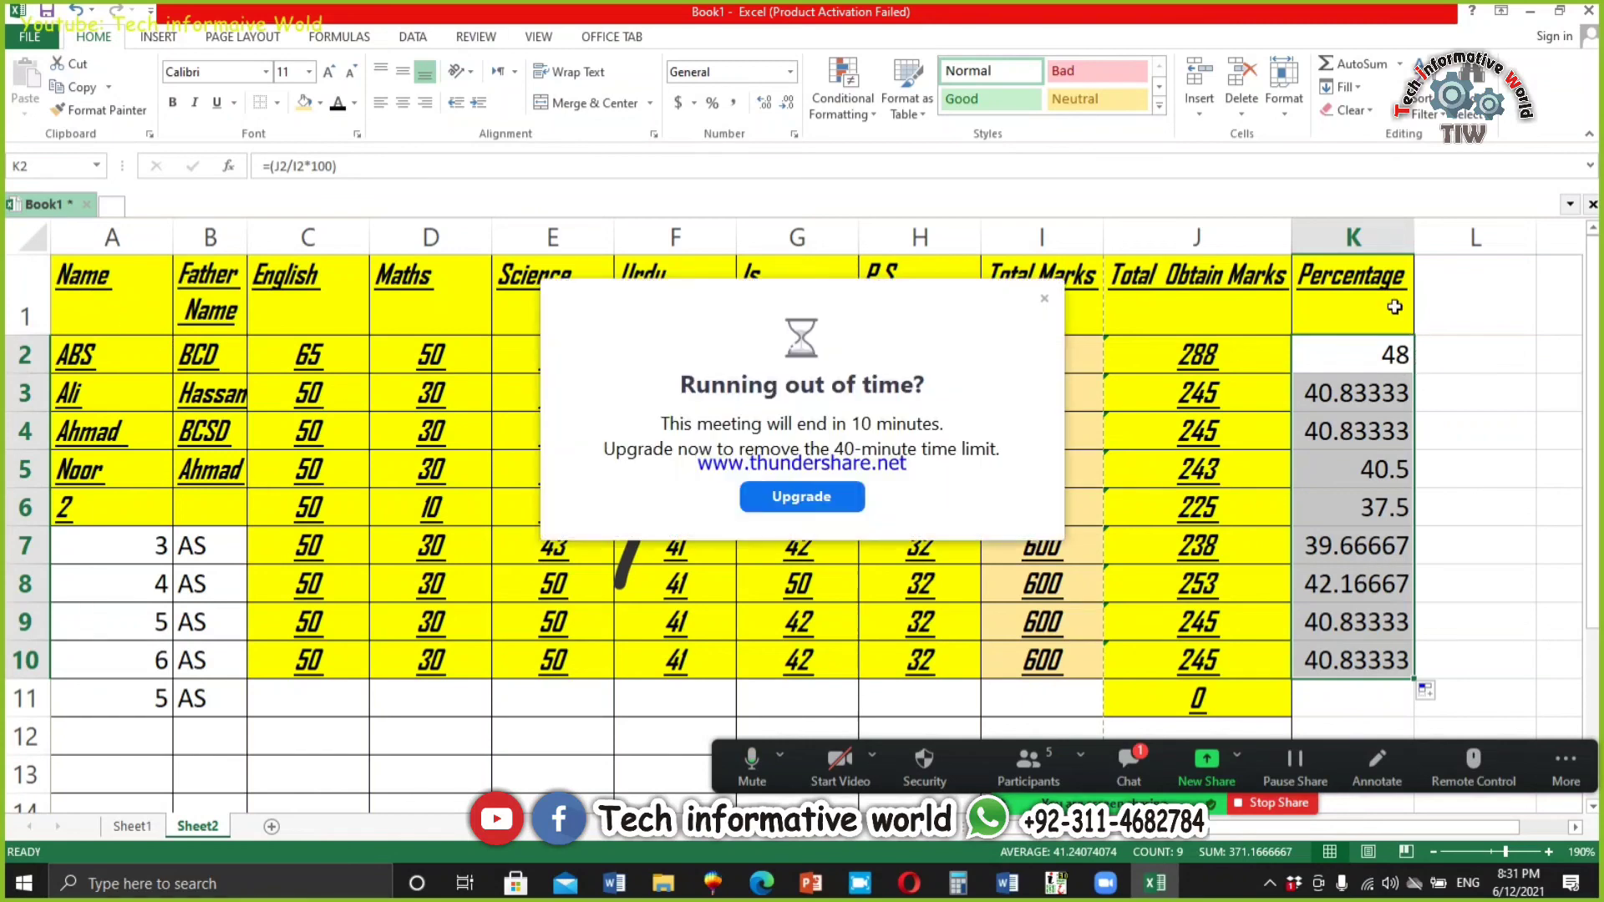
# Step: Dismiss the meeting time-limit notice covering the worksheet
pyautogui.click(1042, 299)
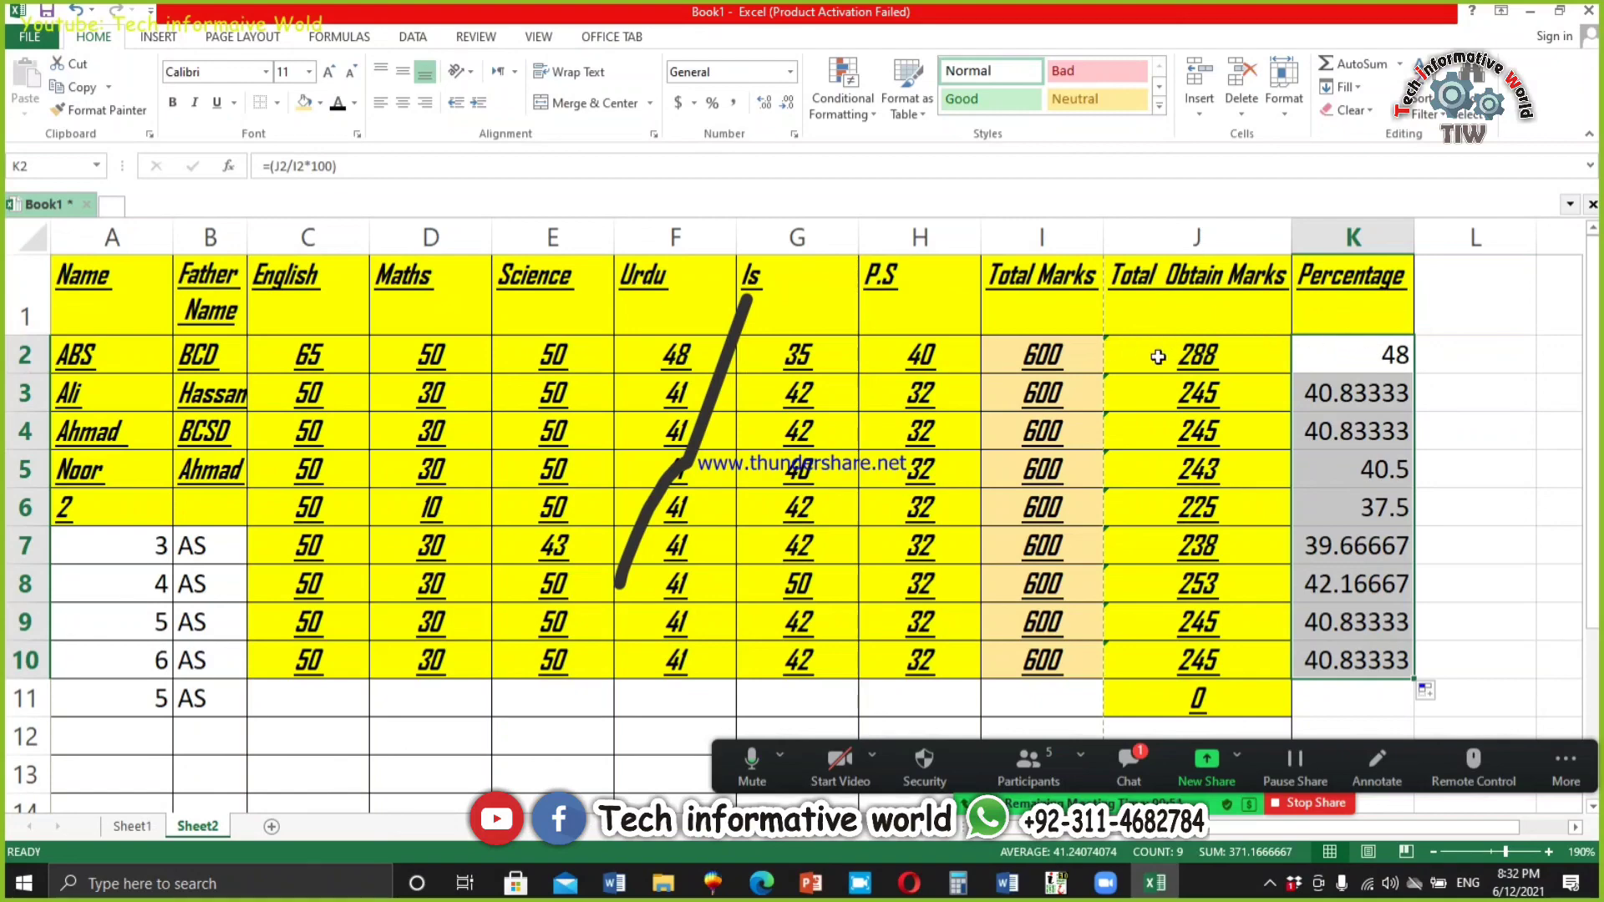
pyautogui.scroll(-2, 835, 493)
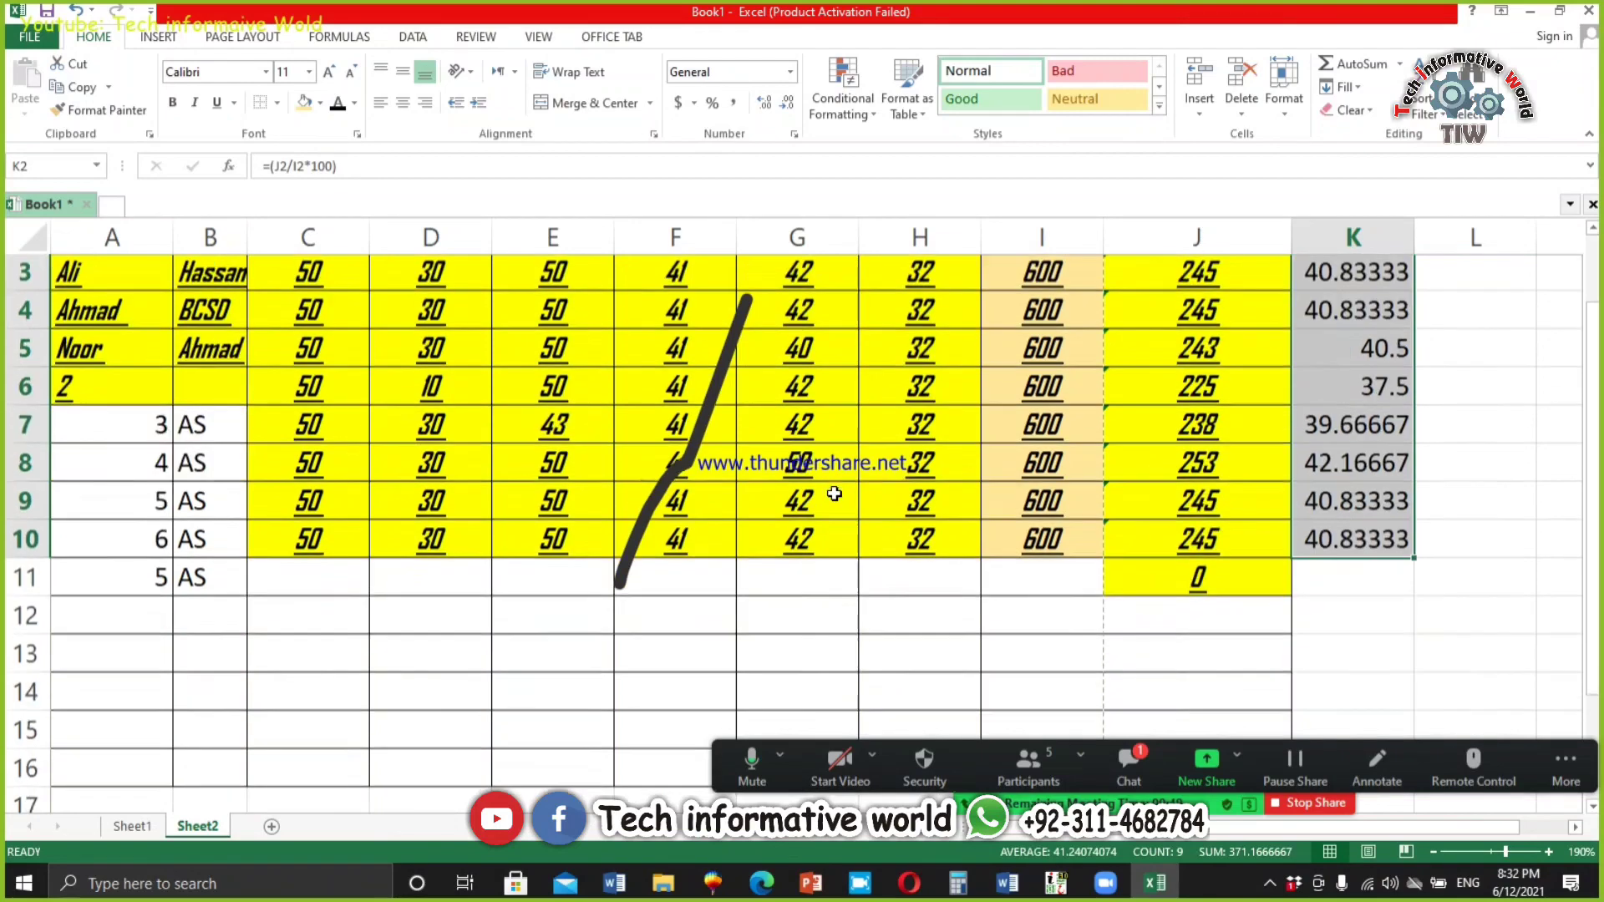
pyautogui.scroll(1, 1036, 468)
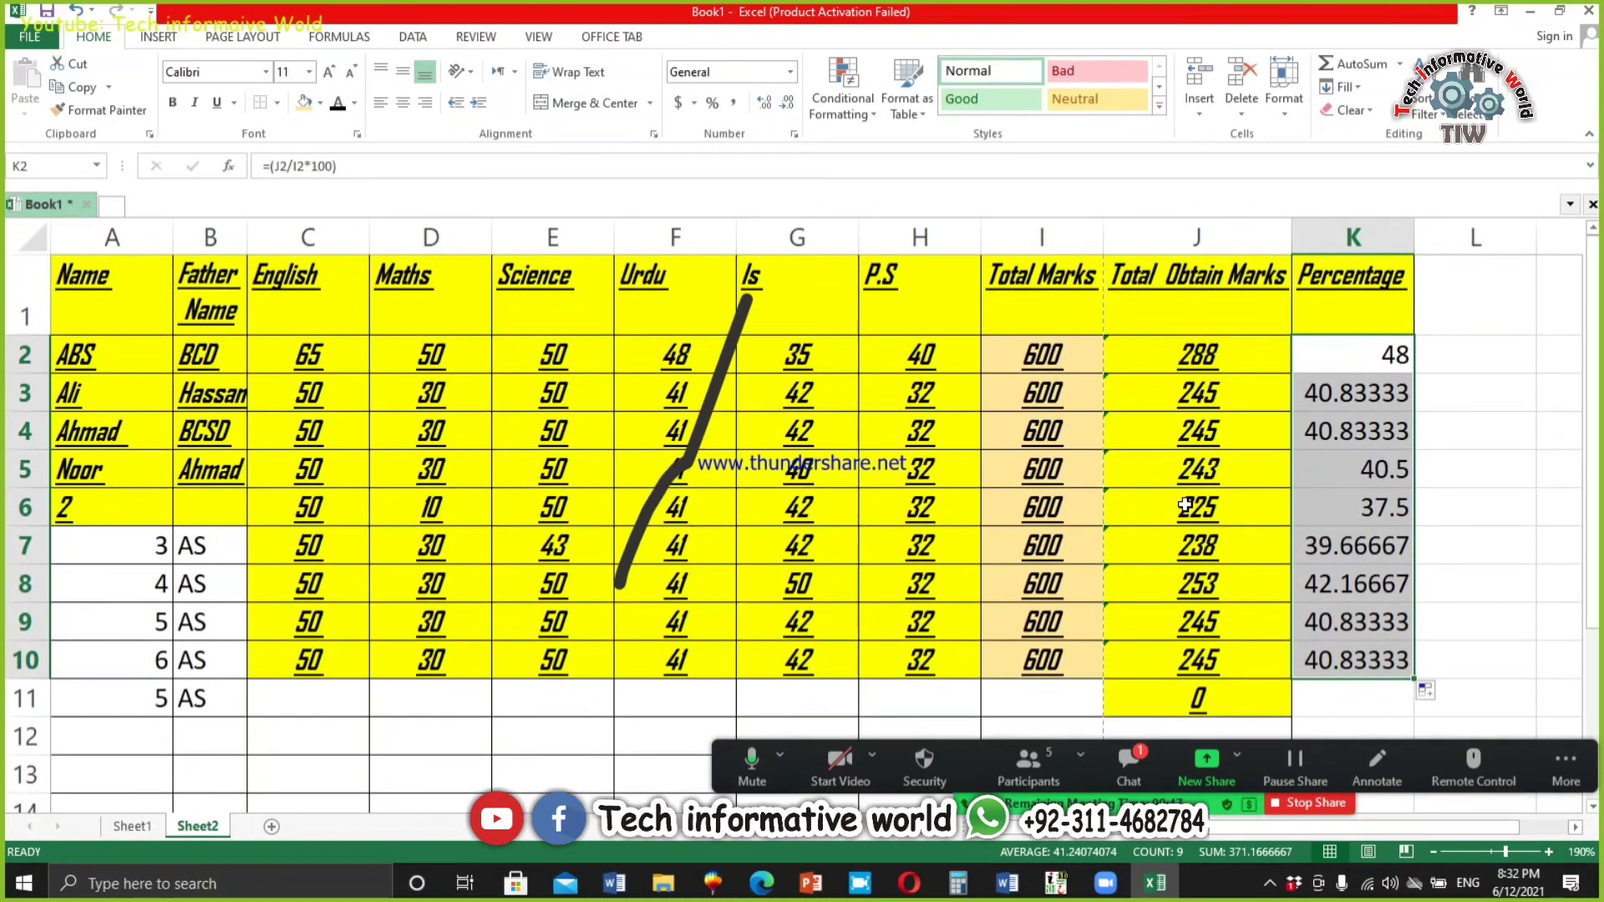